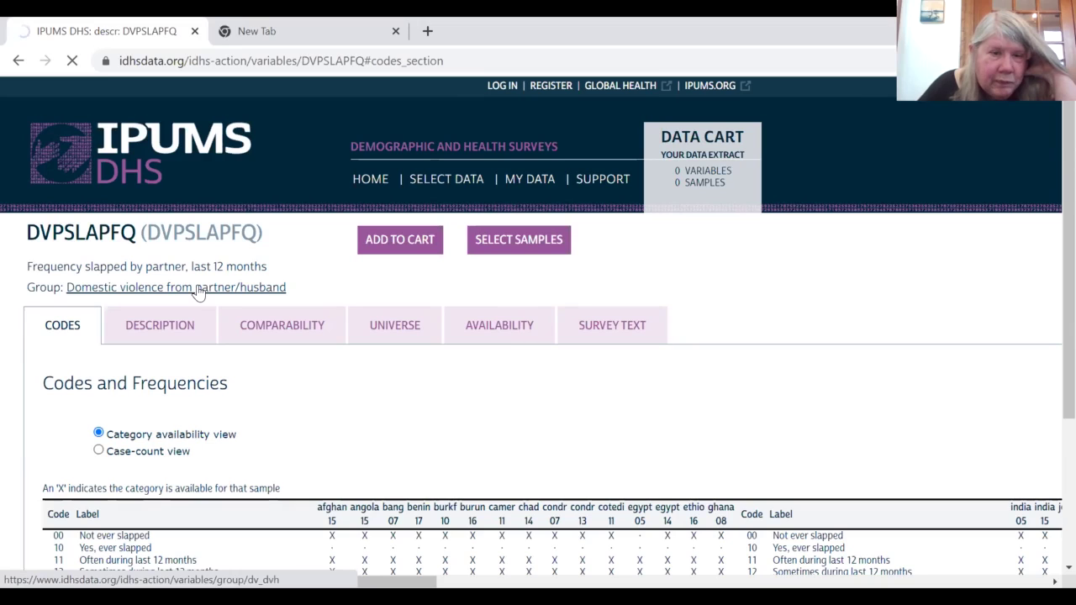
Step: Open the 'Domestic violence from partner/husband' variable group and scroll down its list
left_click(198, 291)
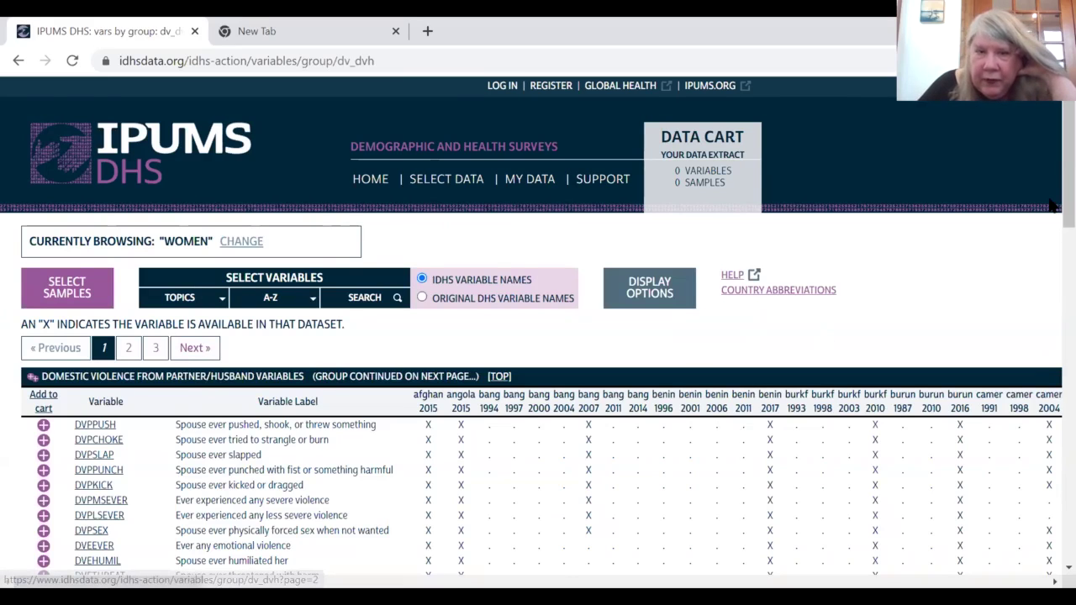
scroll(1049, 210, "down", 3)
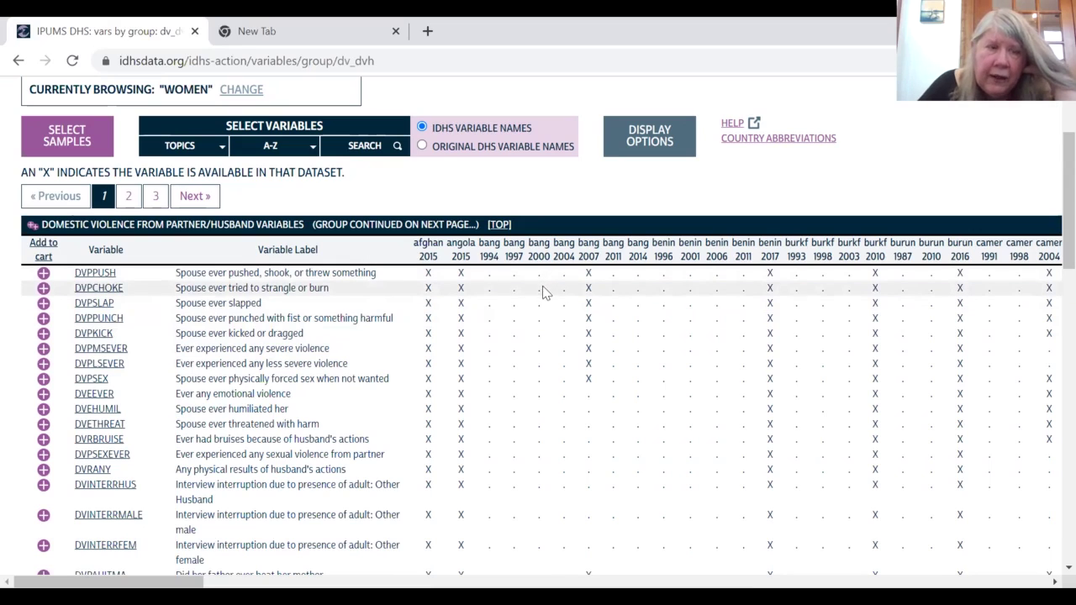
Step: Select the Egypt 2014, Ethiopia 2016, Ghana 2014, India 2015 and Jordan 2017 samples
left_click(64, 144)
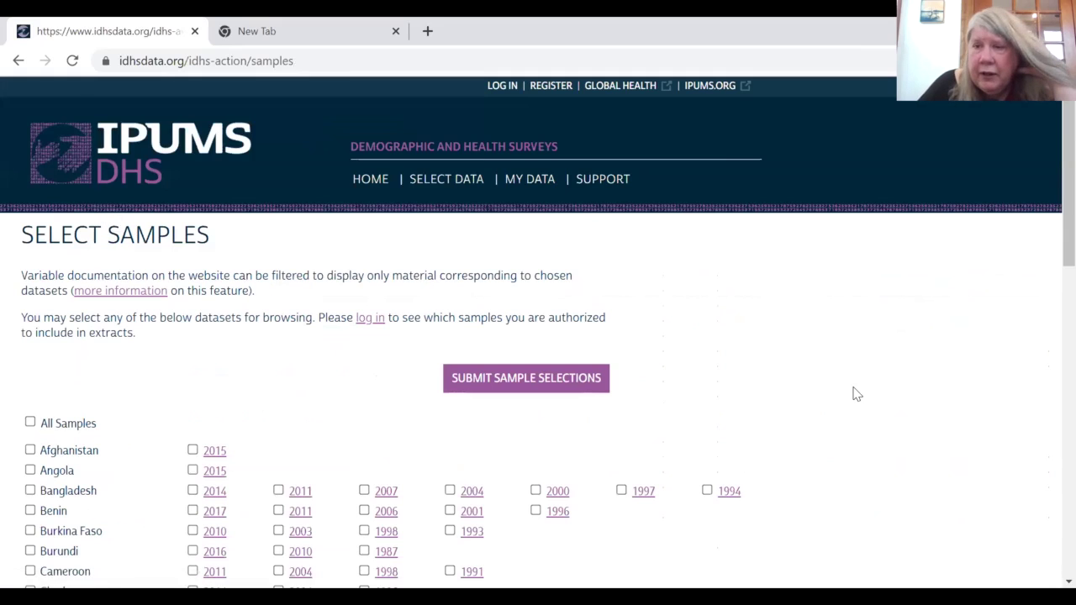
scroll(1050, 288, "down", 3)
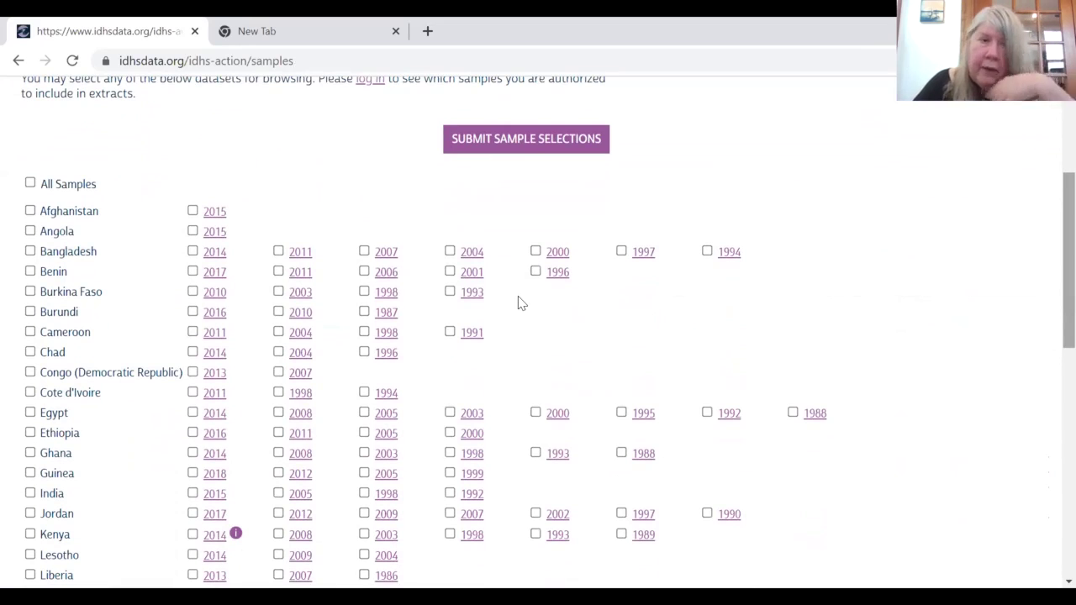
left_click(30, 412)
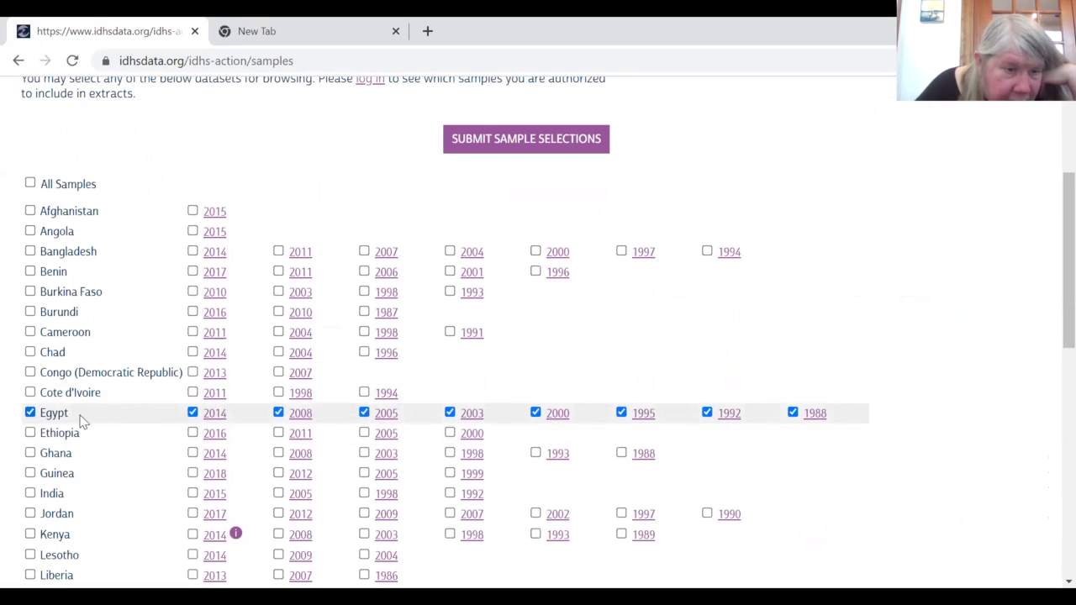
left_click(30, 412)
left_click(193, 412)
left_click(193, 434)
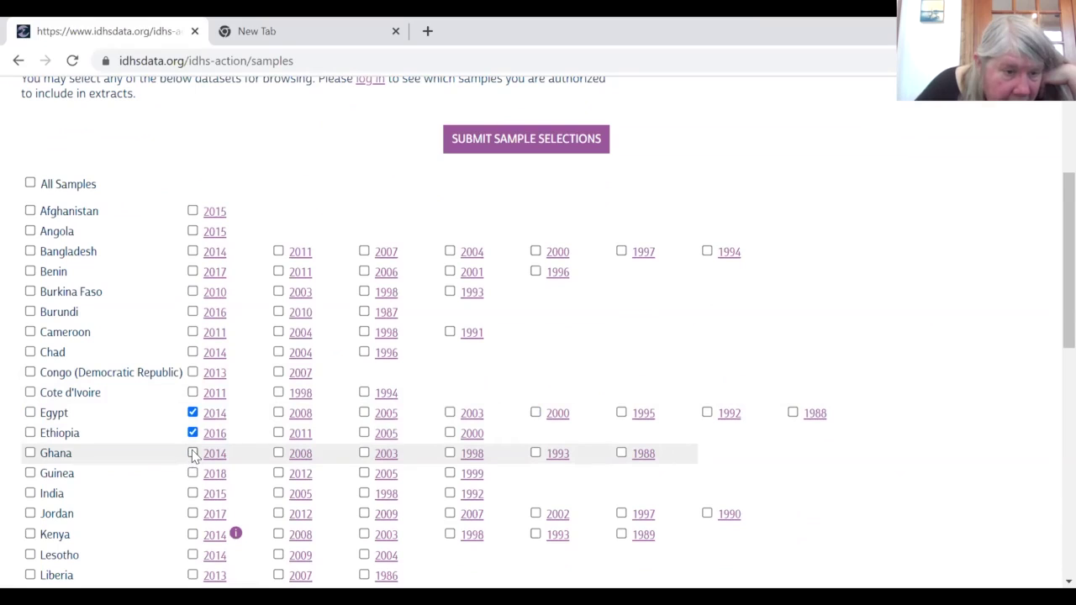
left_click(193, 453)
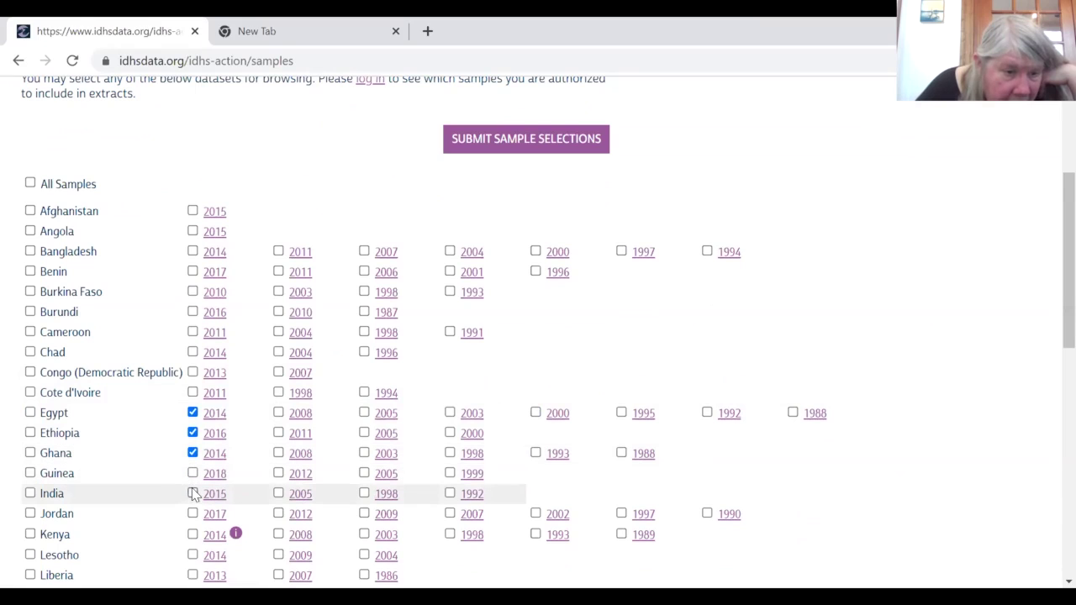
left_click(192, 495)
left_click(192, 512)
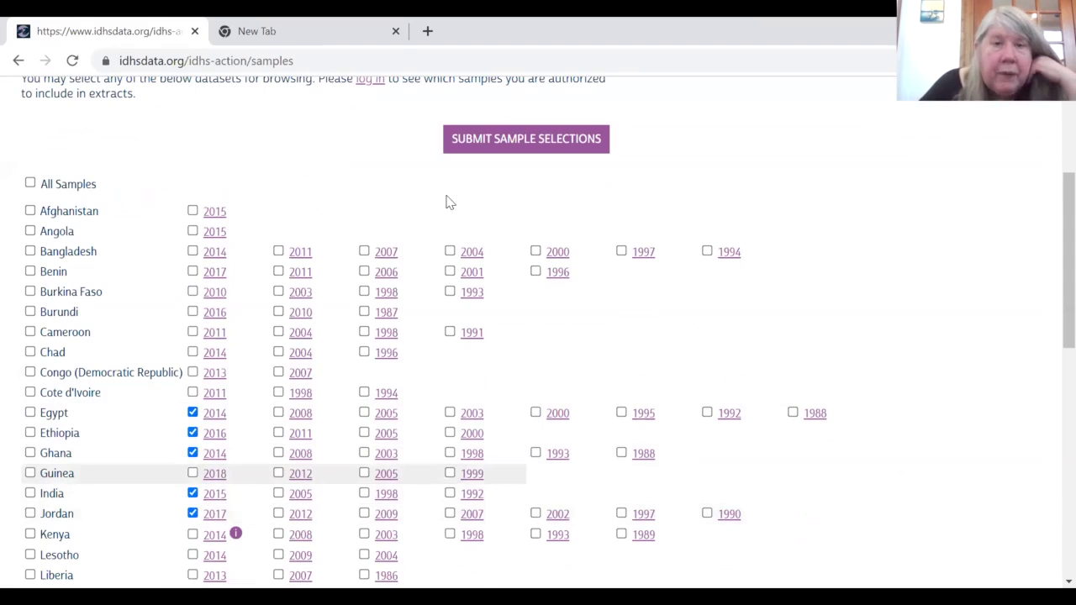
left_click(523, 140)
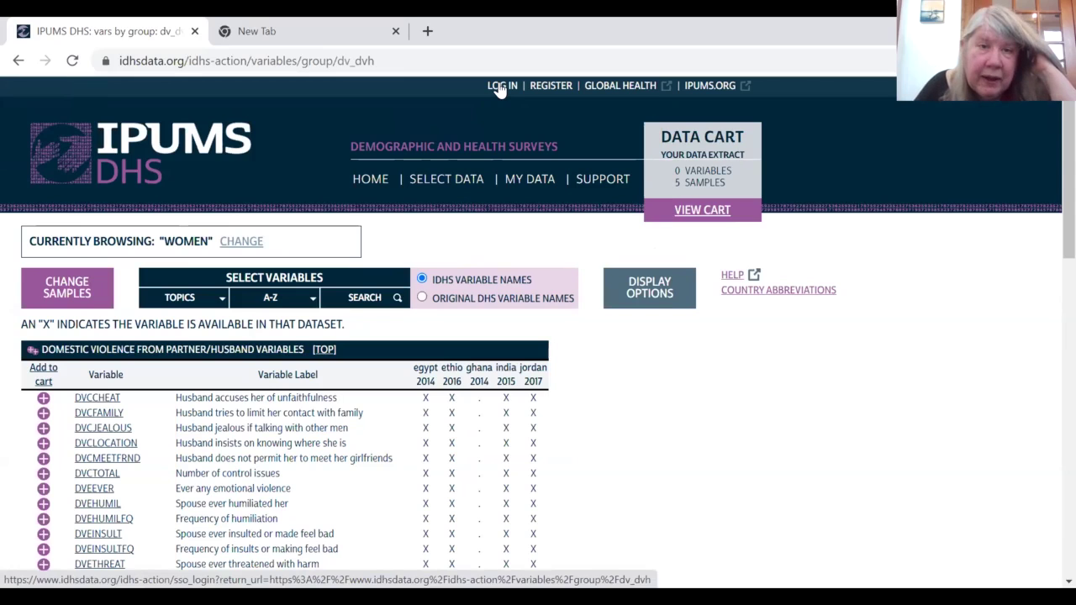
Step: Log in to IPUMS DHS with the DHS account e-mail and password
left_click(500, 90)
left_click(115, 331)
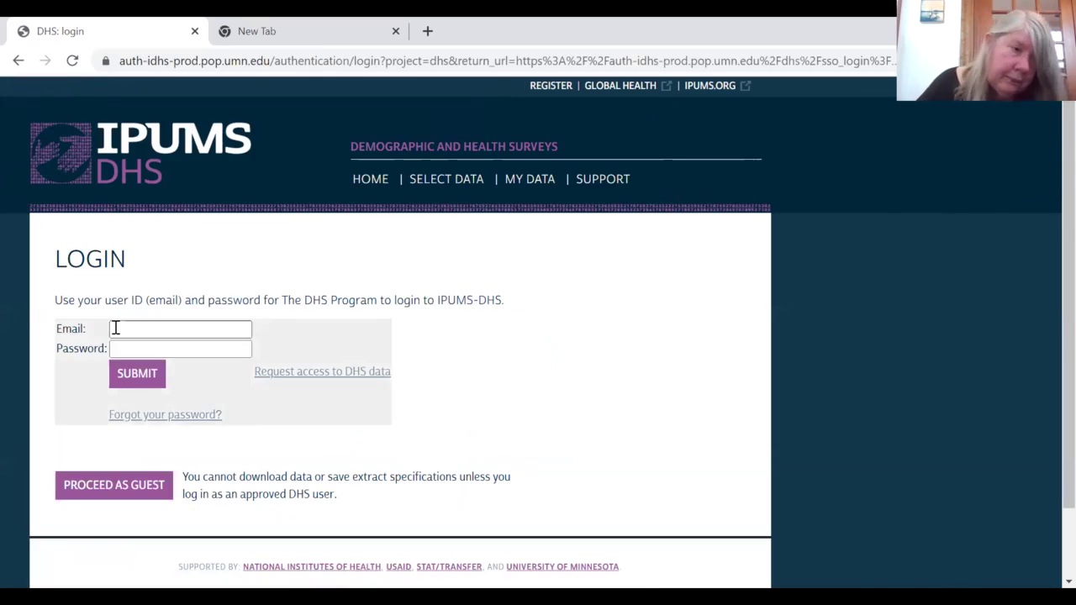
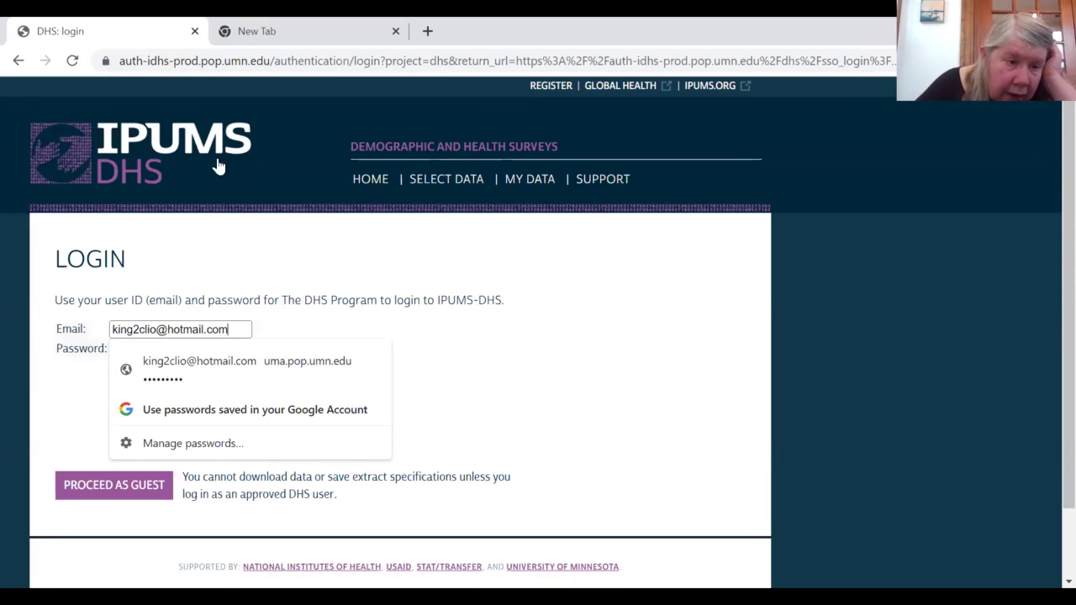
left_click(451, 423)
left_click(174, 349)
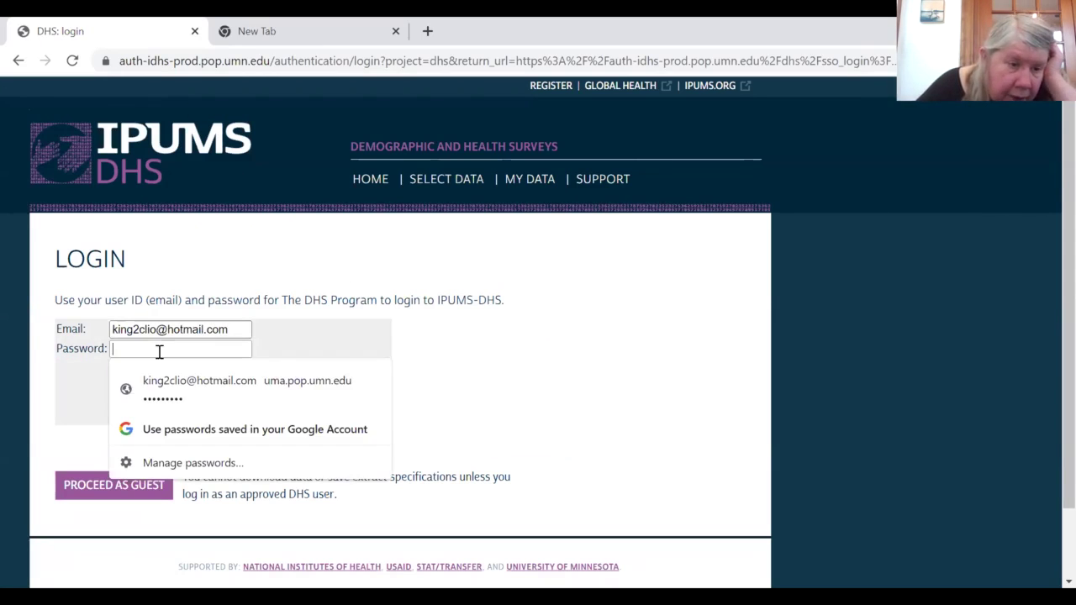
type("••••••")
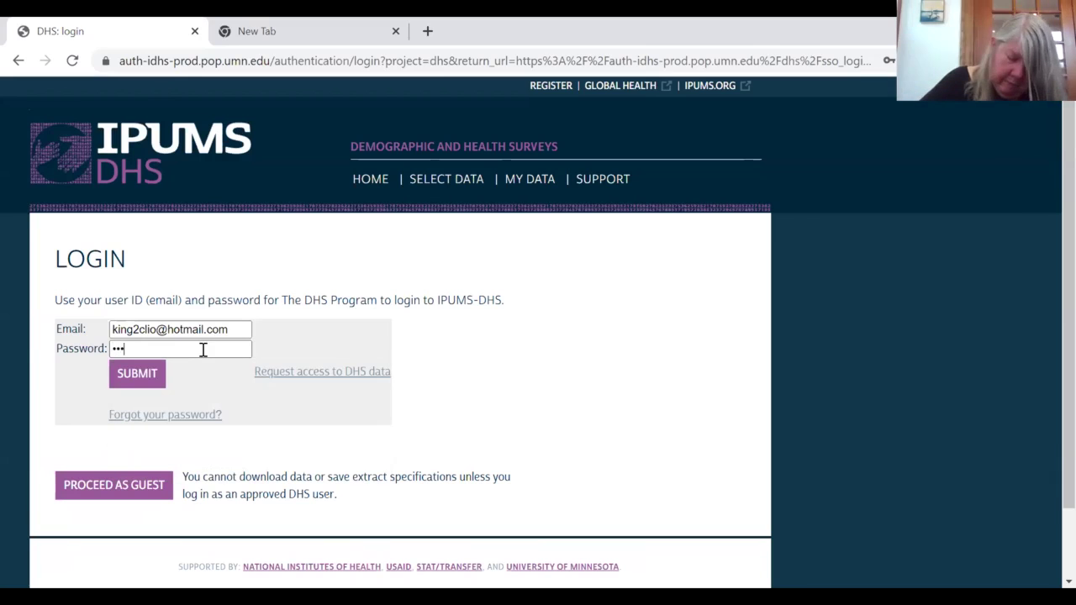
type("••")
left_click(560, 344)
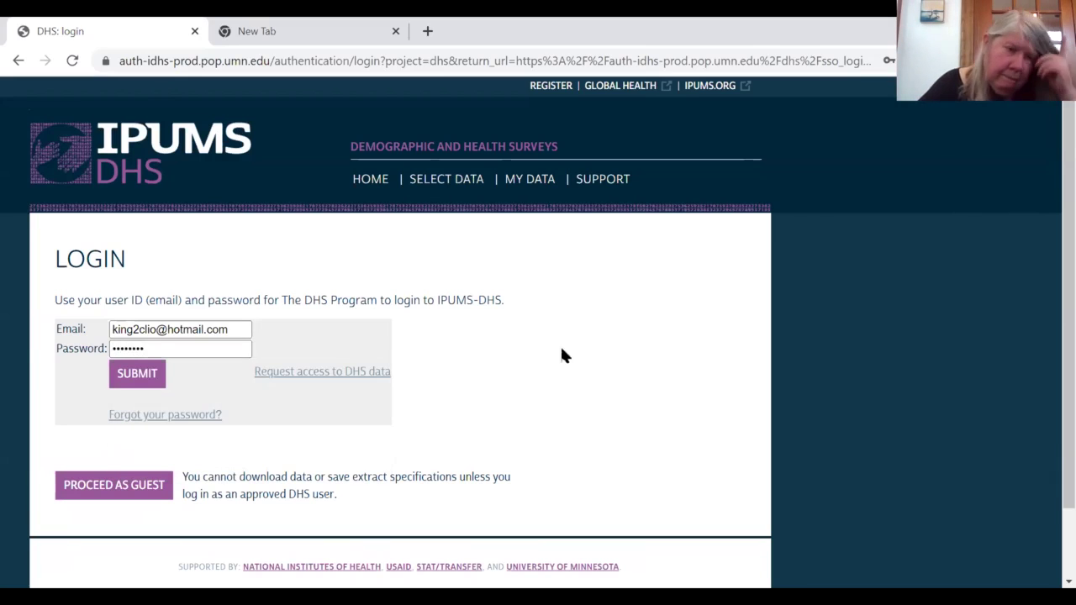
left_click(144, 383)
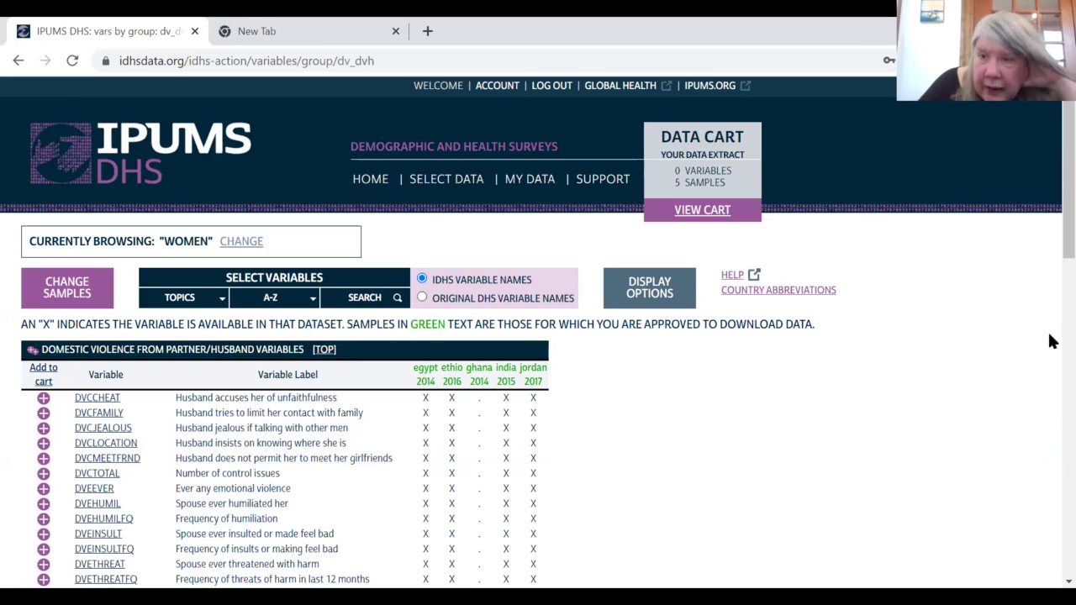
Step: Untick Ghana 2014, keeping Egypt 2014, Ethiopia 2016, India 2015 and Jordan 2017
scroll(1051, 245, "down", 1)
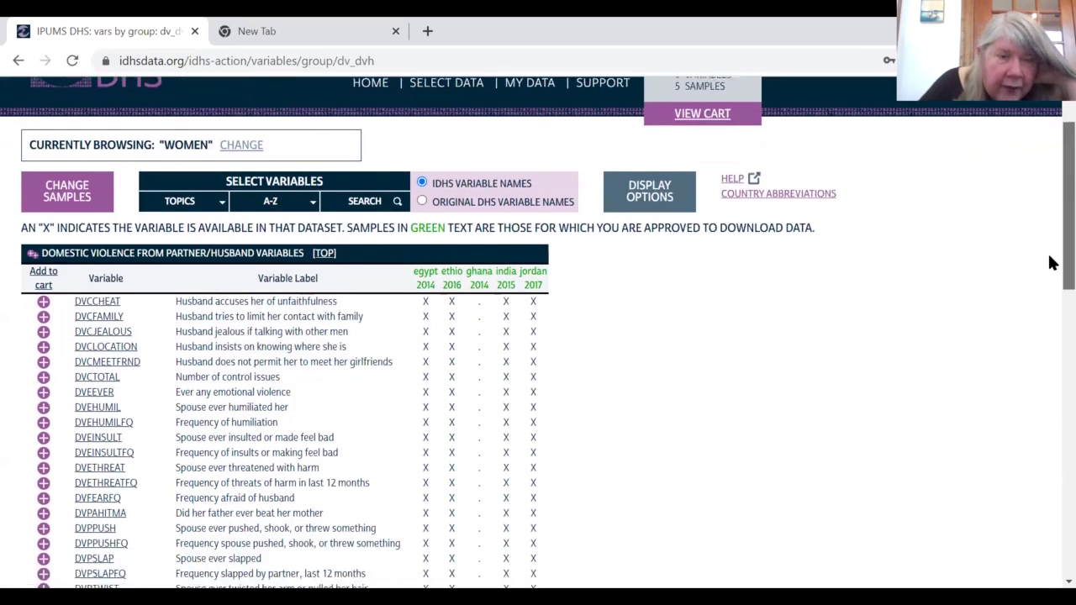
scroll(1051, 263, "down", 1)
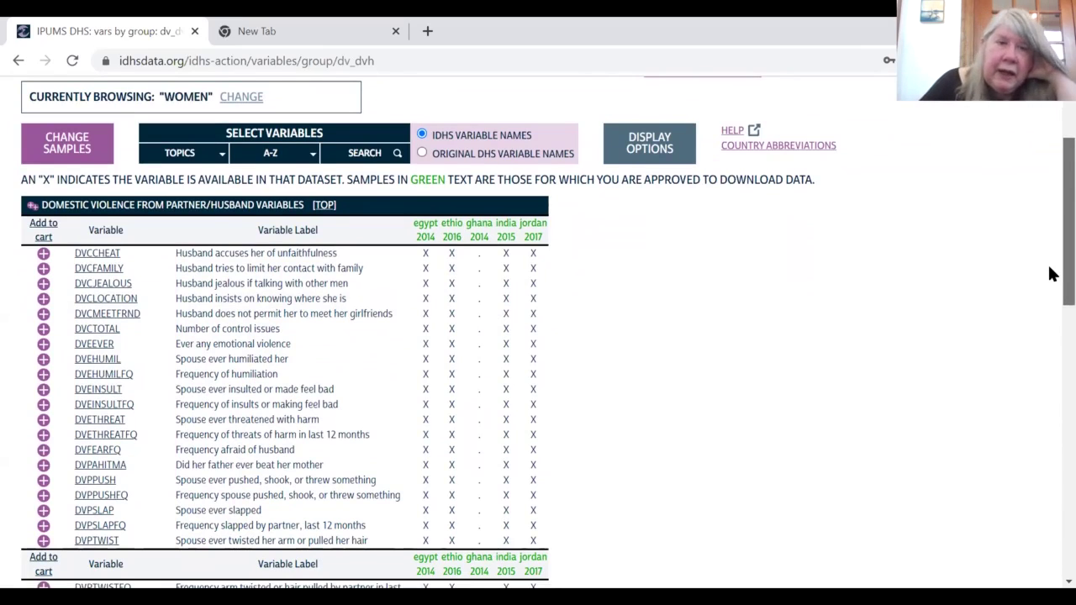
scroll(1049, 274, "up", 1)
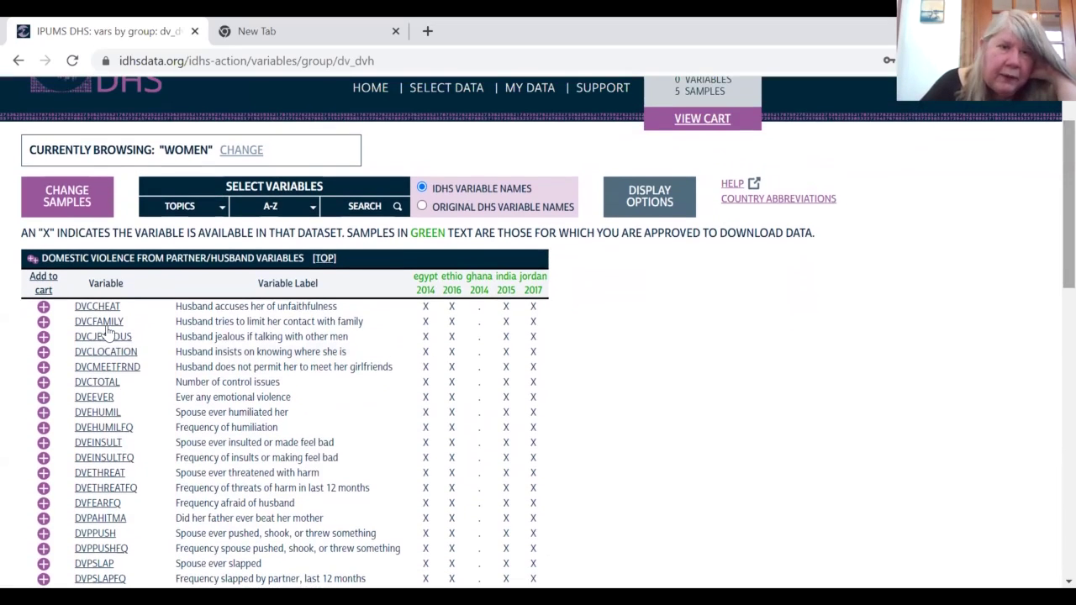
left_click(63, 210)
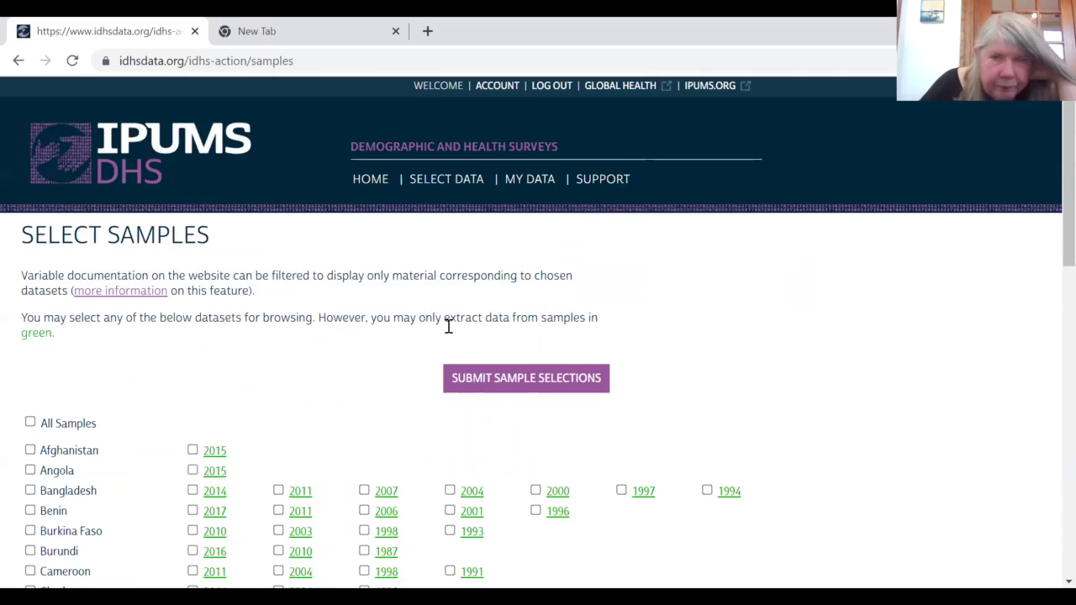
scroll(1049, 217, "down", 3)
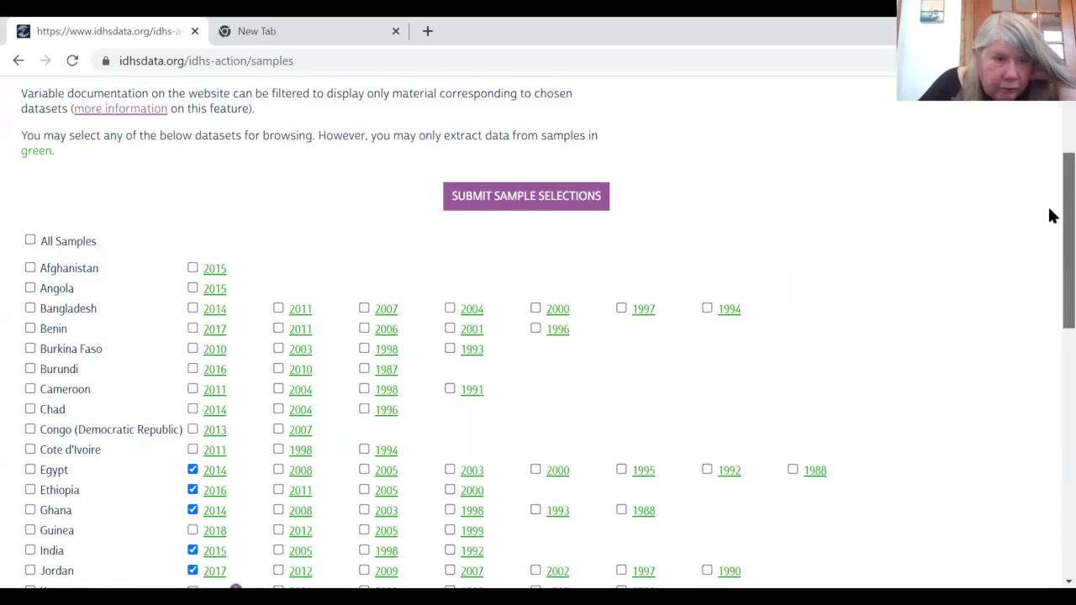
scroll(1050, 229, "down", 1)
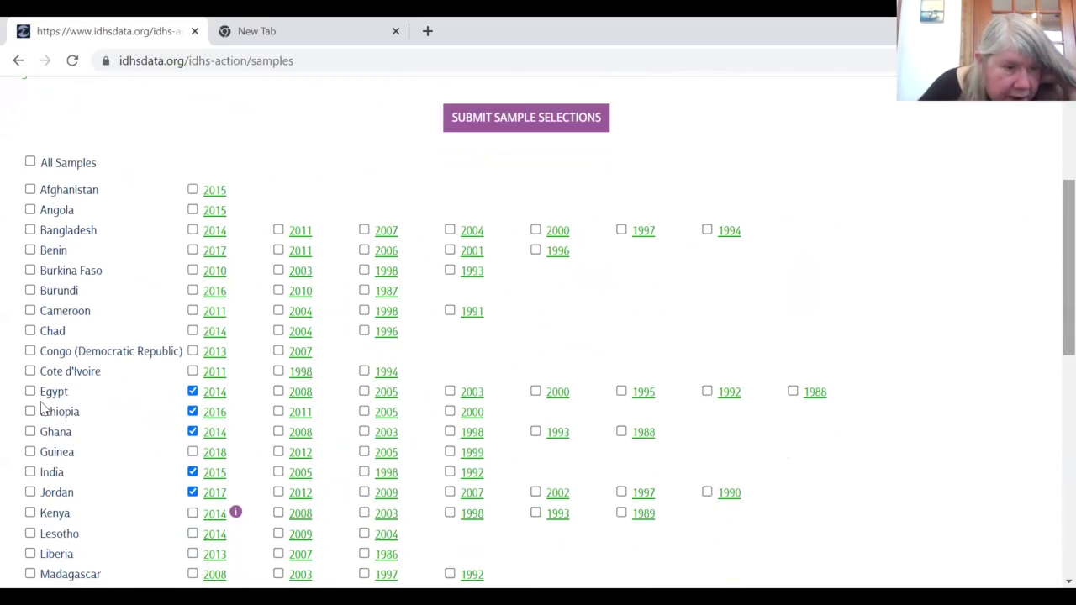
left_click(192, 431)
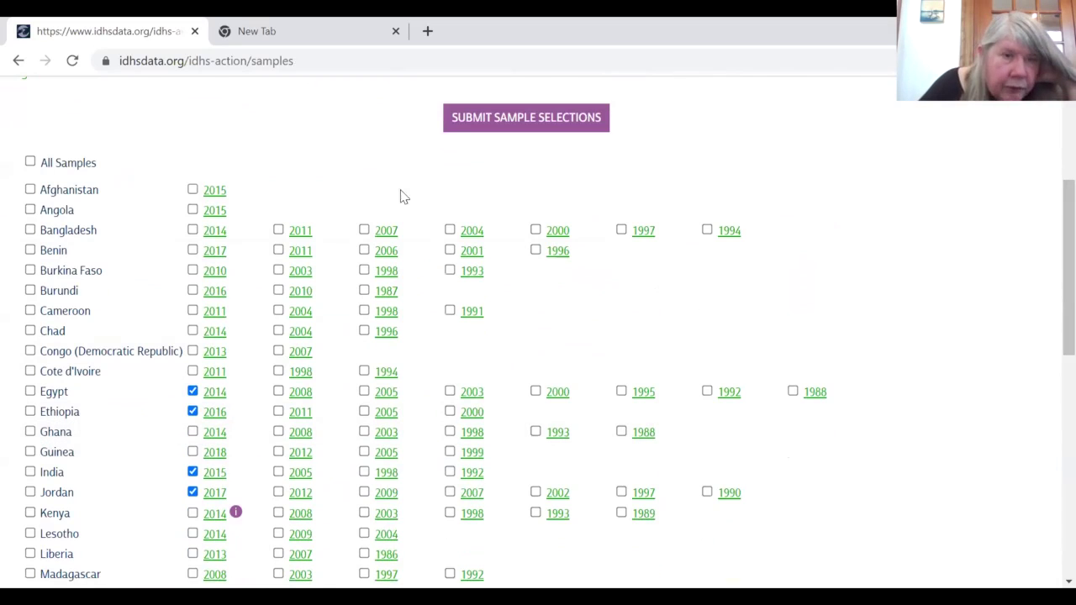
left_click(503, 128)
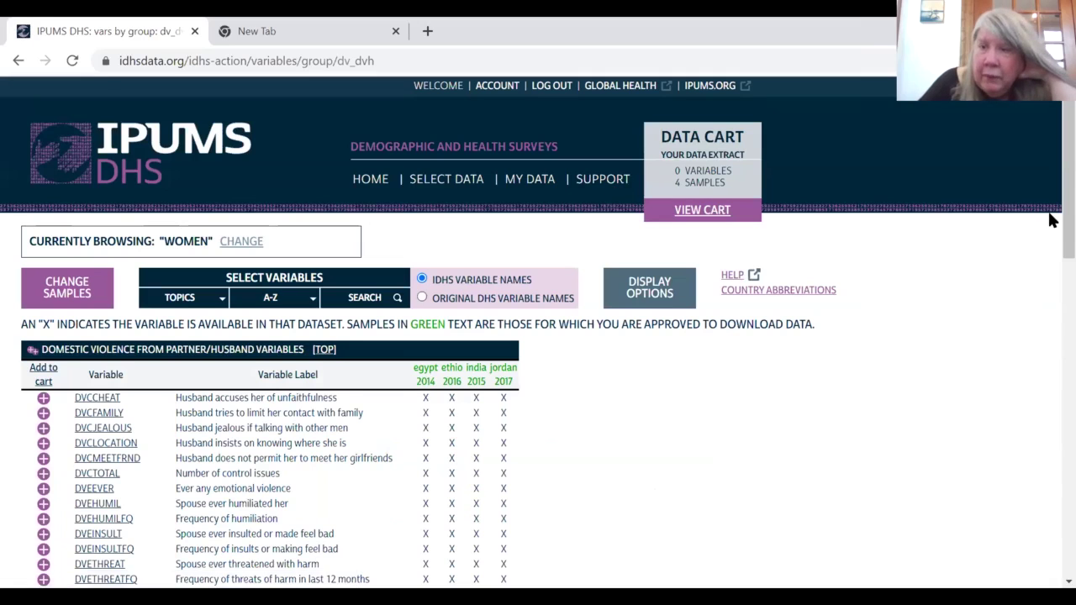
Step: Add all Domestic Violence variables to the data cart
scroll(1048, 220, "down", 2)
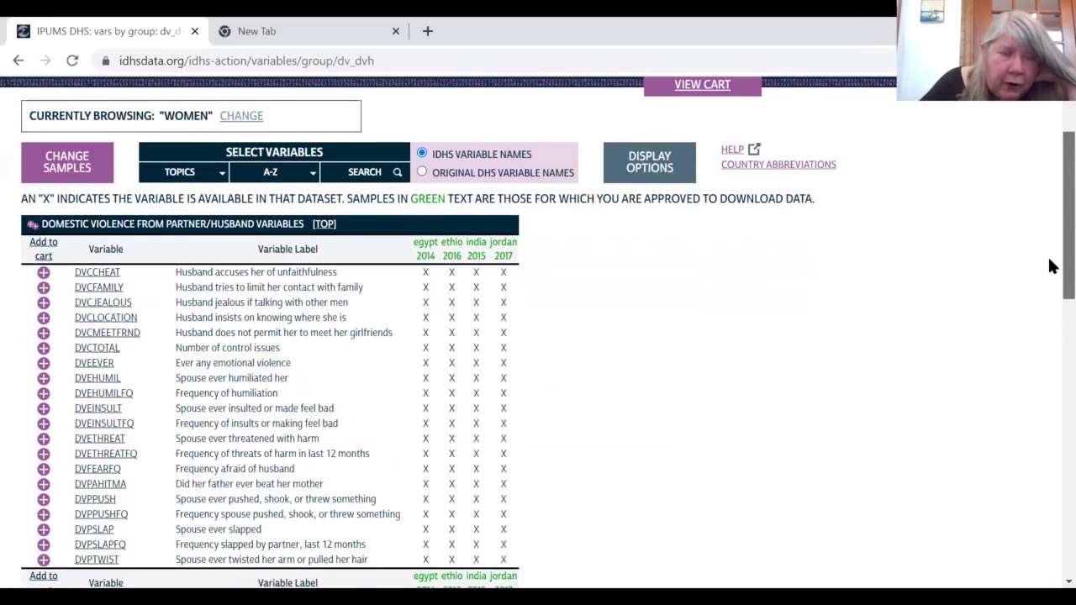
scroll(1049, 277, "down", 2)
scroll(1049, 280, "up", 1)
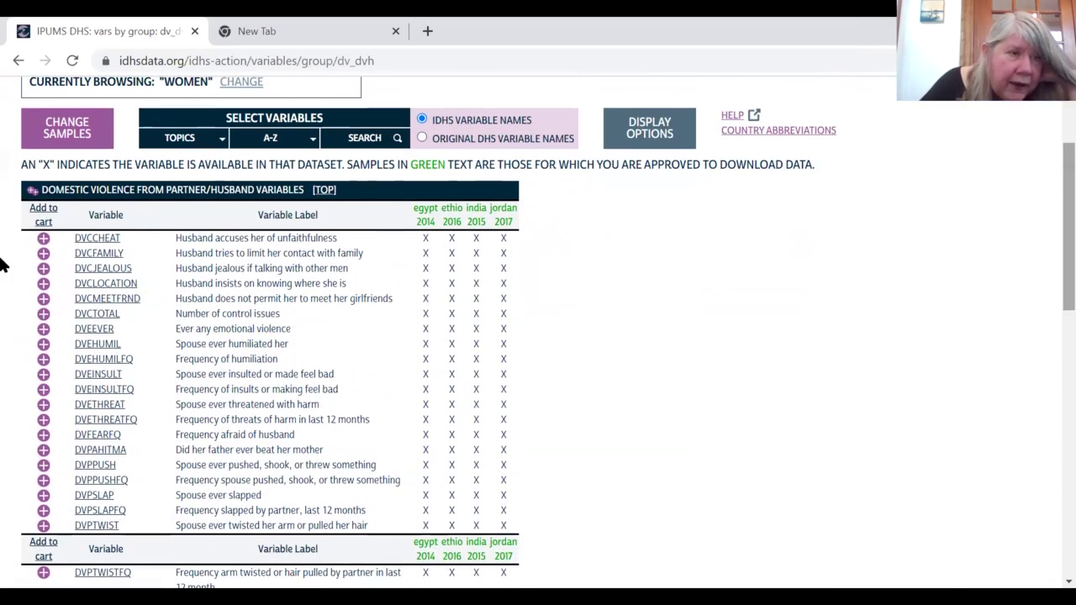
left_click(31, 194)
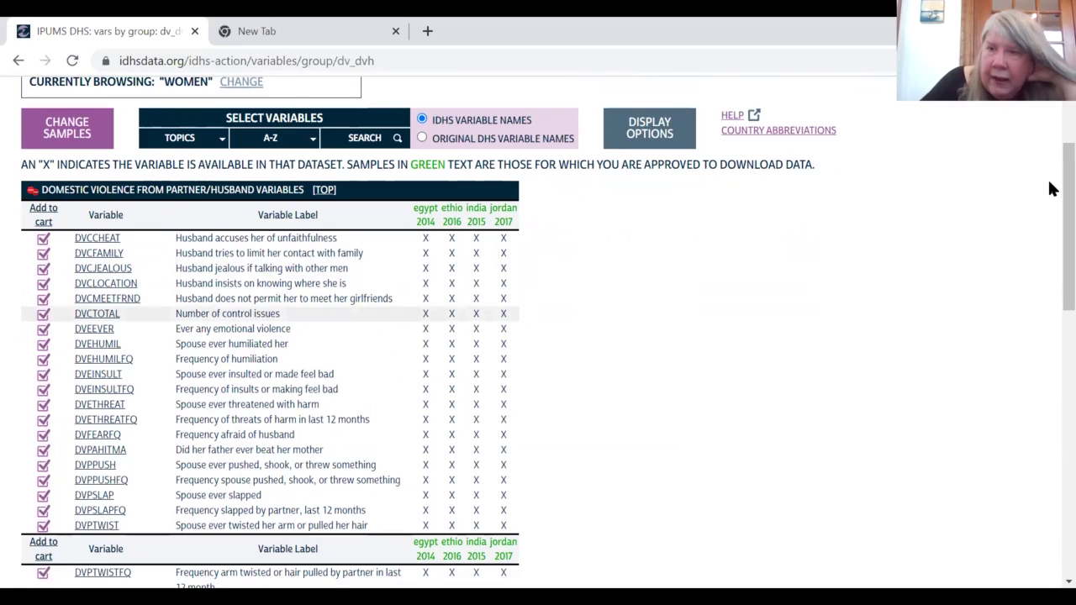
Step: Remove DVPSEXOTH, DVPSEXOTHFQ, DVPSEXCOERC, the partner-drinking variables, DVCMONEY, DVRBURN and DVRPREGLOST from the cart
scroll(1052, 257, "down", 2)
scroll(1052, 257, "down", 6)
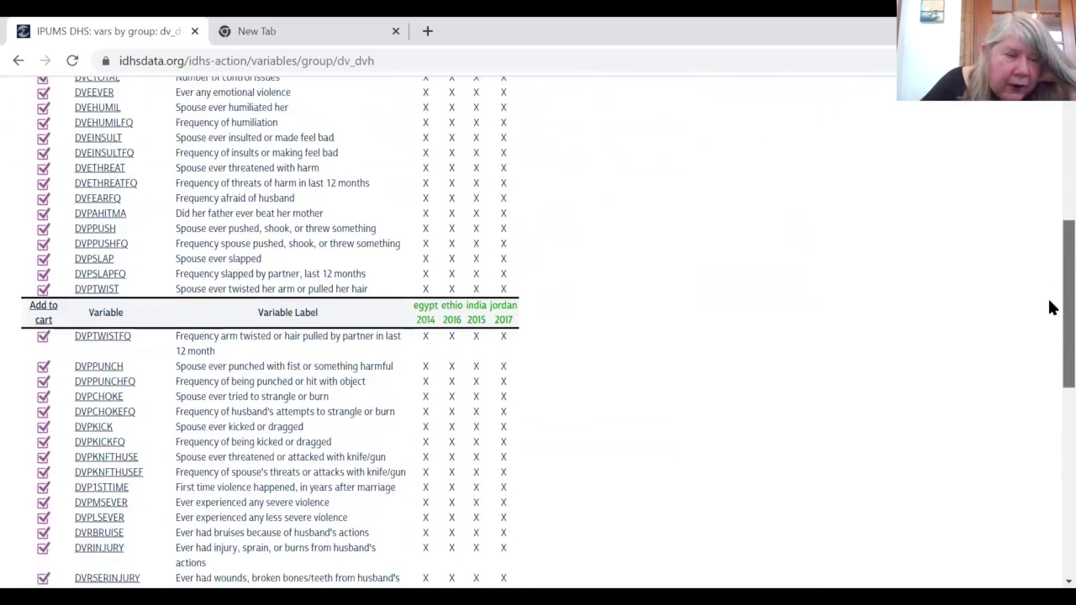
scroll(1052, 414, "down", 3)
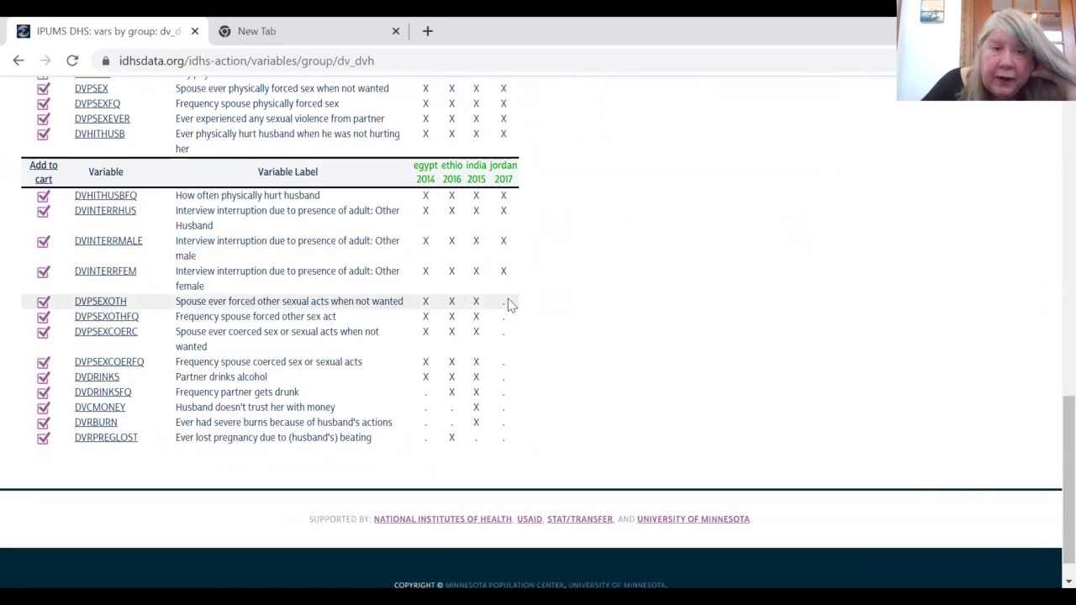
left_click(43, 301)
left_click(43, 317)
left_click(44, 334)
left_click(43, 376)
left_click(43, 392)
left_click(43, 408)
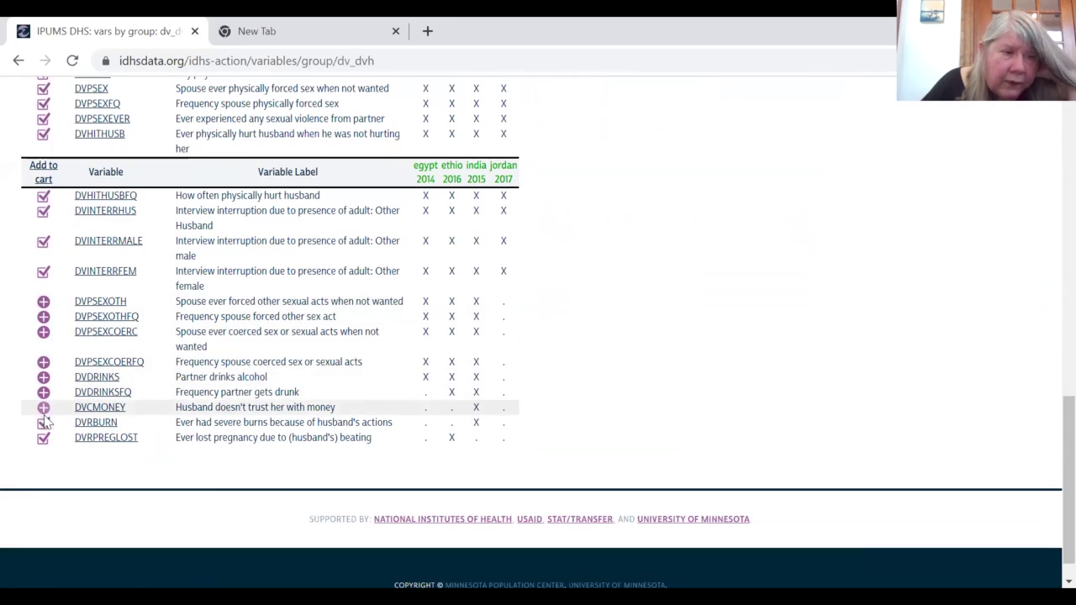
left_click(42, 423)
left_click(43, 438)
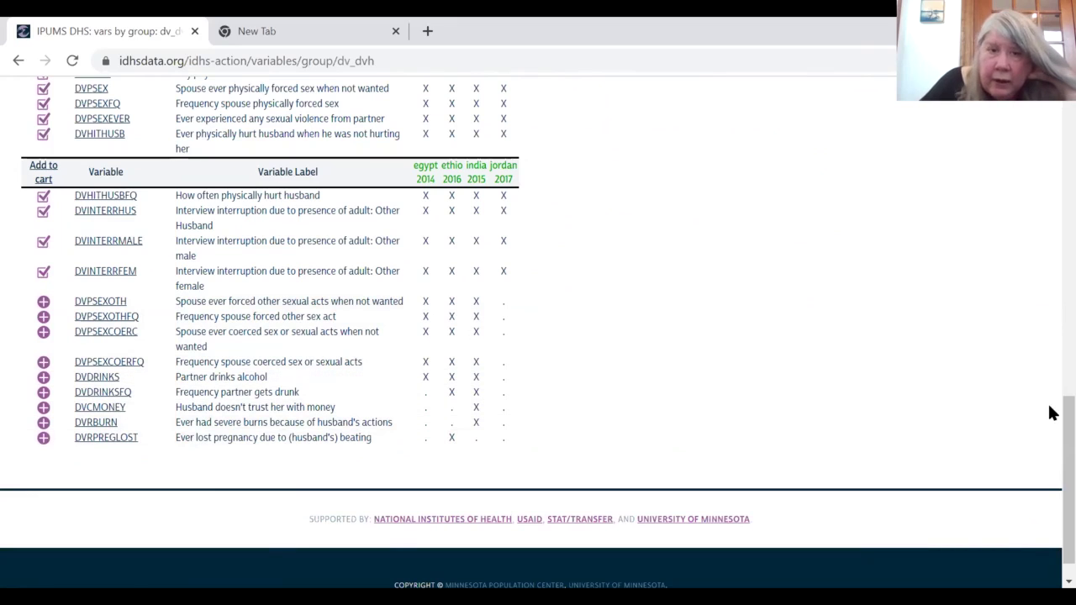
Step: Open the DVPSLAP variable documentation page
left_click_drag(1069, 416, 1069, 100)
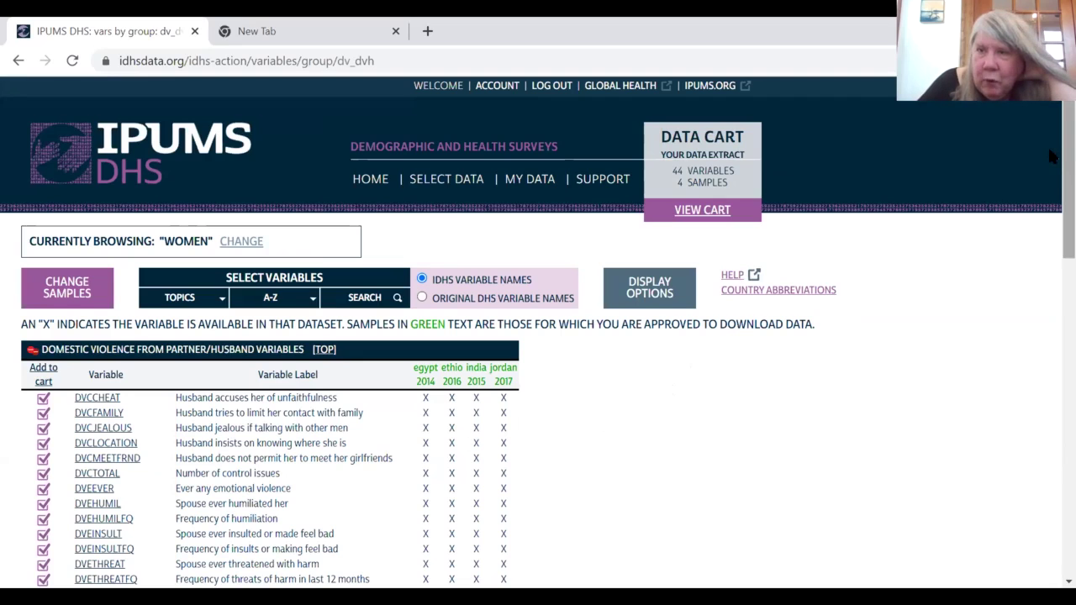
scroll(1049, 184, "down", 2)
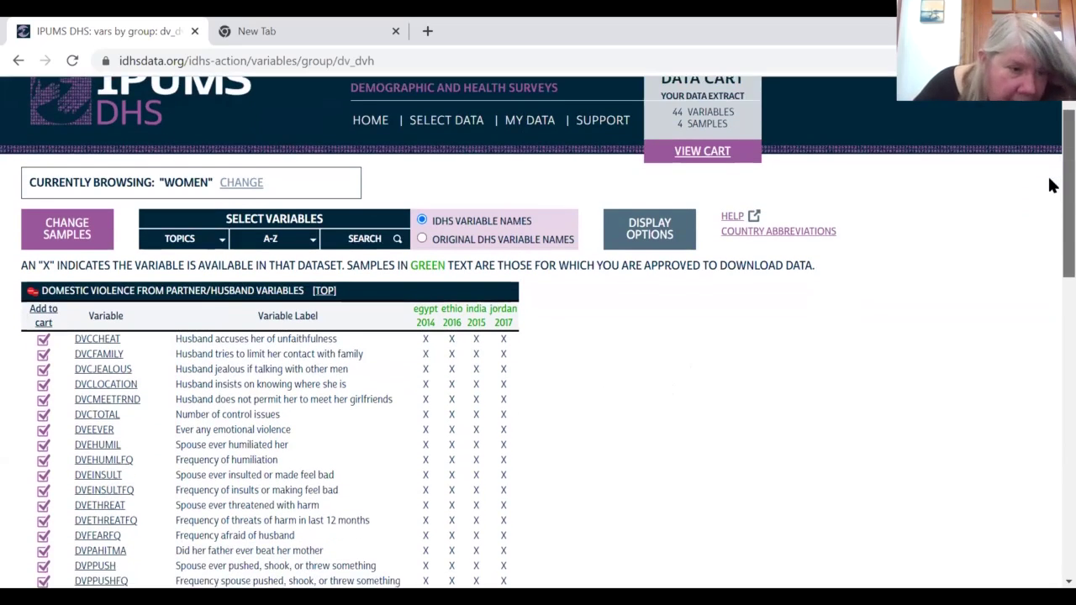
scroll(1050, 183, "down", 3)
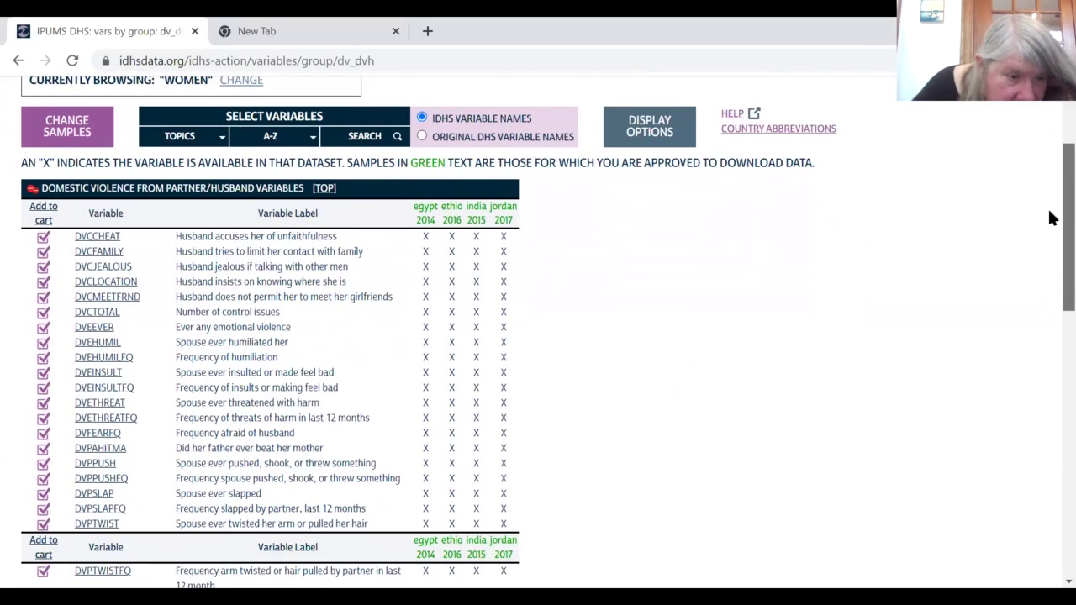
left_click(99, 494)
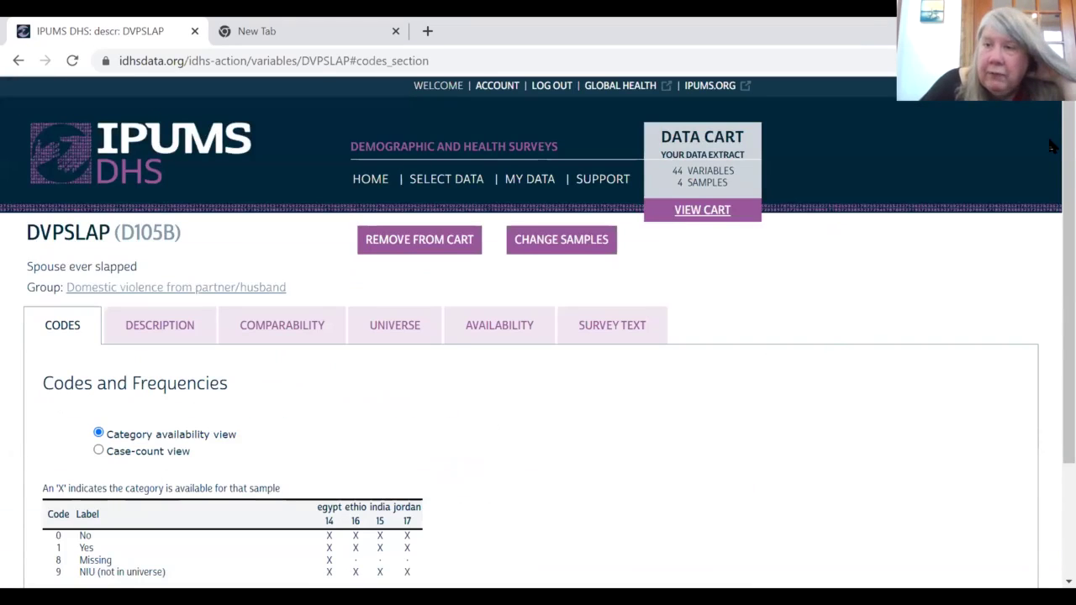
Step: Switch DVPSLAP's Codes and Frequencies to the case-count view
scroll(1049, 252, "down", 2)
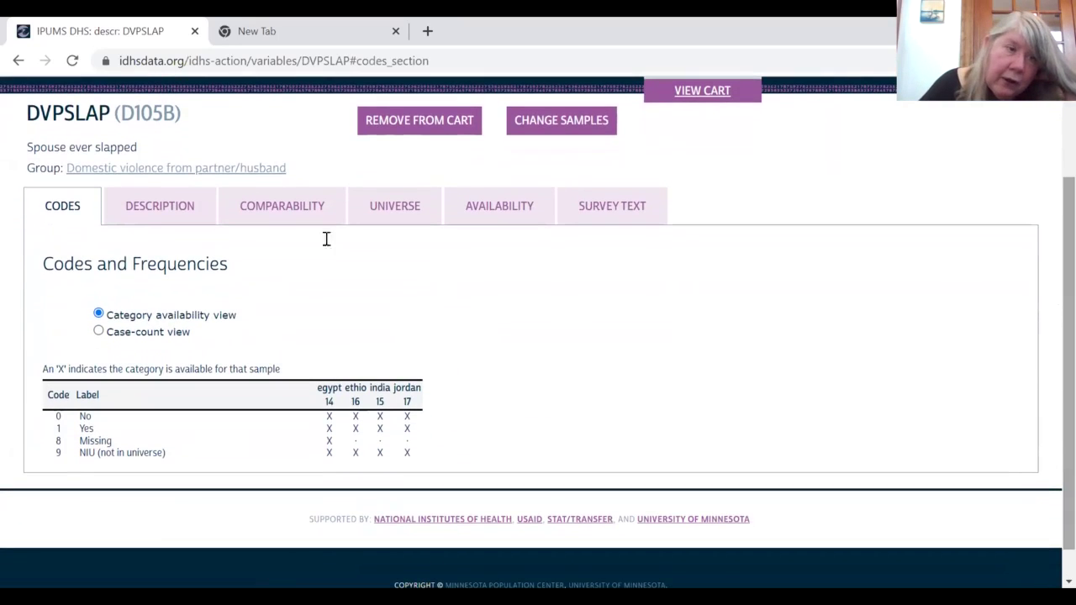
left_click(99, 332)
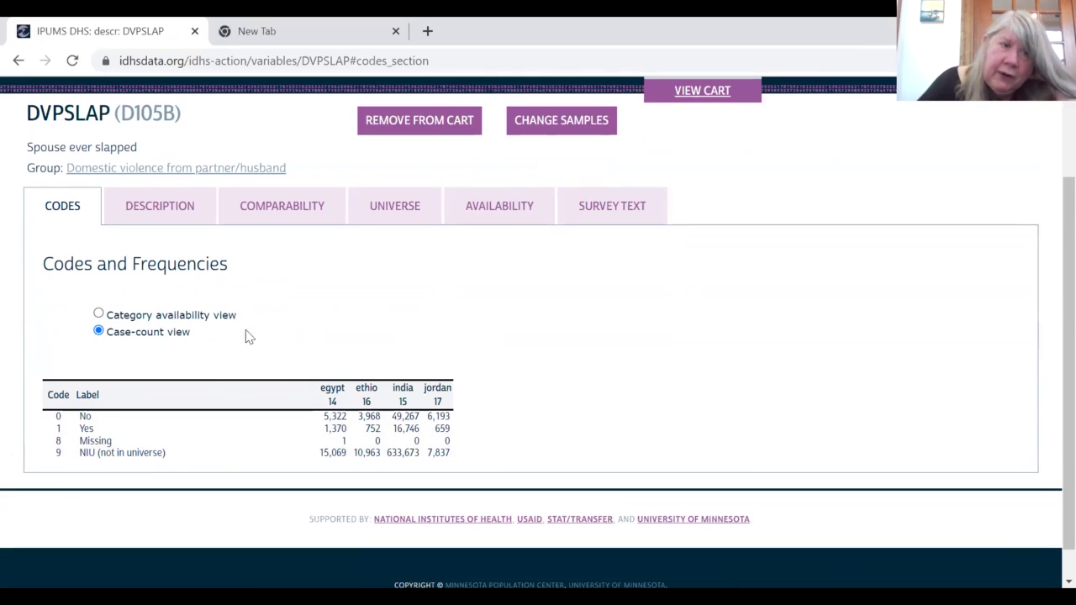
Step: Read DVPSLAP's universe for each sample, then view its description
left_click(407, 208)
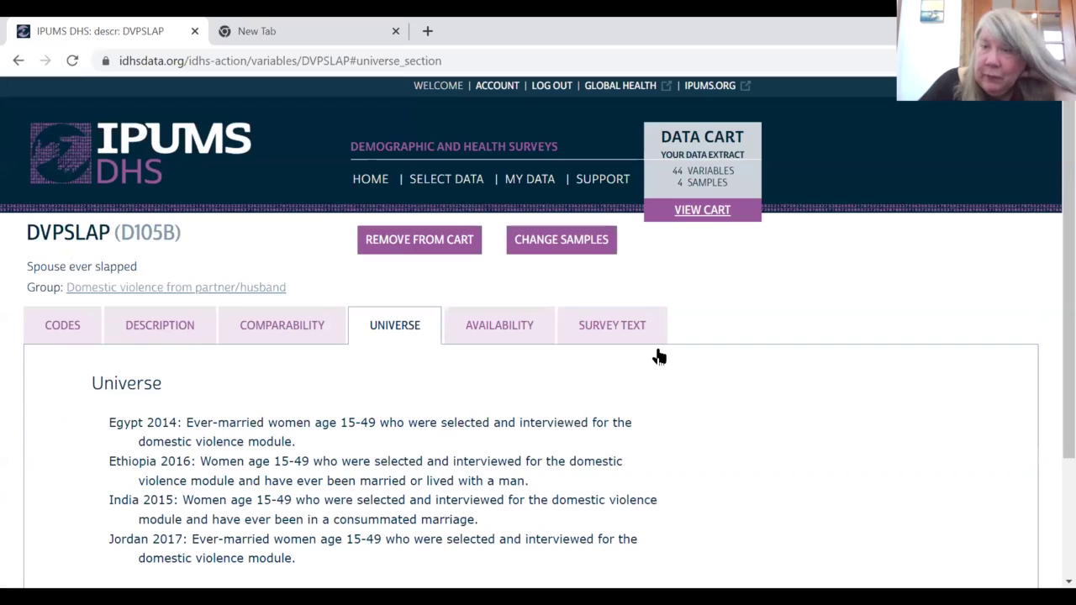
scroll(1050, 296, "down", 2)
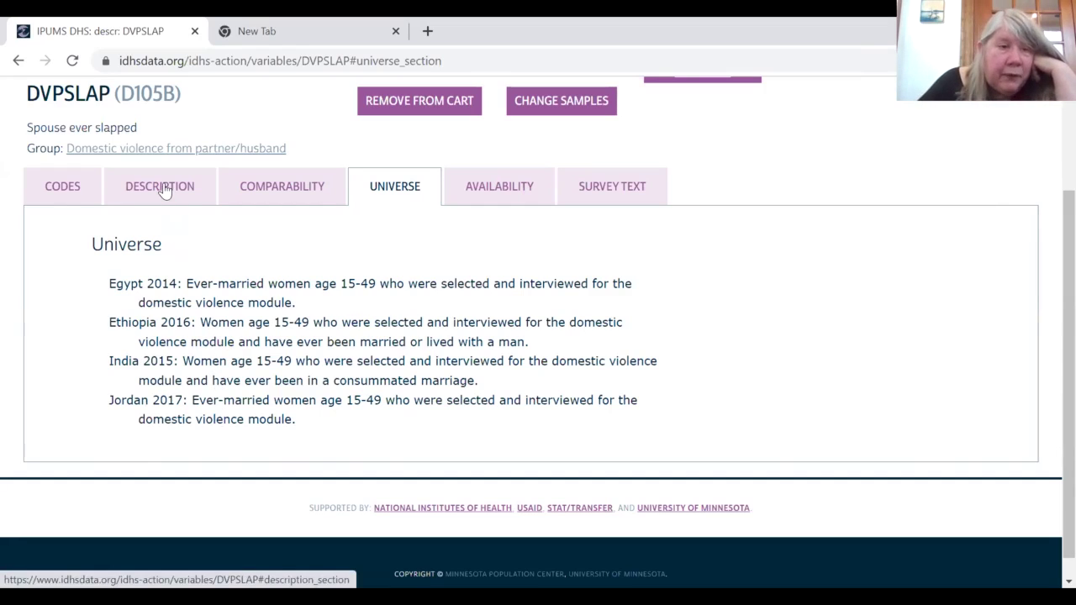
left_click(201, 201)
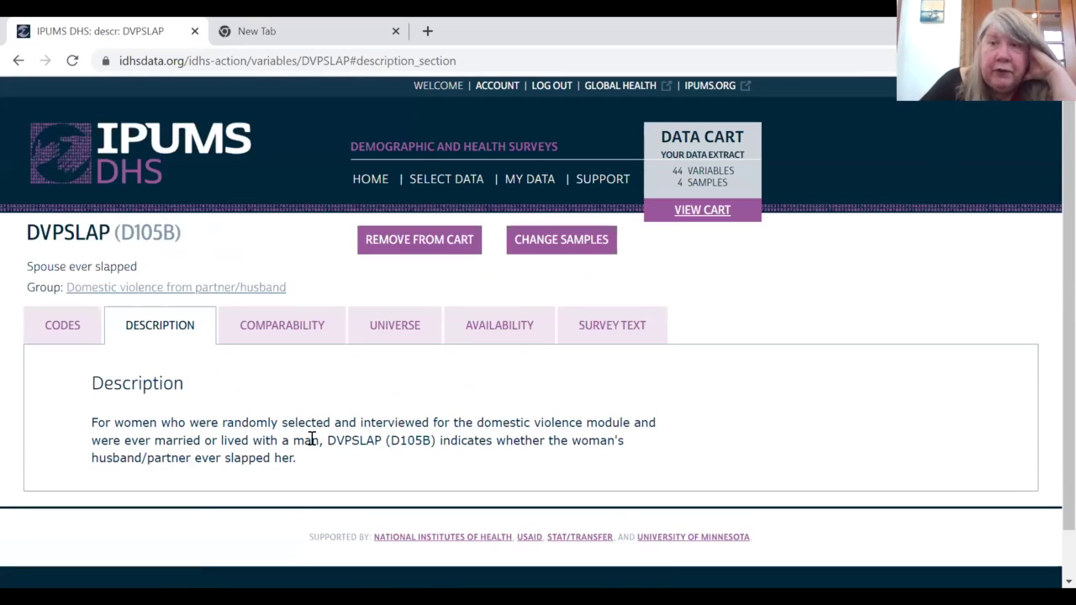
Step: Read DVPSLAP's comparability notes, including the Egypt note, then view its survey text
left_click(284, 327)
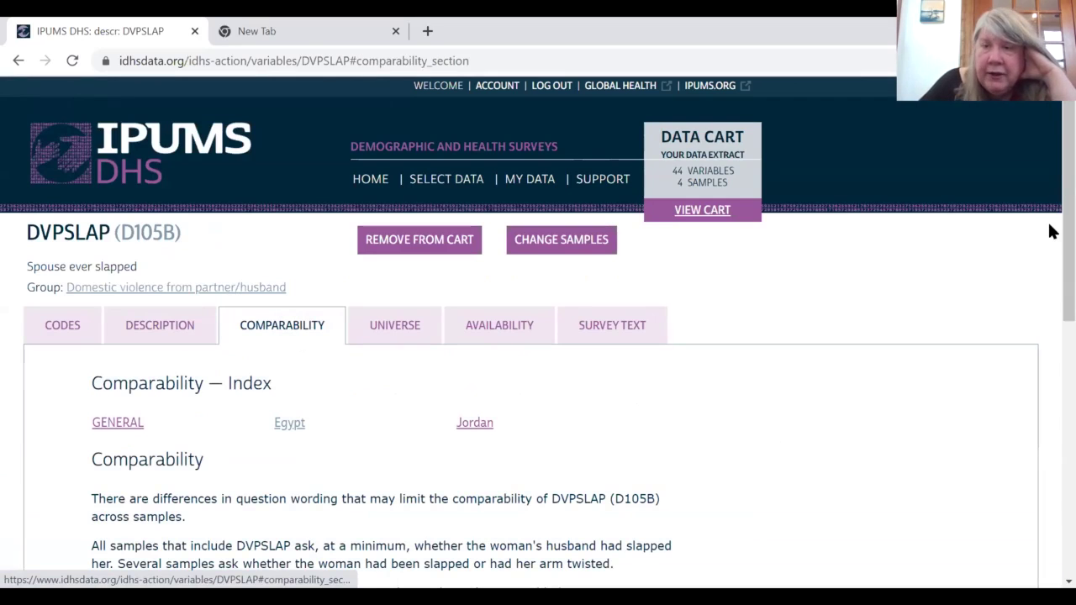
scroll(1048, 269, "down", 3)
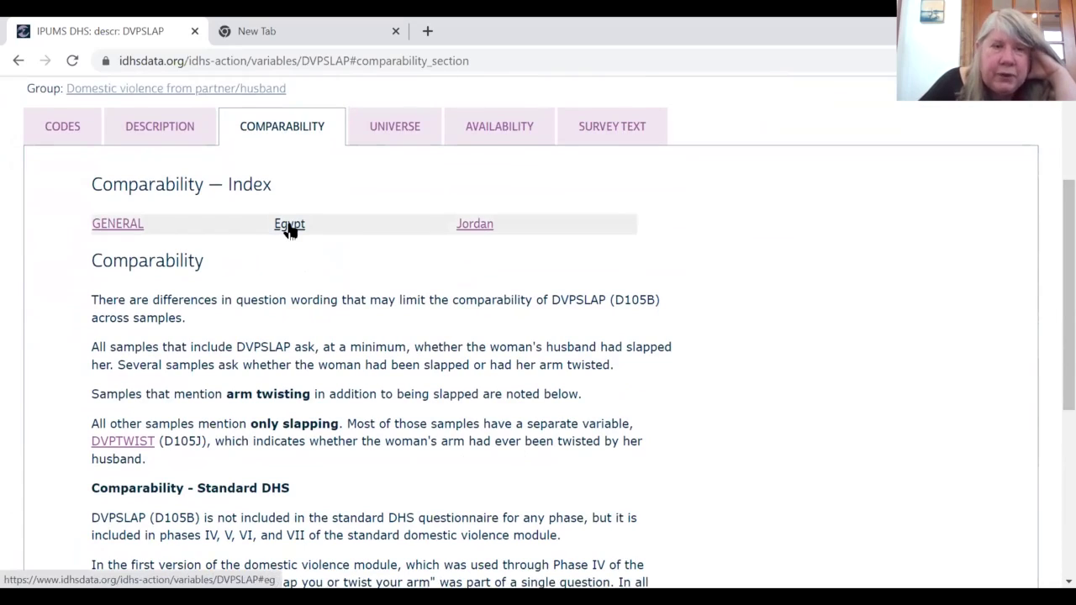
left_click(289, 227)
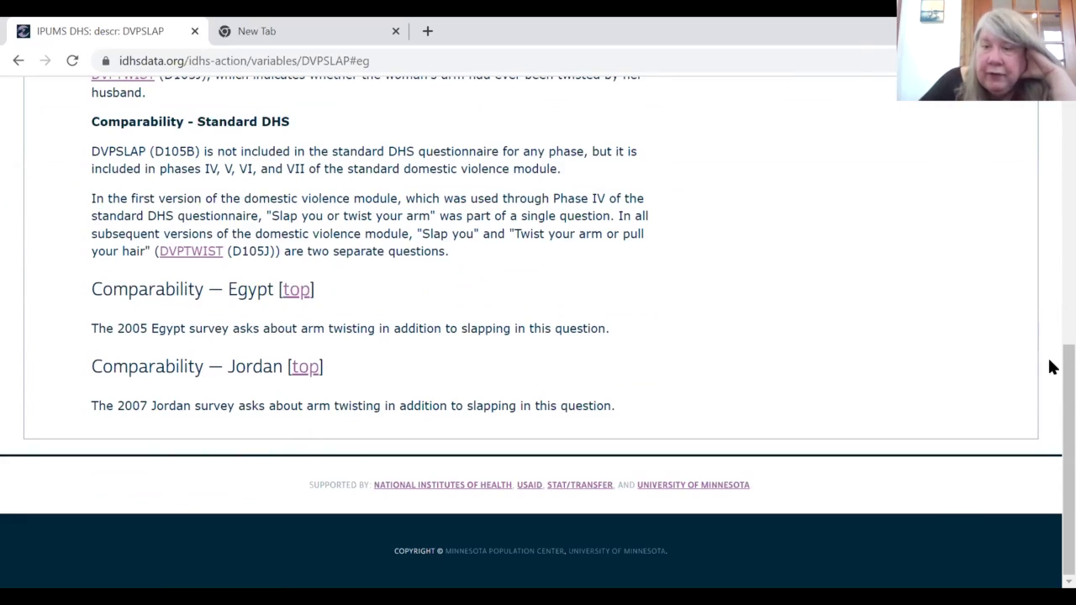
scroll(1048, 252, "up", 5)
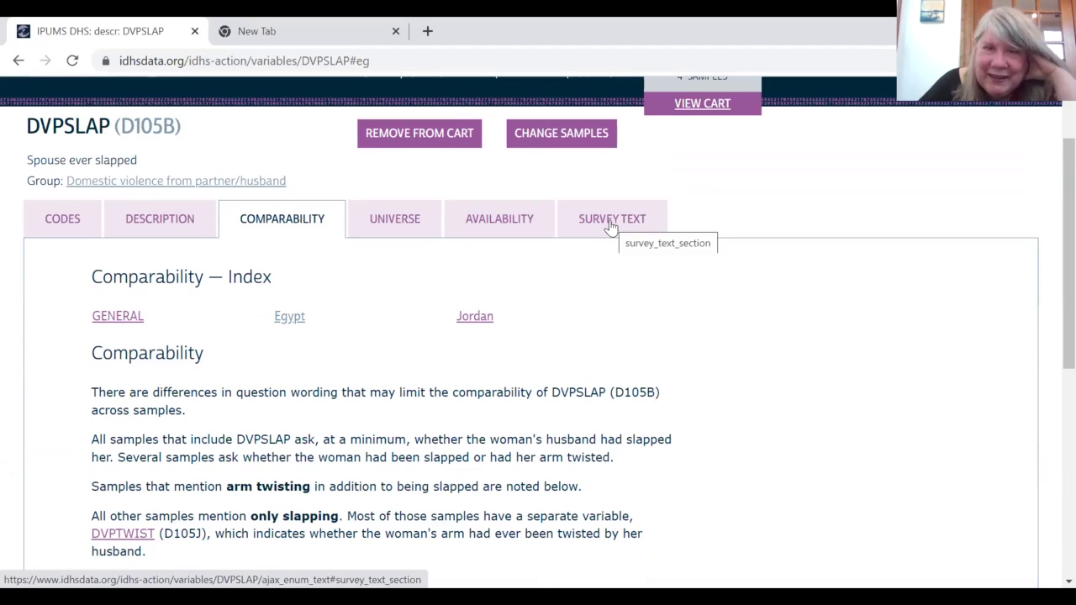
left_click(609, 220)
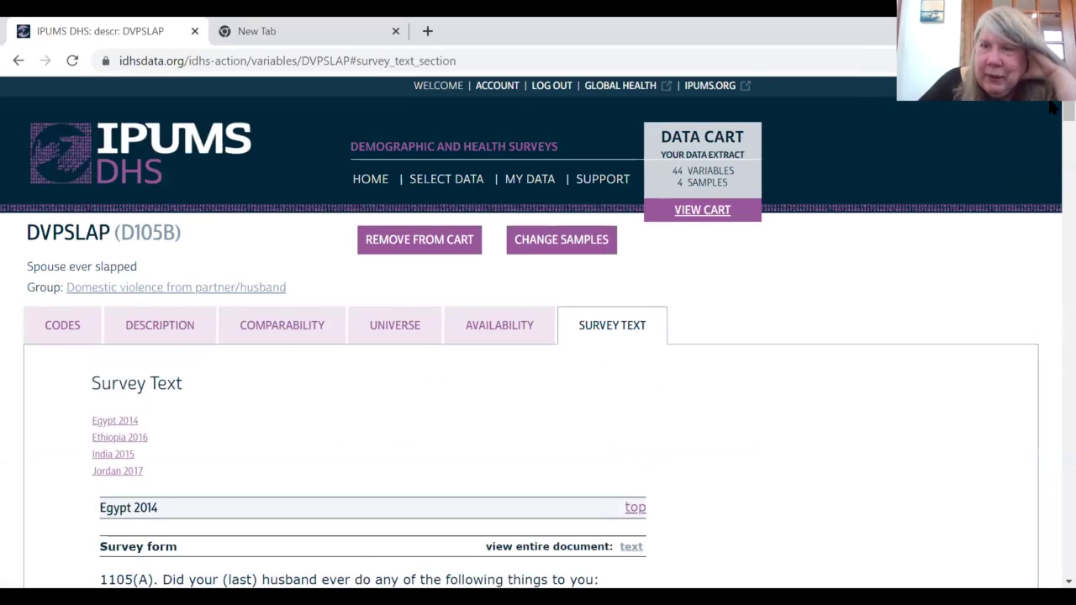
Step: Scroll through the Egypt 2014 slapping question wording, coded YES 1 / NO 2
scroll(1053, 108, "down", 3)
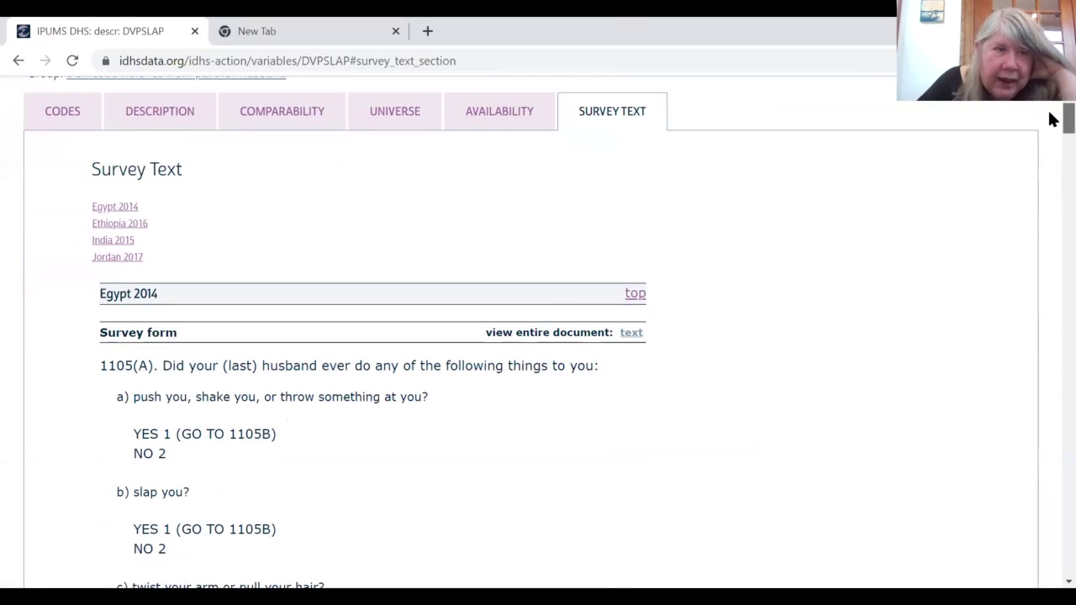
scroll(1053, 120, "down", 1)
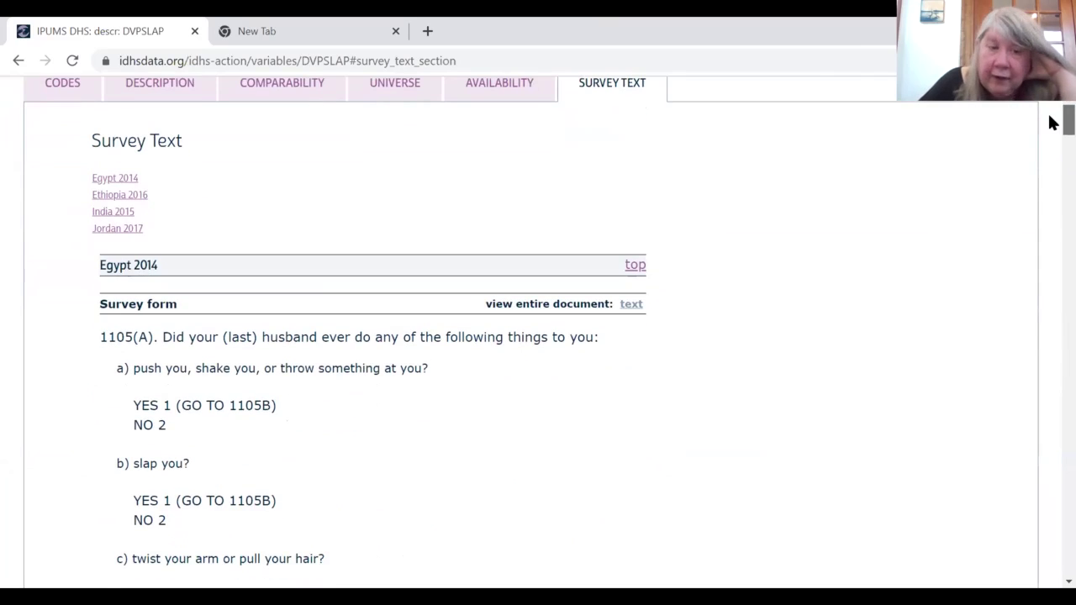
scroll(1053, 122, "down", 1)
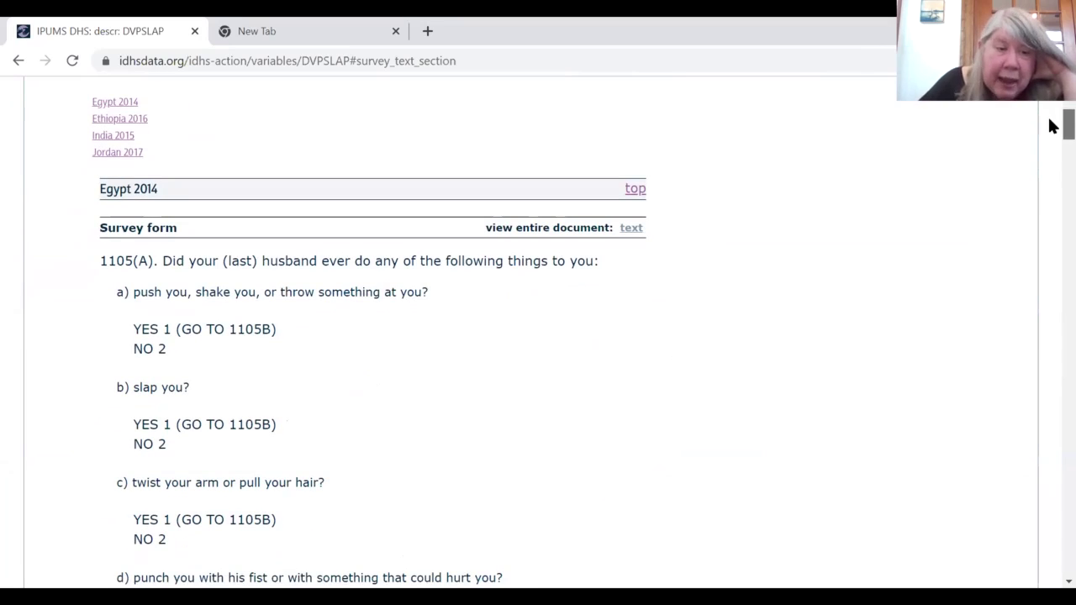
scroll(1053, 122, "up", 1)
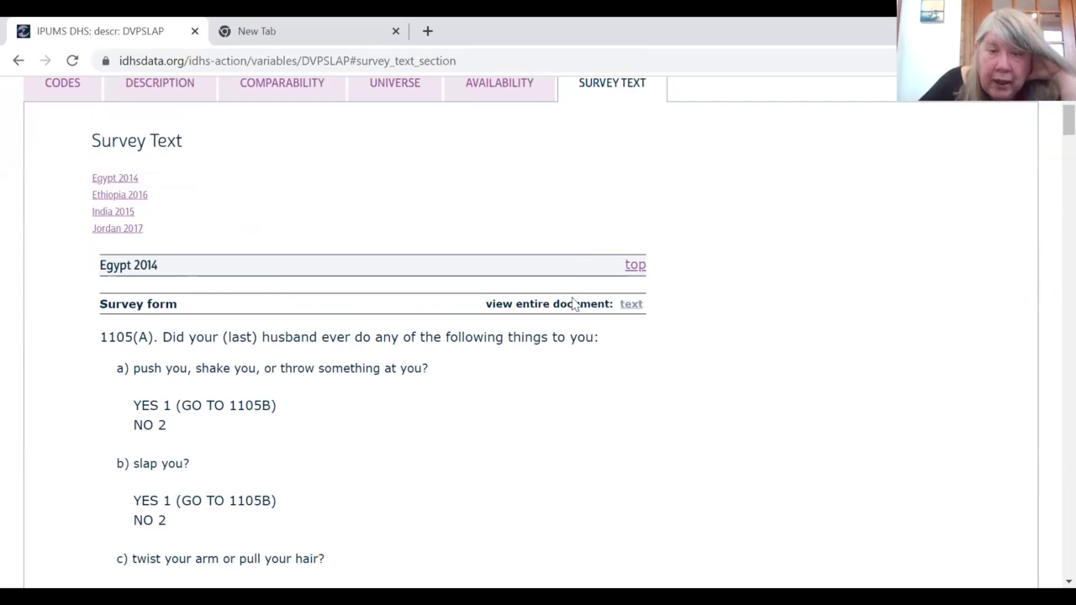
Step: Browse the full Egypt 2014 survey form, then go back to DVPSLAP's survey text
left_click(631, 304)
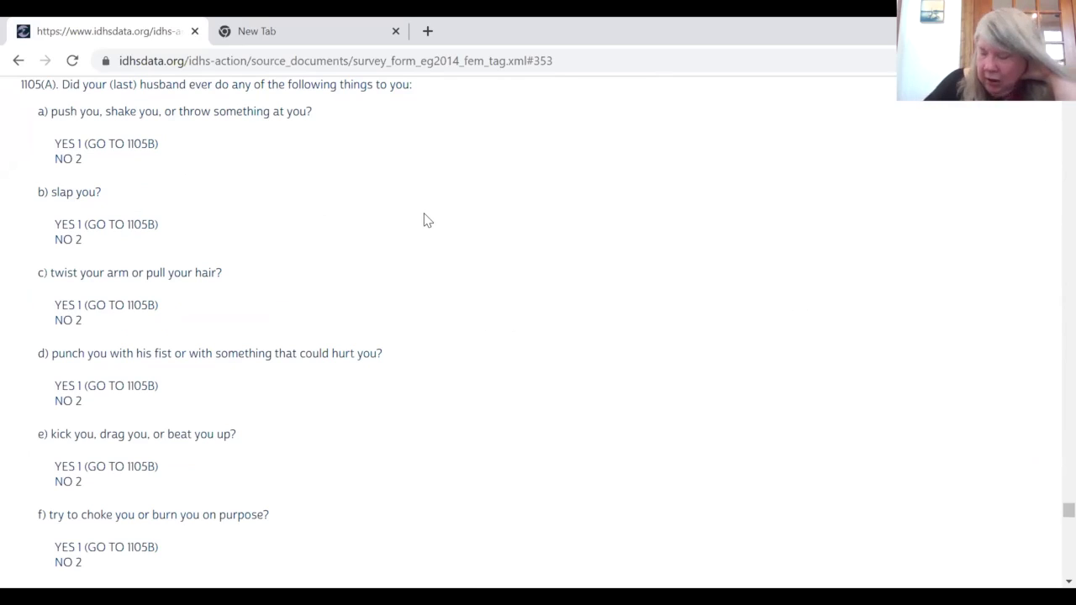
scroll(427, 220, "up", 2)
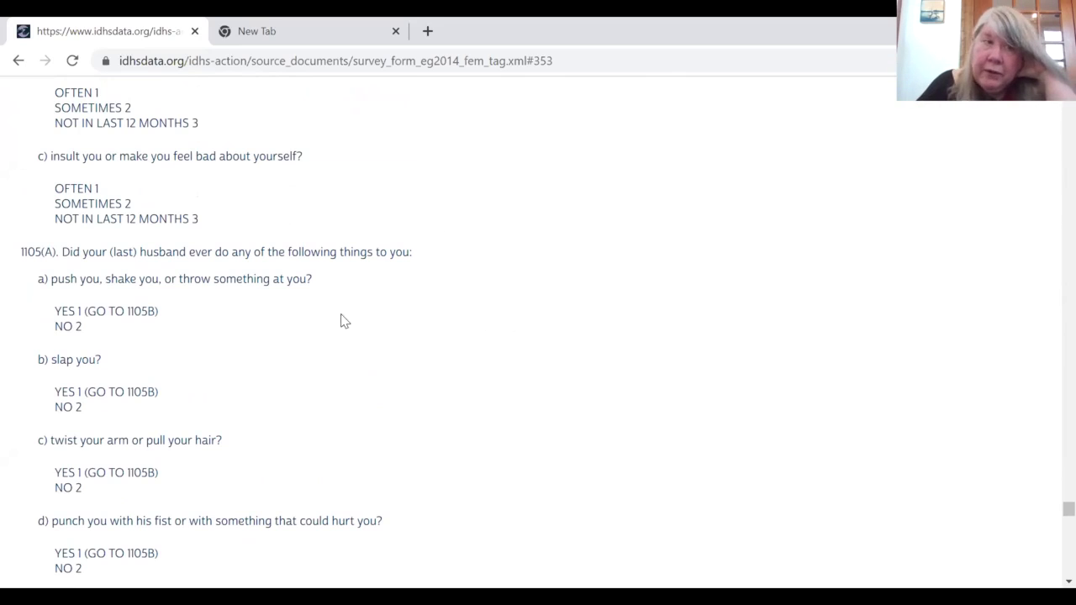
left_click(18, 62)
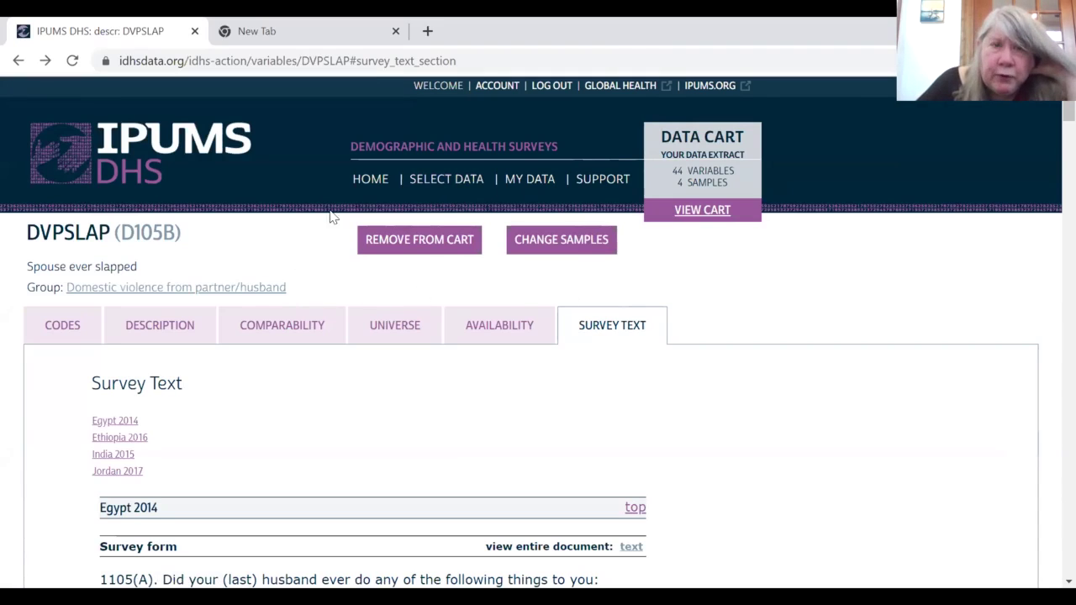
Step: Browse the Demographic topic's Marriage and Cohabitation variables, MARSTAT through MAR1STMO, for the Women samples
left_click(436, 192)
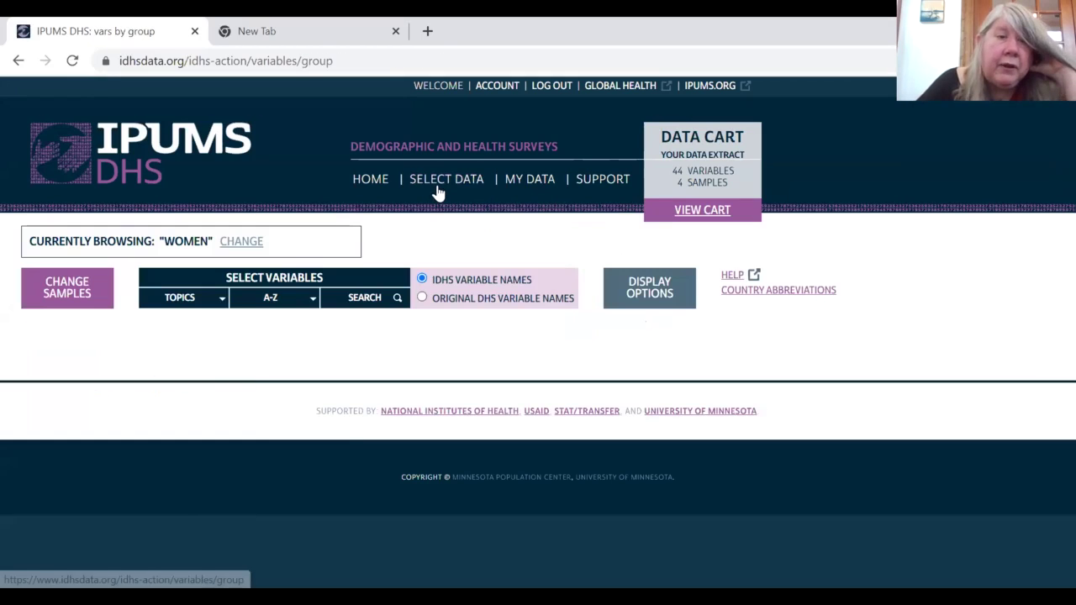
left_click(200, 301)
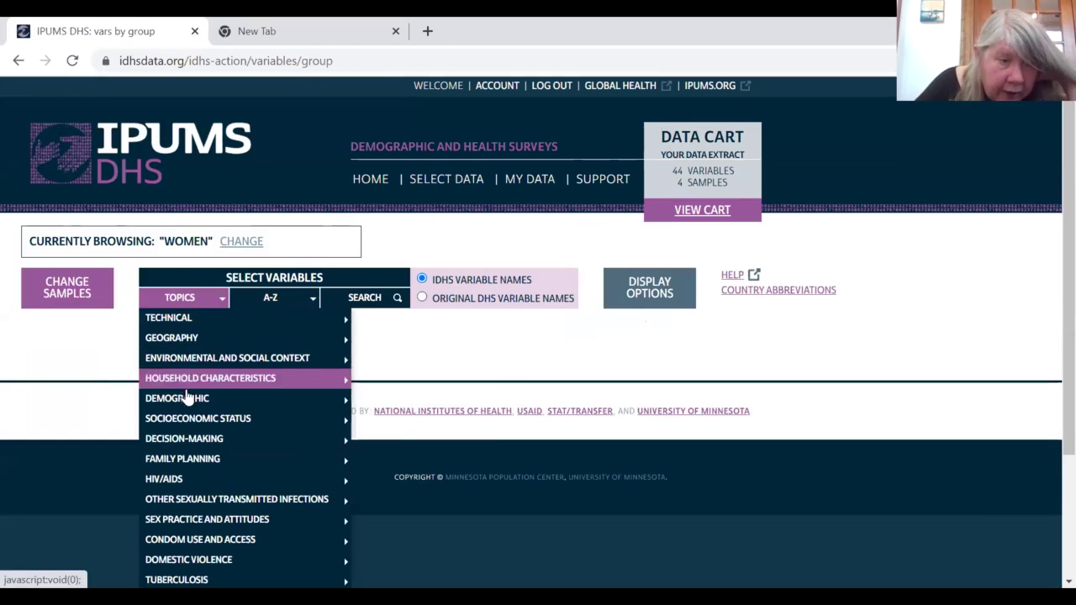
mouse_move(193, 401)
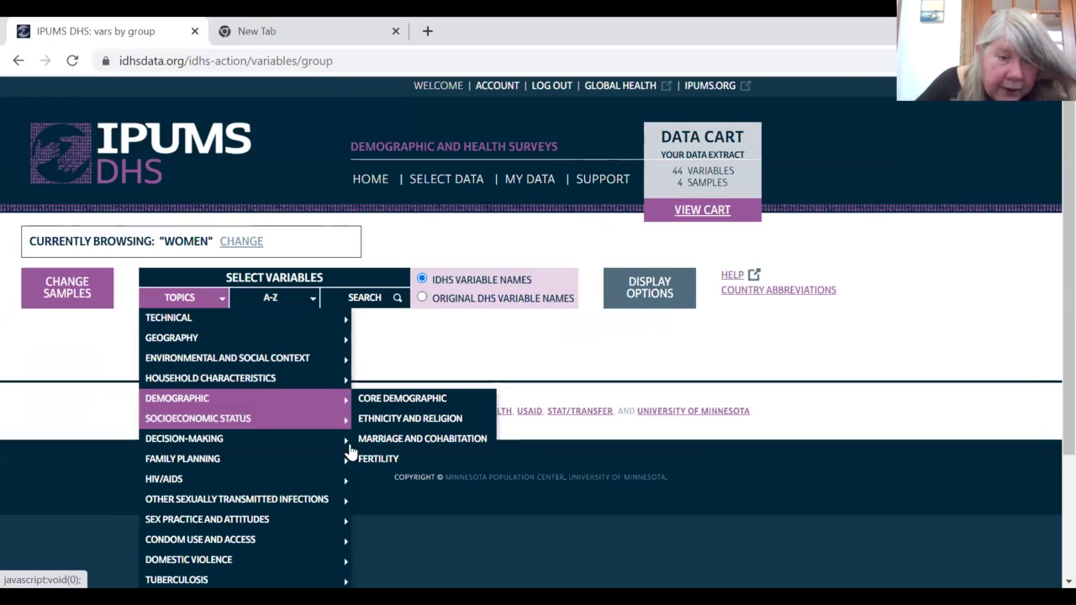
left_click(377, 447)
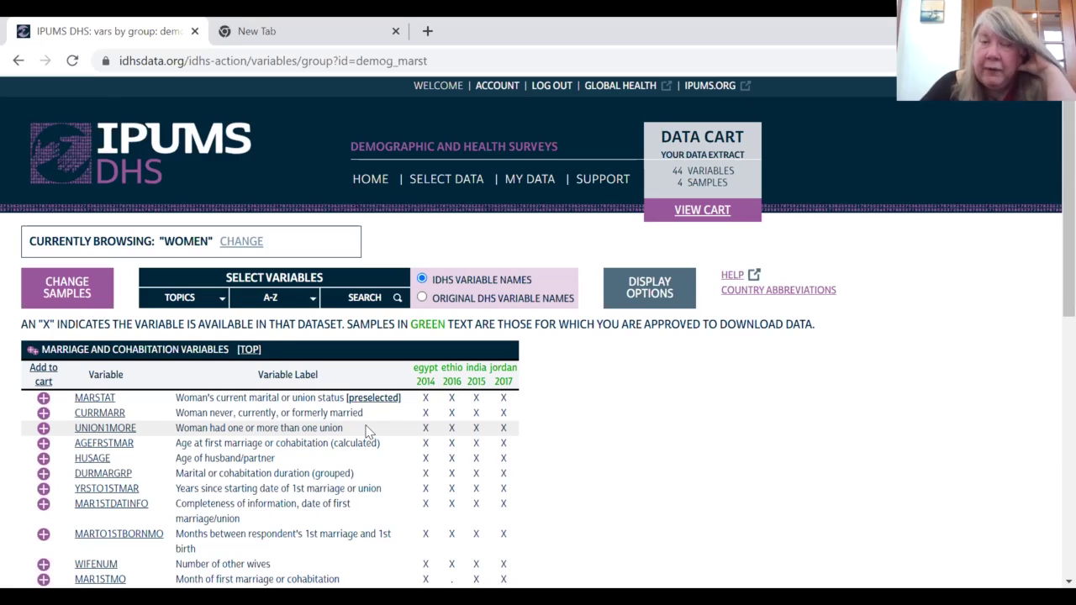
Step: Review the data cart's 44 preselected and domestic violence variables across the four samples
left_click(708, 216)
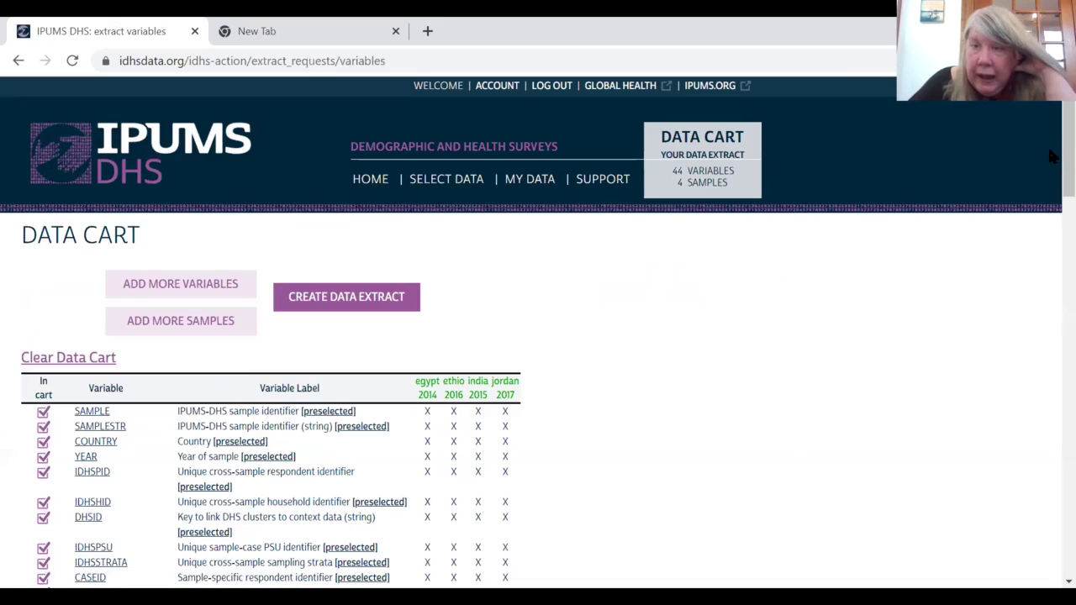
scroll(1050, 174, "down", 1)
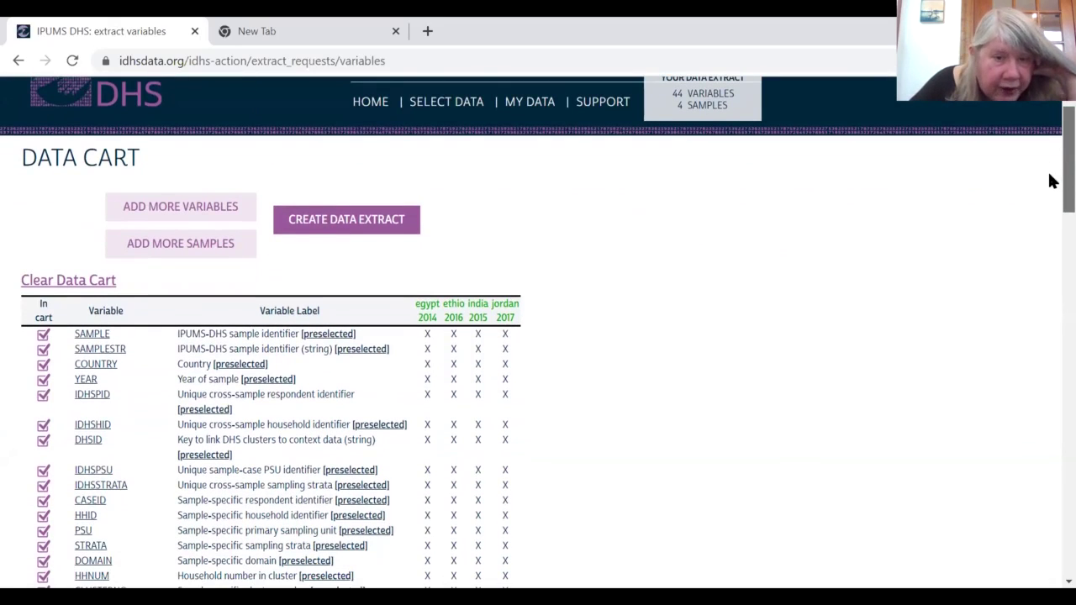
scroll(1051, 182, "down", 1)
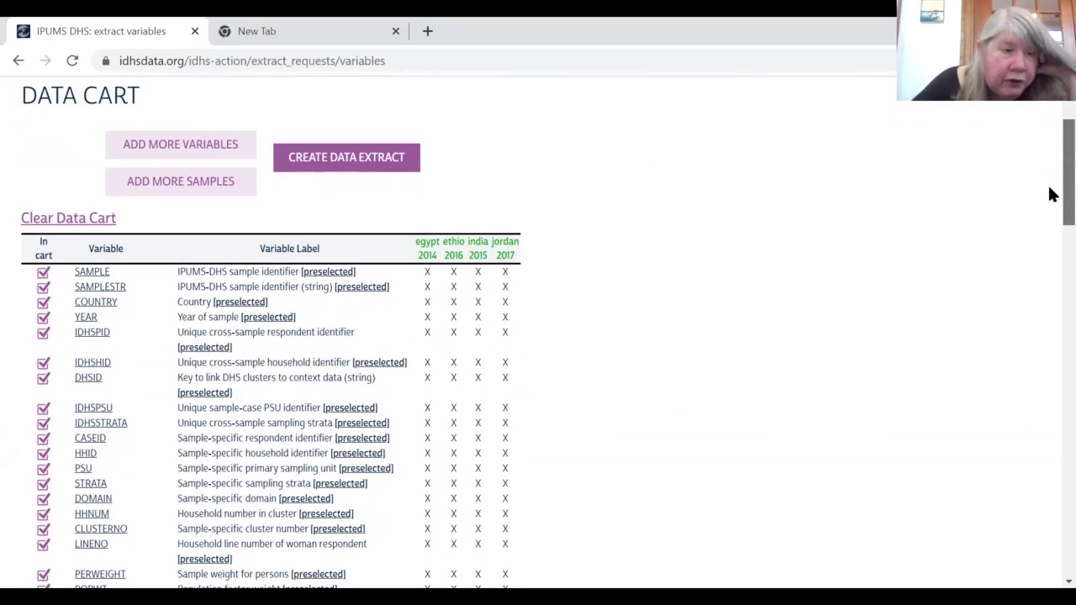
scroll(1049, 202, "down", 2)
scroll(1051, 227, "down", 8)
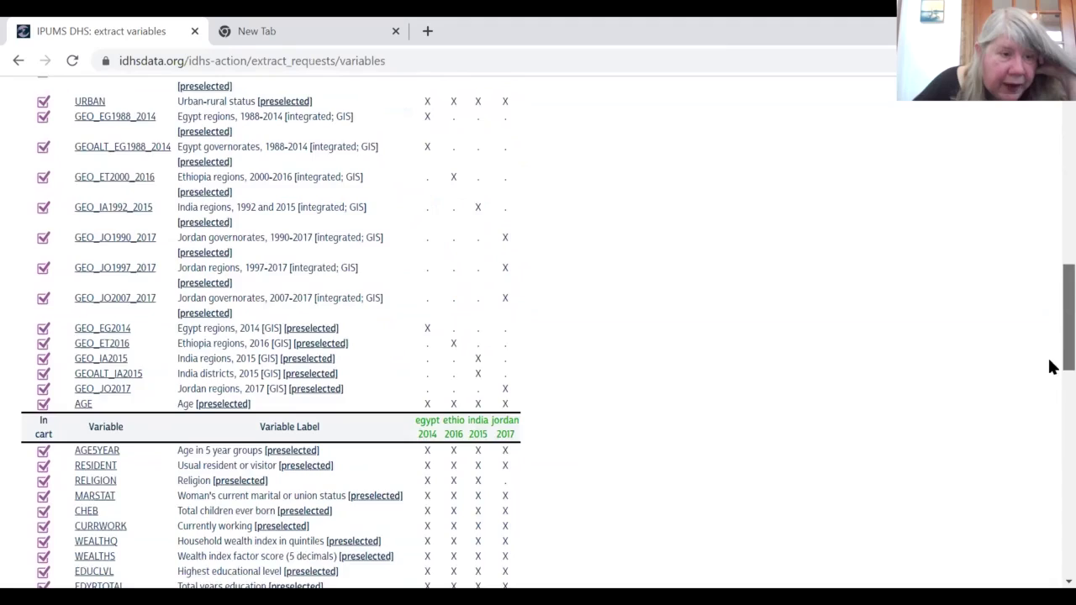
scroll(1049, 366, "down", 4)
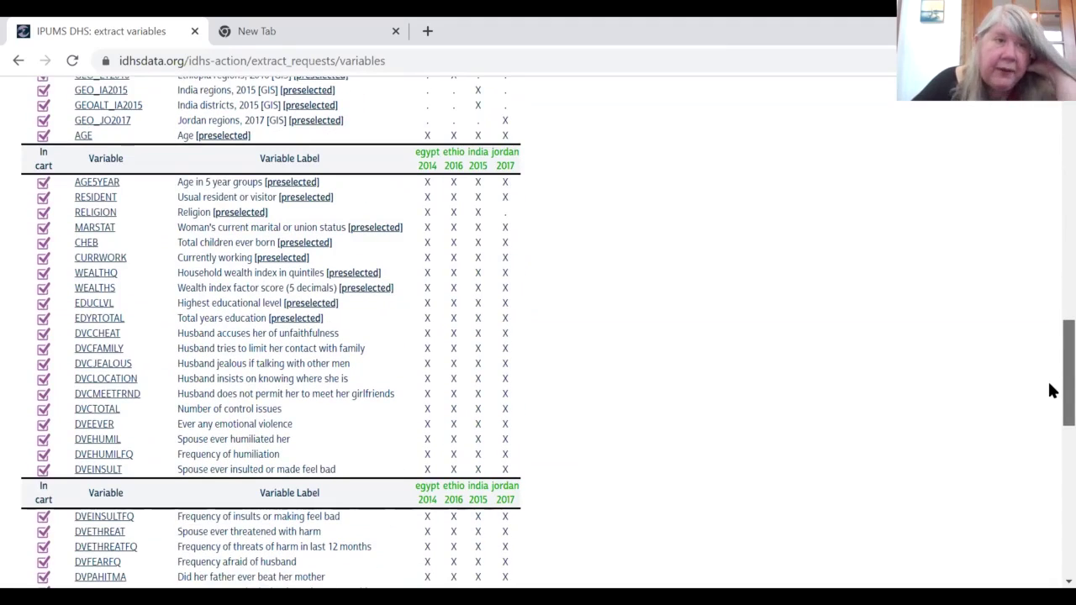
scroll(1049, 389, "up", 14)
scroll(1050, 157, "up", 1)
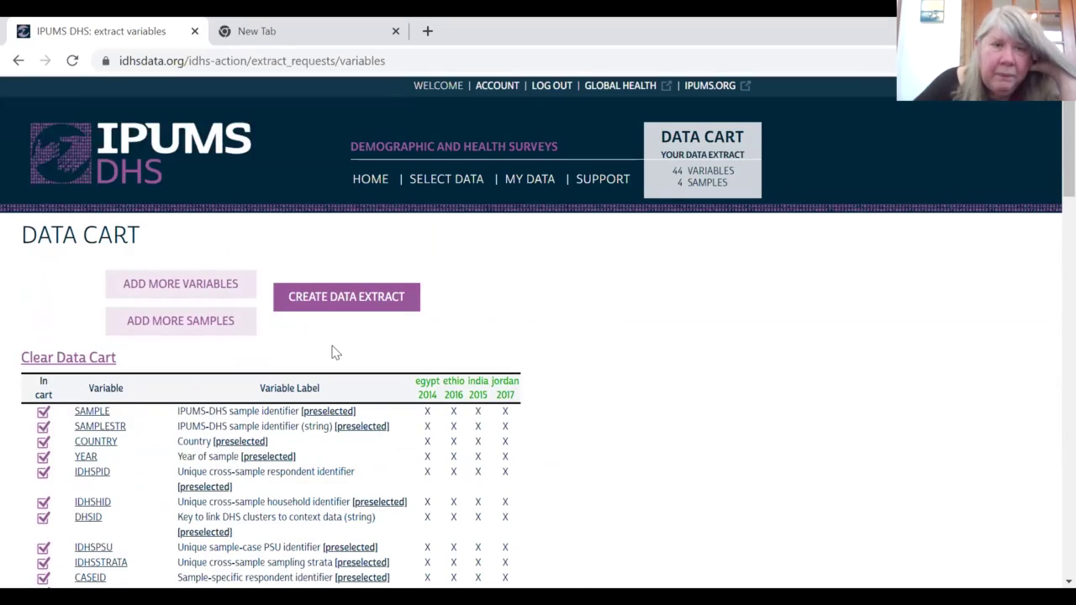
Step: Create a data extract from the cart and keep Stata as the data format
left_click(359, 303)
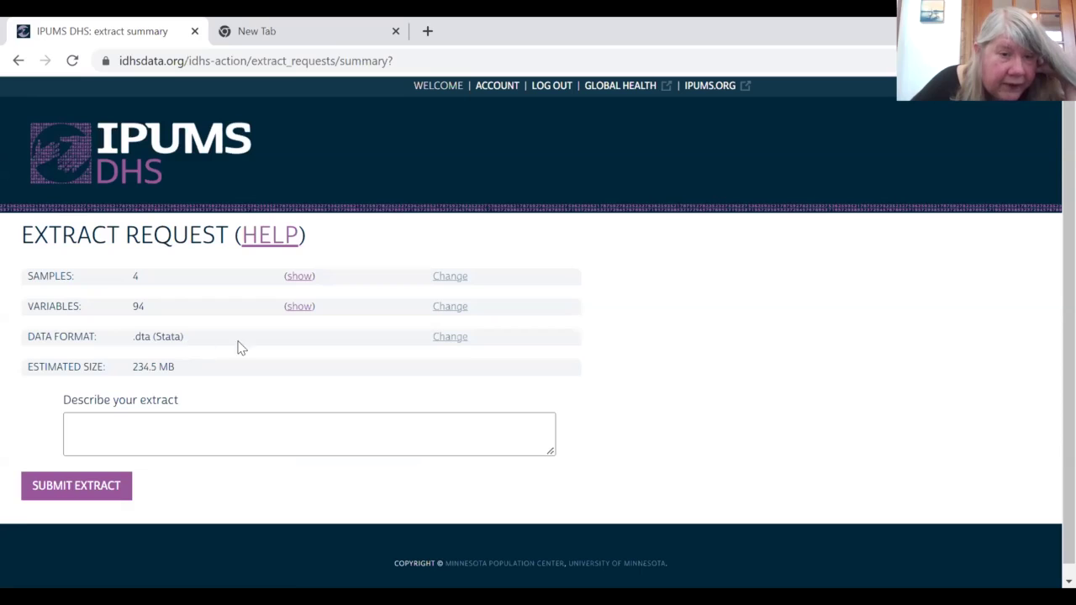
left_click(461, 343)
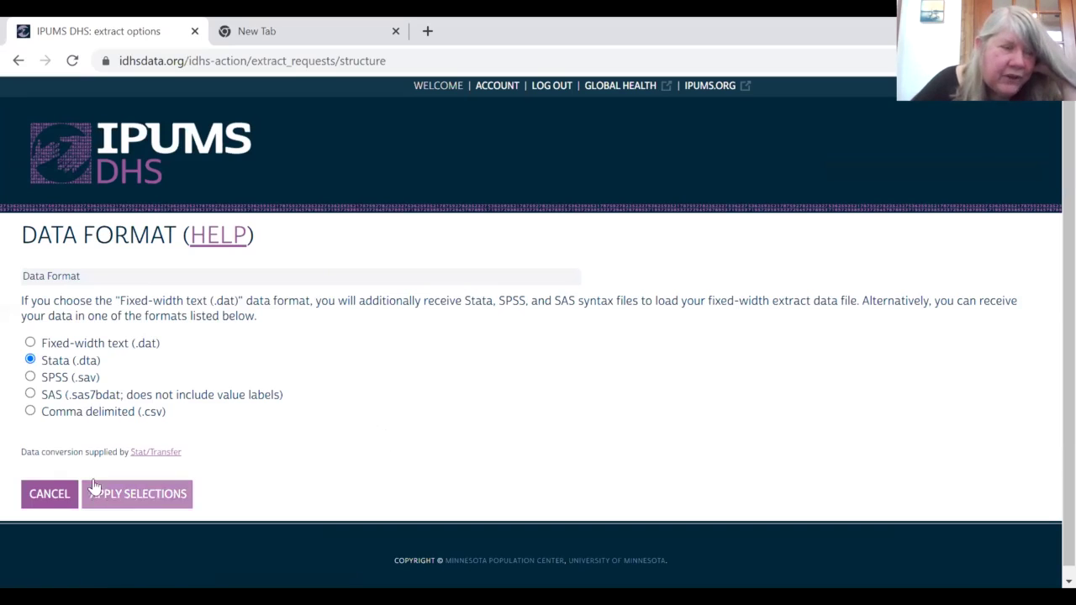
left_click(139, 497)
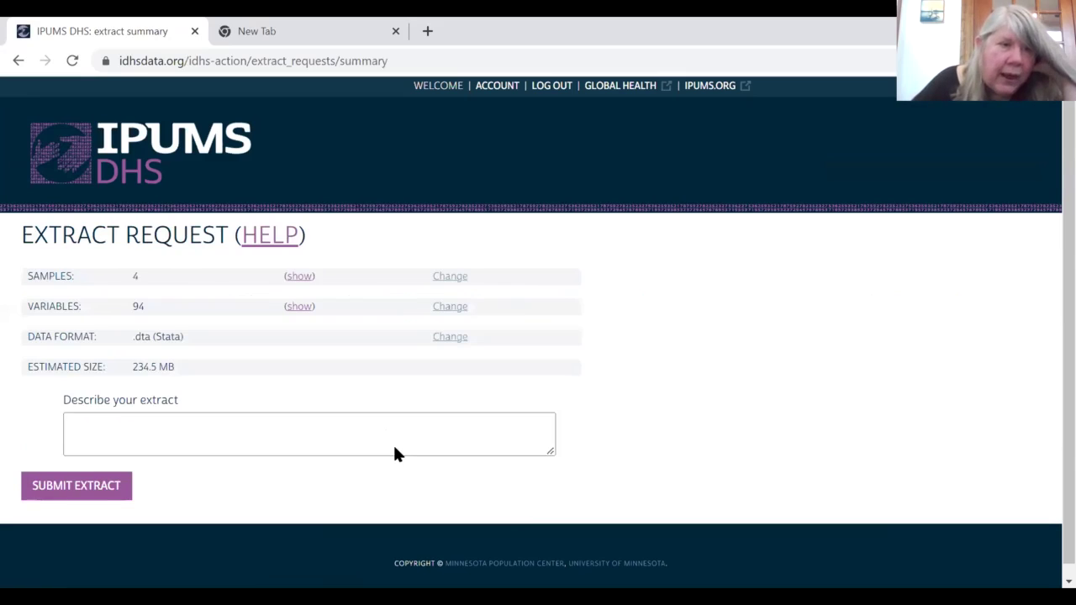
Step: Describe the extract as 'CUGH demo' and submit the request
left_click(124, 425)
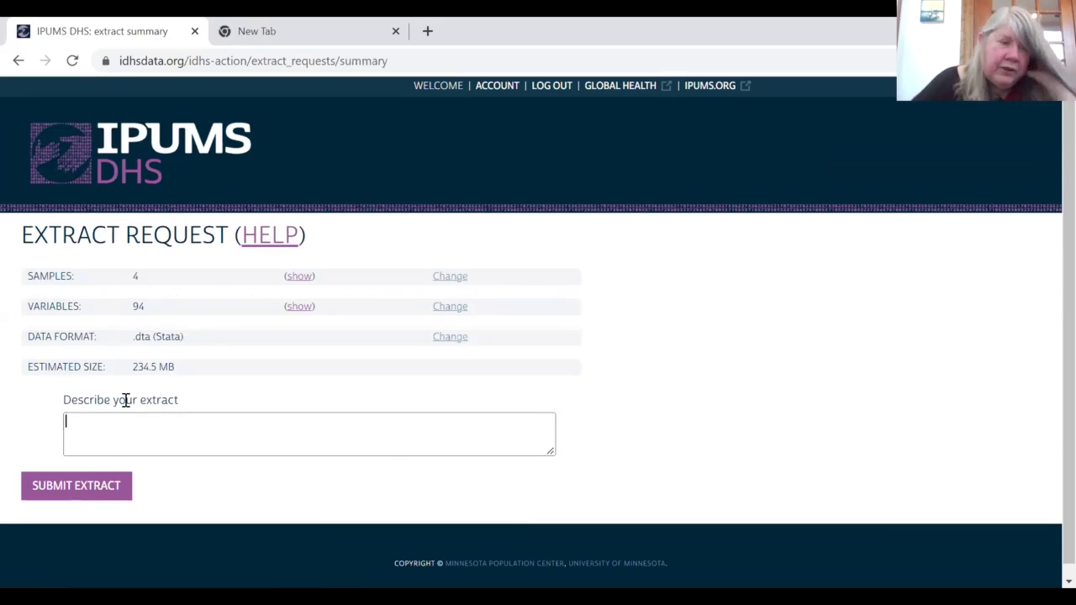
type("CU")
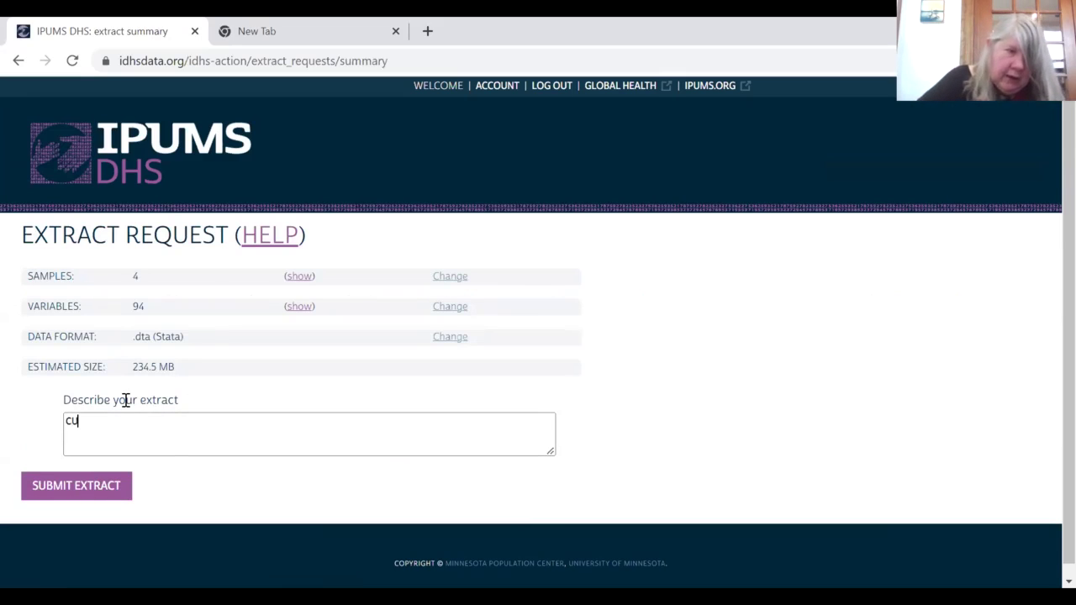
type("GH demo")
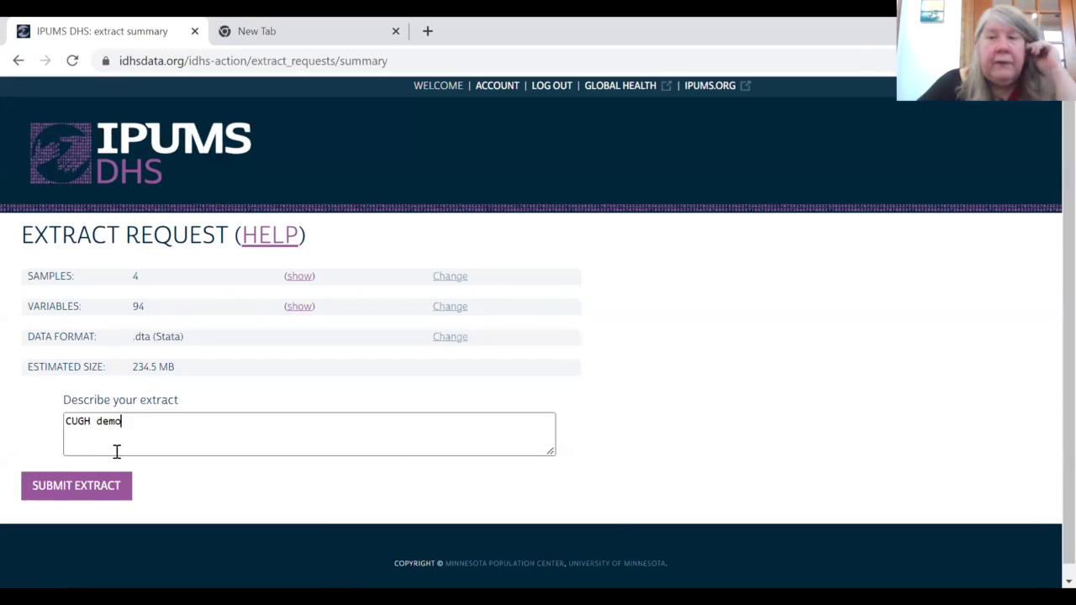
left_click(96, 492)
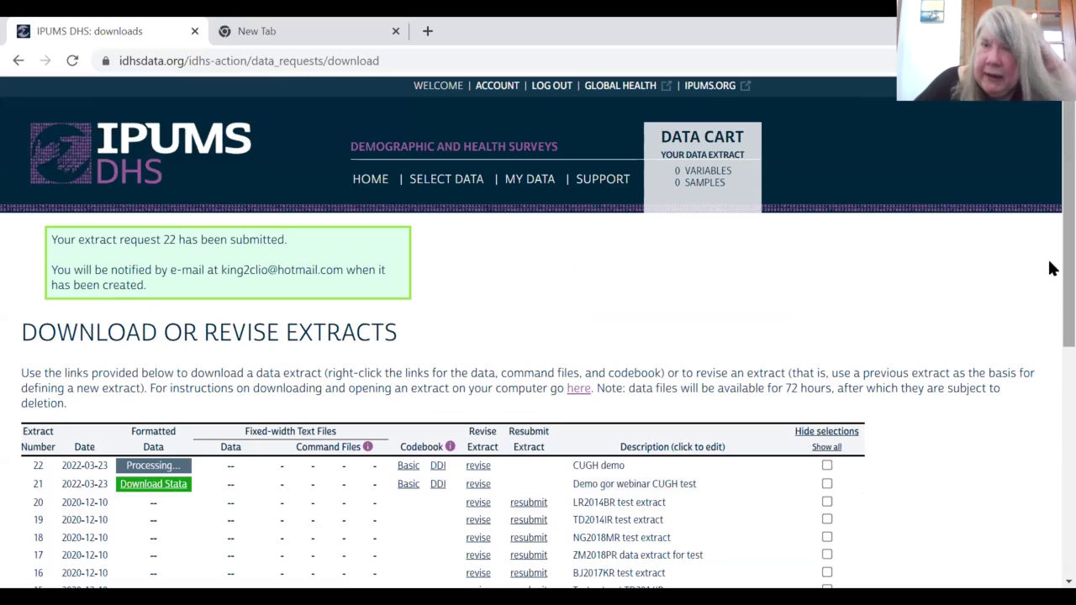
Step: Scroll the extracts table to confirm extract 22, 'CUGH demo', is processing
scroll(1052, 292, "down", 1)
scroll(1052, 292, "down", 1)
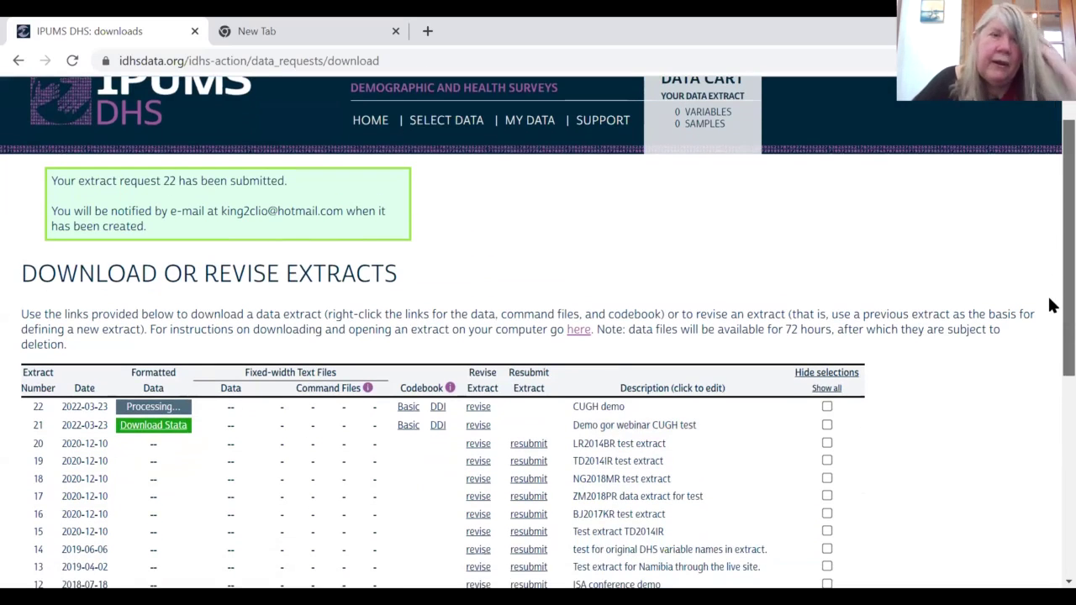
scroll(1052, 305, "down", 1)
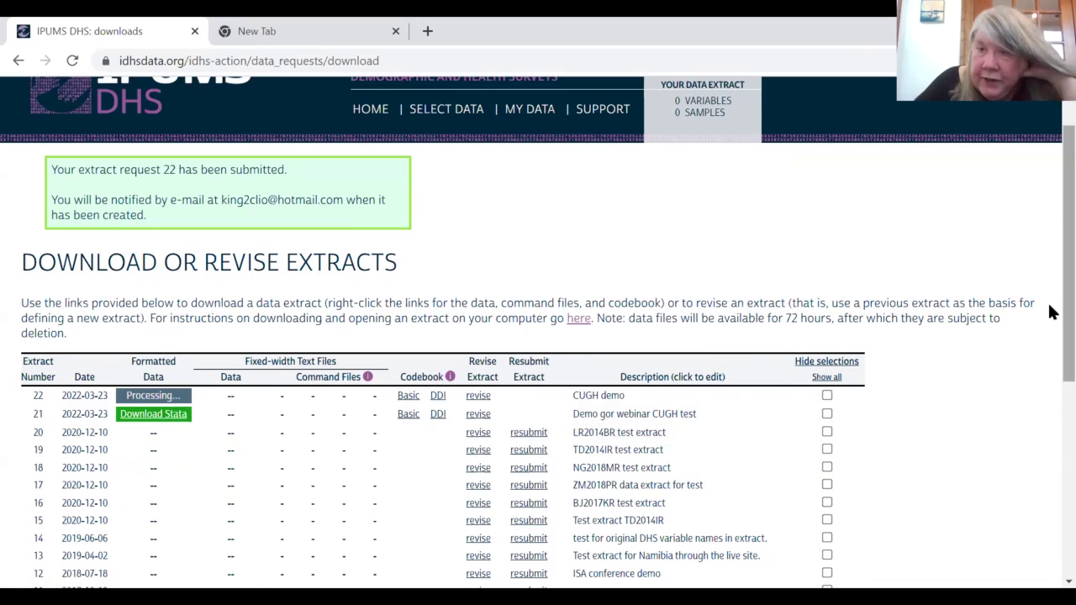
scroll(1051, 235, "up", 1)
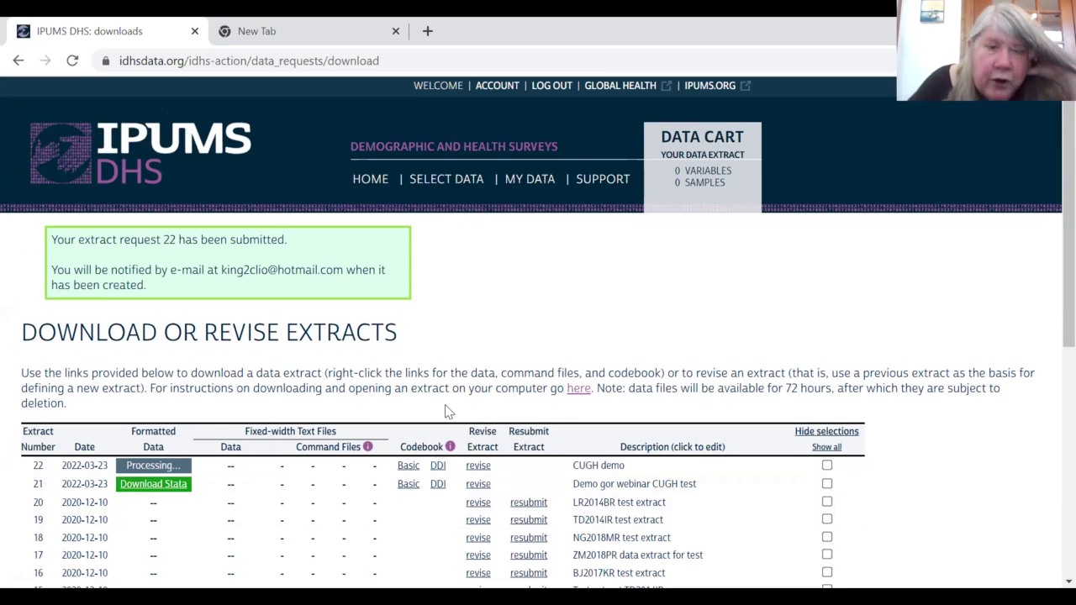
Step: View the General Instructions for Opening an Extract, starting at Step 1: Download your data
left_click(580, 393)
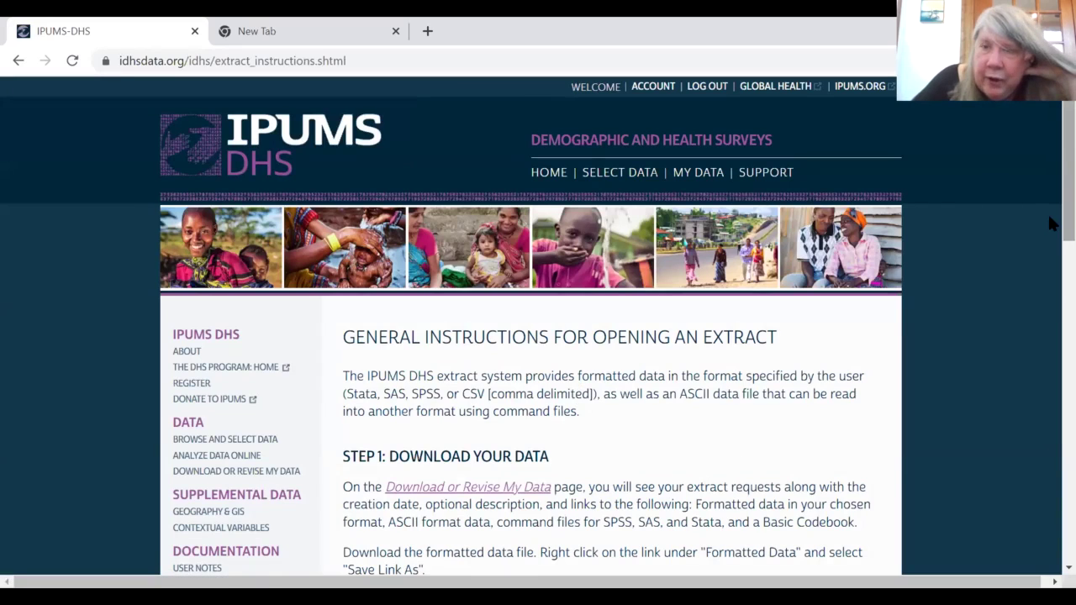
left_click_drag(1055, 223, 1050, 222)
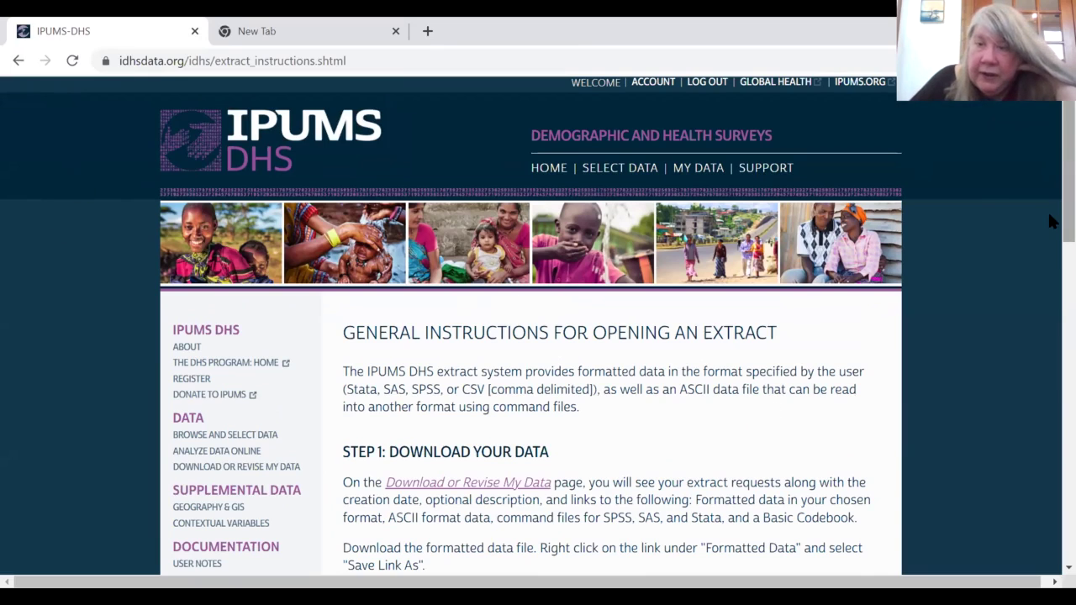
scroll(1050, 221, "down", 2)
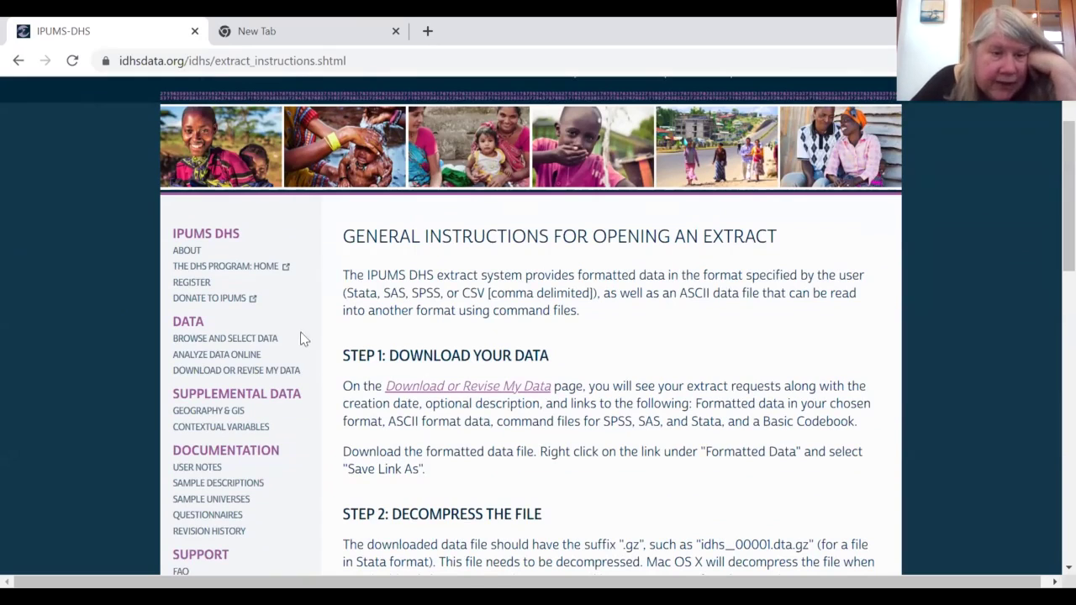
Step: Browse the Geography and GIS Boundary Files page of integrated and year-specific shapefiles by country
left_click(209, 412)
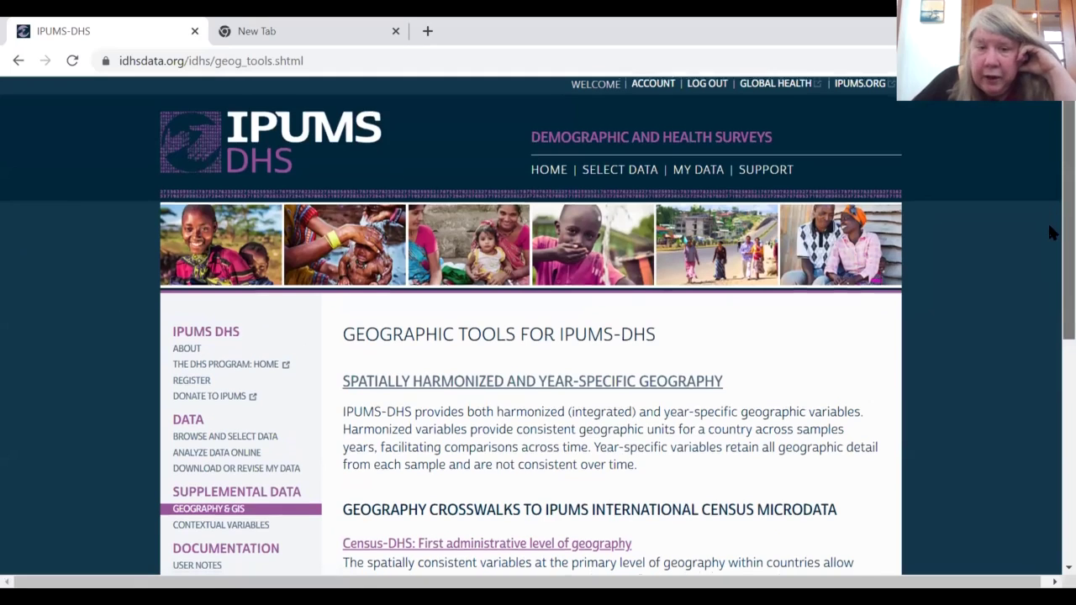
scroll(1049, 233, "down", 3)
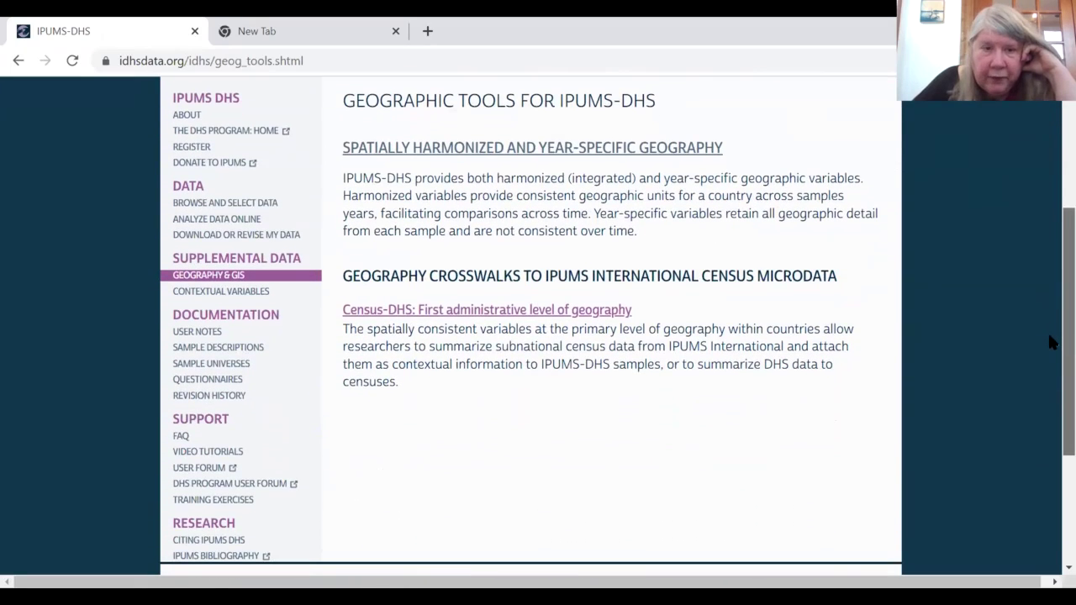
left_click(547, 150)
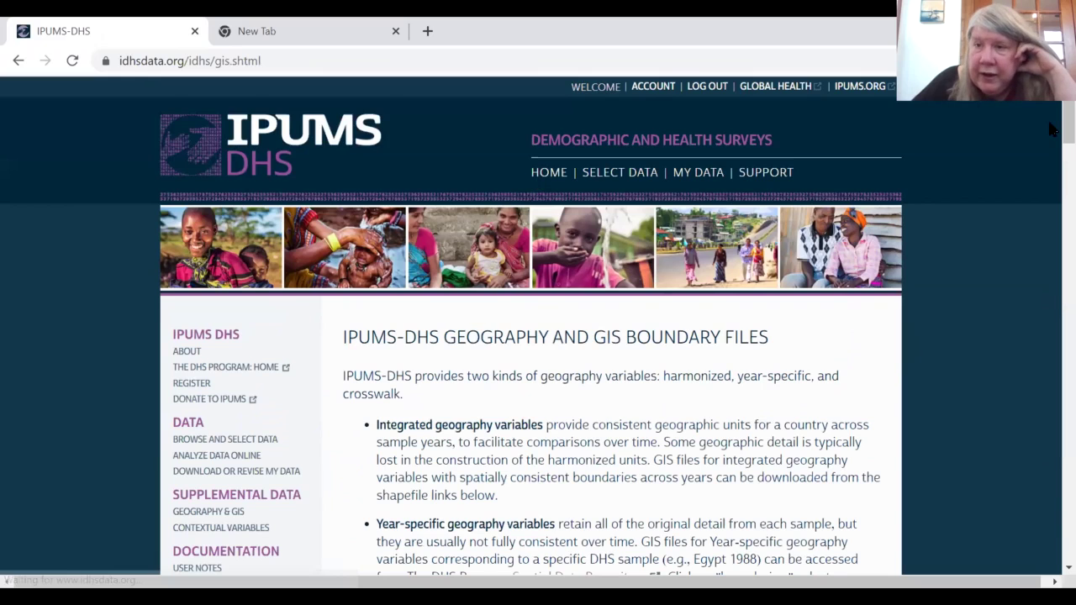
scroll(1050, 131, "down", 2)
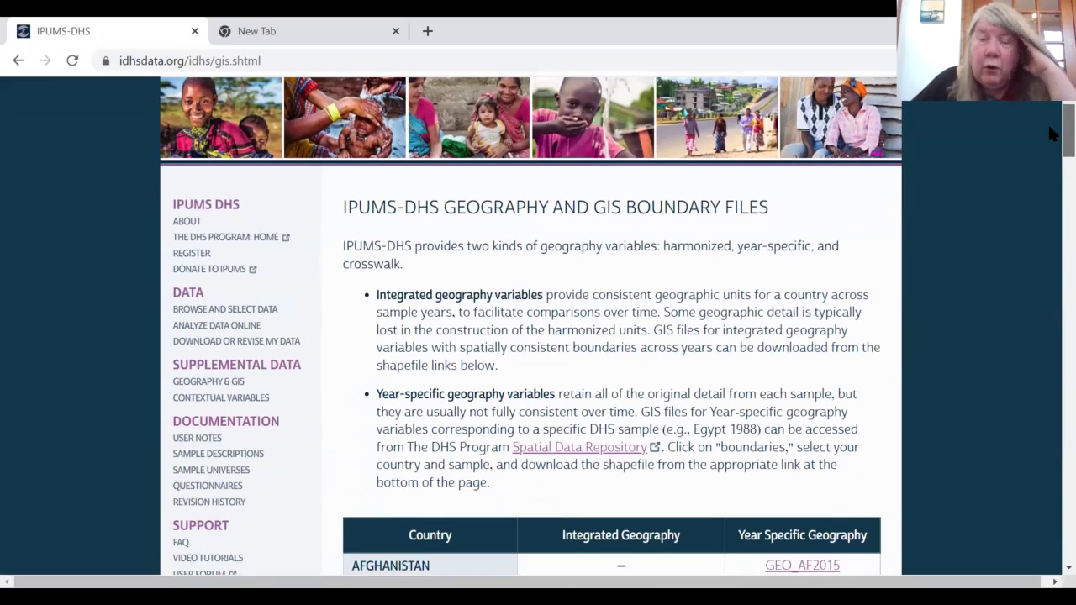
scroll(1049, 135, "down", 2)
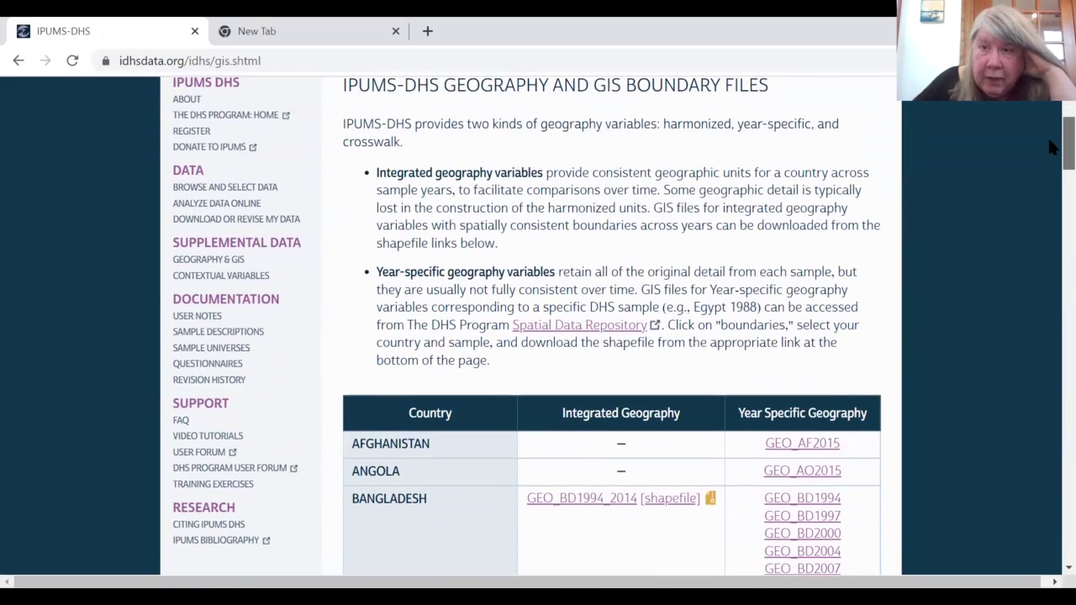
scroll(1054, 147, "down", 1)
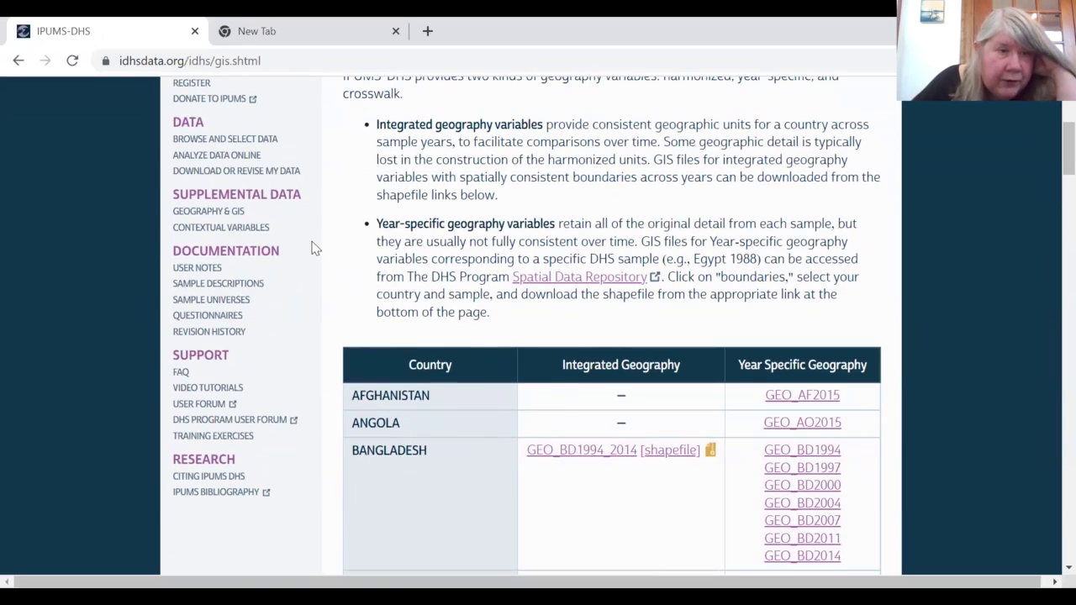
left_click(200, 268)
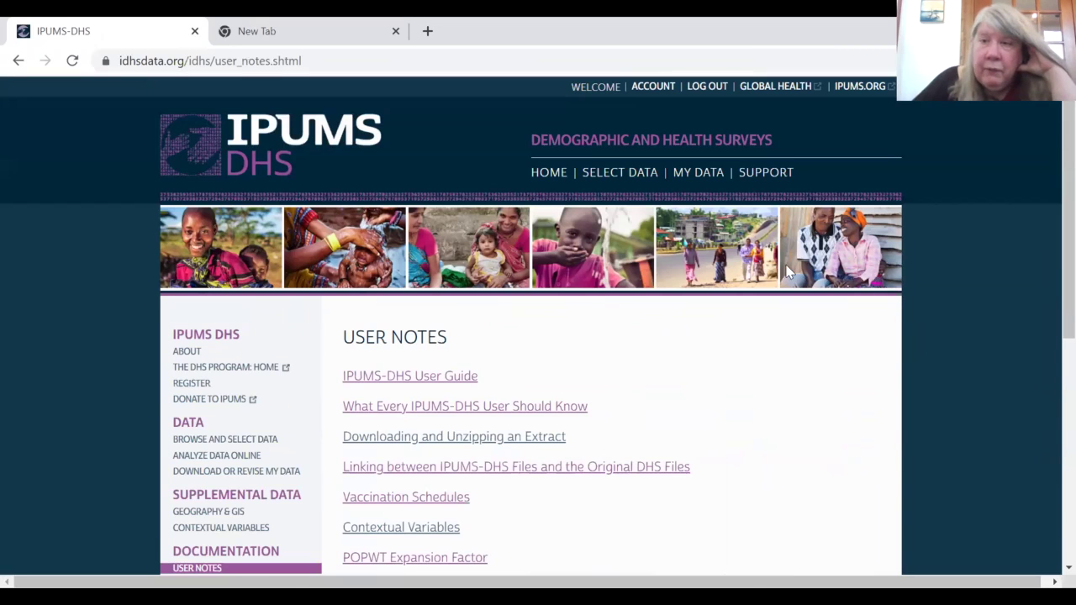
scroll(1050, 265, "down", 1)
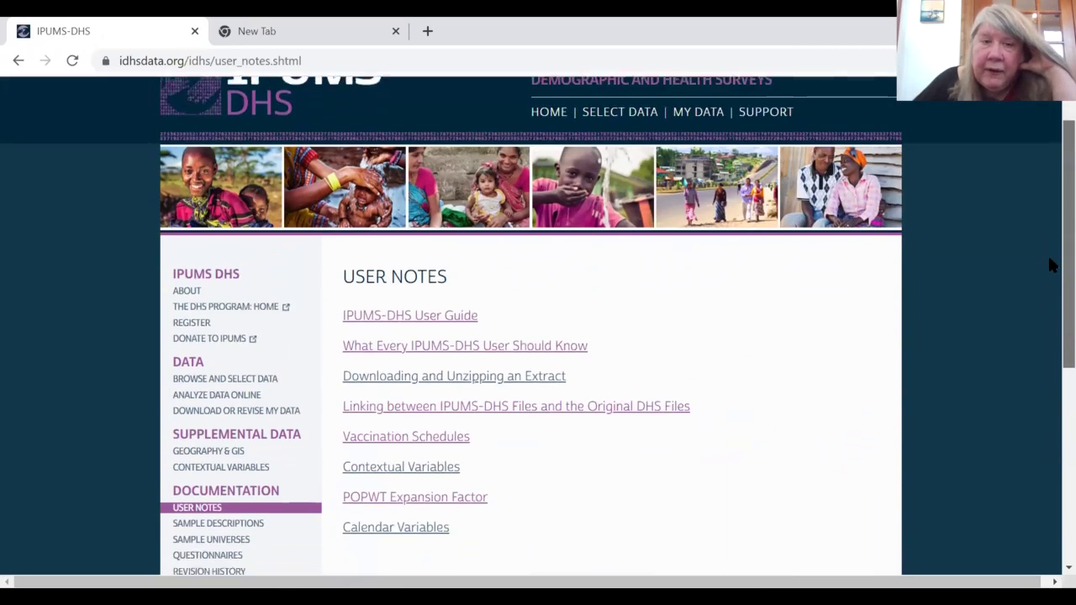
scroll(1050, 265, "down", 1)
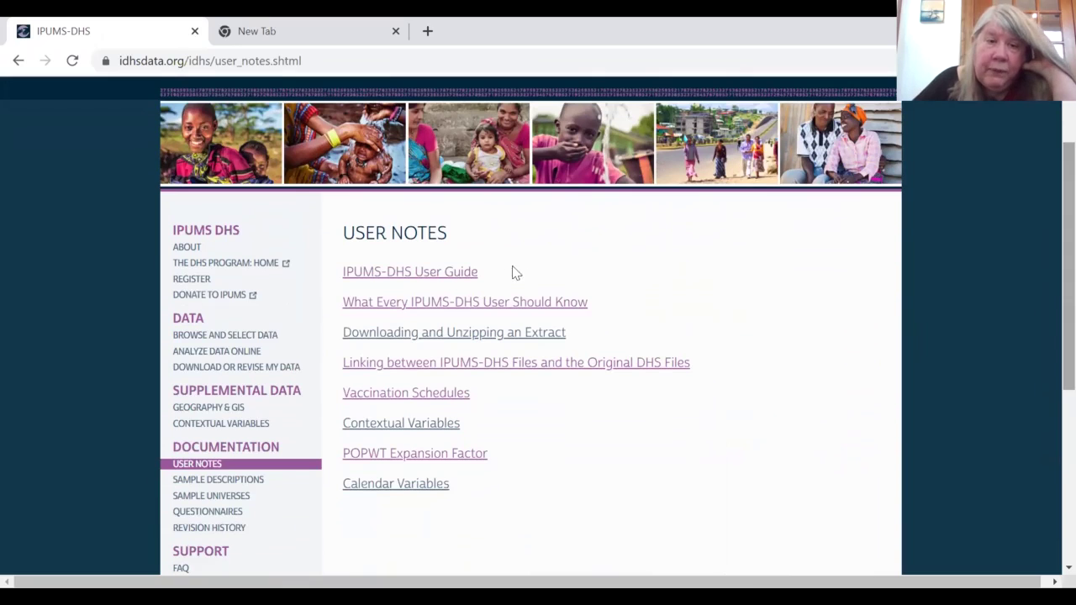
left_click(412, 281)
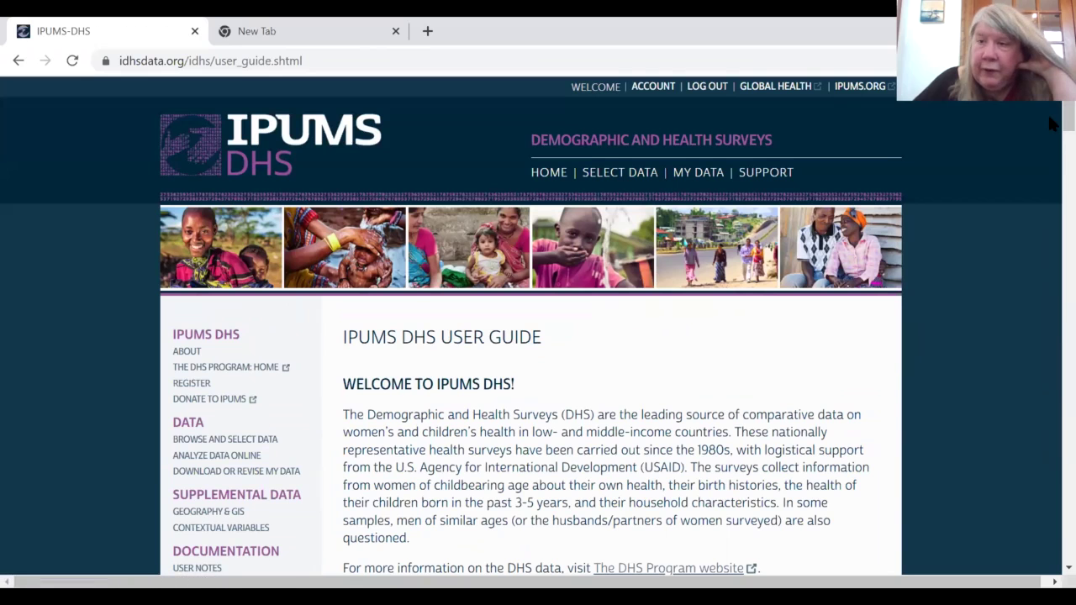
scroll(1052, 122, "down", 4)
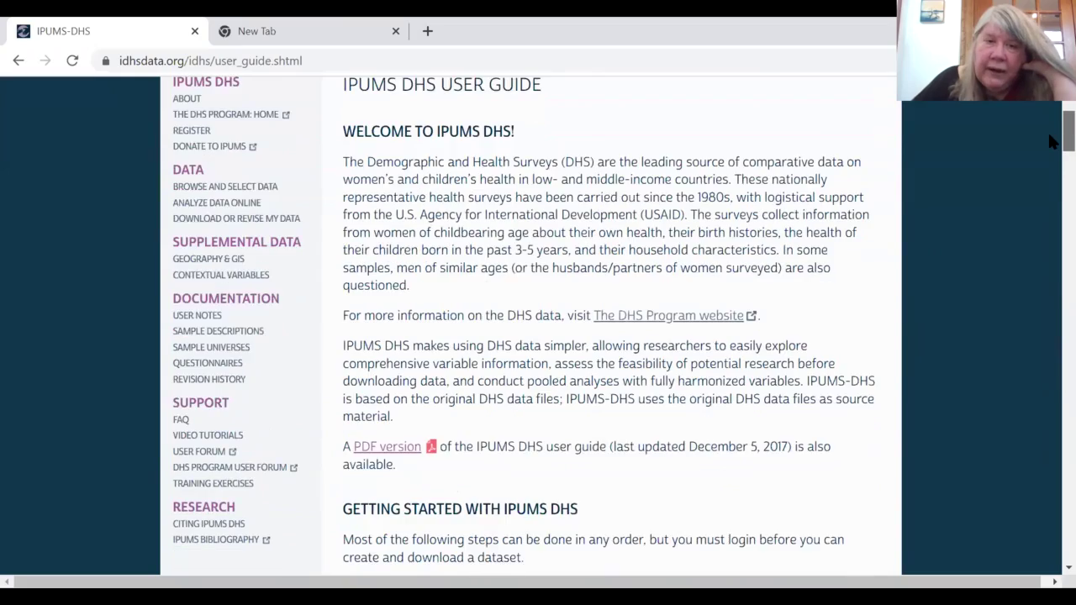
scroll(1051, 149, "down", 7)
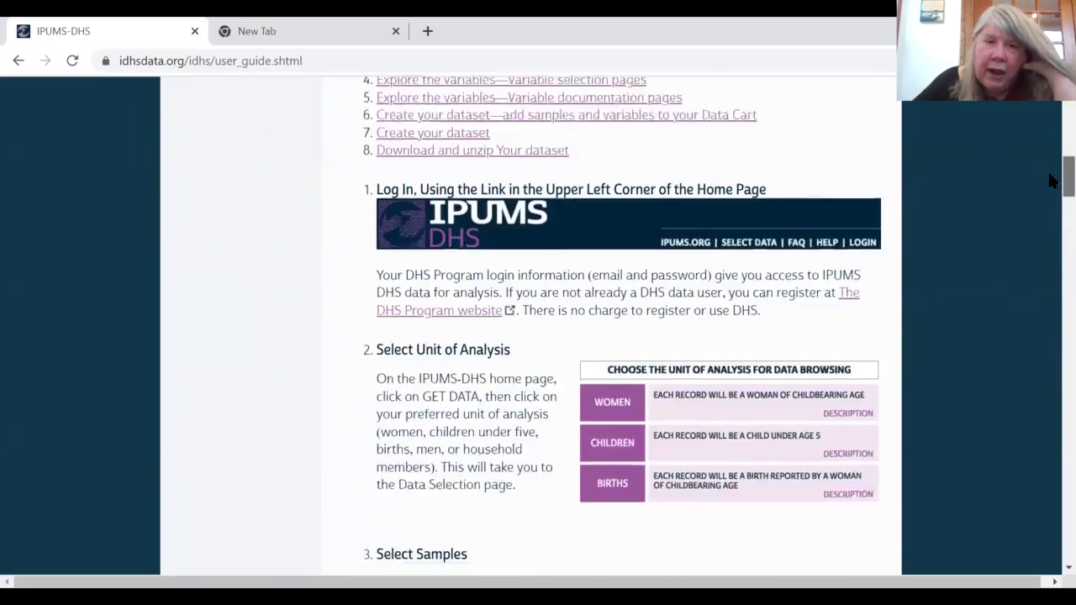
scroll(1050, 181, "up", 10)
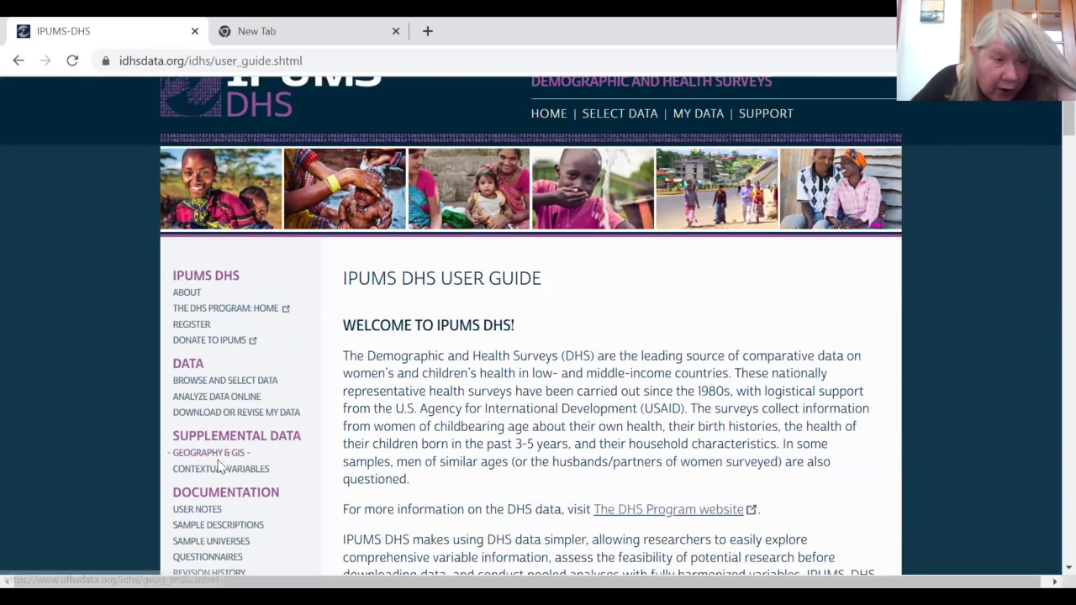
left_click(200, 509)
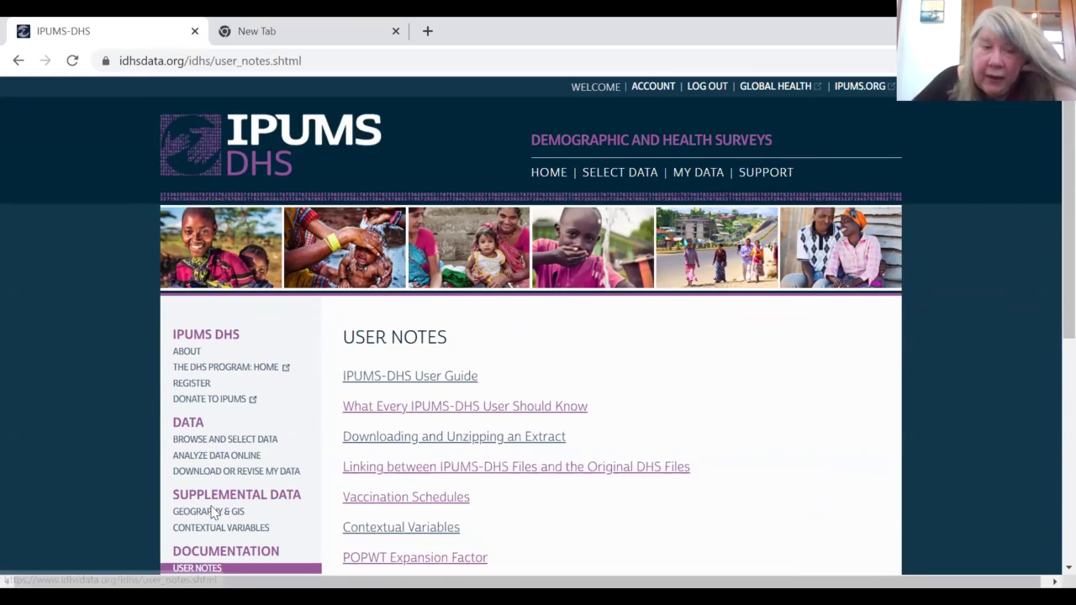
scroll(1050, 211, "down", 1)
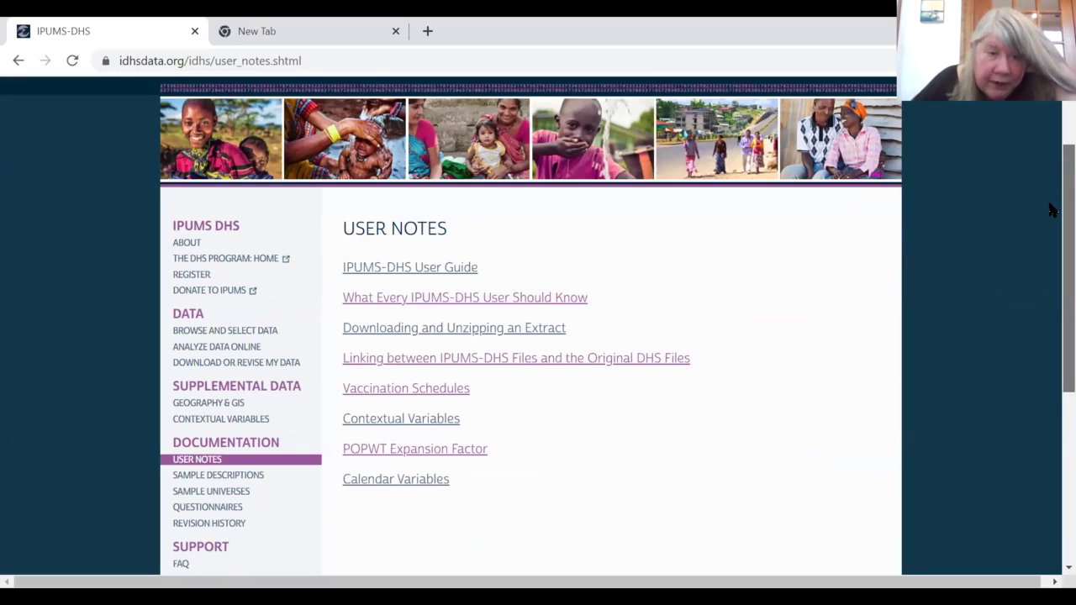
scroll(1050, 211, "down", 1)
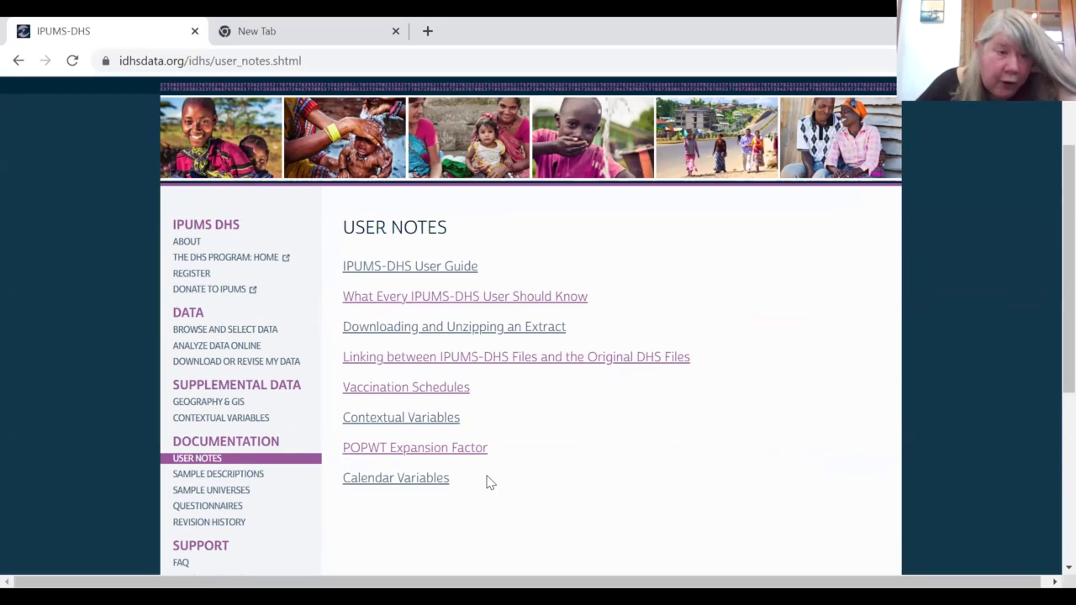
Step: Open Sample Descriptions and read how the Sample Universes are defined
left_click(248, 475)
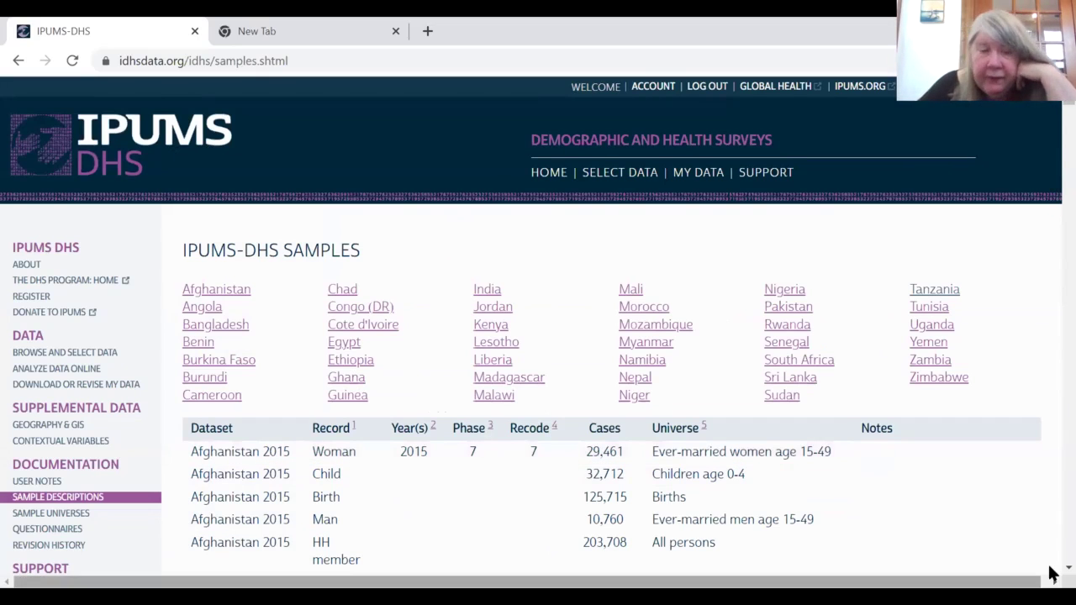
scroll(1051, 572, "down", 2)
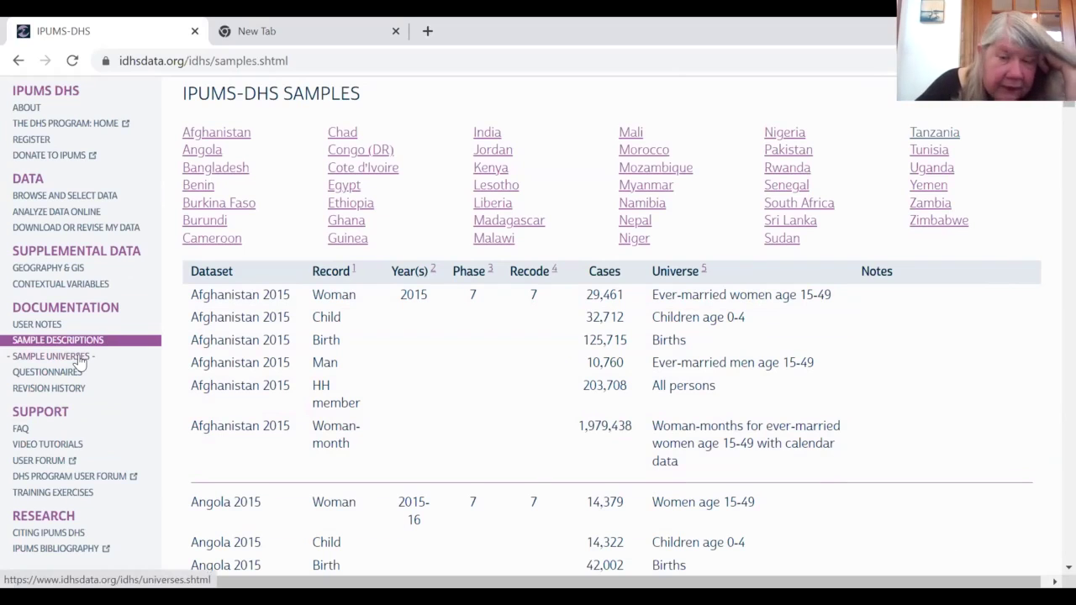
left_click(77, 357)
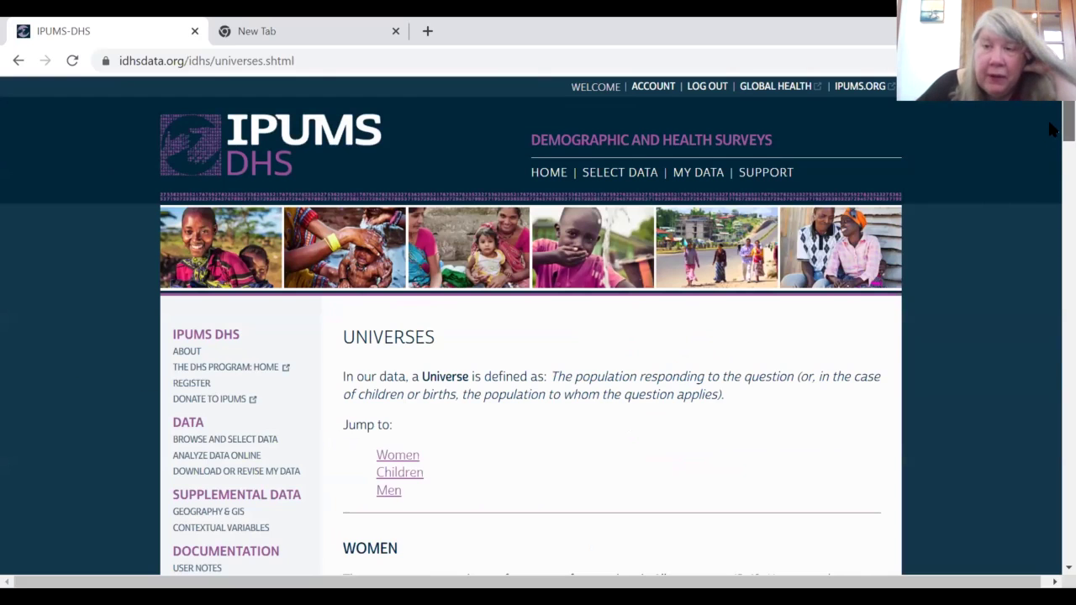
scroll(1051, 130, "down", 1)
scroll(1050, 135, "down", 3)
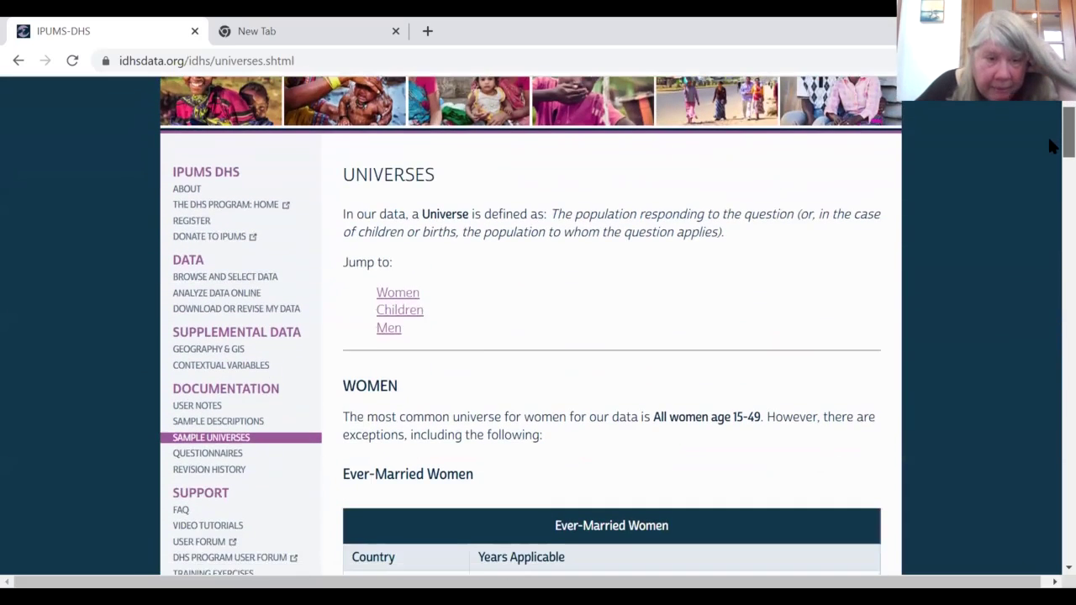
scroll(1049, 168, "down", 6)
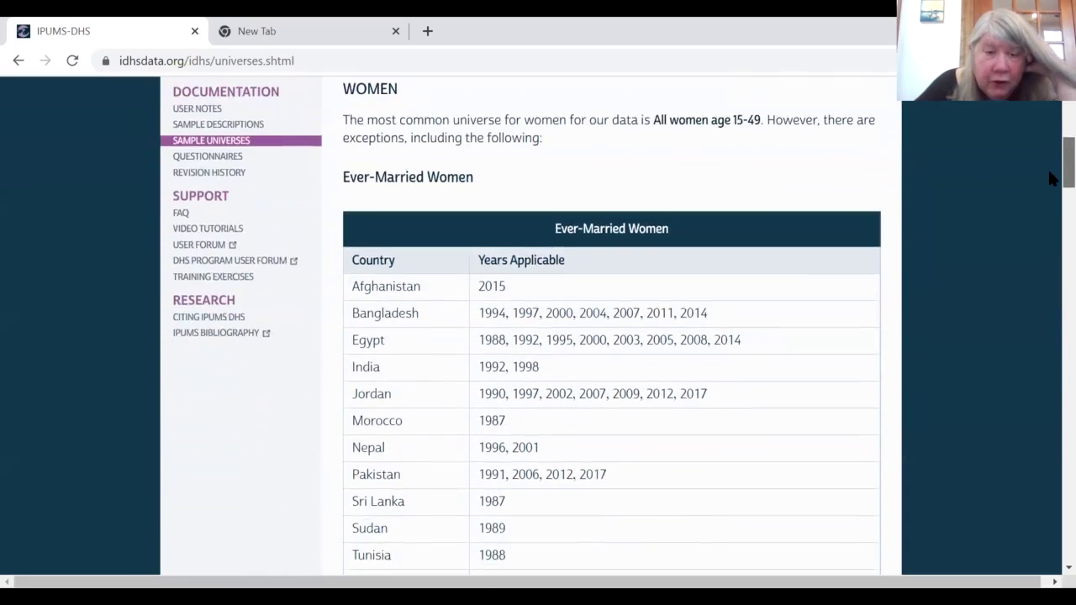
scroll(1052, 205, "down", 1)
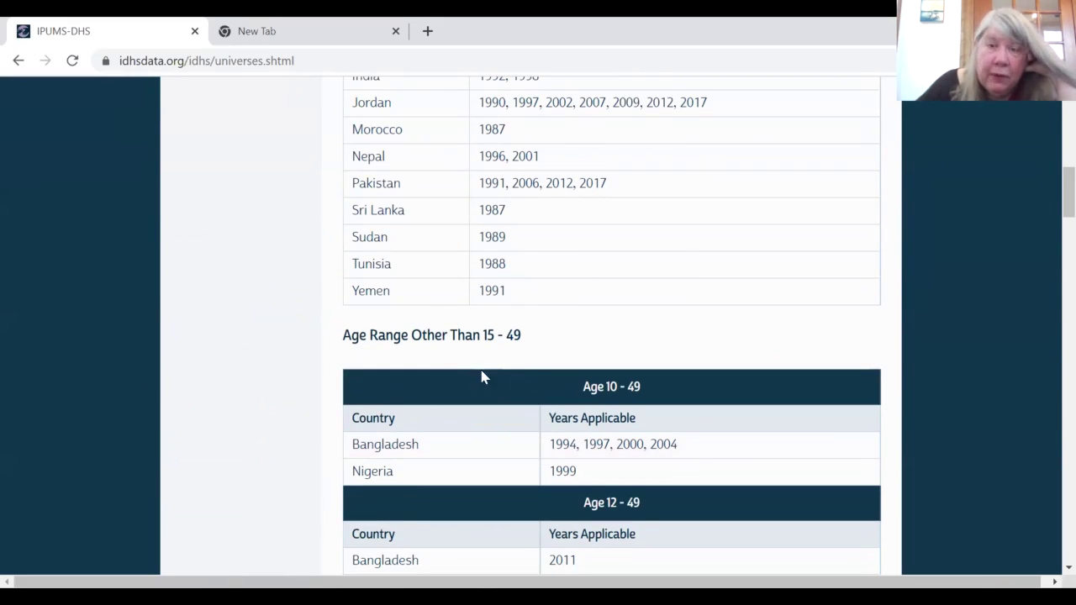
Step: Return to the IPUMS-DHS Samples table of record types, cases and universes
left_click(19, 65)
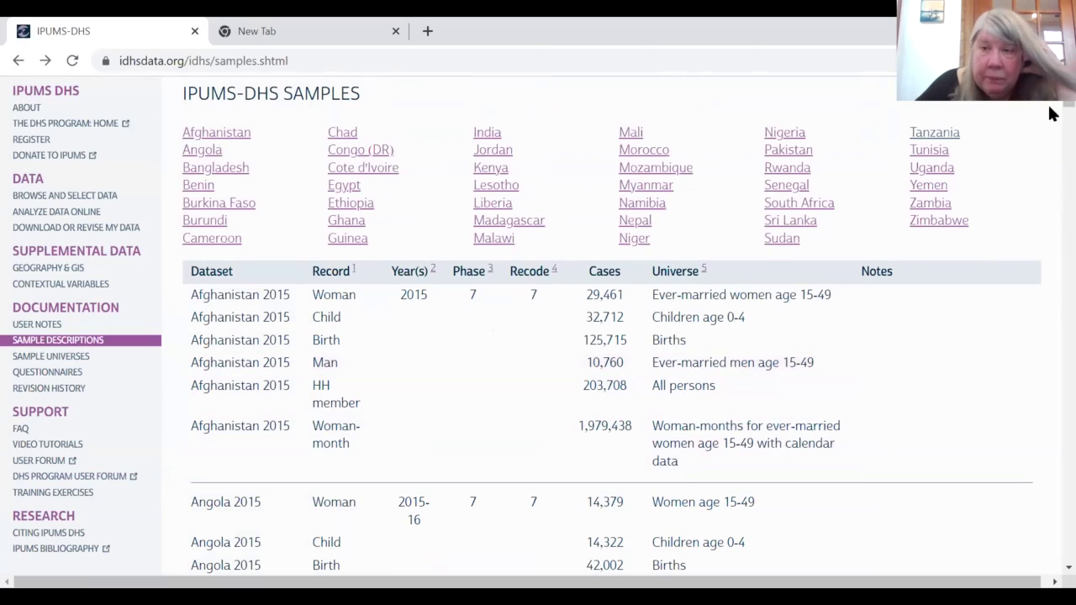
scroll(1051, 107, "up", 1)
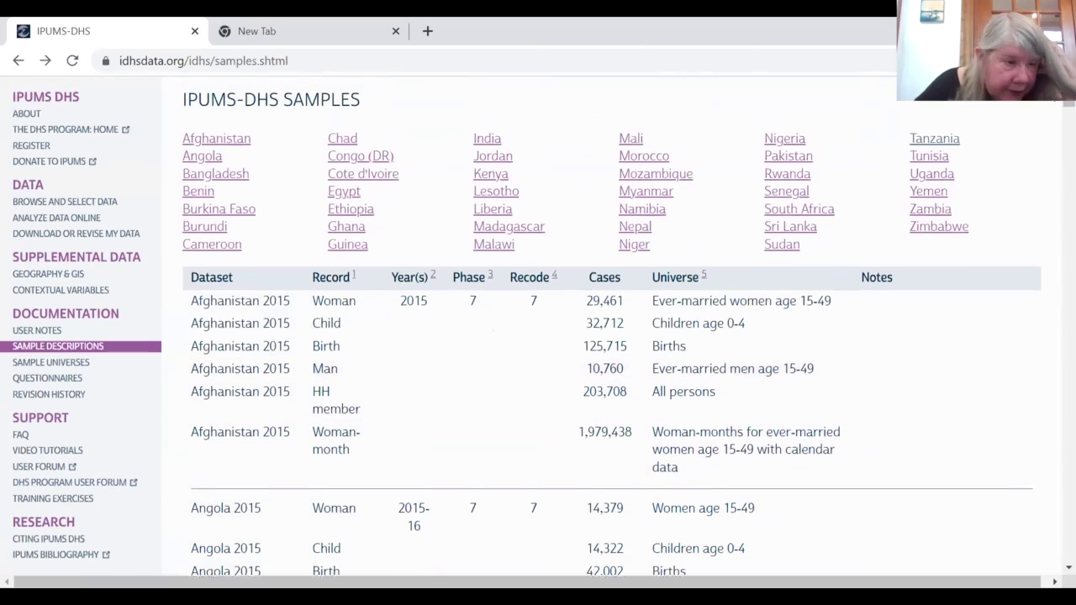
scroll(750, 124, "up", 1)
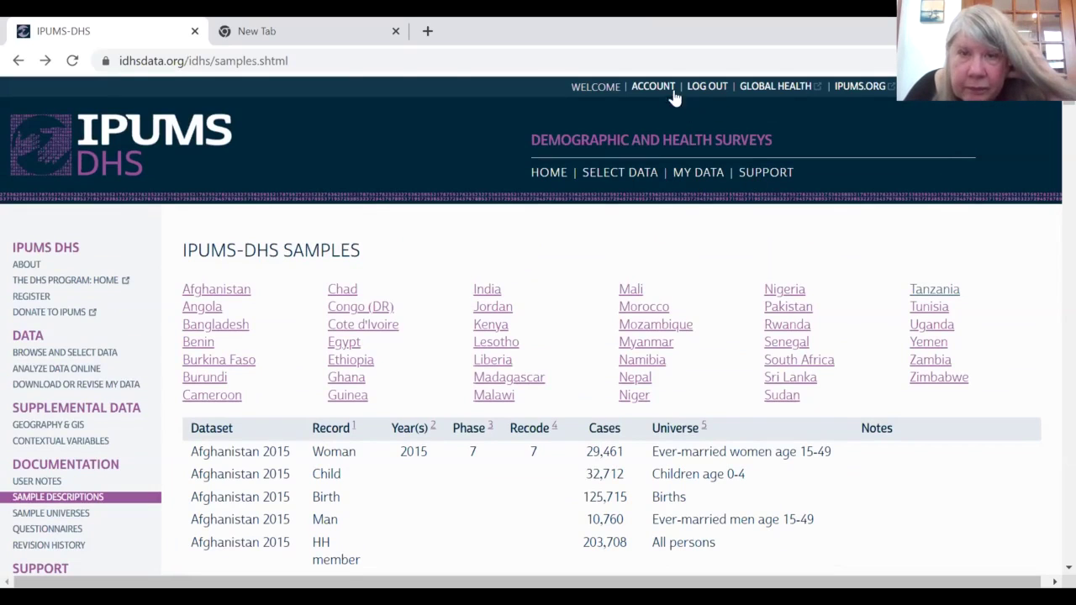
Step: Read through the Technical Support page, then return to selecting Women variables
left_click(766, 172)
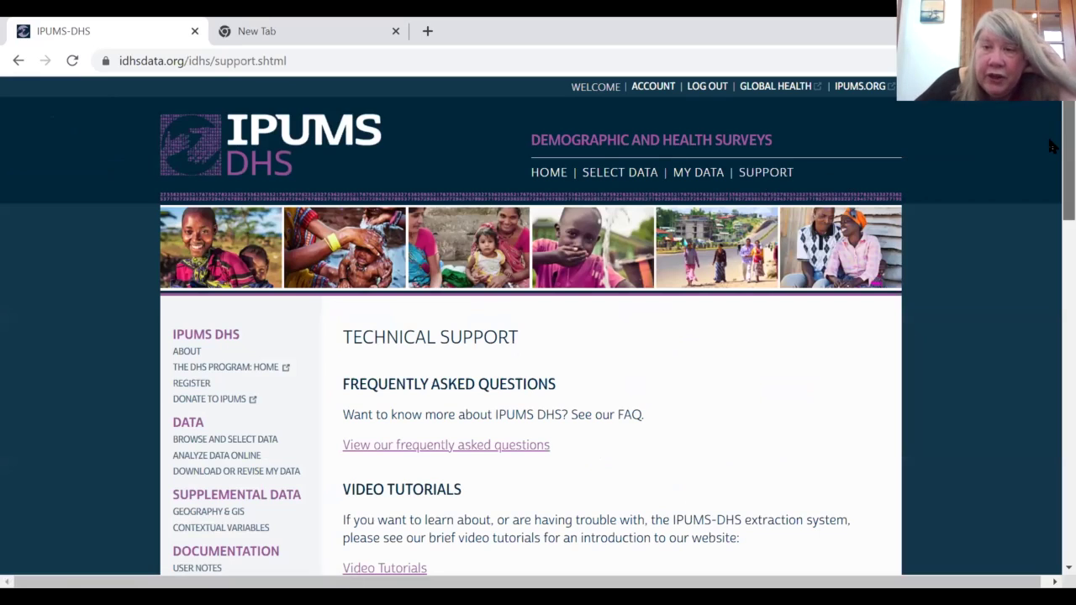
scroll(1051, 147, "down", 1)
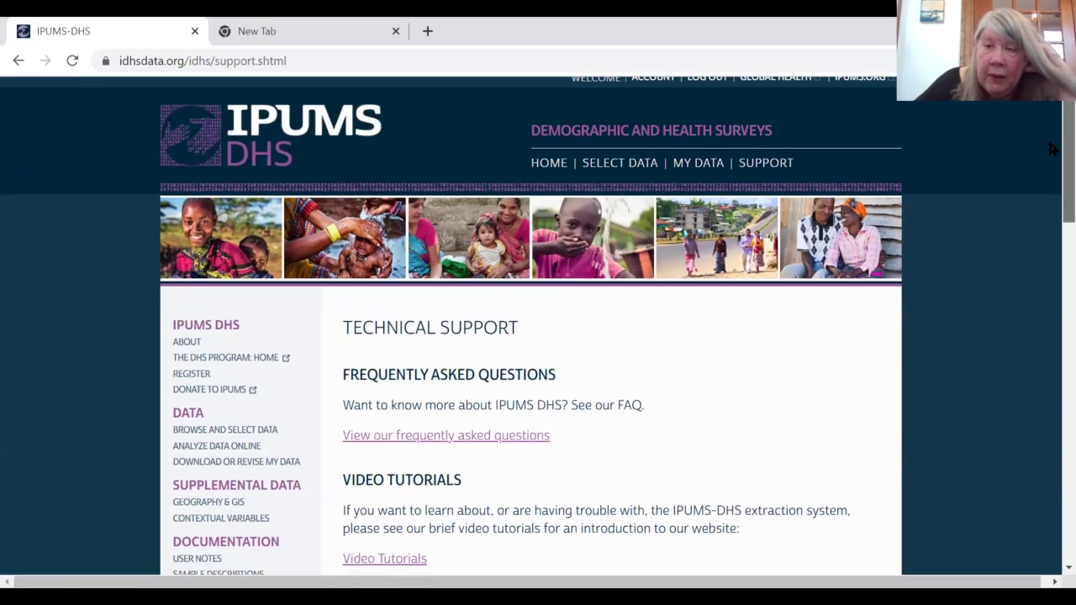
scroll(1050, 152, "down", 1)
scroll(1050, 151, "down", 2)
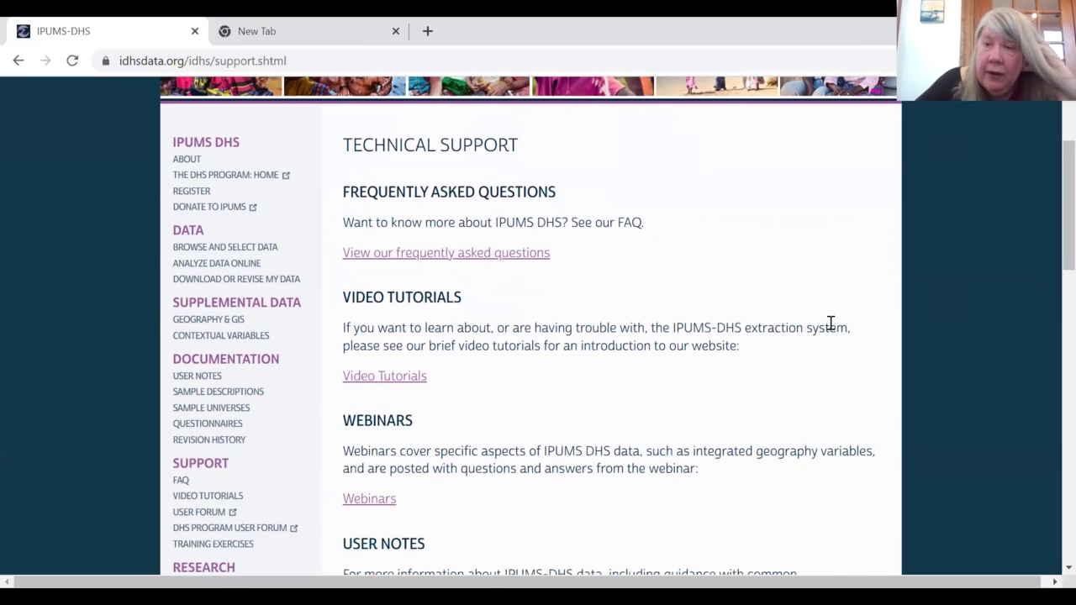
scroll(1051, 235, "down", 1)
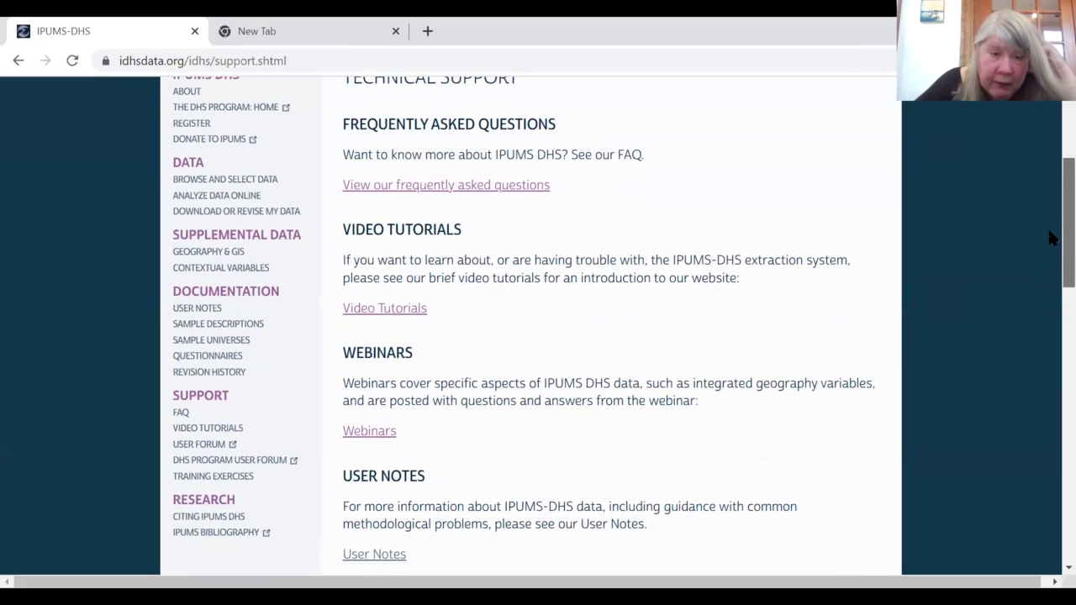
scroll(1050, 238, "down", 3)
scroll(1050, 294, "down", 1)
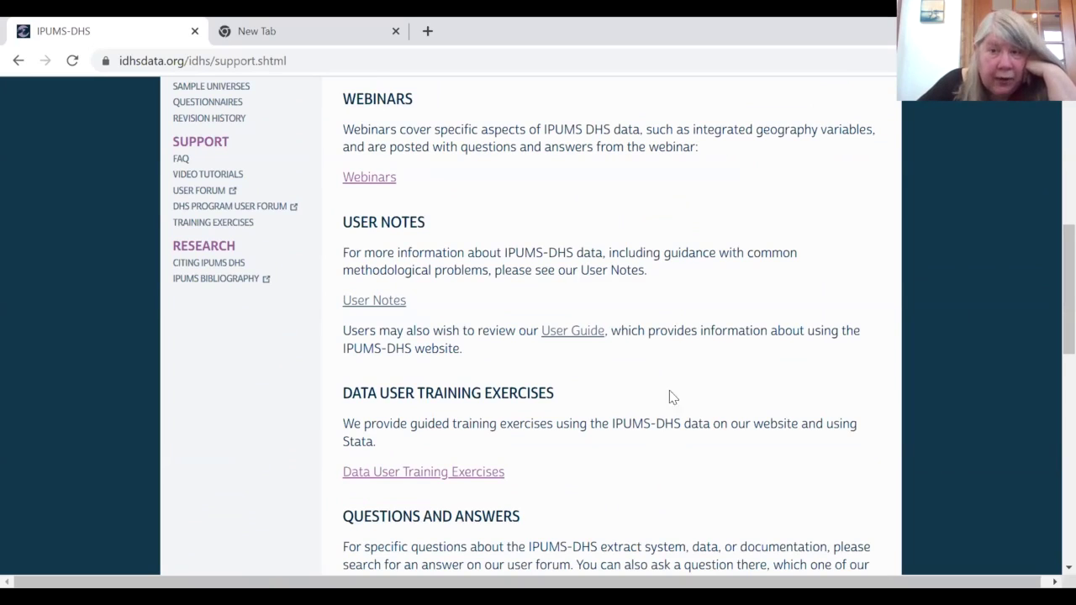
scroll(1049, 286, "down", 2)
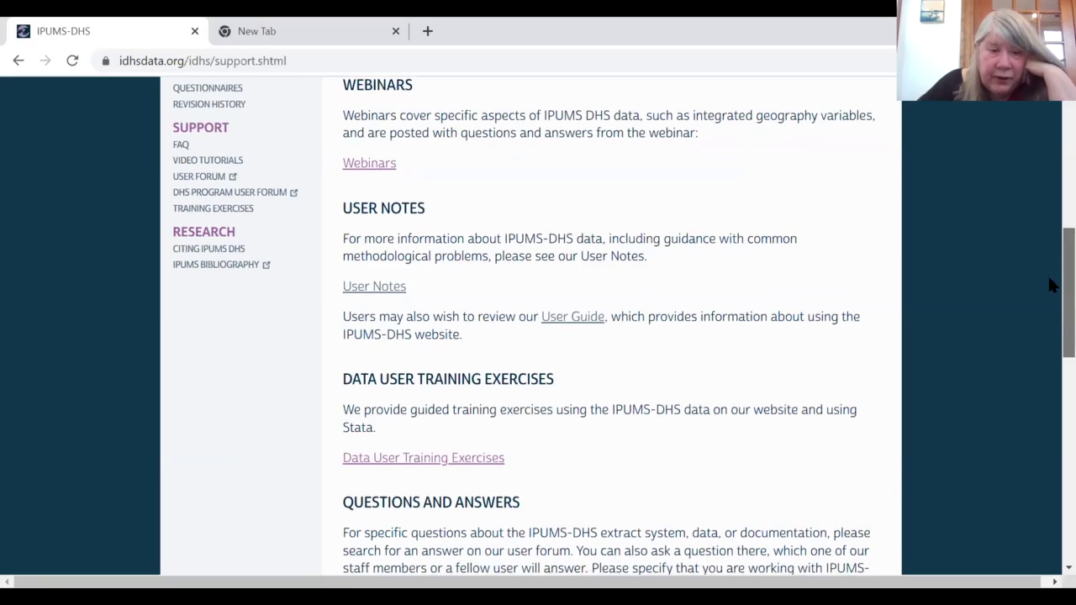
scroll(1048, 311, "down", 3)
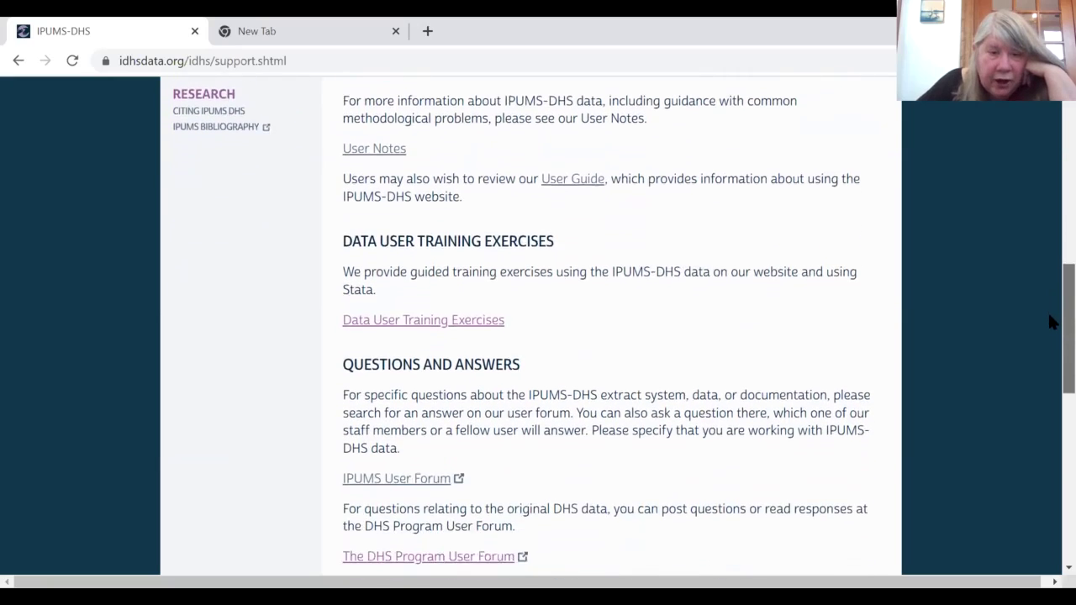
scroll(1048, 344, "down", 2)
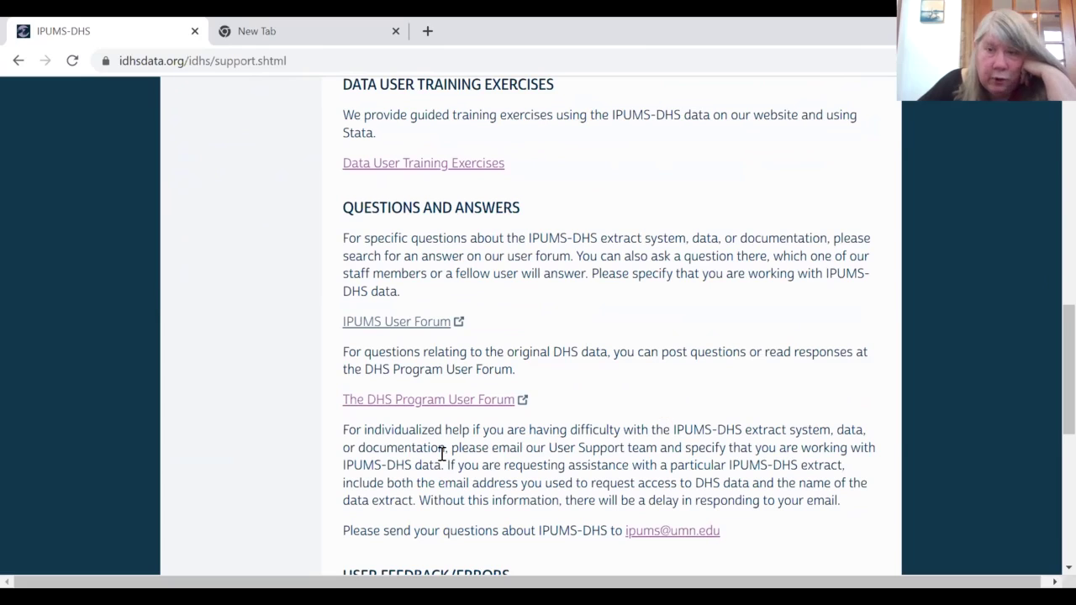
scroll(1048, 305, "up", 10)
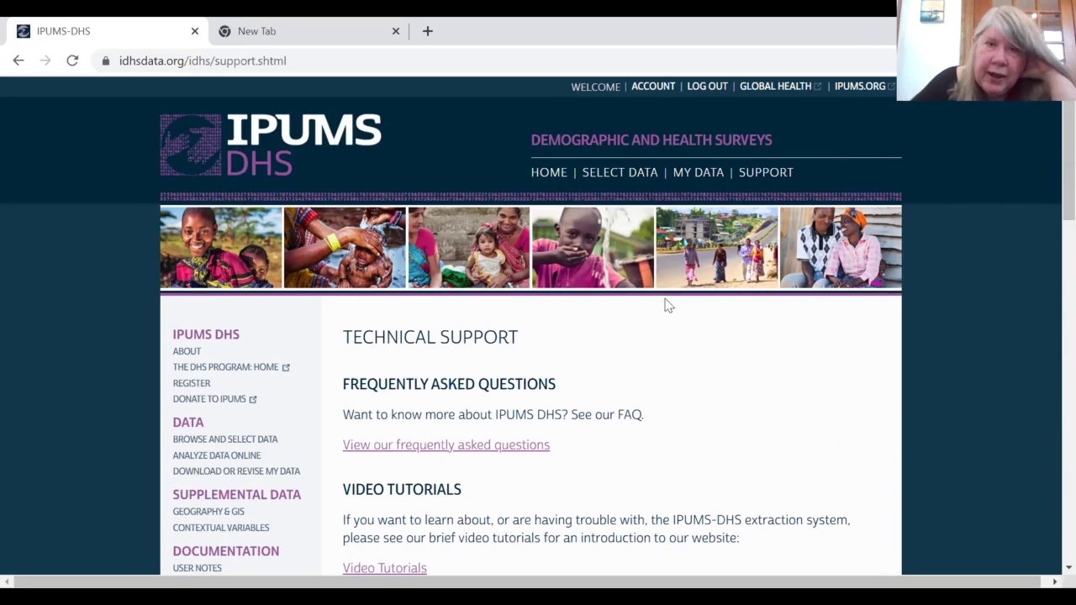
left_click(608, 183)
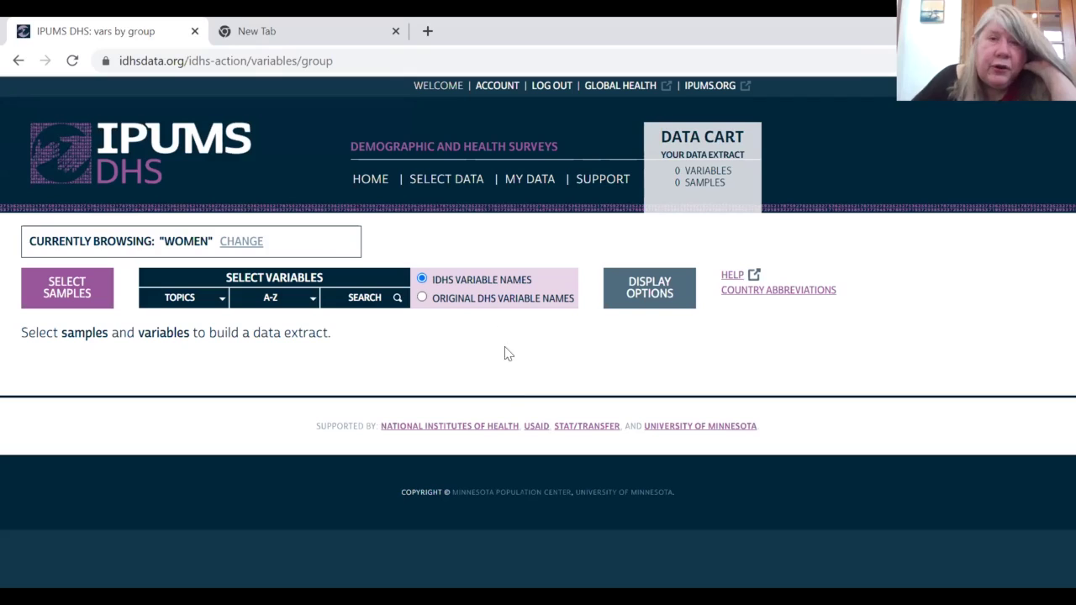
Step: Go from the home page to Register and follow the Request Data Access link
left_click(373, 181)
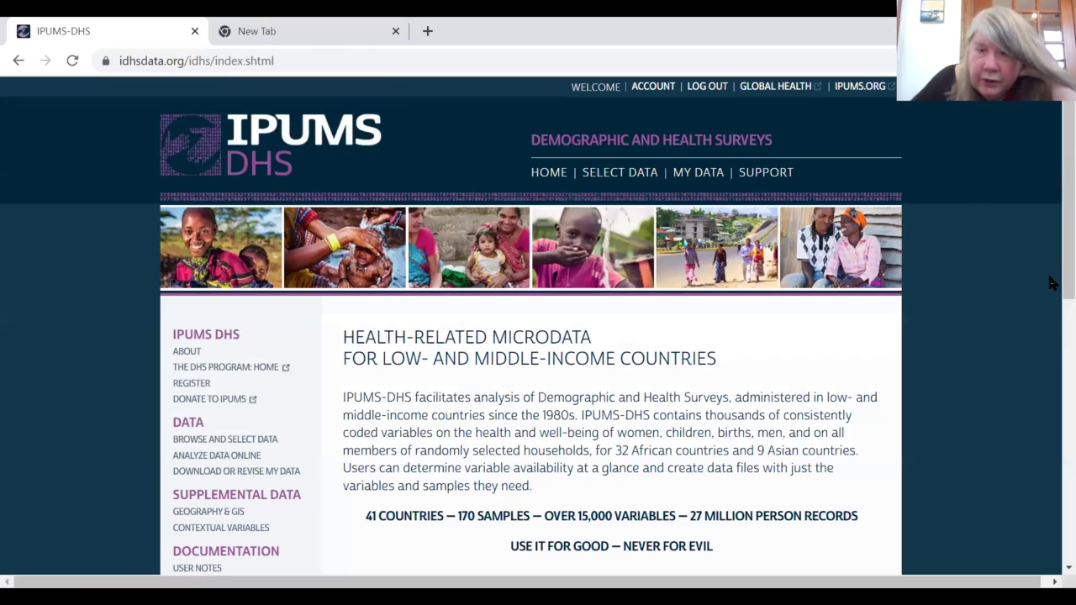
scroll(780, 431, "down", 3)
left_click(780, 428)
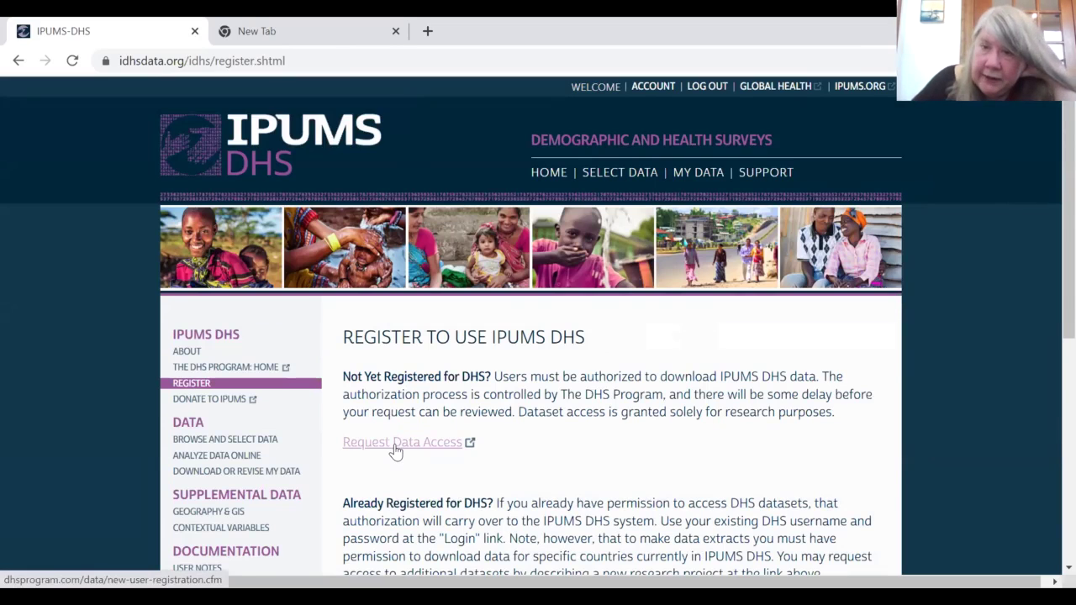
left_click(395, 444)
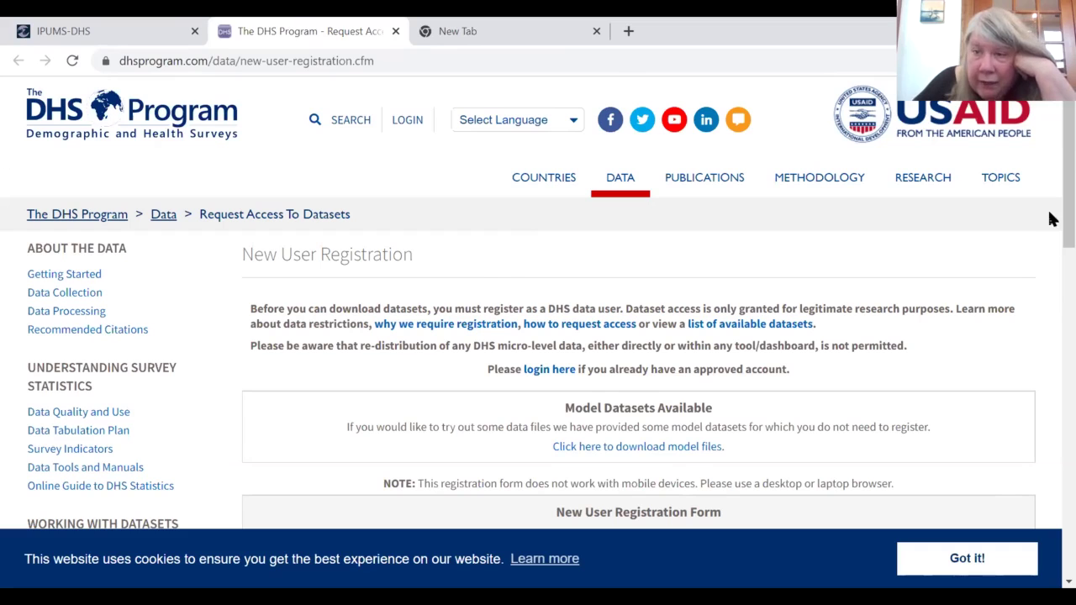
Step: Look over The DHS Program's new-user registration form, then switch back to the IPUMS-DHS tab
scroll(1051, 244, "down", 3)
left_click_drag(1050, 301, 1049, 270)
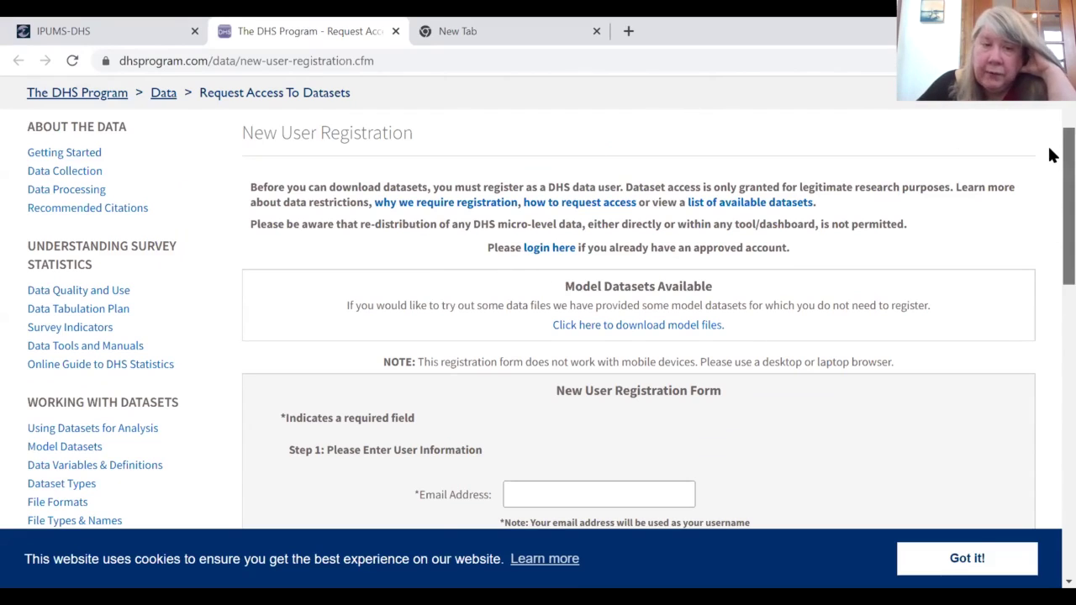
scroll(1050, 169, "down", 1)
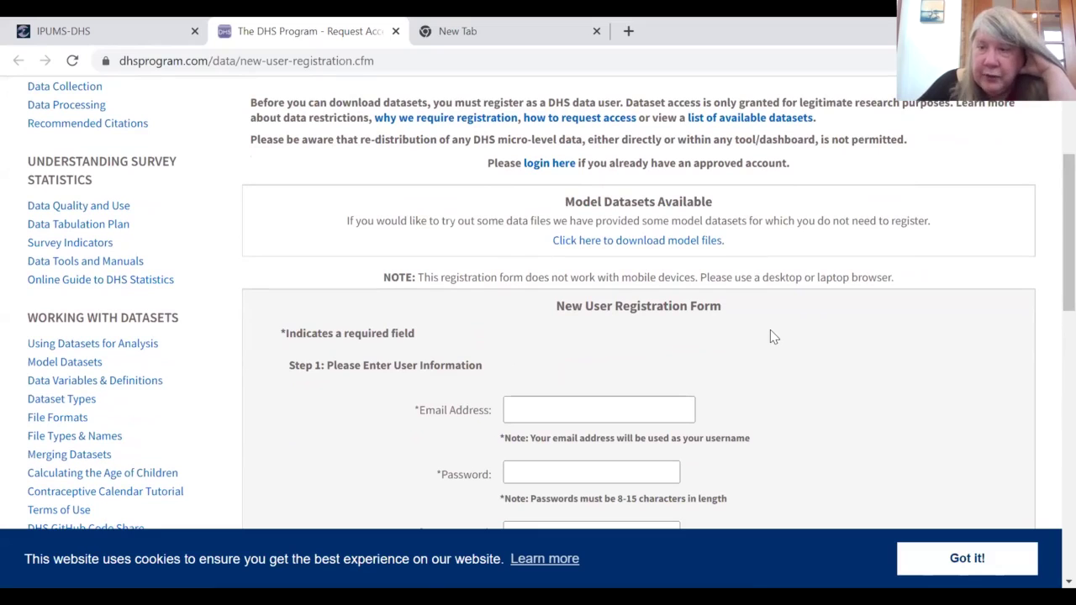
left_click_drag(1051, 270, 1050, 412)
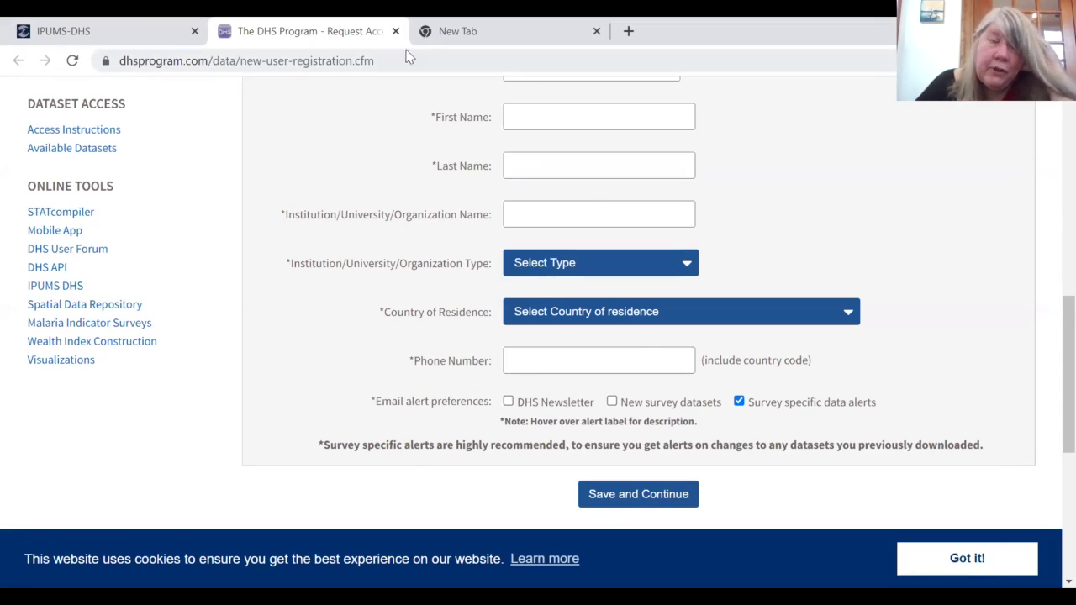
left_click(67, 32)
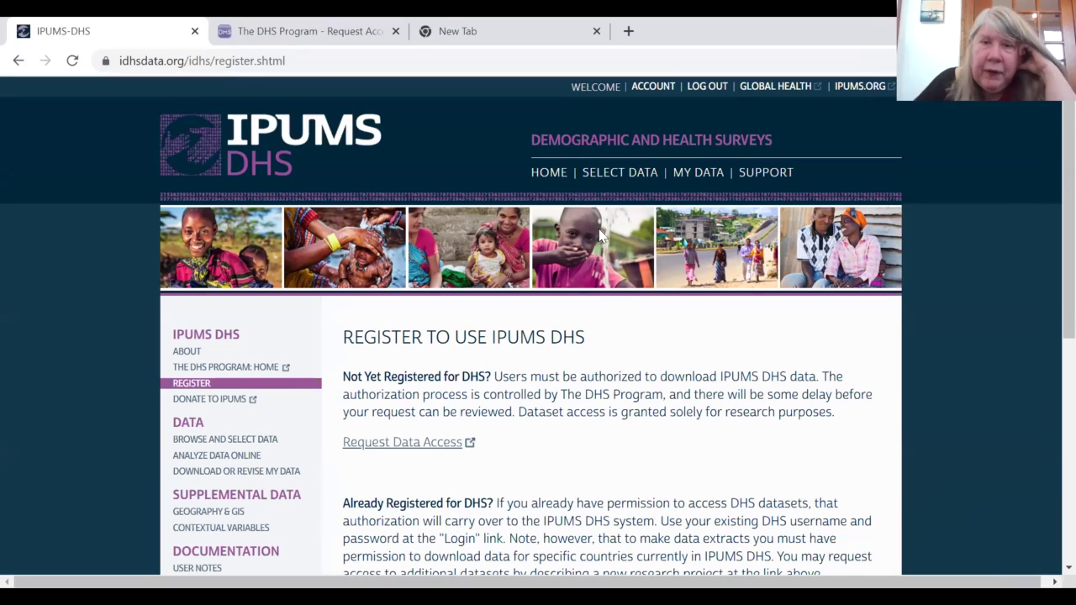
Step: List the Socioeconomic Status > Education variables for women, then switch to Original DHS Variable Names
left_click(597, 181)
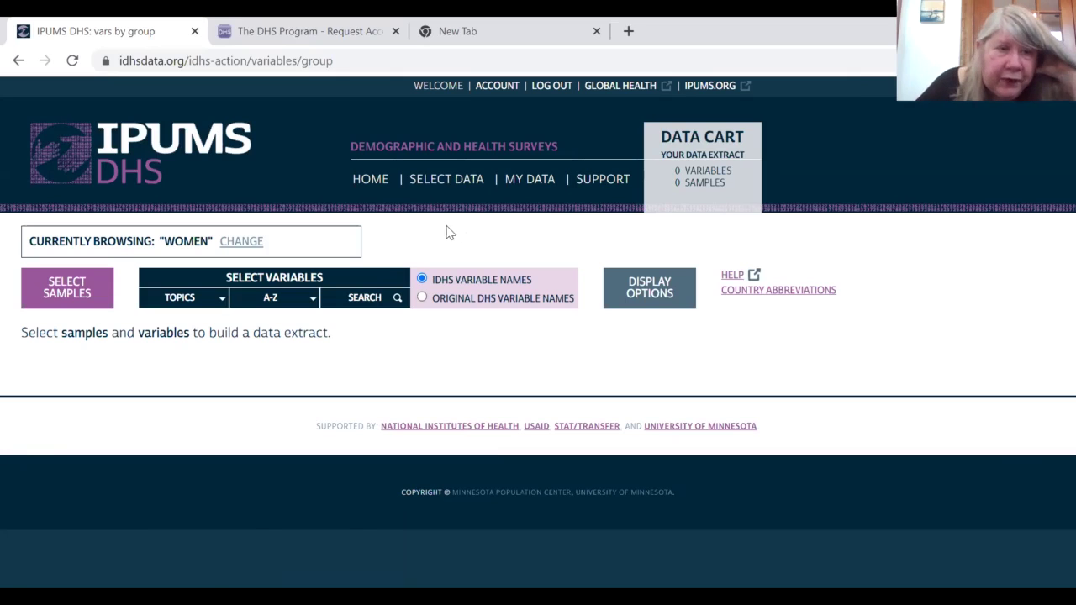
left_click(210, 301)
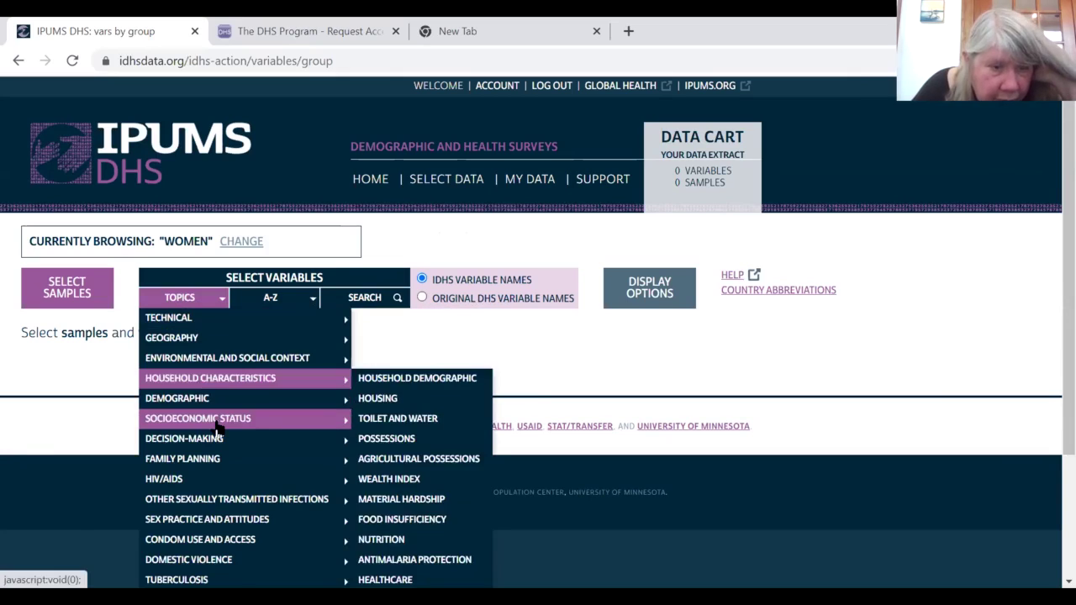
mouse_move(235, 421)
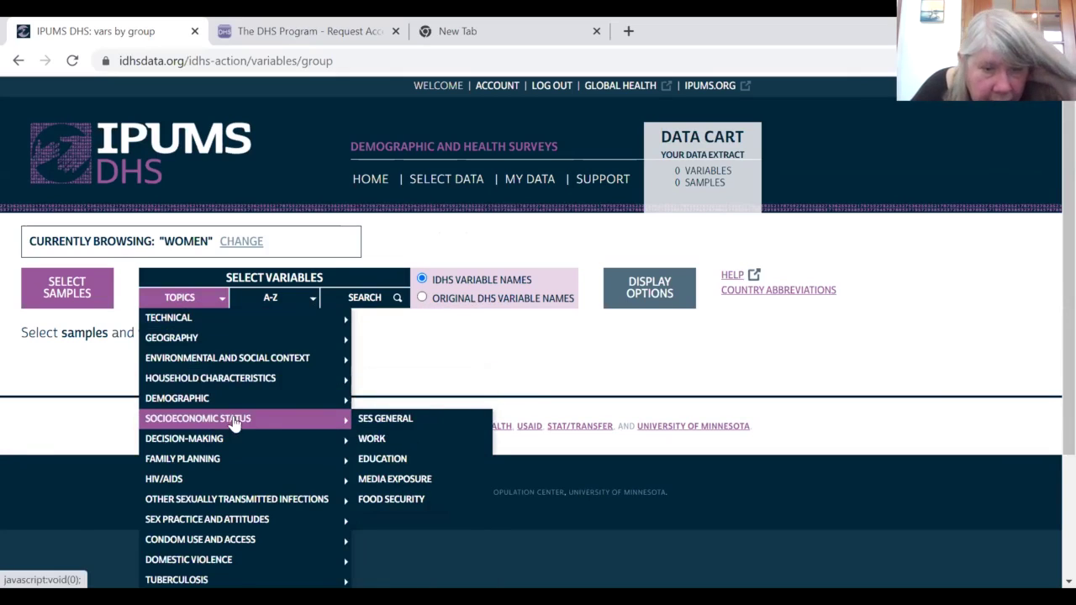
left_click(400, 460)
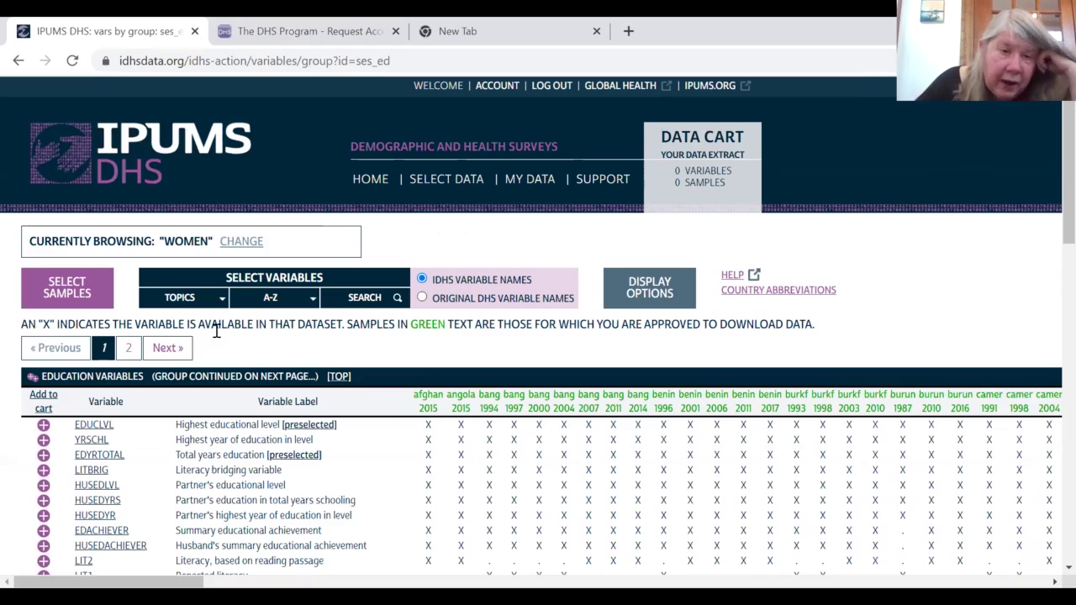
left_click(421, 299)
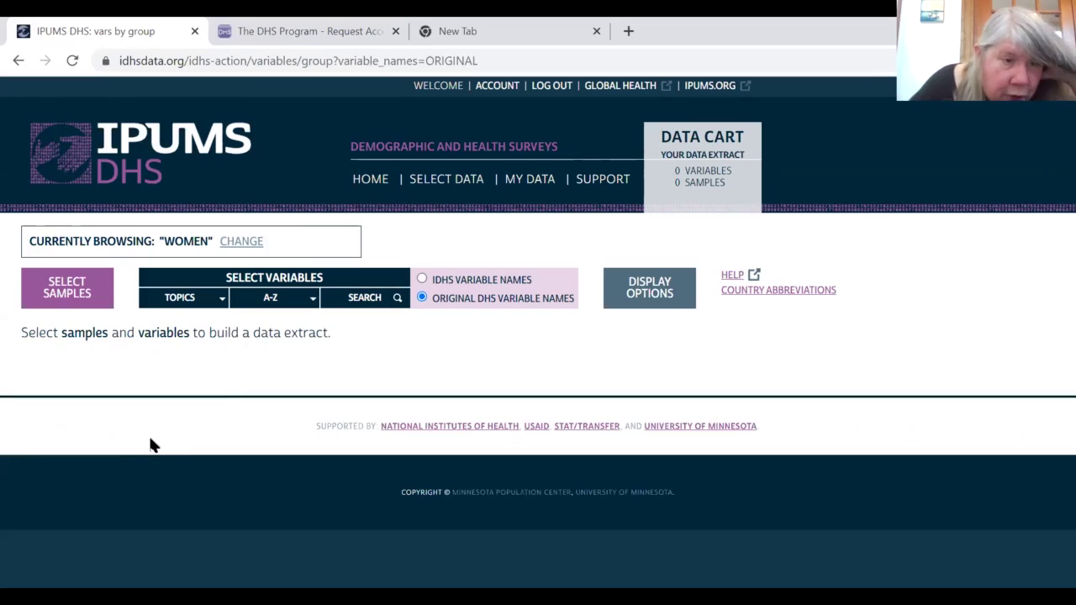
Step: Re-list the Education variables under original DHS names and open the LITBRIG documentation page
left_click(199, 299)
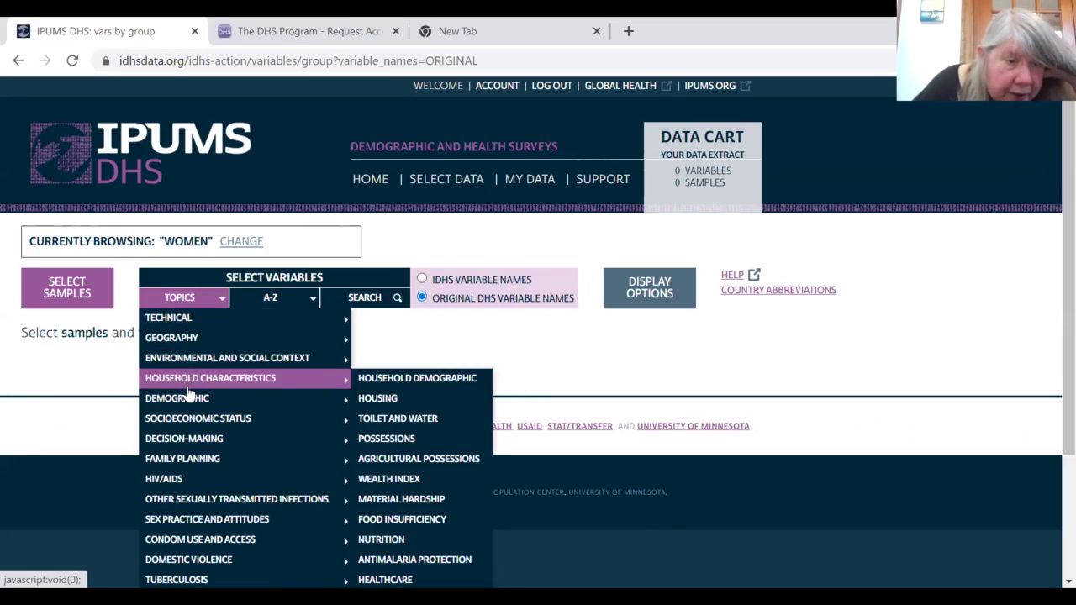
mouse_move(186, 402)
mouse_move(279, 418)
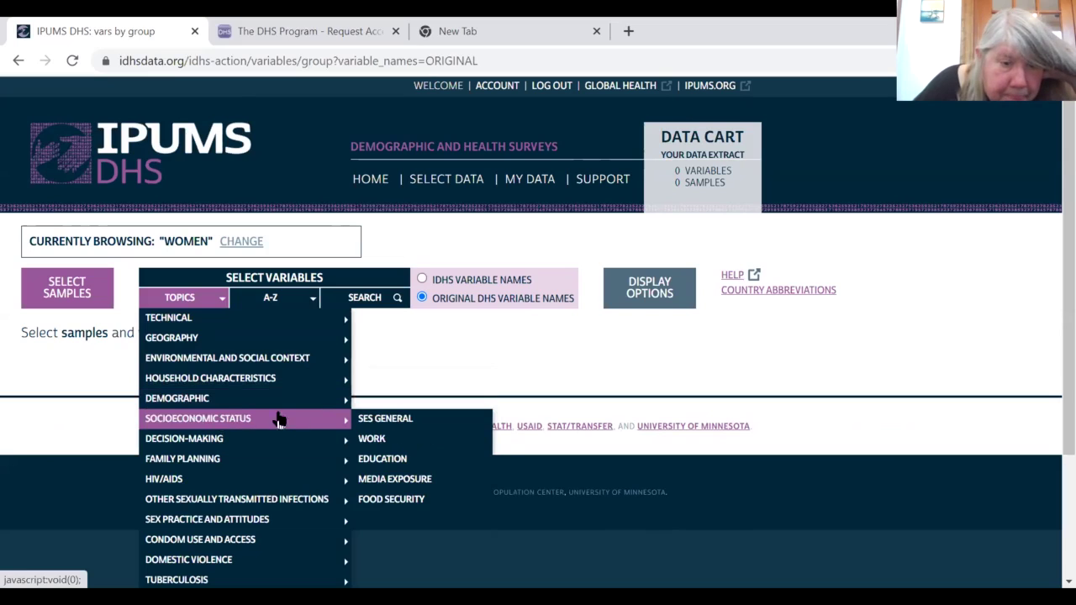
left_click(381, 458)
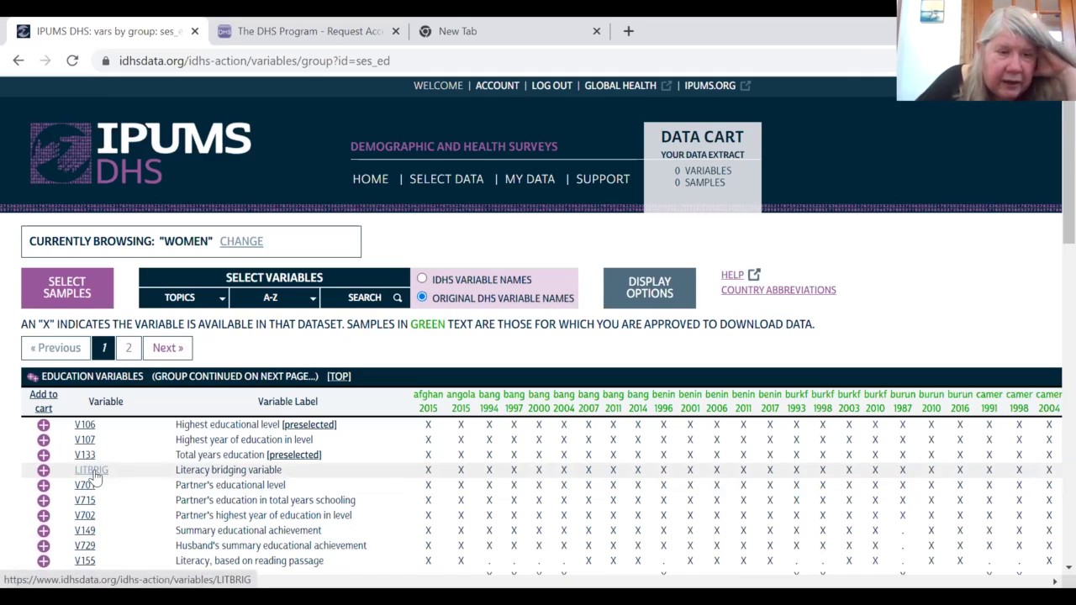
left_click(90, 471)
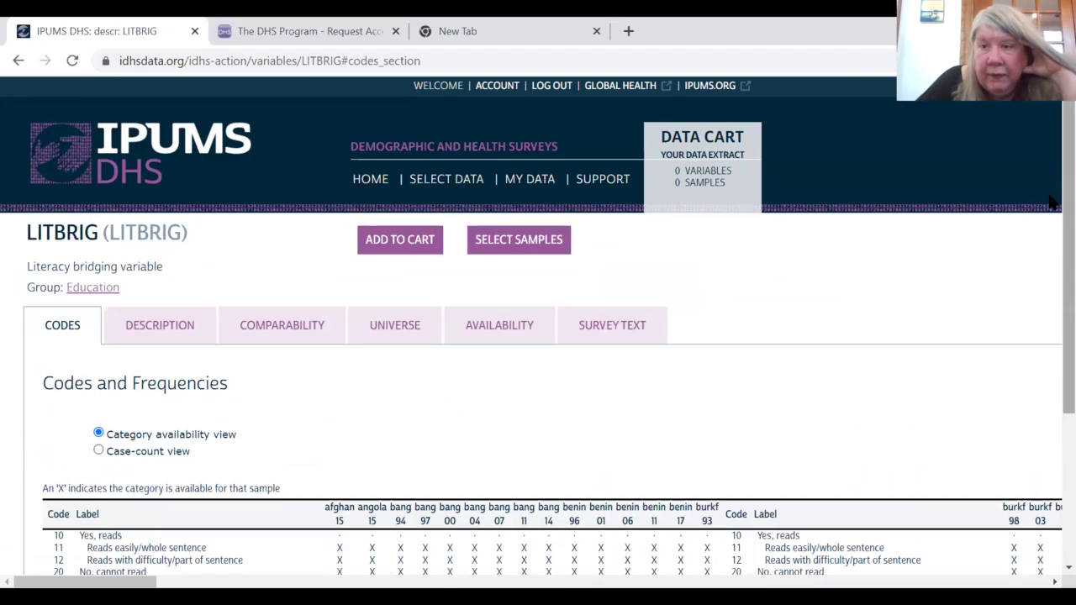
Step: Switch the LITBRIG Codes and Frequencies table to the case-count view per sample
scroll(1050, 247, "down", 2)
scroll(1051, 332, "down", 1)
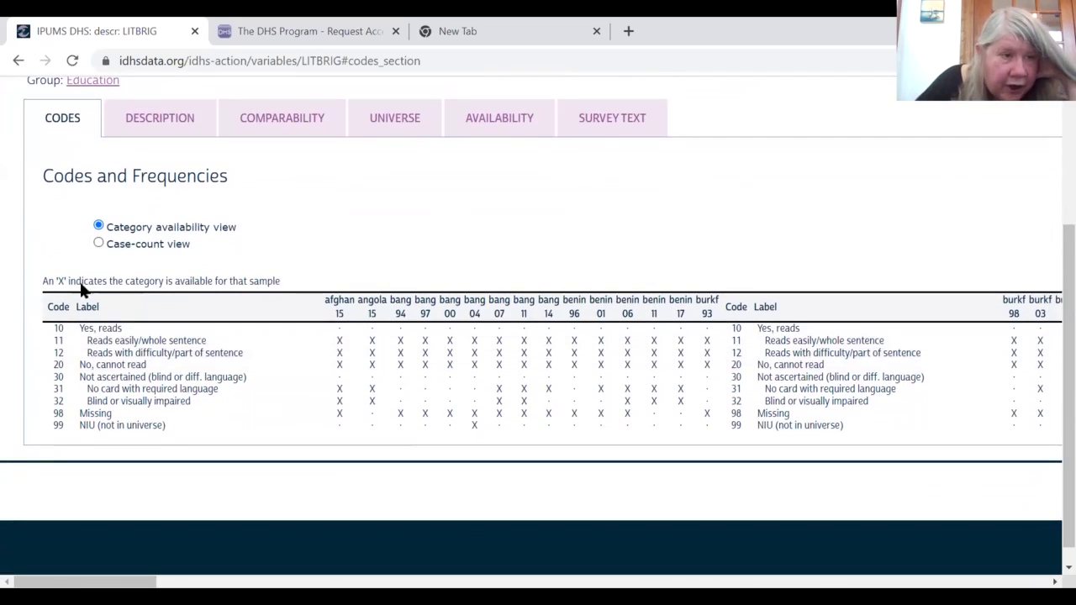
left_click(98, 244)
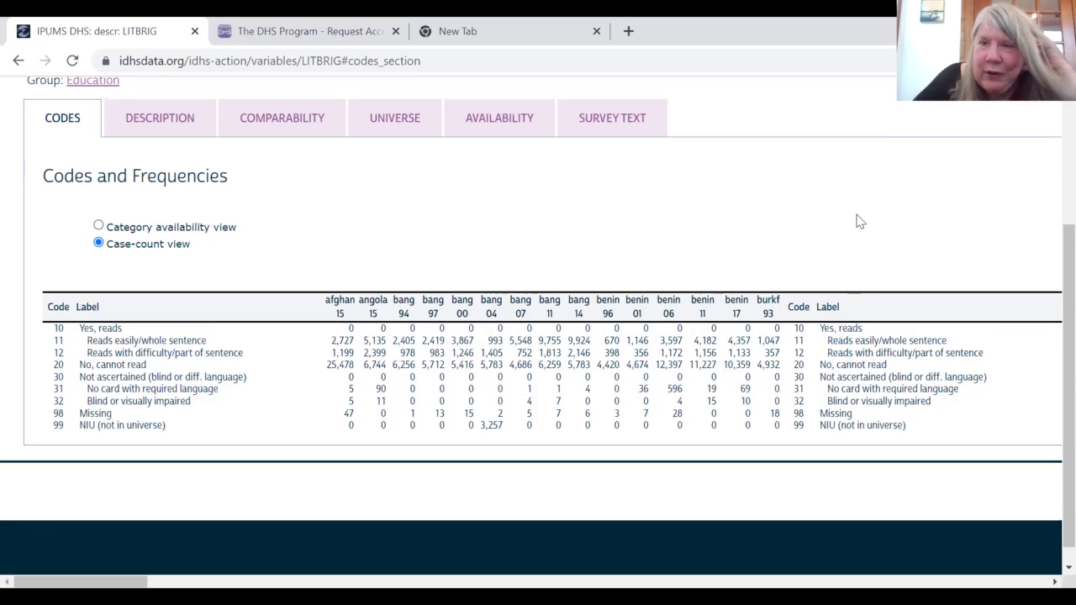
scroll(1049, 252, "up", 3)
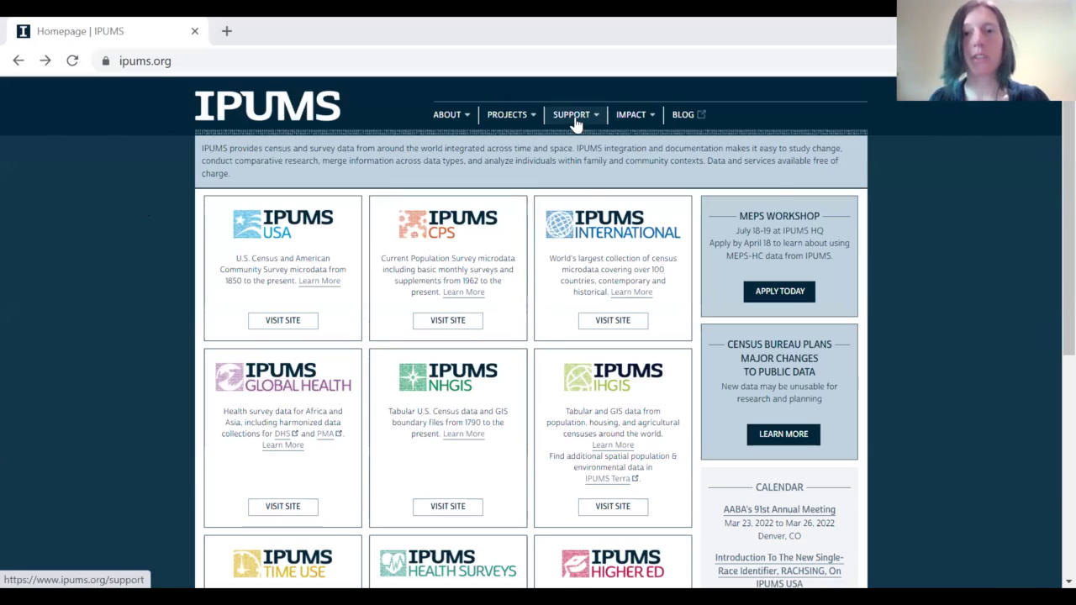
Step: Go to the Tutorials page from the SUPPORT menu
mouse_move(576, 124)
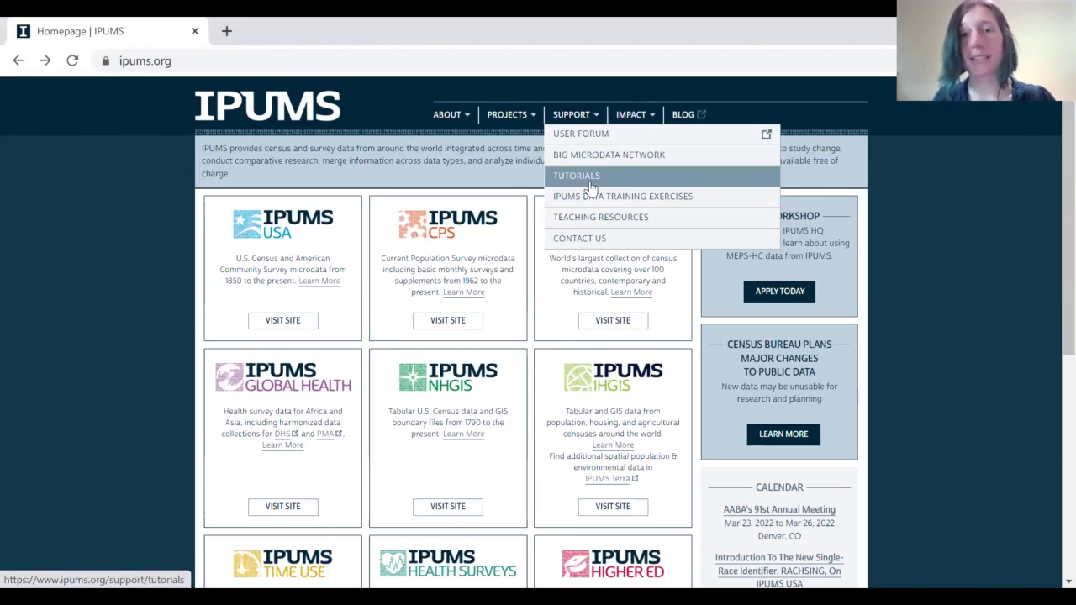
left_click(619, 175)
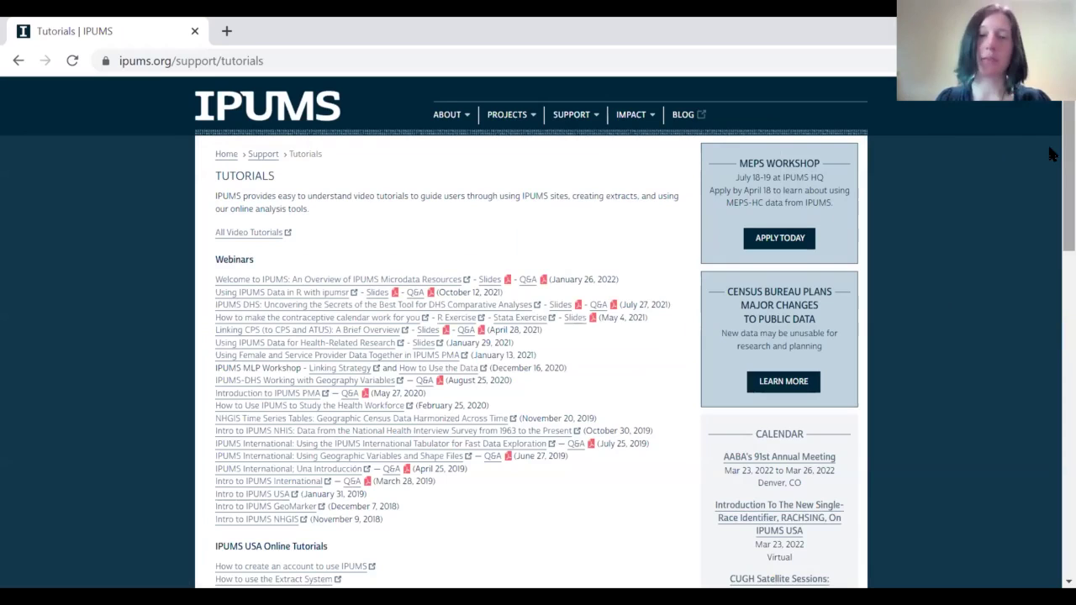
Step: Scroll the tutorials list to Other Helpful Tutorials, then return to the Workshop Schedule slide
scroll(1049, 154, "down", 1)
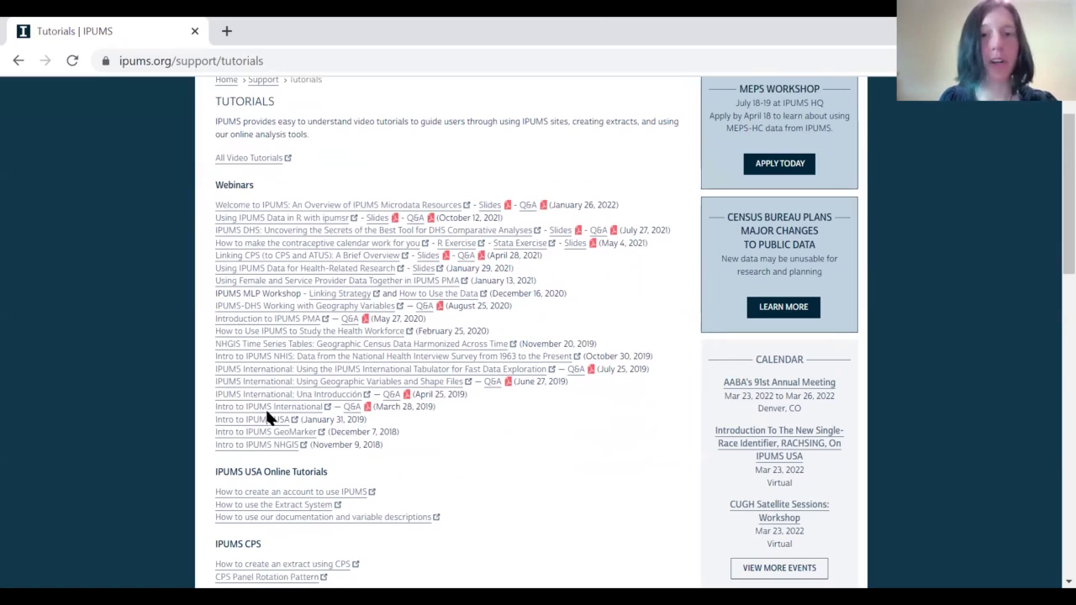
scroll(1050, 227, "down", 3)
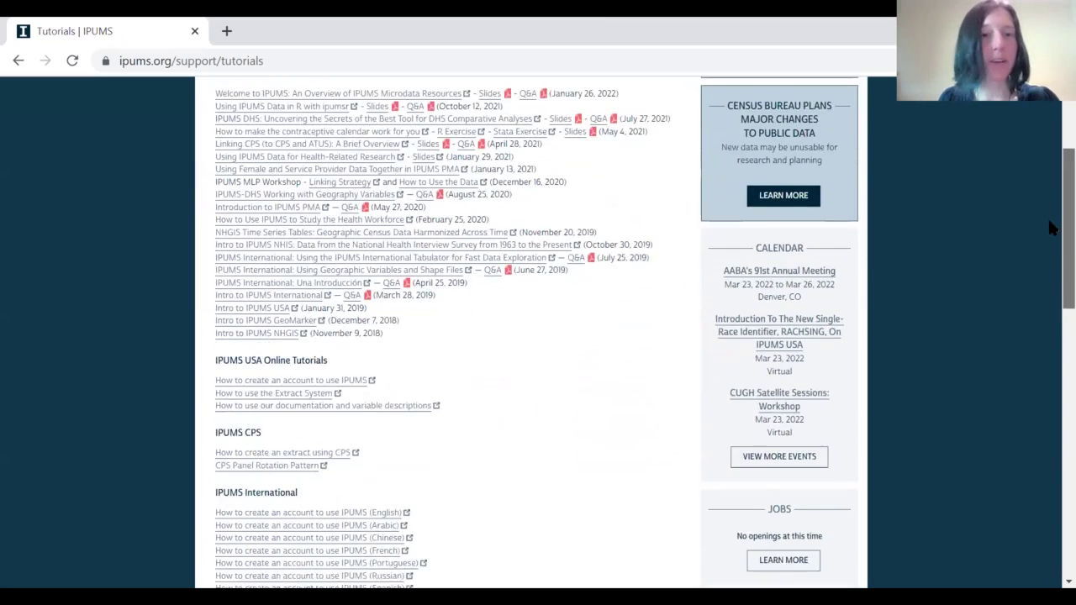
scroll(1050, 260, "down", 2)
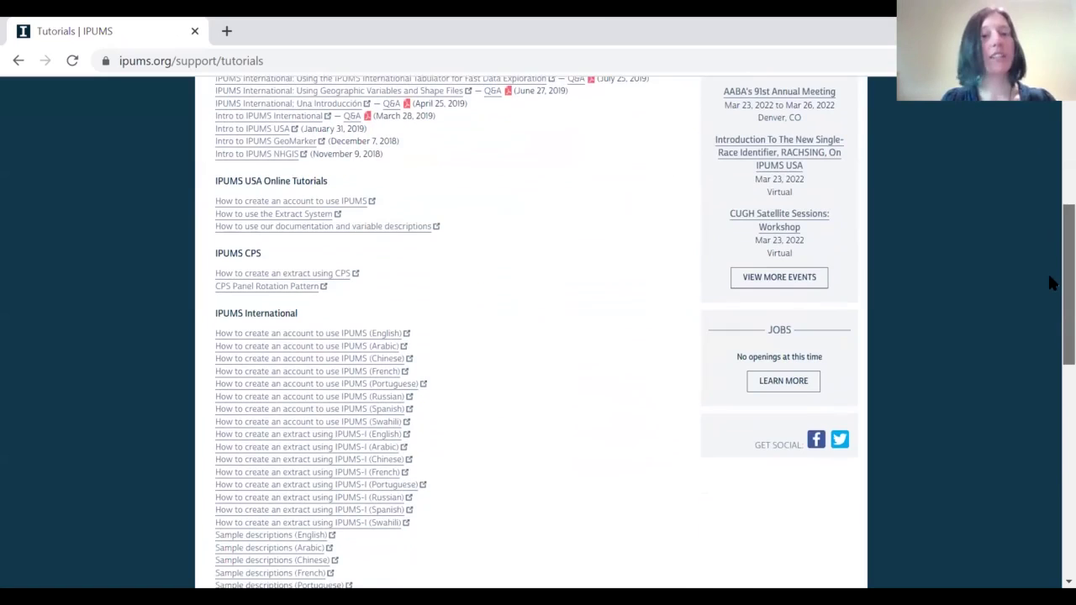
scroll(1050, 288, "down", 4)
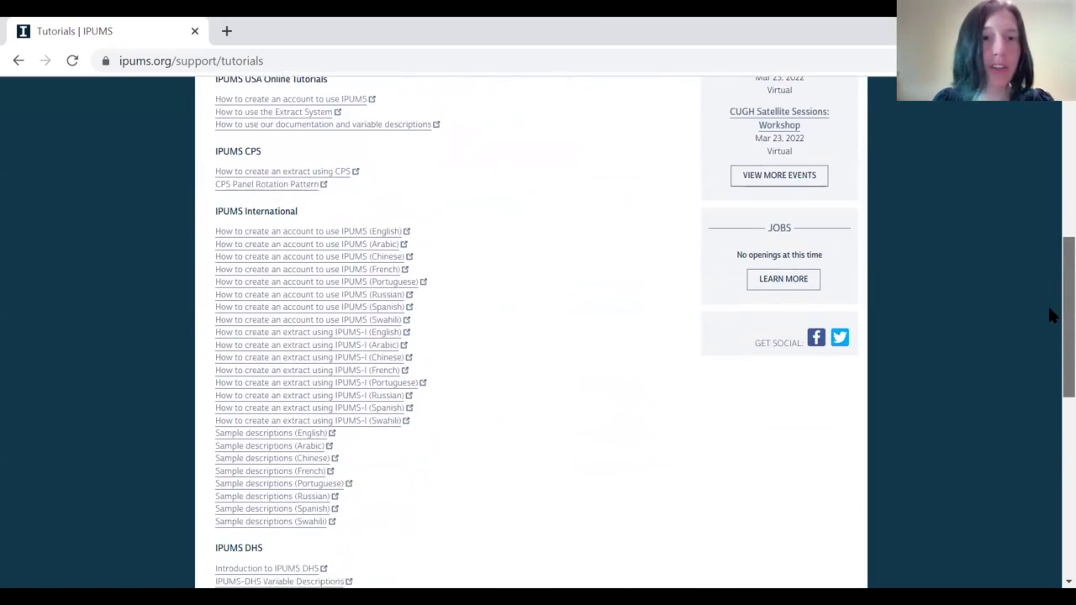
scroll(1050, 339, "down", 5)
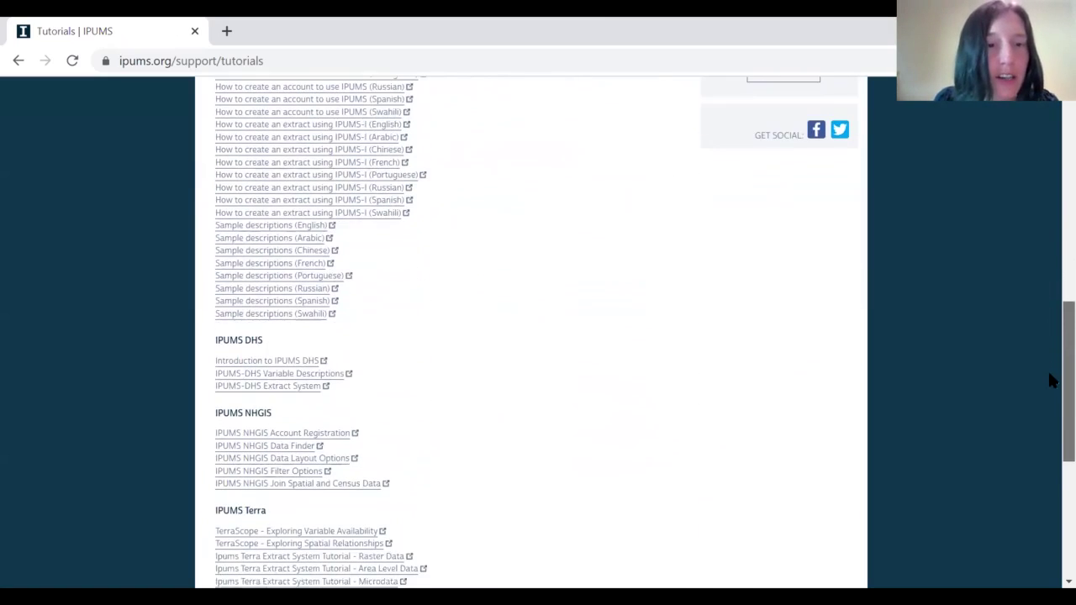
scroll(1050, 413, "down", 7)
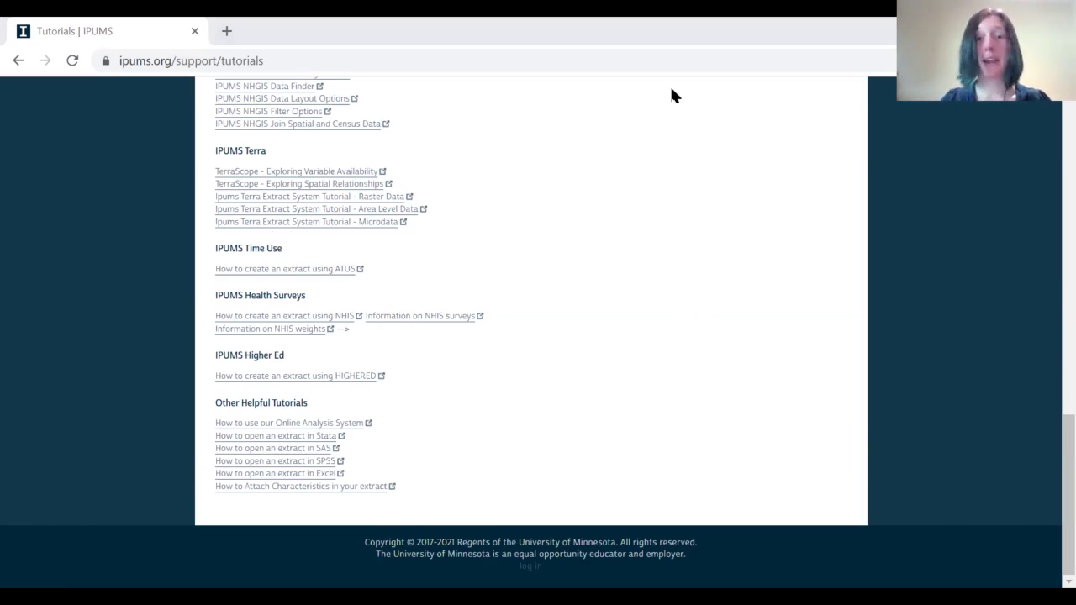
key("alt+Tab")
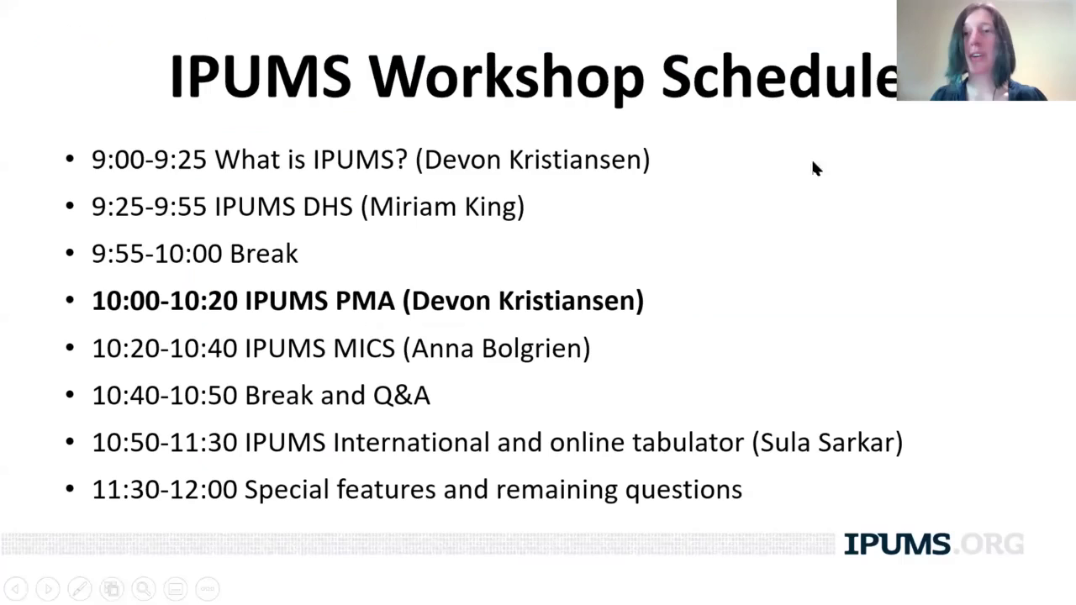
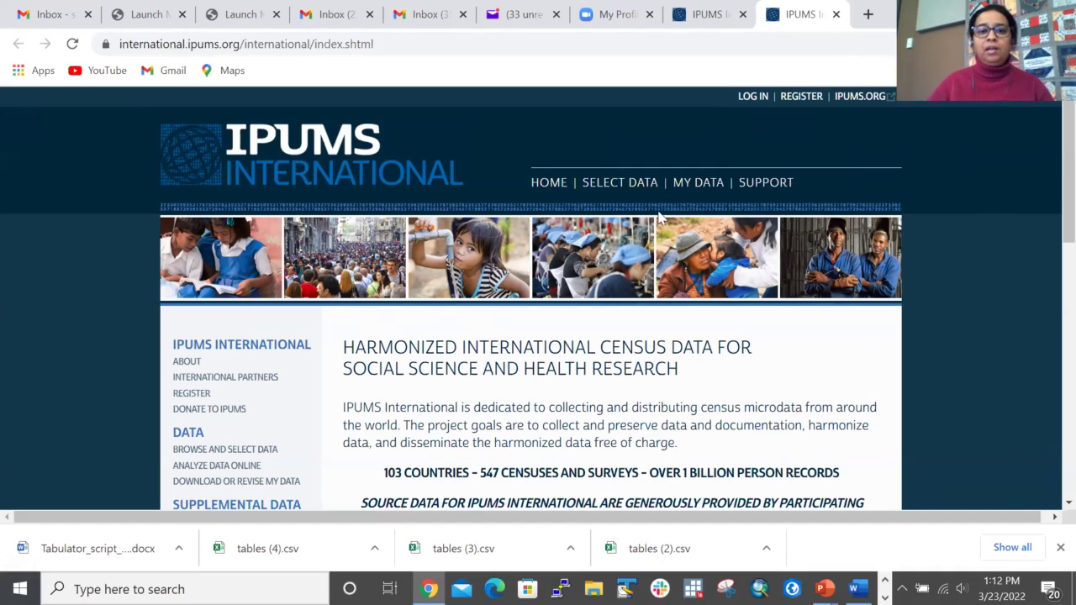
left_click(626, 189)
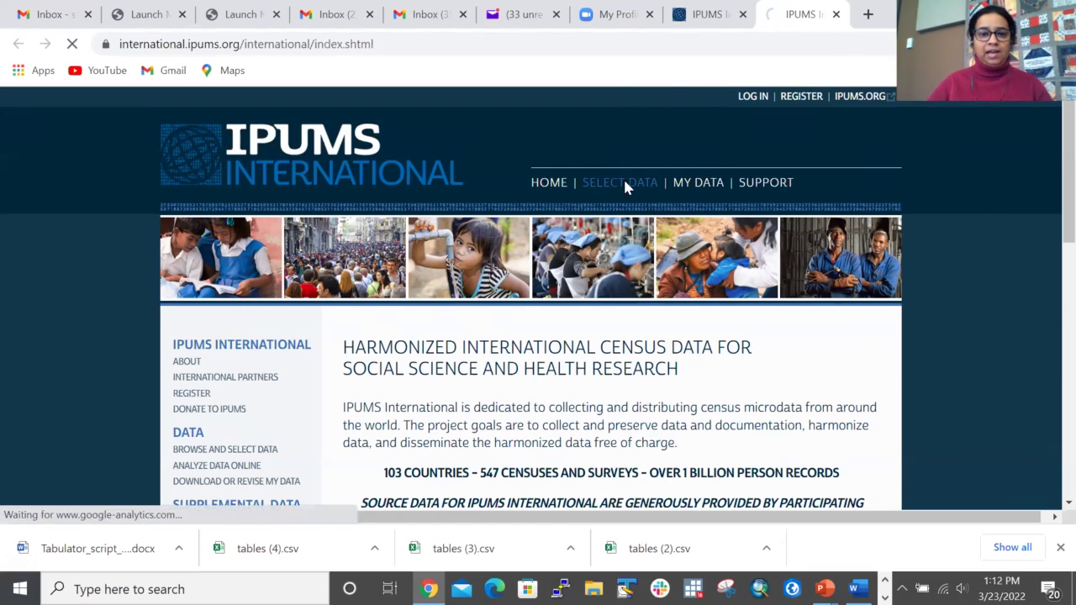
left_click(65, 273)
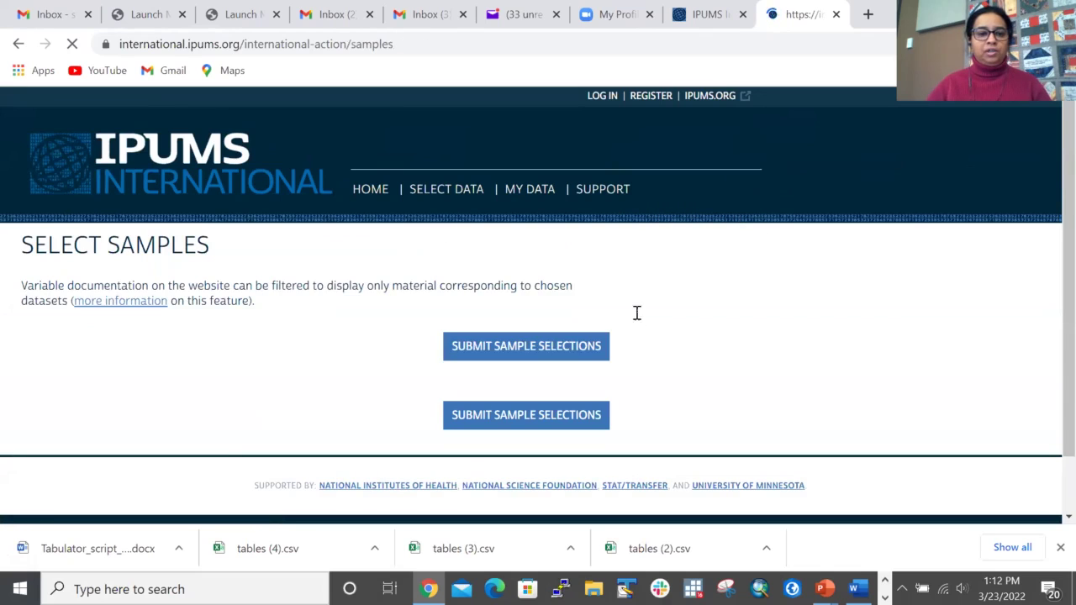
scroll(494, 311, "down", 14)
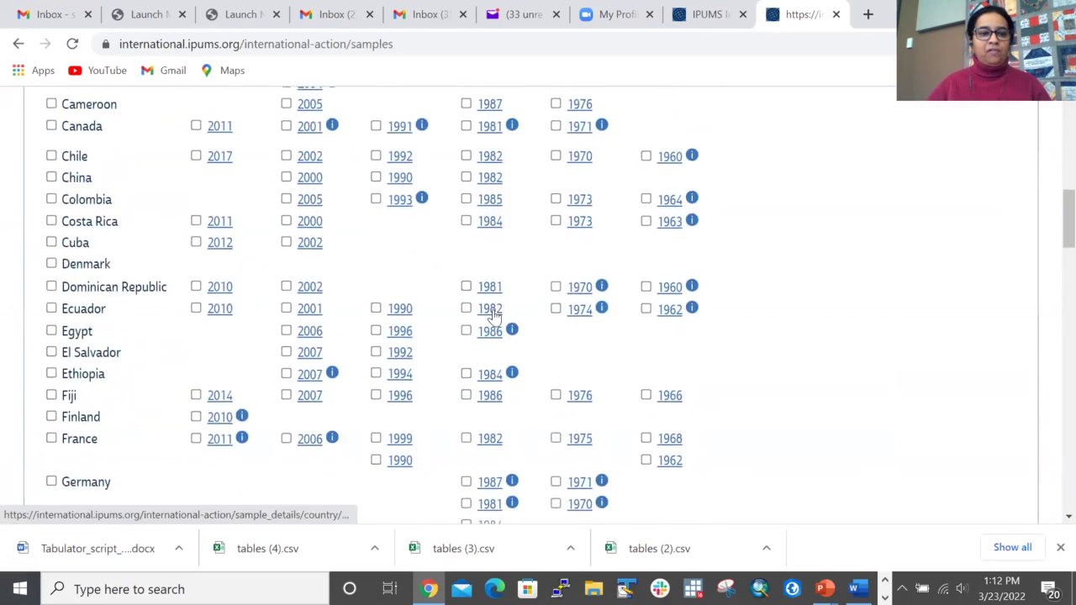
scroll(493, 313, "up", 15)
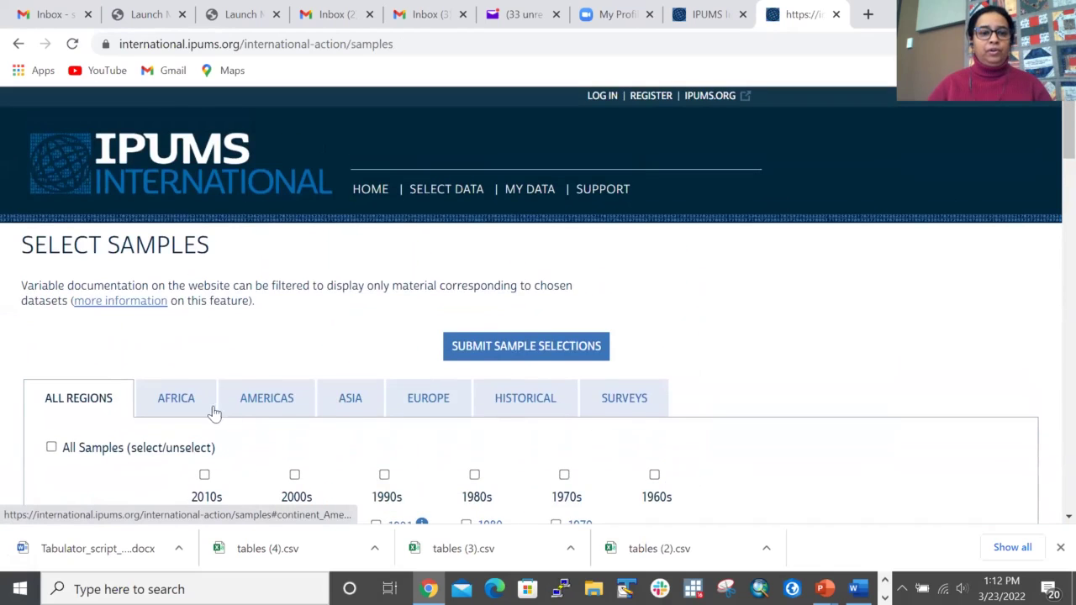
left_click(186, 402)
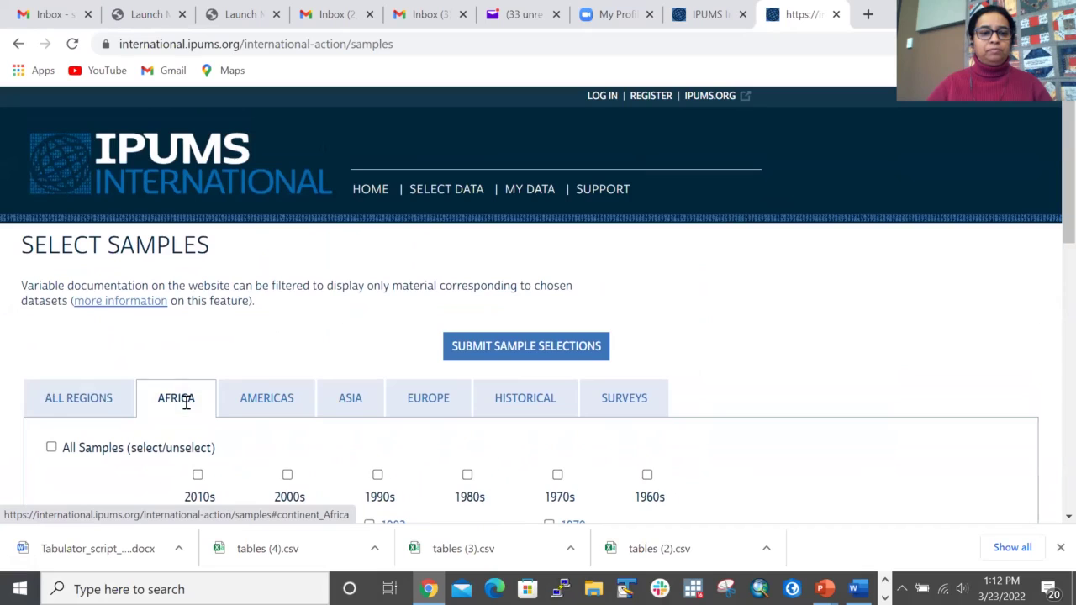
scroll(539, 458, "down", 10)
scroll(506, 415, "up", 10)
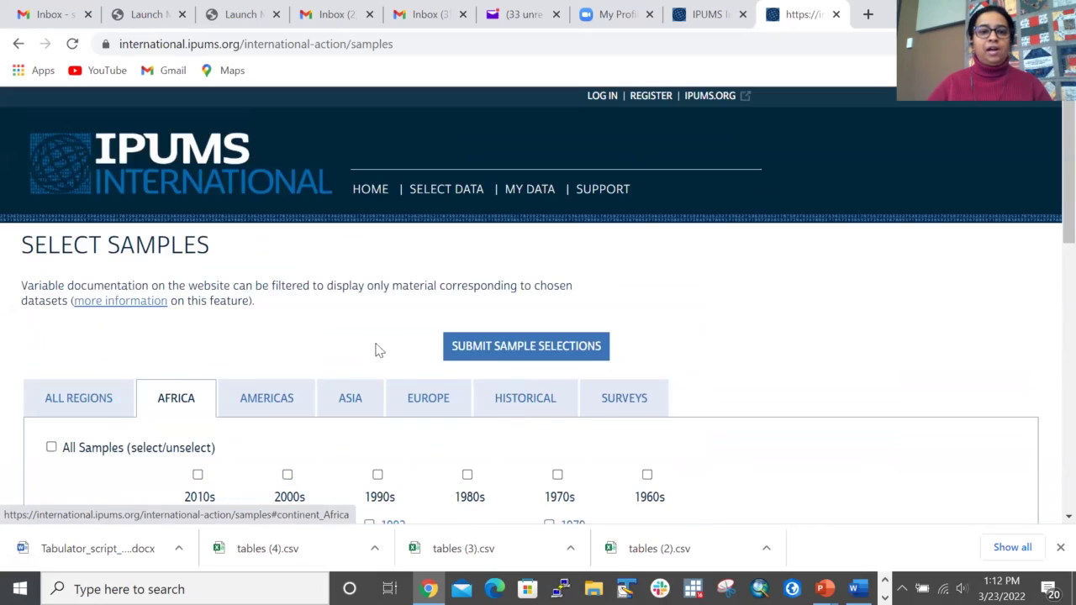
left_click(524, 400)
left_click(620, 400)
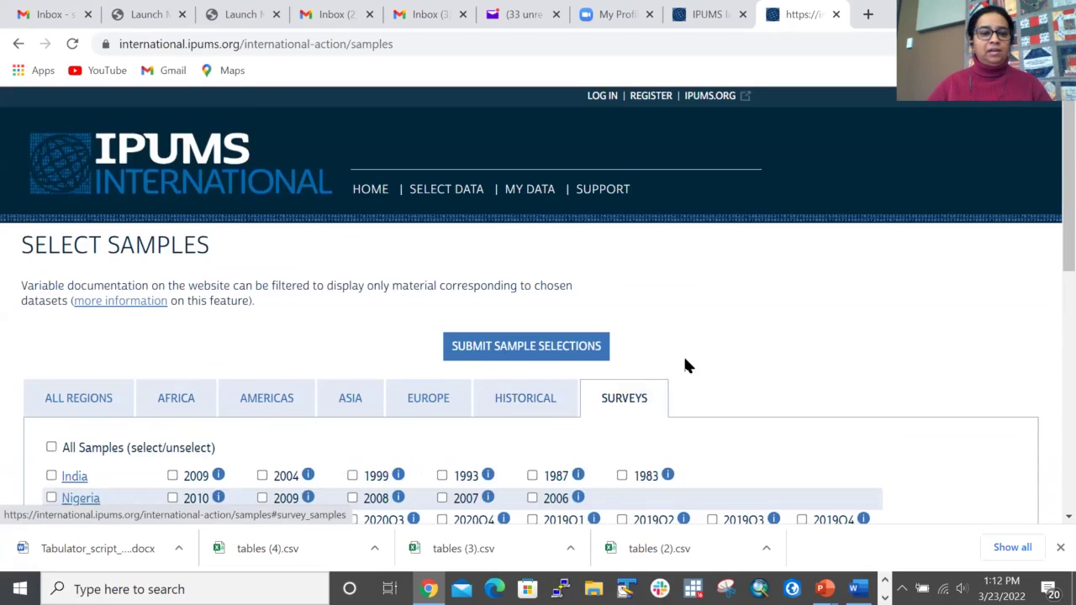
scroll(683, 354, "down", 3)
scroll(233, 322, "down", 3)
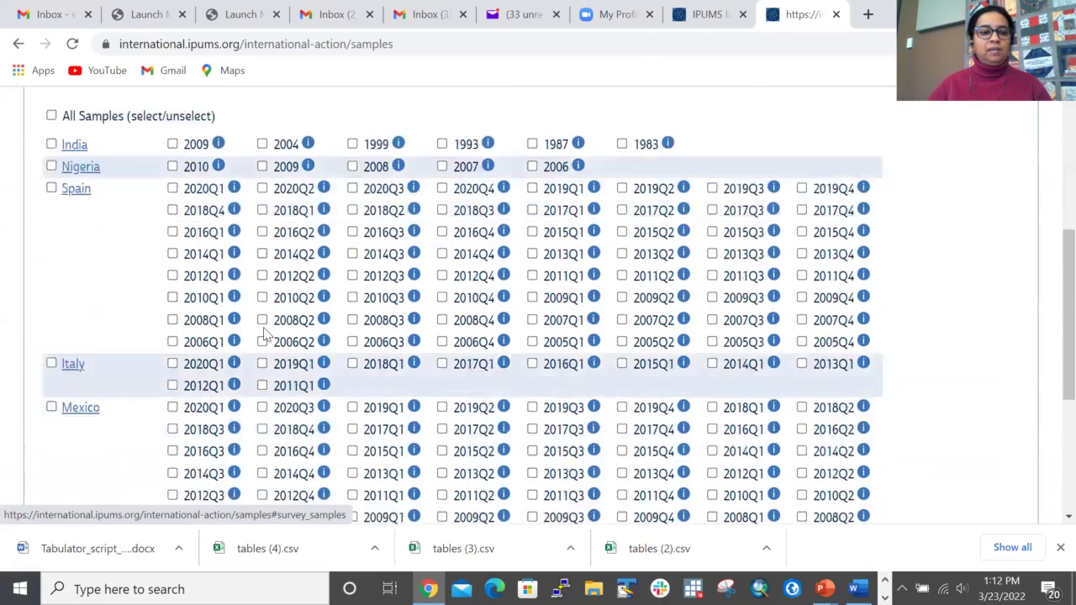
left_click(18, 44)
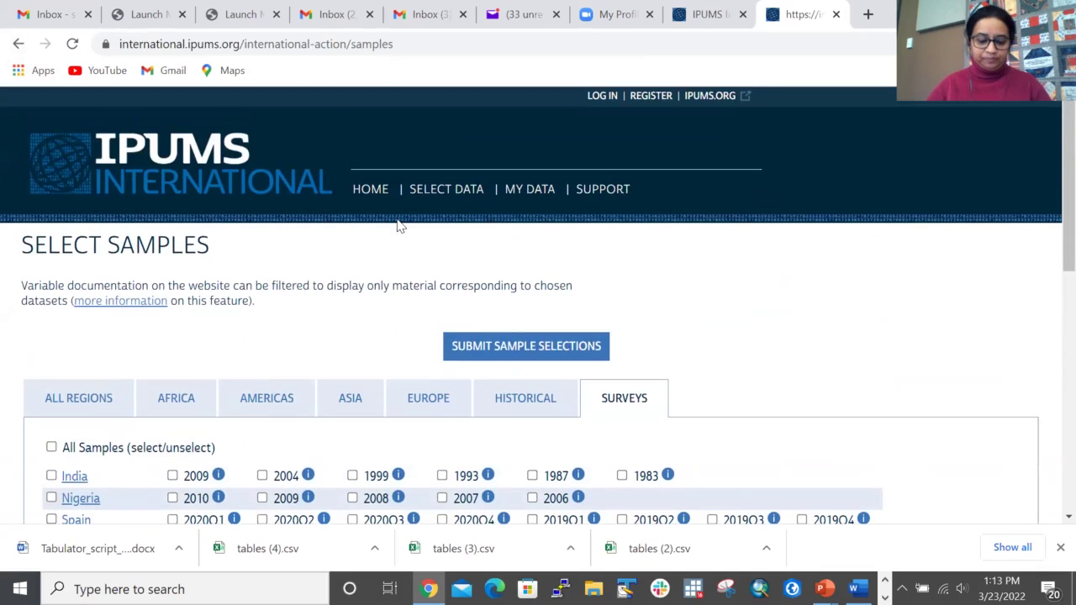
left_click(154, 161)
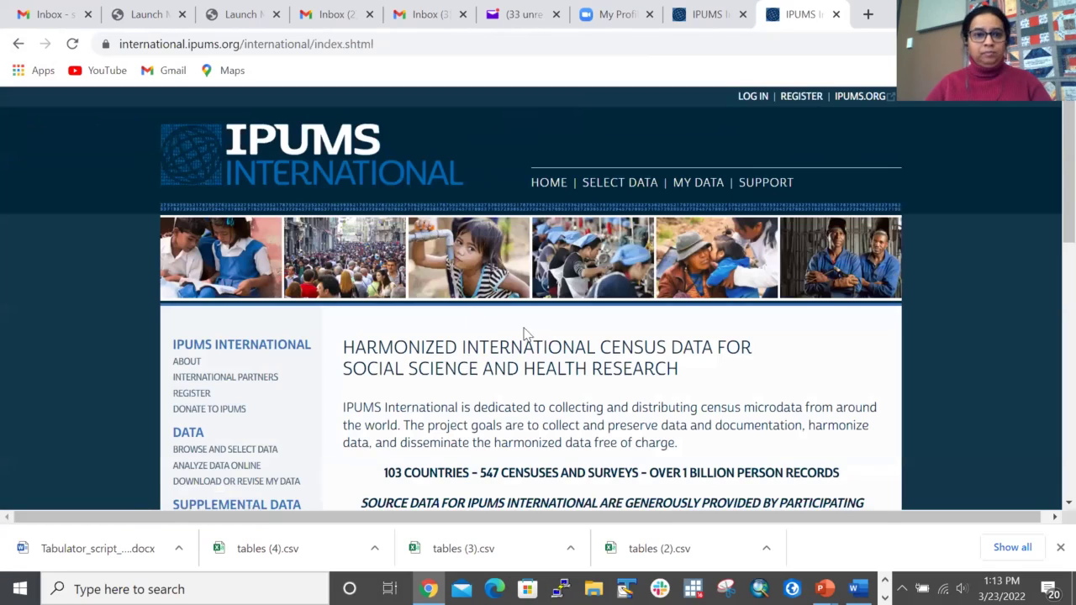
Step: Go to Select Data and list the person-level EDUCATION variables such as SCHOOL, LIT and EDATTAIN
left_click(628, 194)
mouse_move(248, 280)
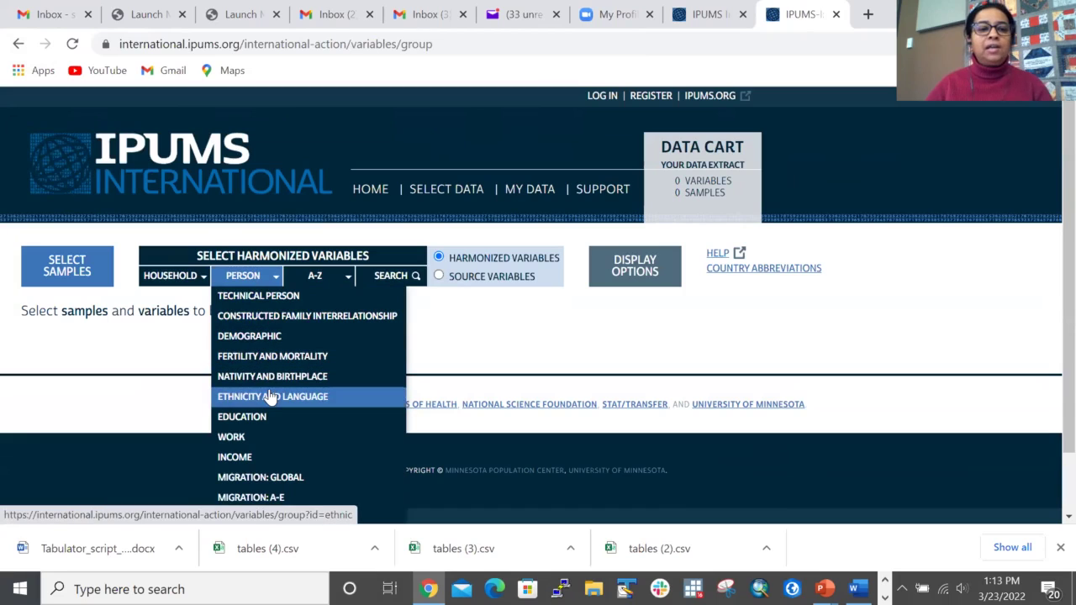
left_click(265, 425)
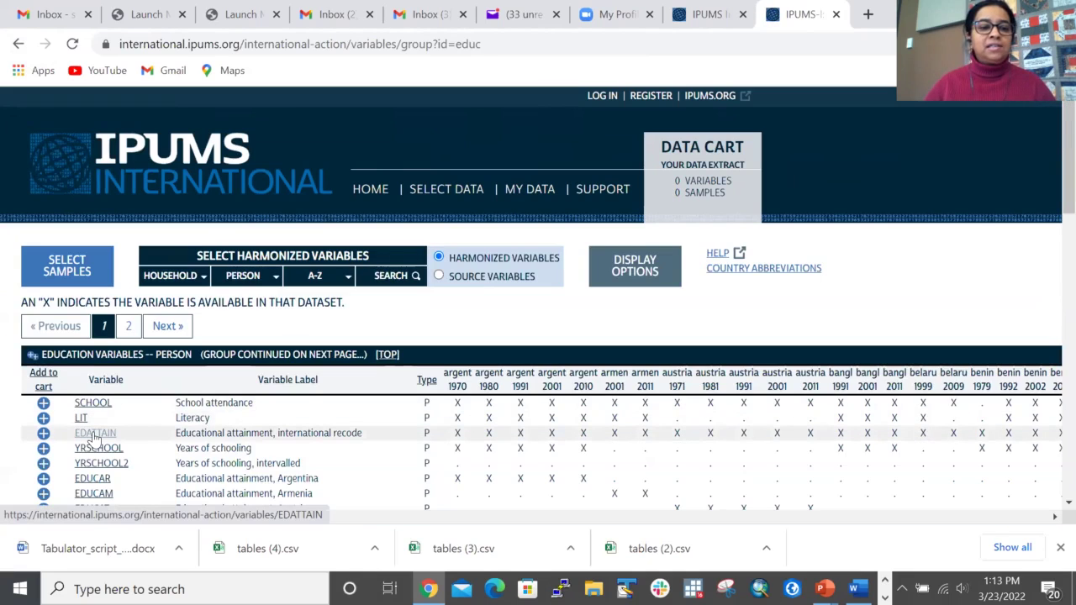
Step: Open the EDATTAIN documentation and show case counts for the 21 detailed codes
left_click(95, 438)
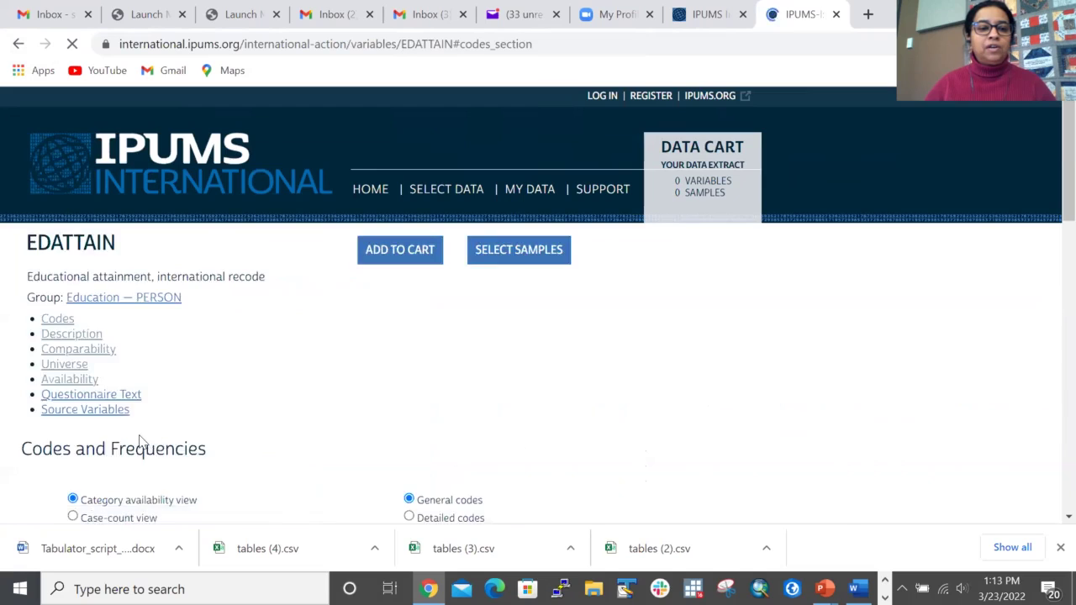
scroll(470, 402, "down", 2)
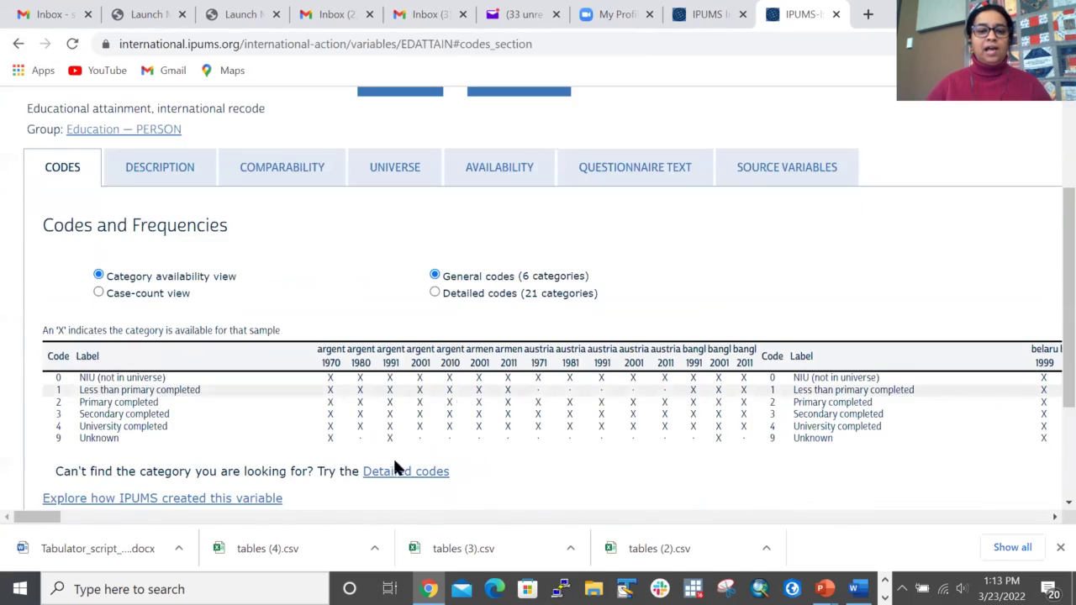
left_click_drag(42, 521, 9, 527)
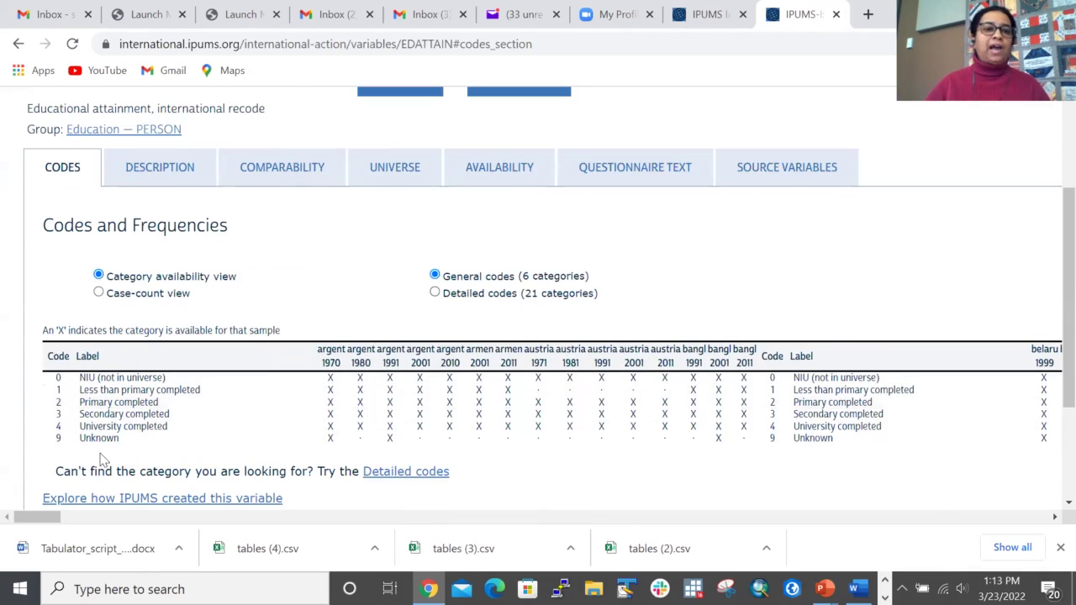
left_click(100, 293)
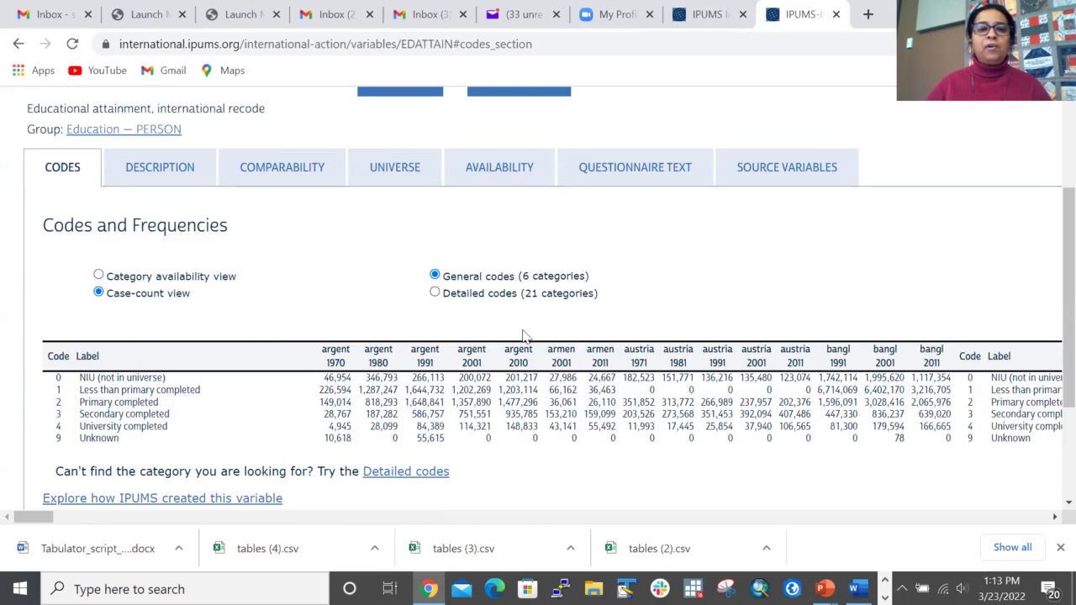
left_click(435, 293)
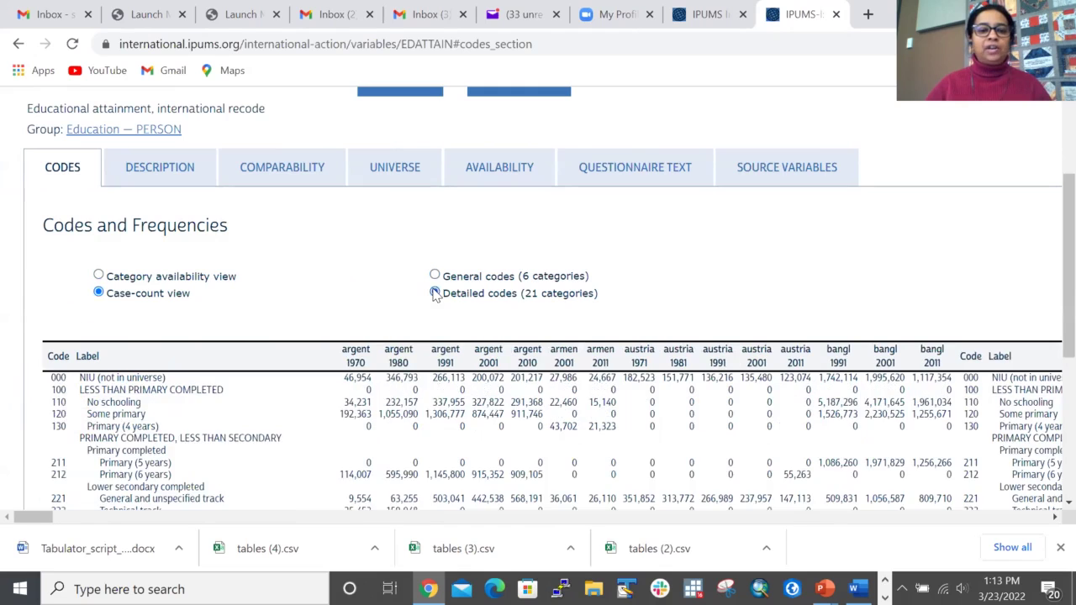
Step: Return the codes table to the 6 general codes and read the EDATTAIN description
scroll(249, 395, "down", 2)
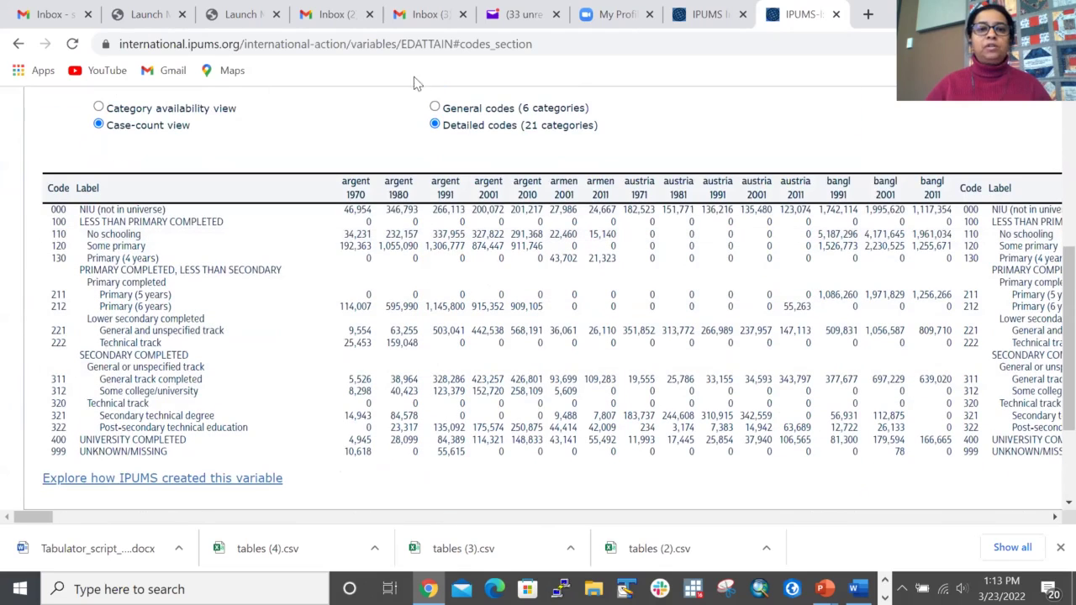
key("Up")
scroll(409, 316, "up", 3)
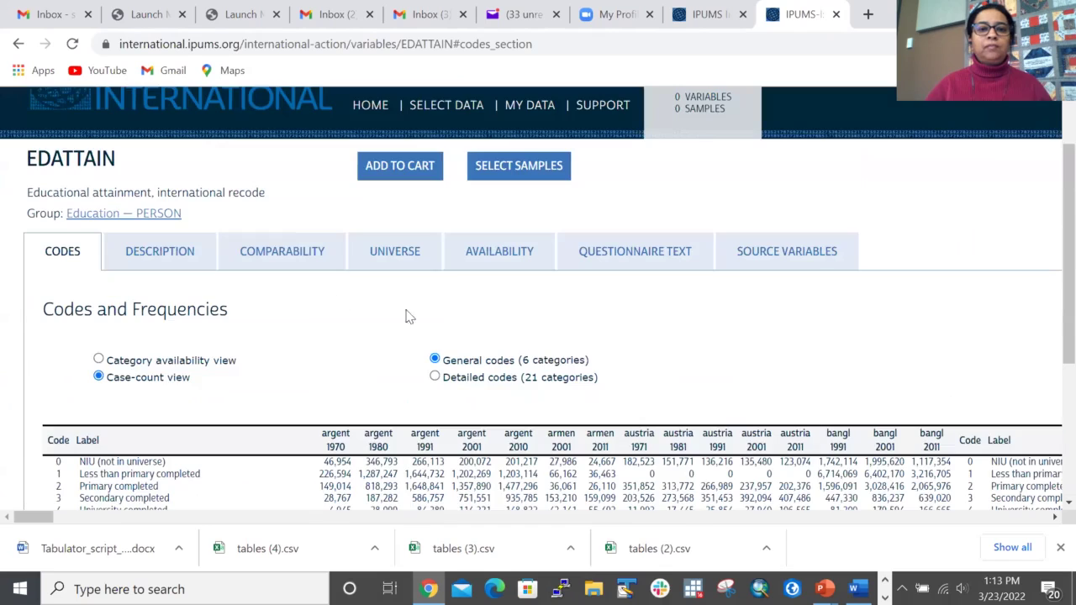
left_click(168, 255)
scroll(330, 429, "down", 2)
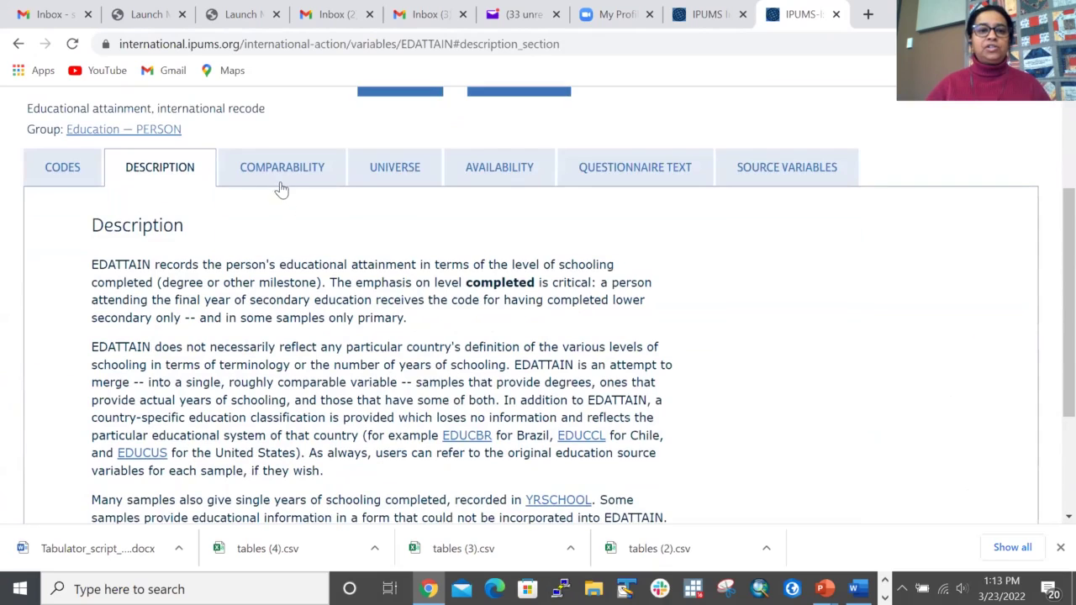
Step: Review the EDATTAIN comparability notes, including Kenya's, then return to the top of the page
left_click(284, 181)
scroll(221, 372, "down", 4)
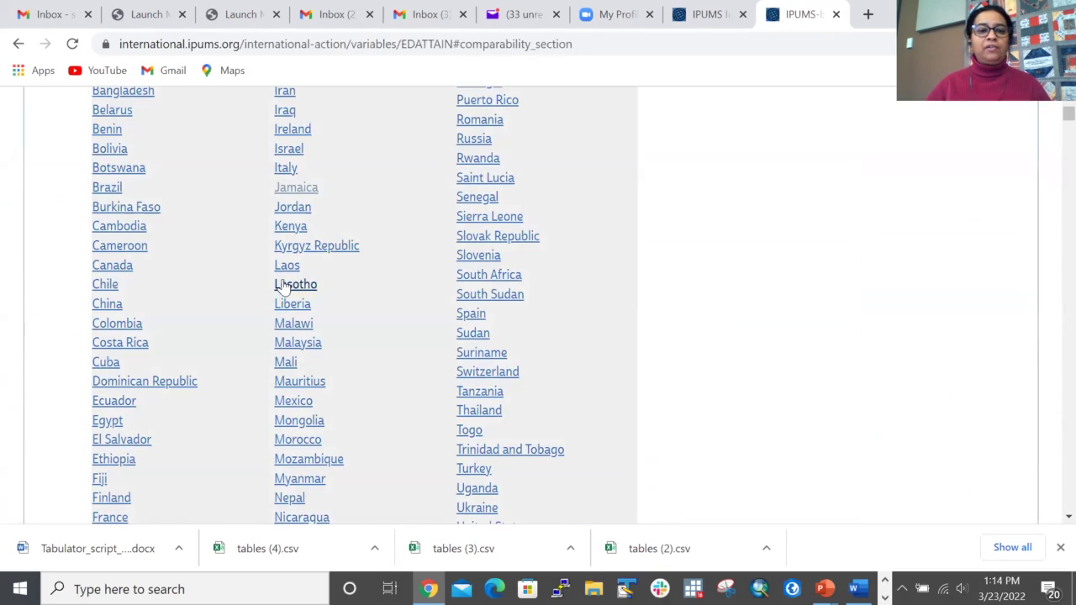
left_click(290, 227)
scroll(280, 257, "down", 3)
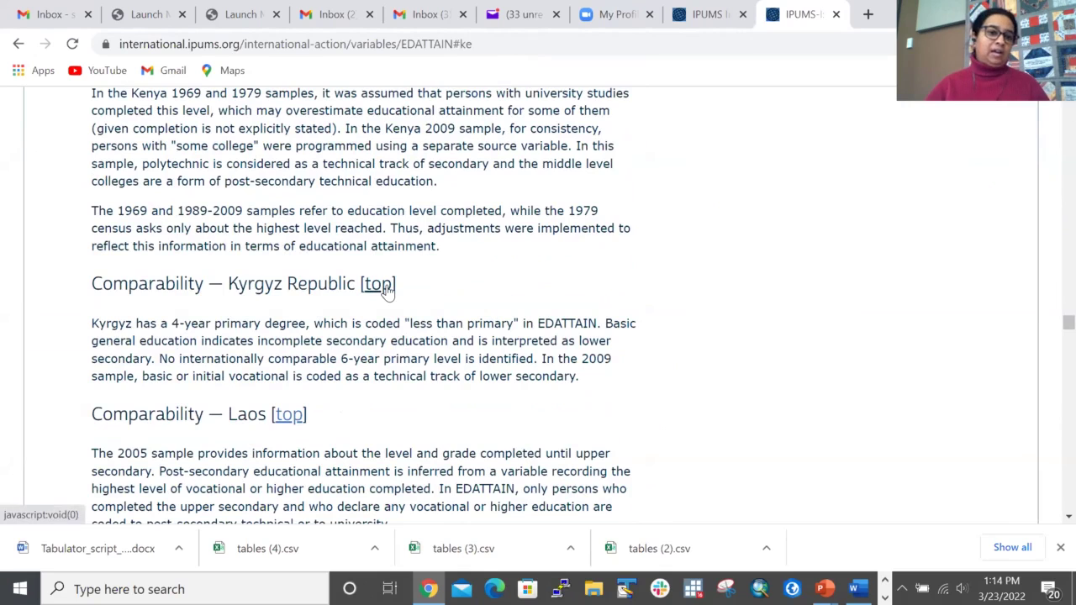
left_click(385, 286)
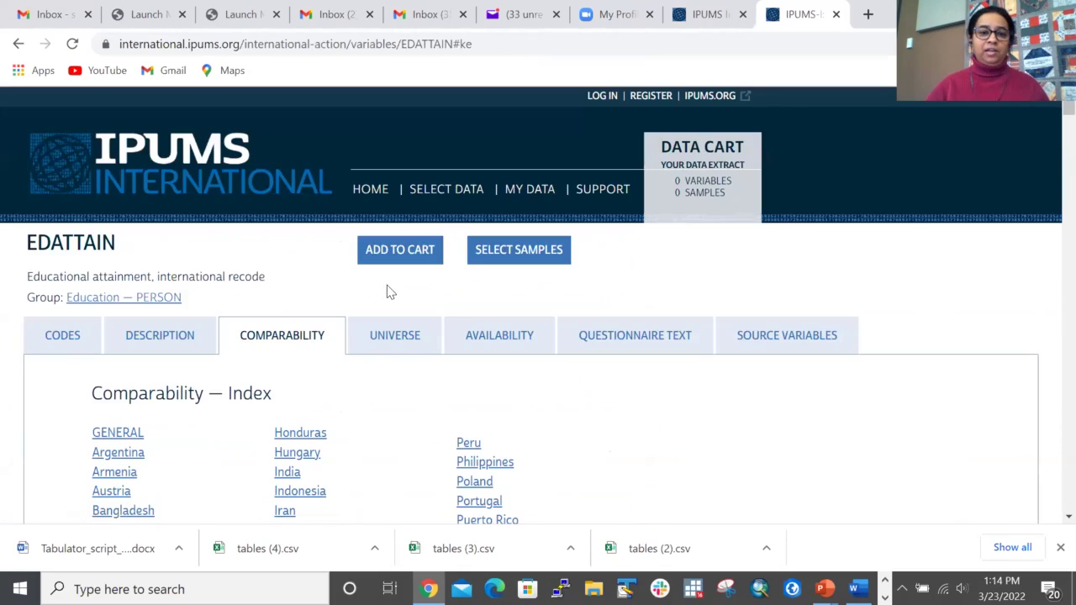
Step: Check EDATTAIN's universe and availability, then list its questionnaire texts by country and year
left_click(403, 338)
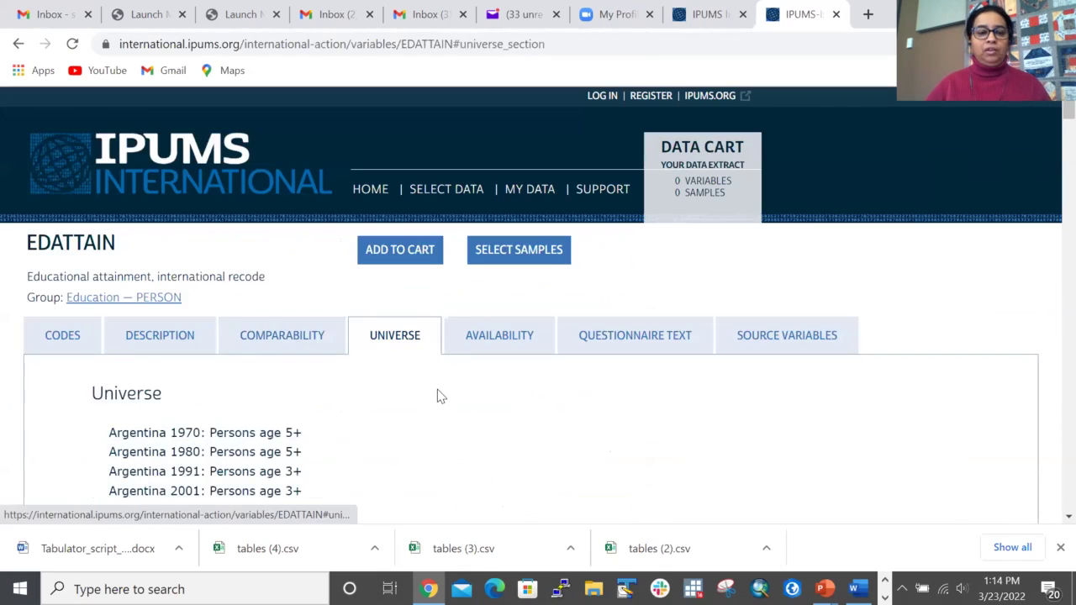
scroll(437, 389, "down", 3)
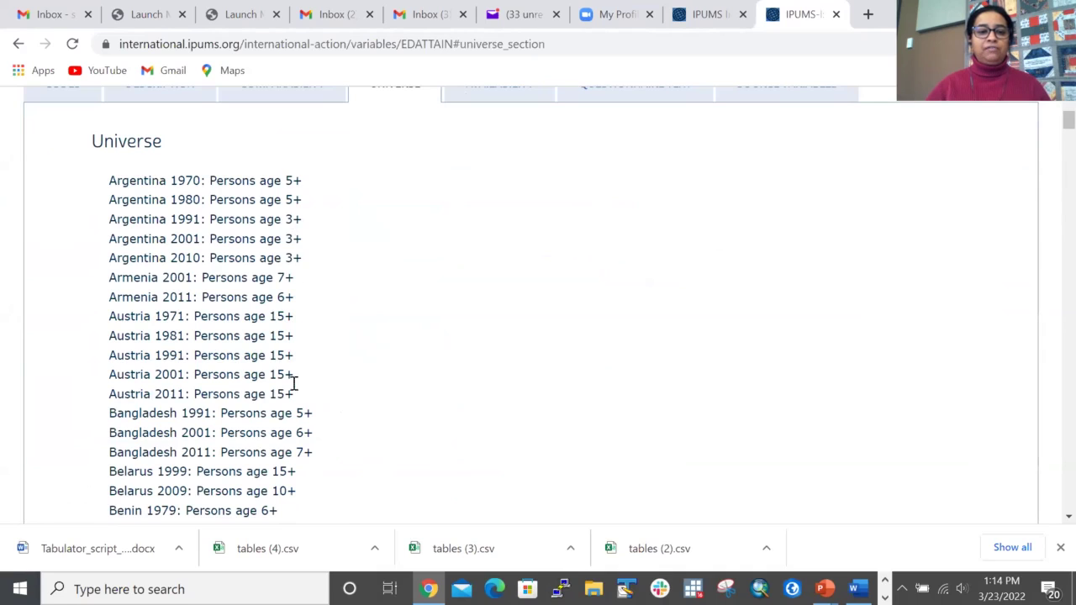
scroll(353, 451, "down", 2)
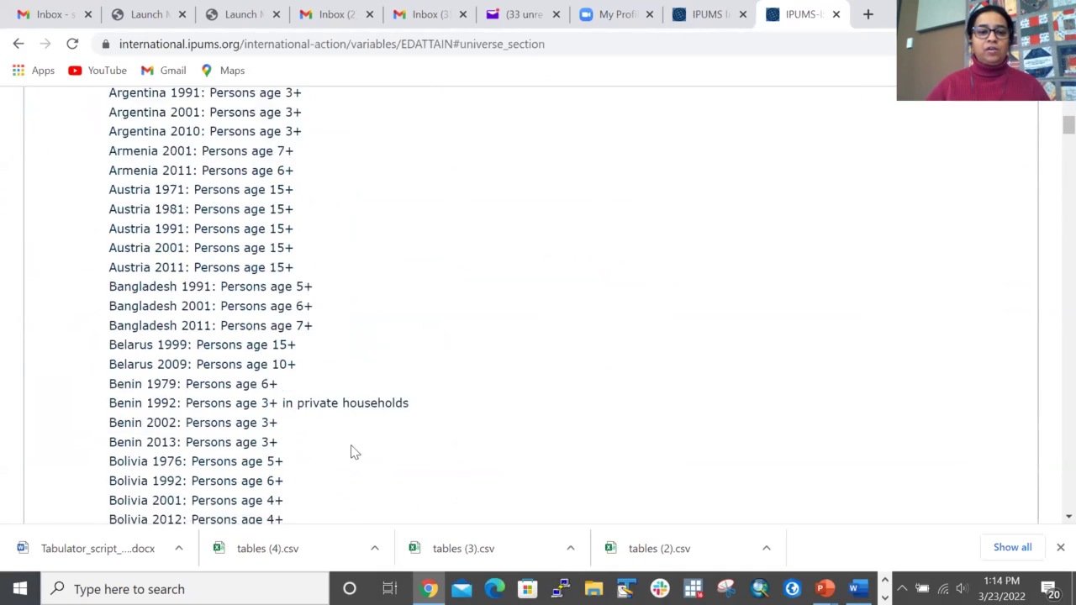
scroll(389, 312, "up", 5)
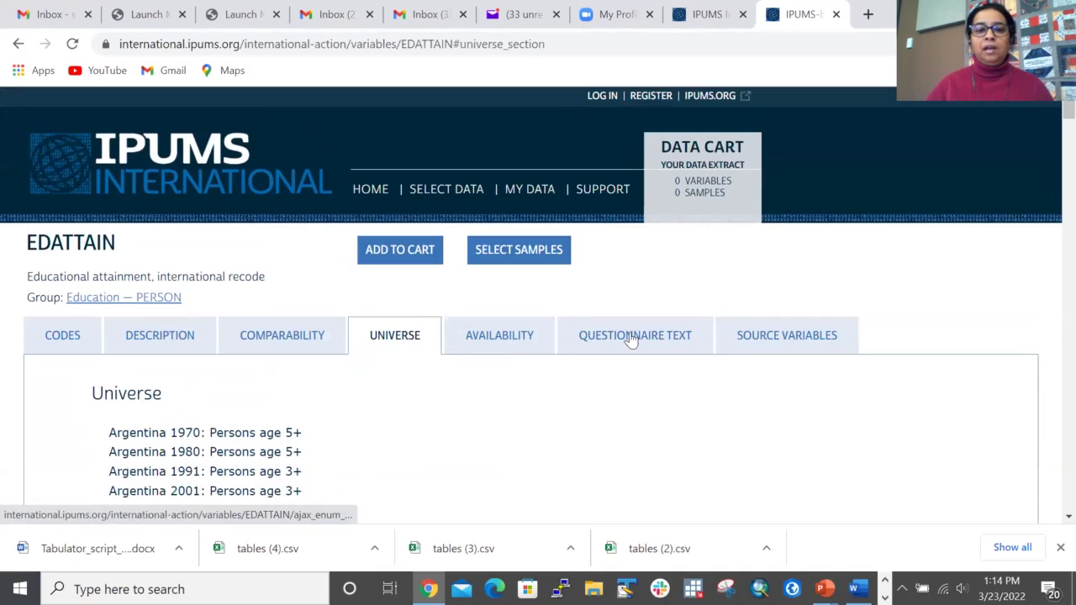
left_click(521, 338)
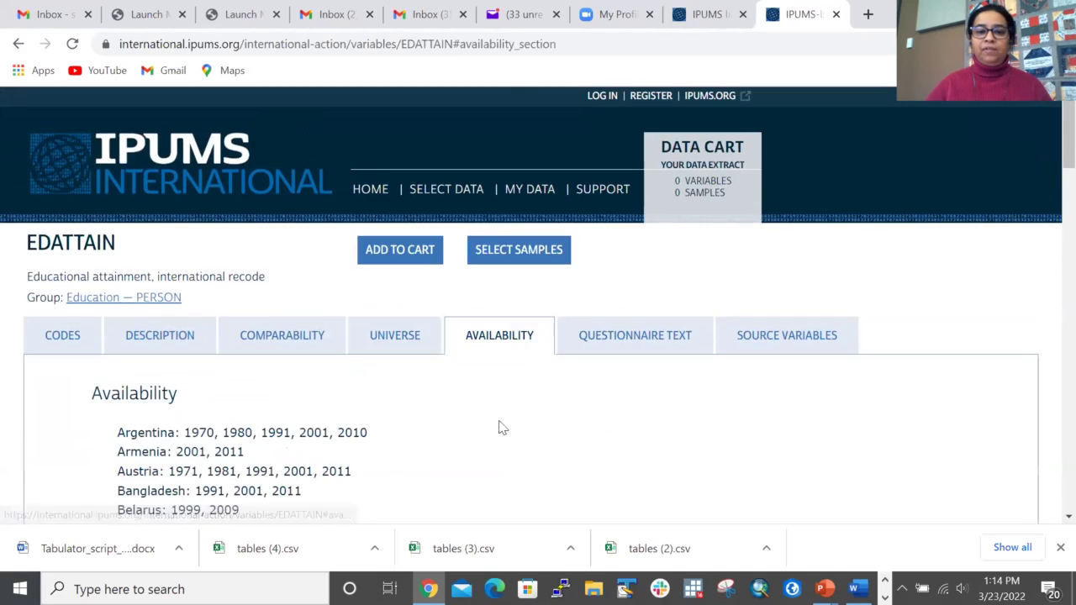
left_click(604, 350)
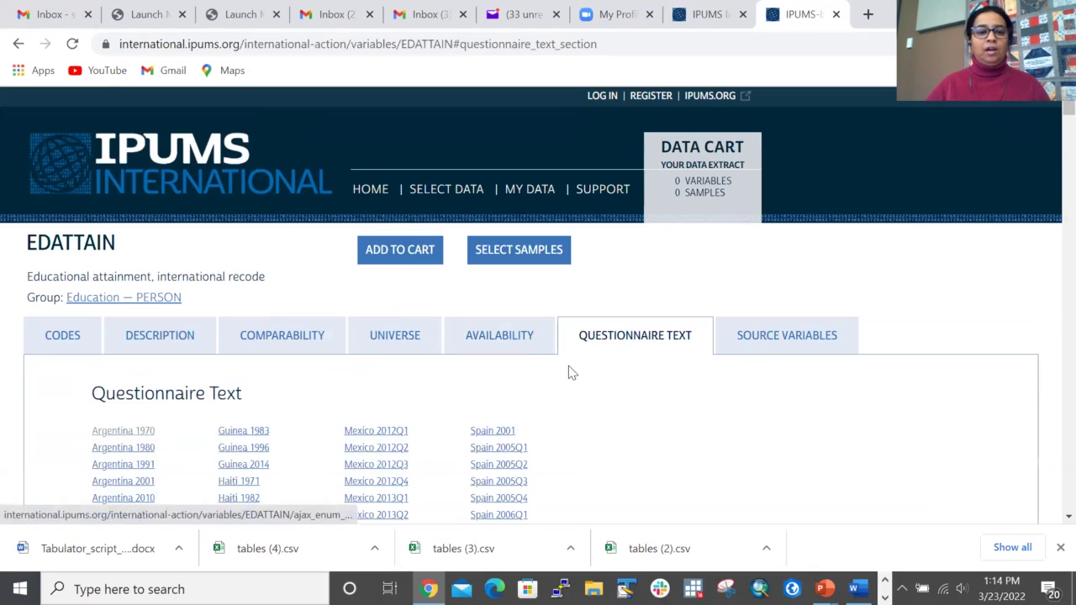
scroll(568, 370, "down", 2)
scroll(568, 373, "down", 6)
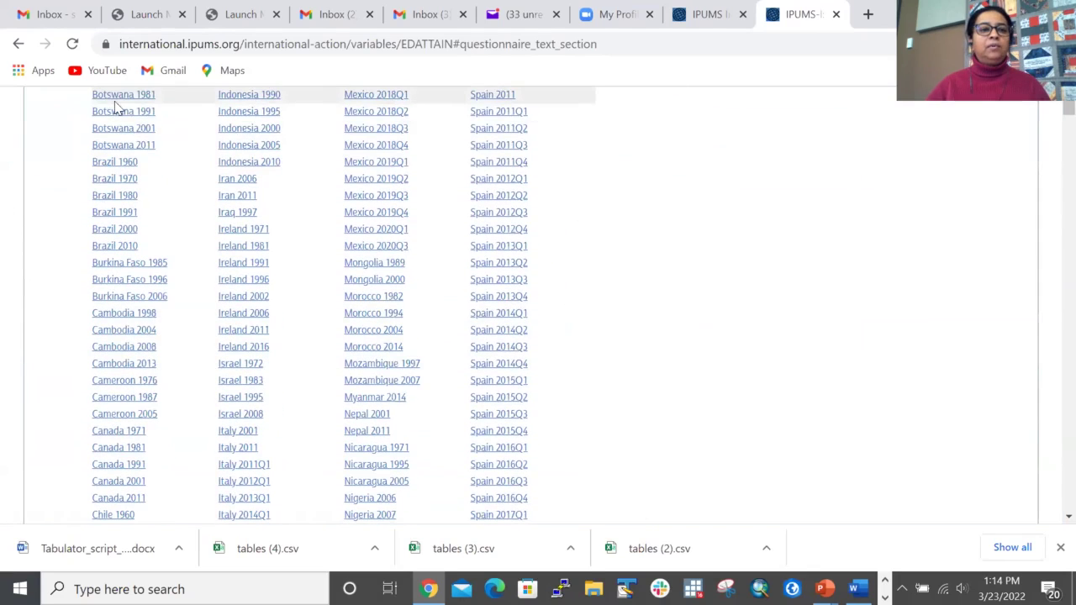
Step: View the Botswana 1981 education questionnaire as text and as a scanned image
left_click(121, 95)
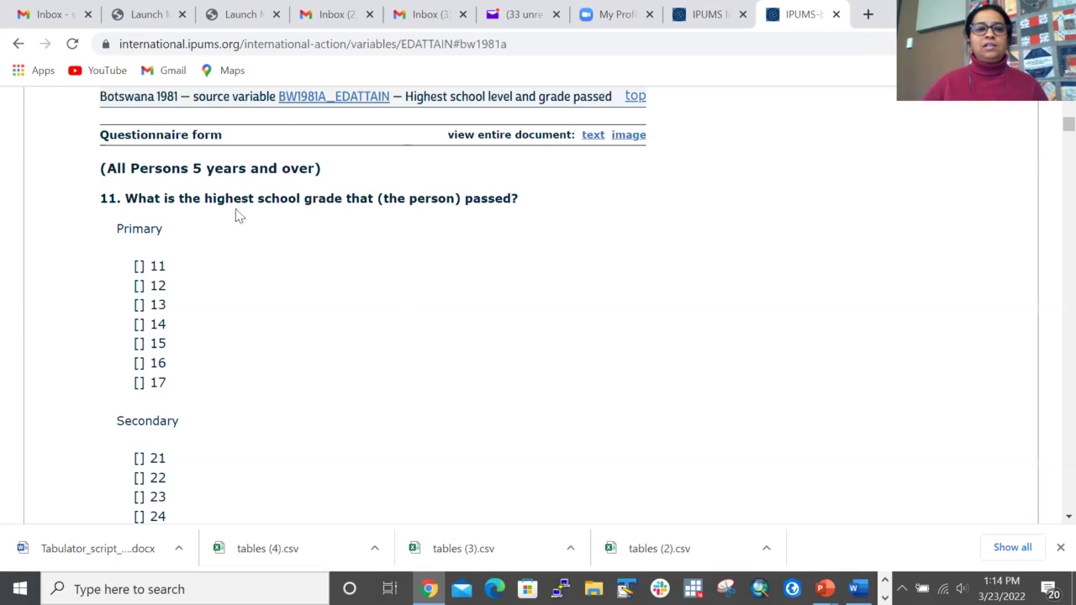
left_click(592, 136)
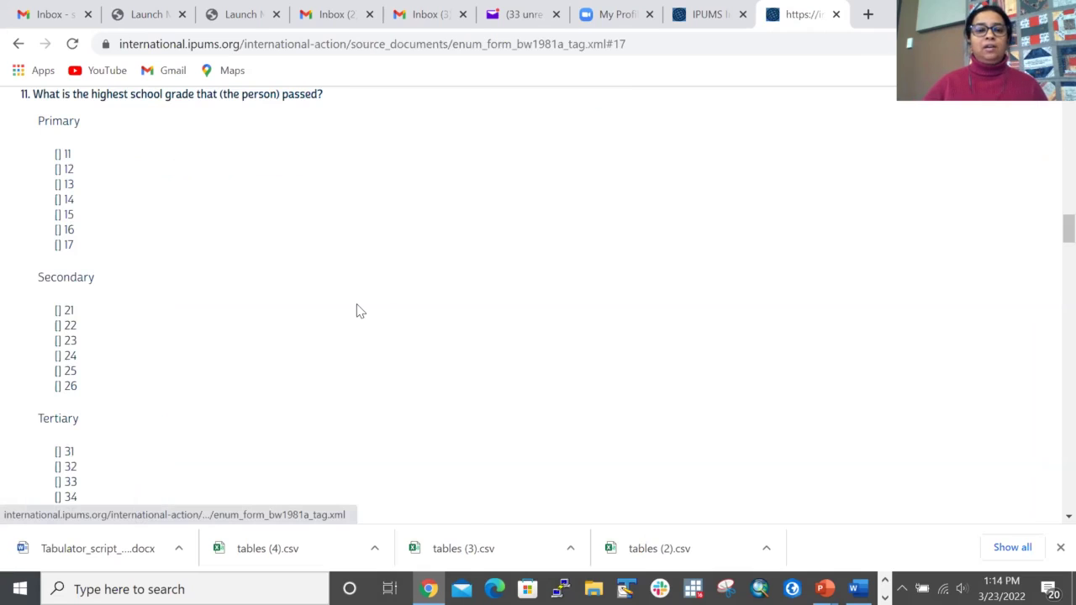
left_click(18, 44)
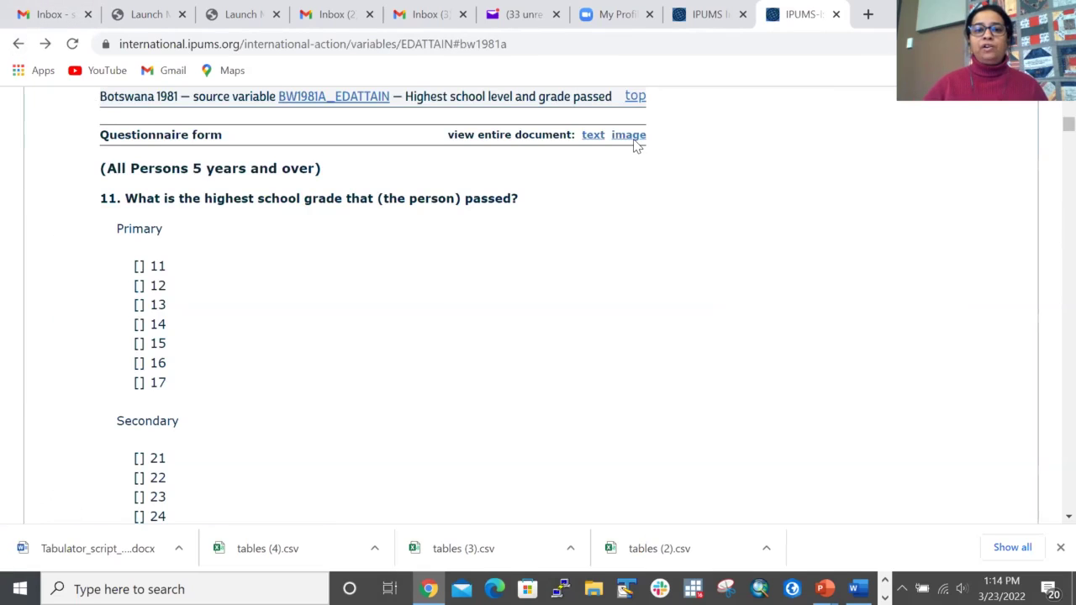
left_click(630, 136)
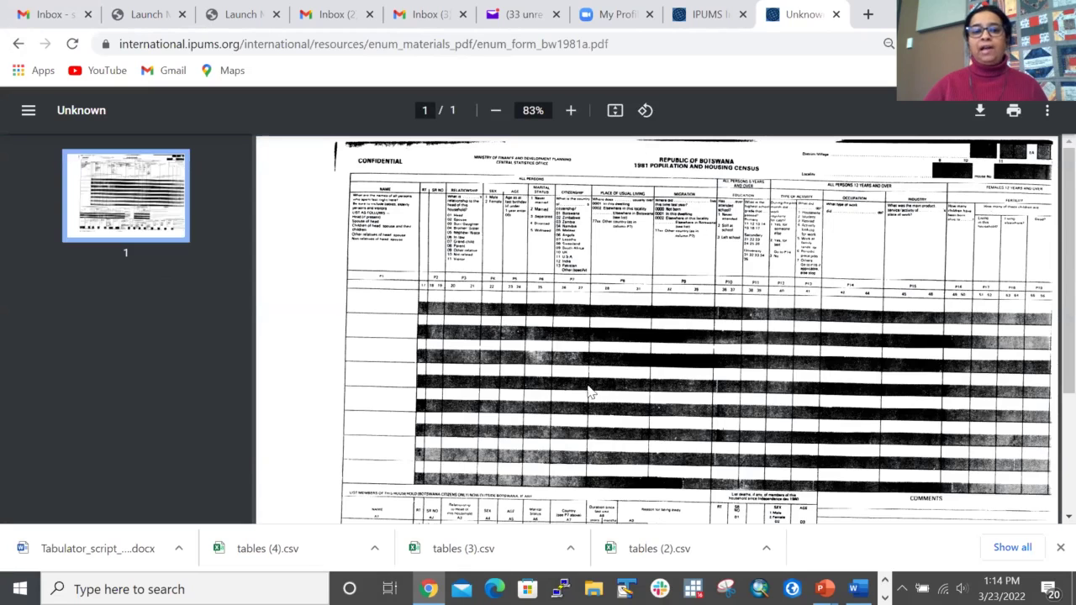
left_click(18, 43)
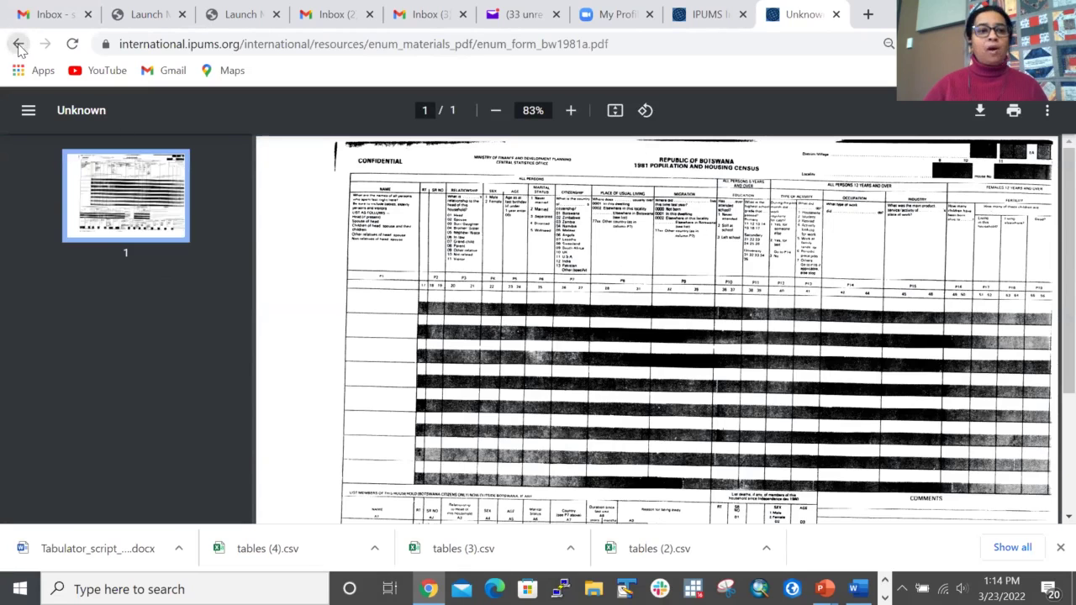
Step: Return from the EDATTAIN page to the IPUMS International home page
scroll(508, 316, "up", 15)
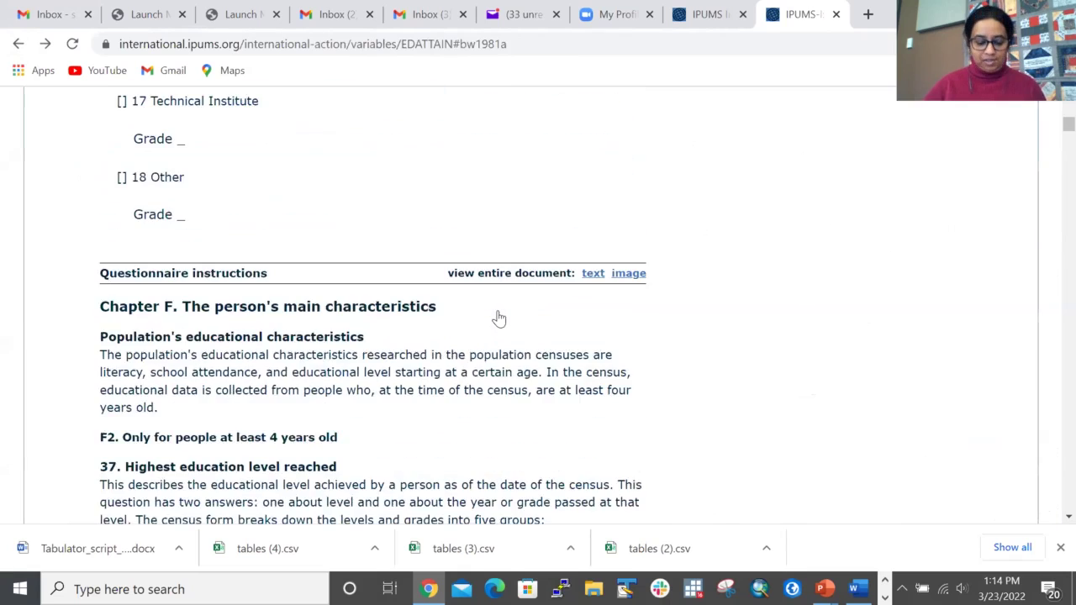
scroll(491, 315, "up", 6)
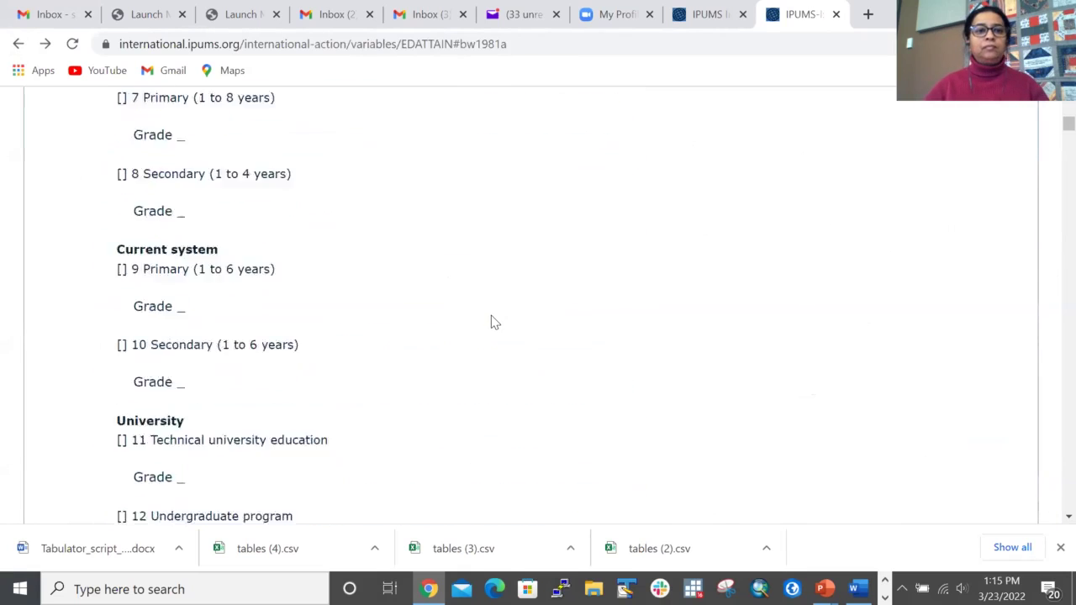
scroll(724, 372, "up", 8)
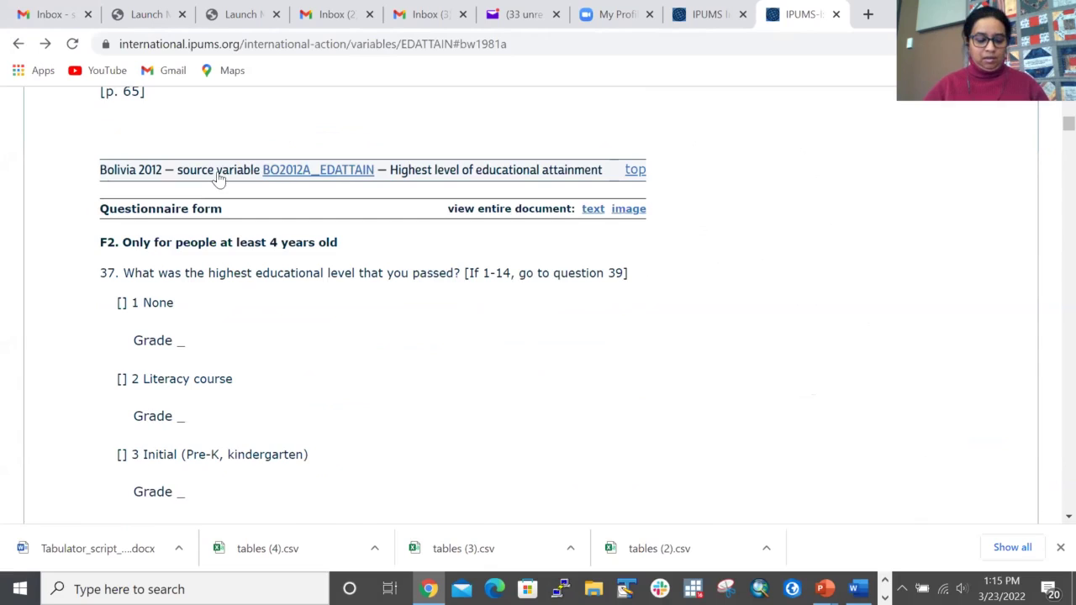
scroll(216, 175, "up", 10)
left_click(216, 174)
scroll(192, 341, "down", 4)
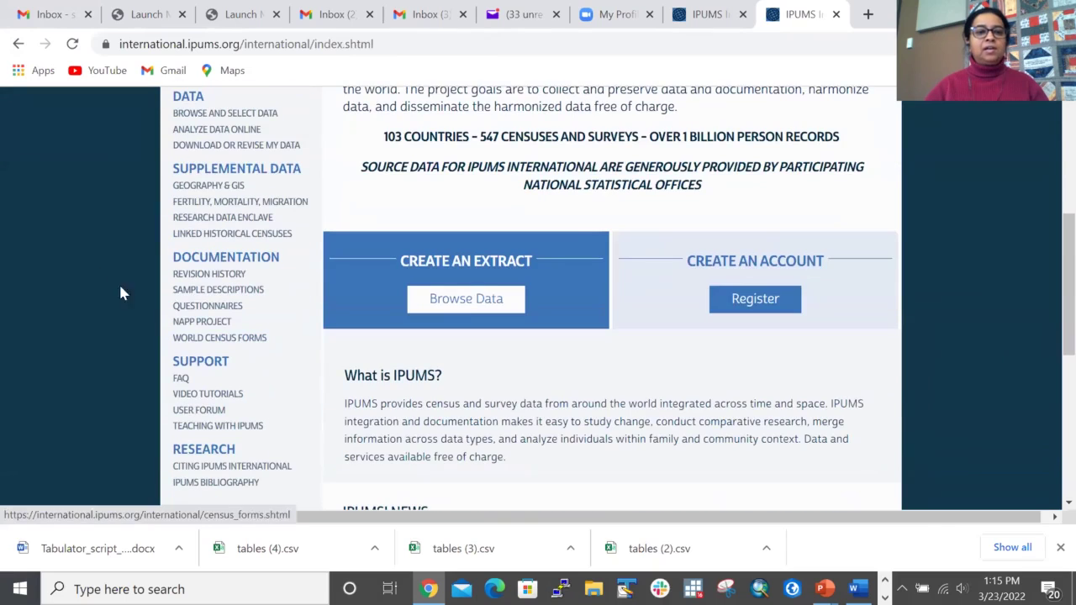
left_click(245, 298)
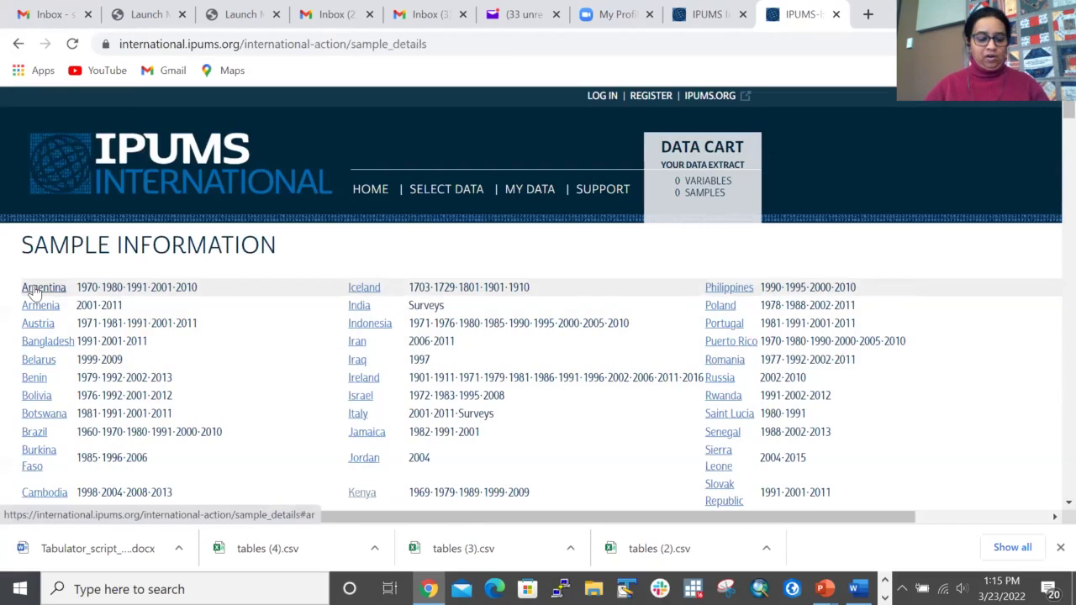
scroll(438, 343, "down", 2)
scroll(438, 343, "down", 3)
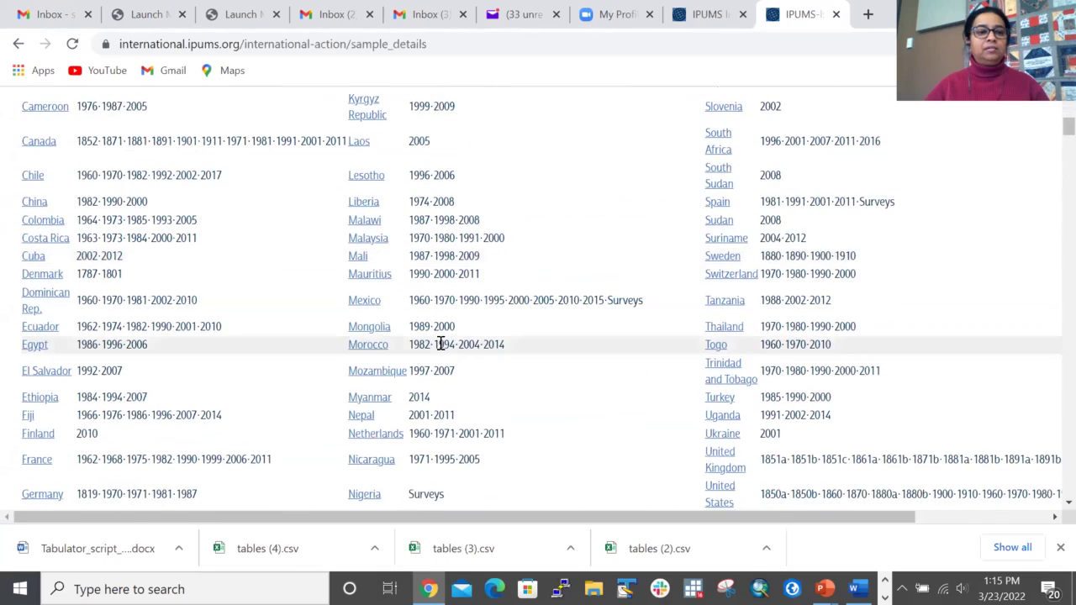
scroll(432, 347, "down", 5)
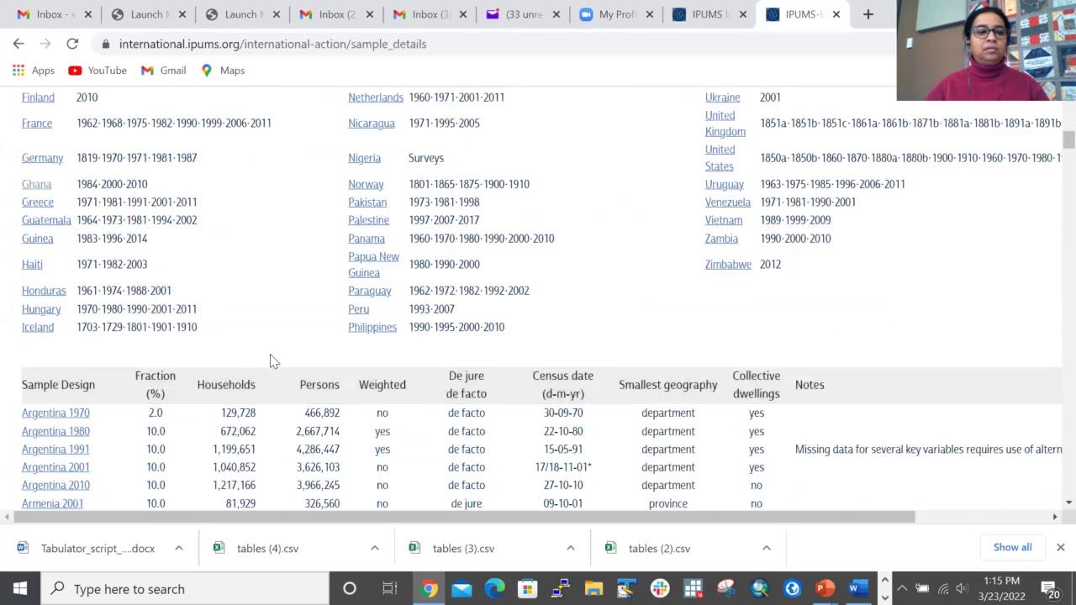
scroll(434, 286, "up", 3)
scroll(430, 282, "up", 8)
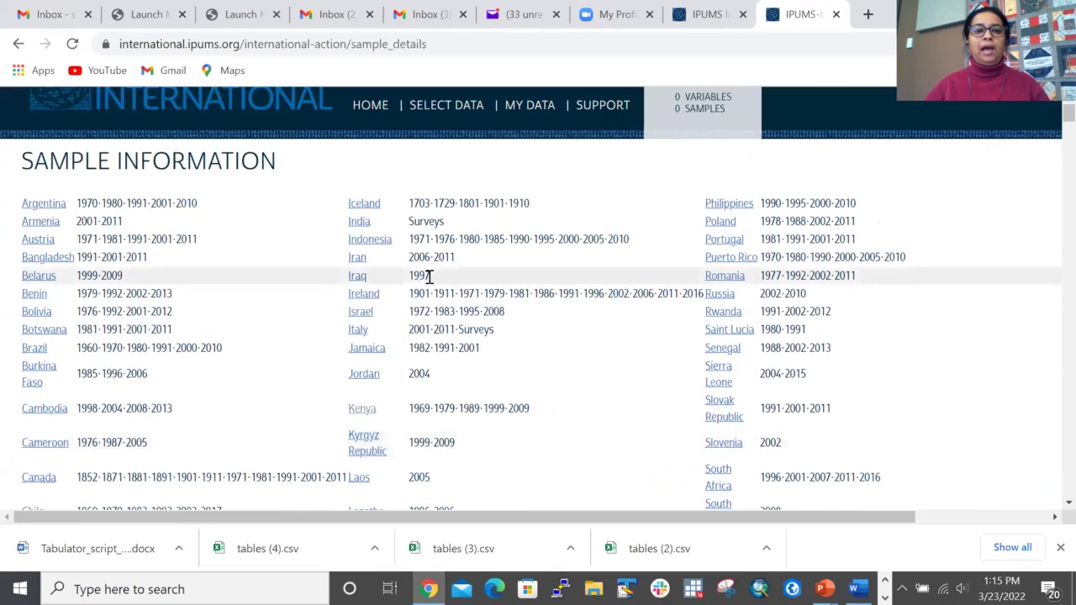
left_click(42, 203)
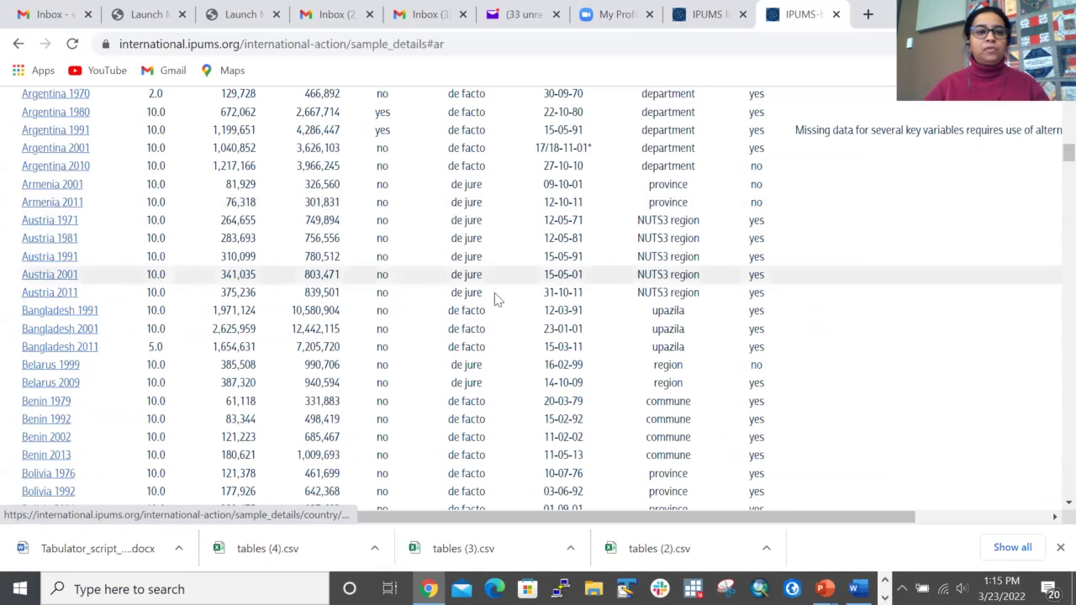
left_click(56, 95)
left_click(125, 304)
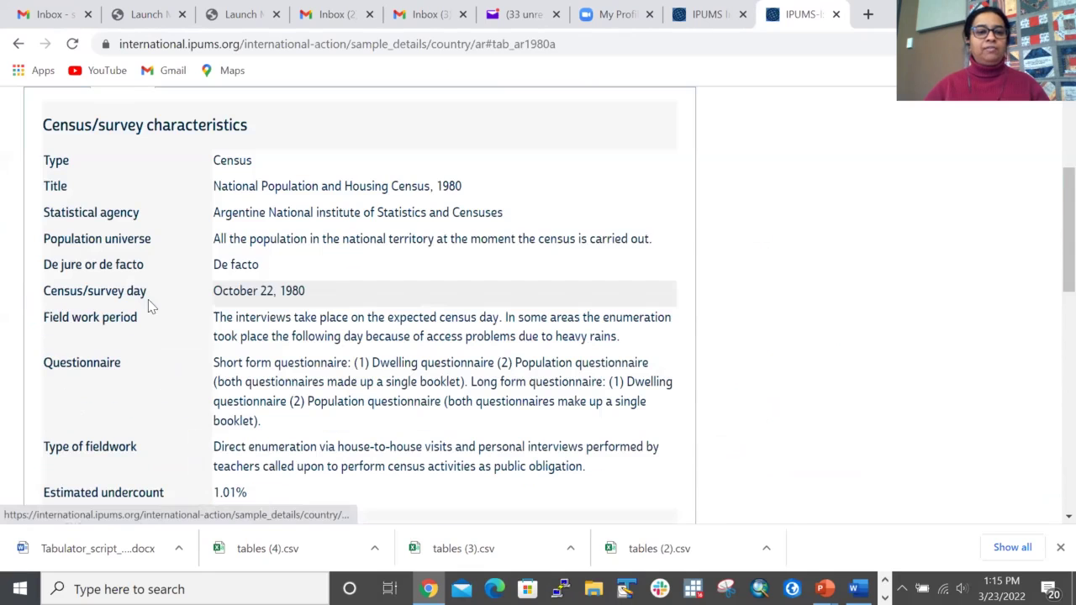
scroll(313, 276, "up", 3)
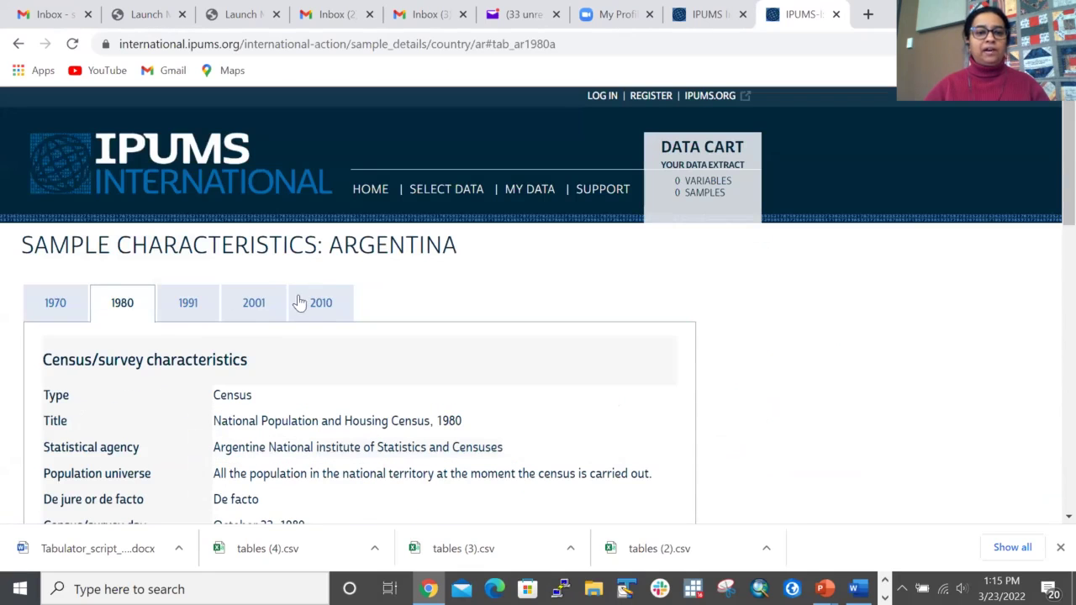
left_click(322, 308)
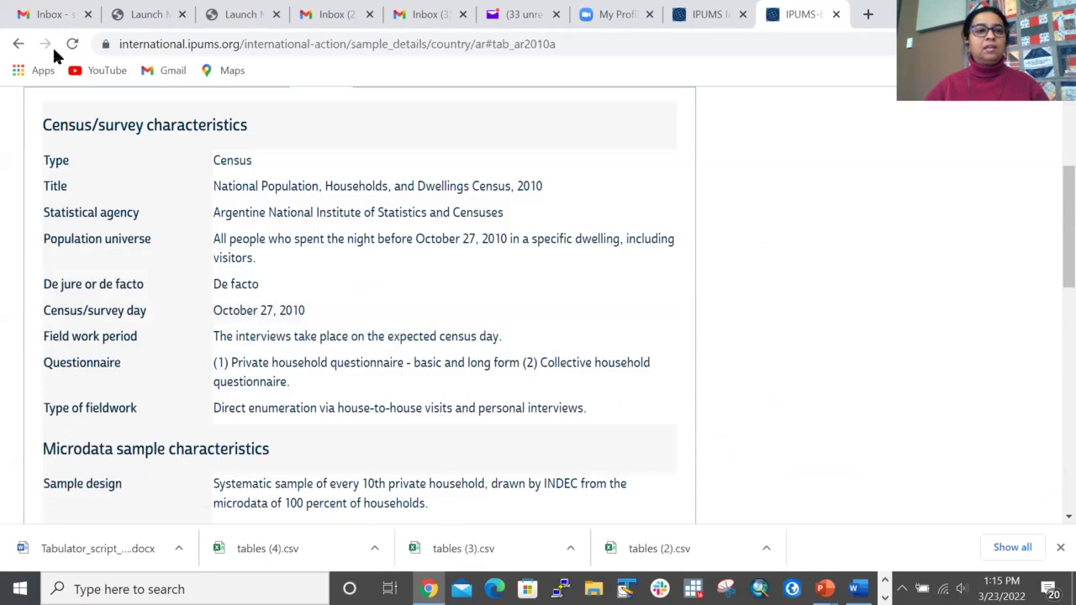
scroll(92, 181, "up", 3)
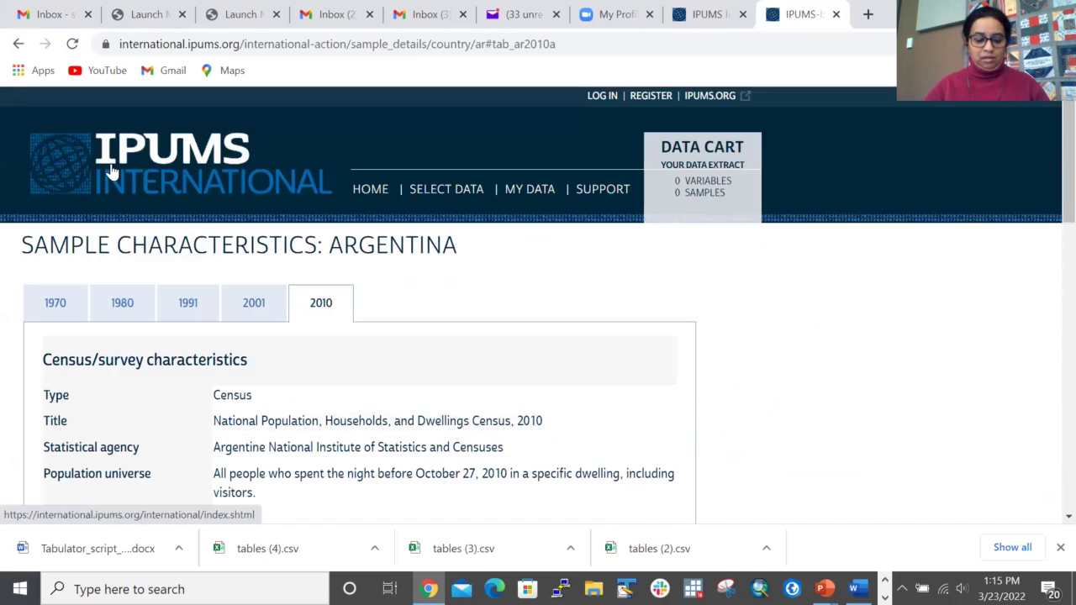
left_click(112, 171)
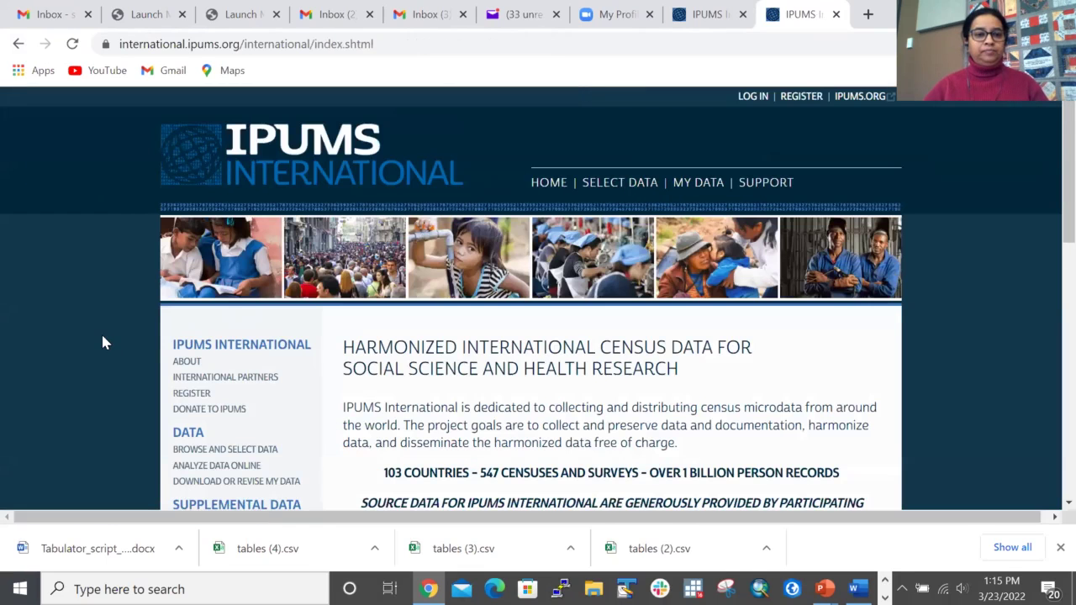
scroll(102, 342, "down", 3)
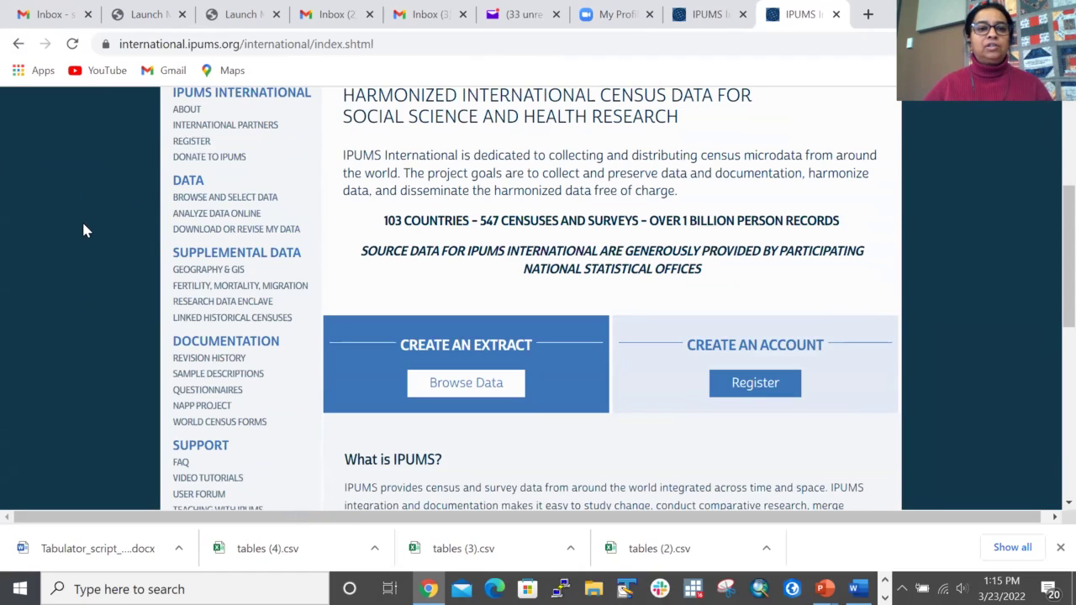
Step: Browse Geography & GIS, the GIS boundary files and the spatially harmonized second-level geography details
left_click(212, 270)
scroll(496, 328, "down", 4)
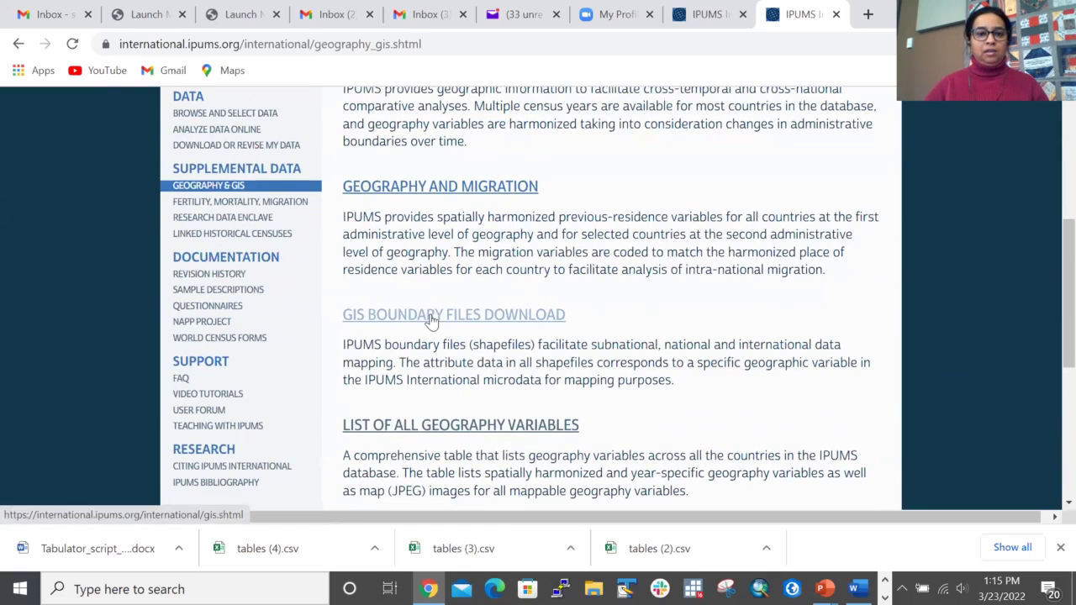
left_click(430, 316)
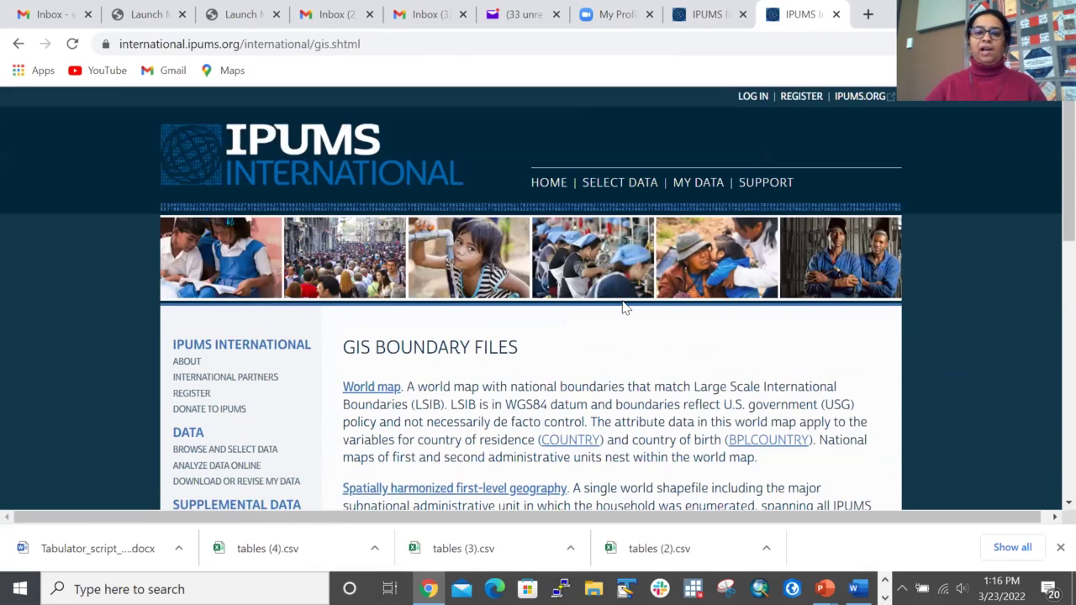
scroll(622, 308, "down", 5)
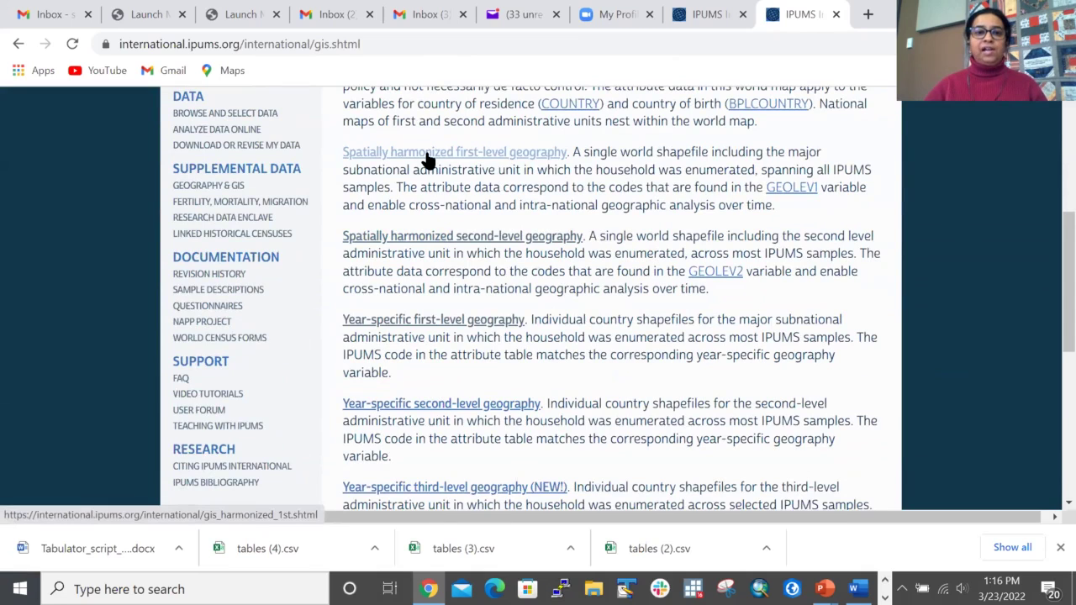
left_click(431, 237)
scroll(488, 316, "down", 5)
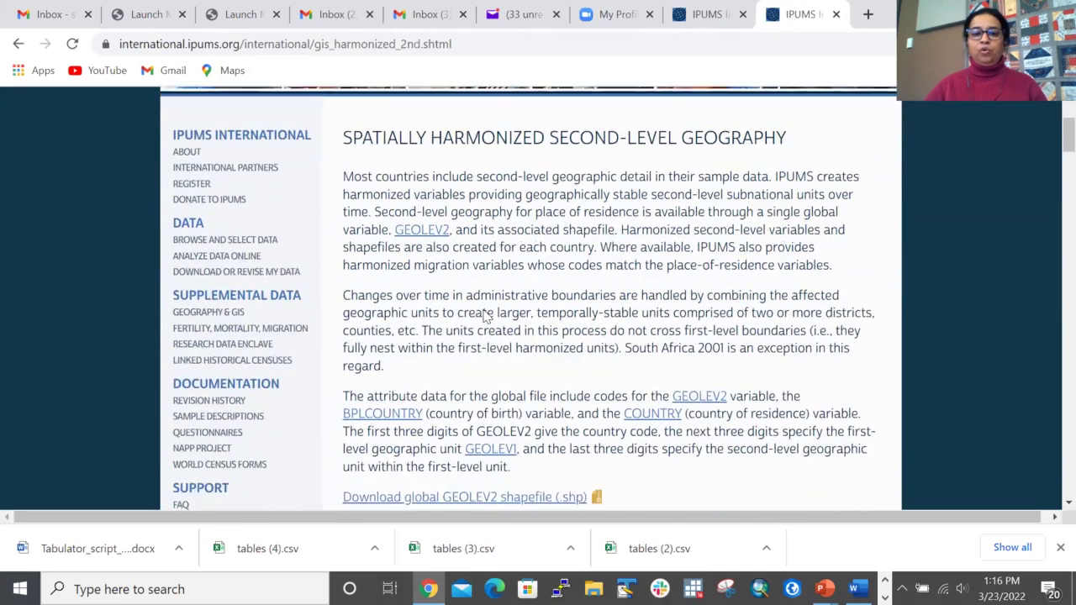
scroll(486, 315, "down", 5)
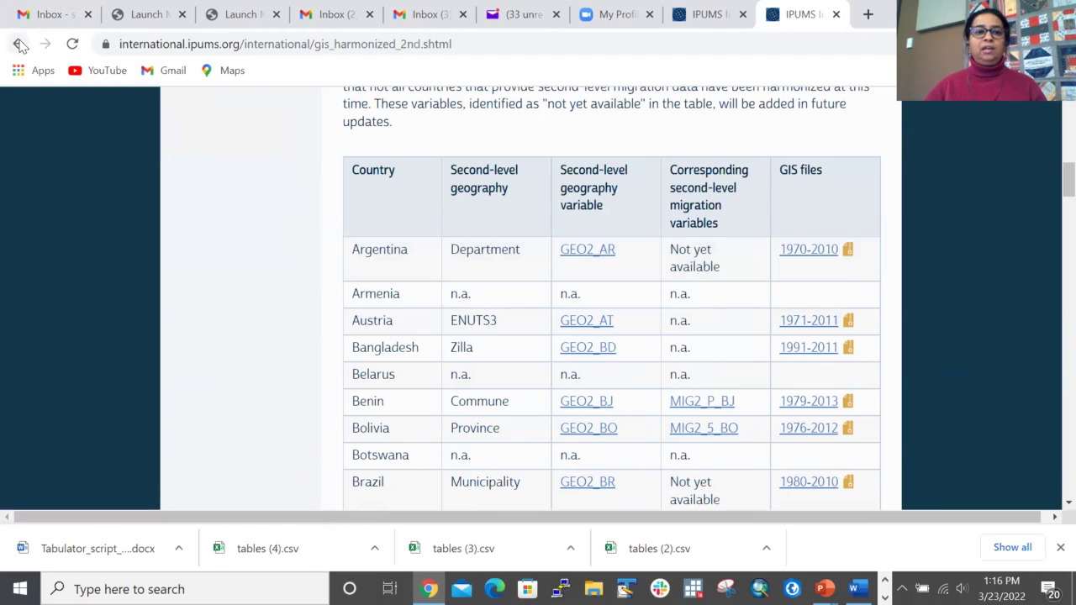
scroll(119, 221, "up", 10)
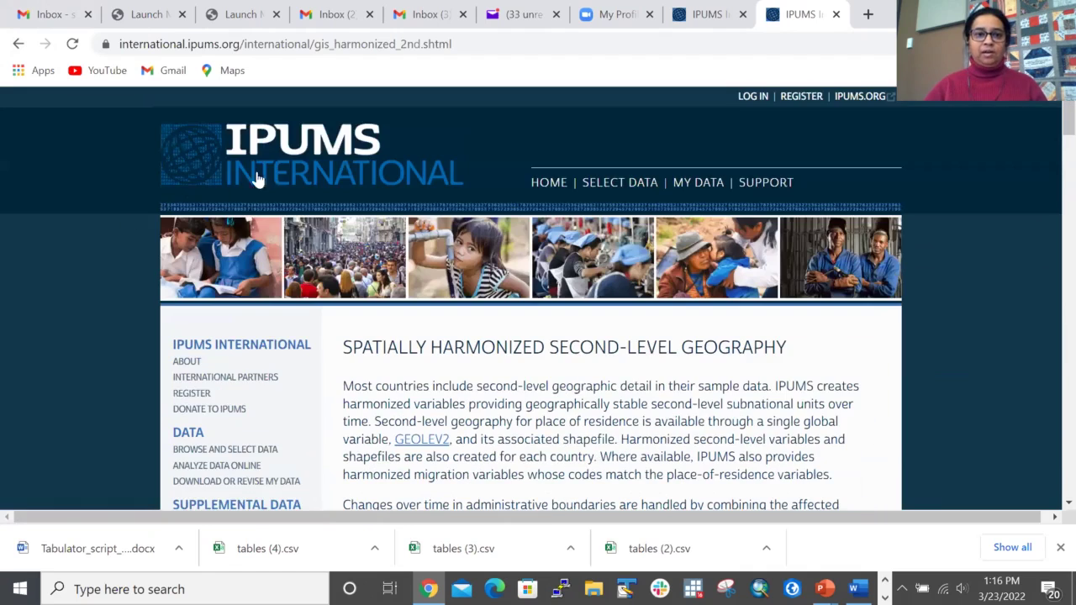
Step: Check the year-specific second-level geography files, then go to the Online Data Analysis page
left_click(18, 44)
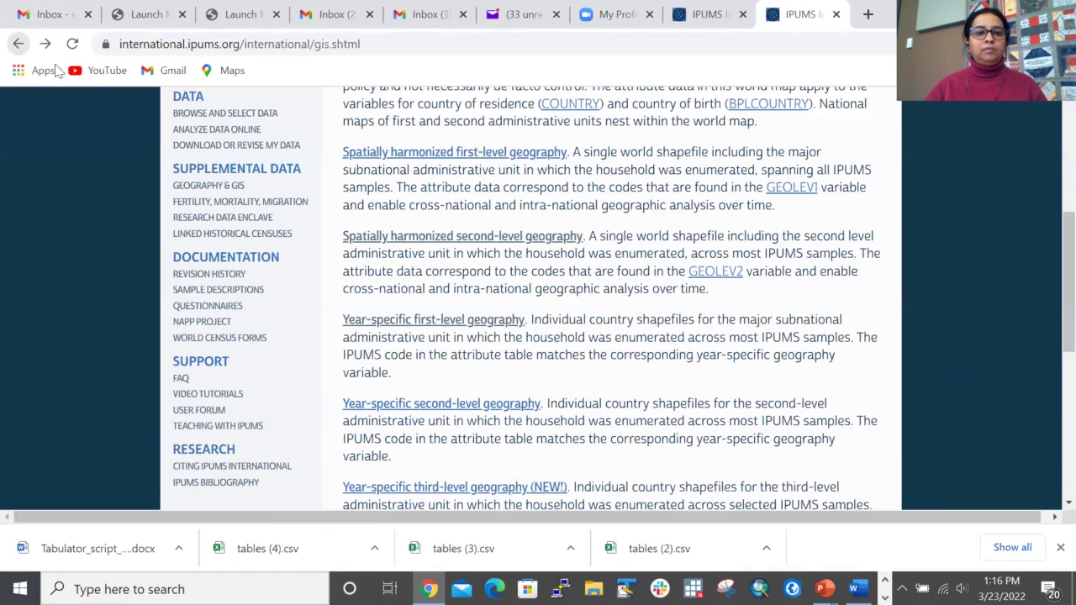
left_click(418, 411)
scroll(439, 336, "down", 5)
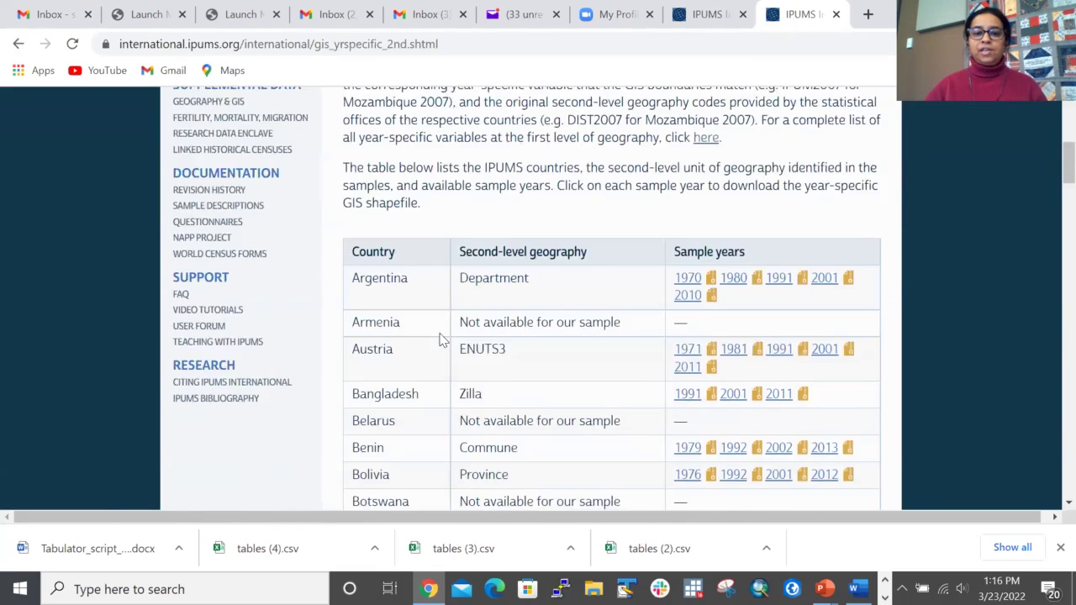
scroll(443, 339, "down", 3)
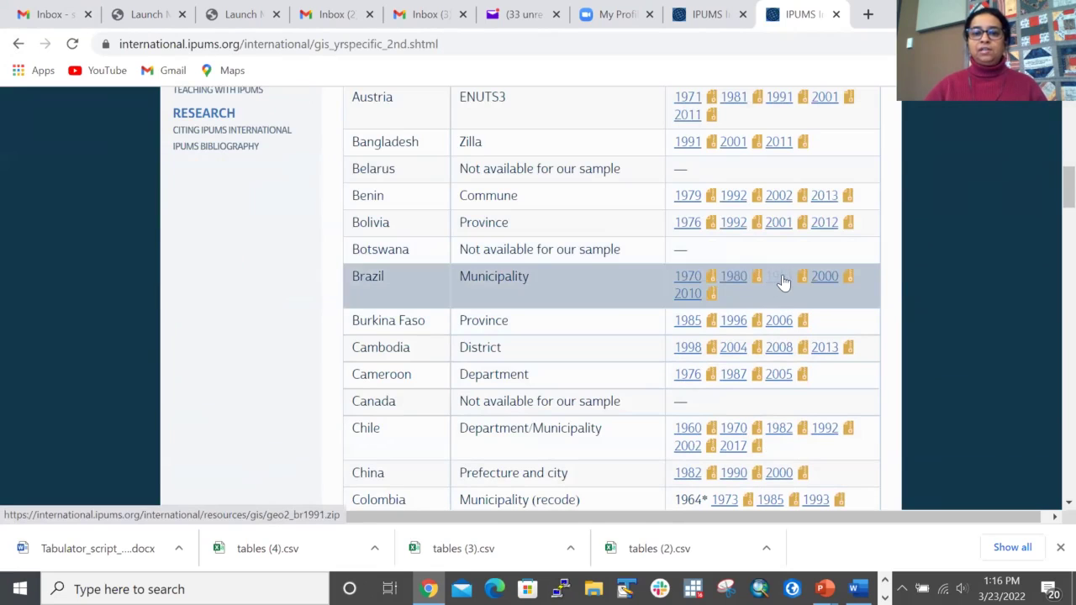
left_click(16, 44)
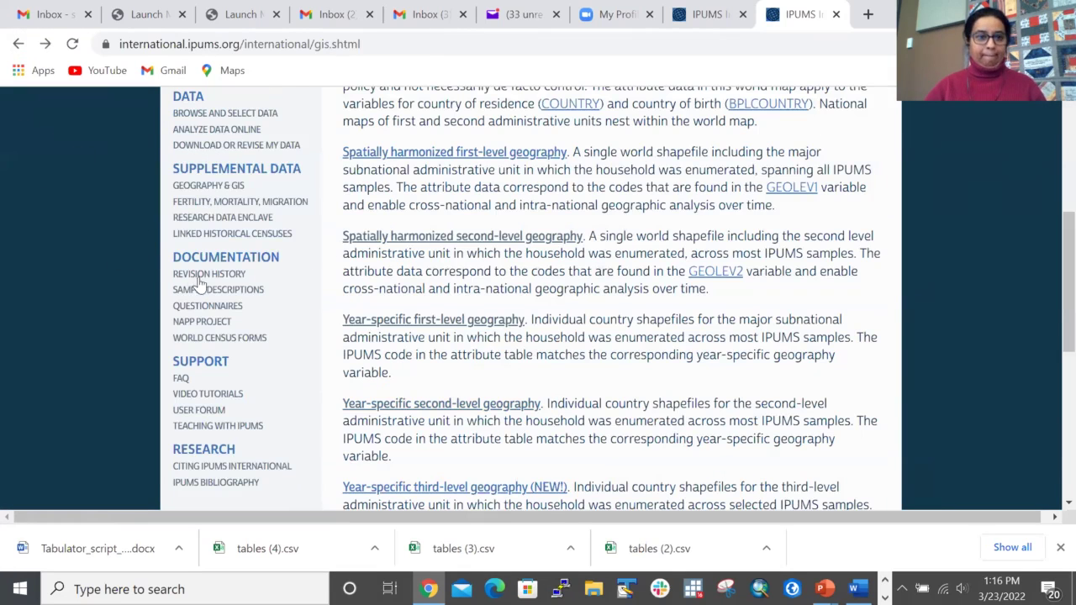
scroll(99, 270, "up", 4)
scroll(101, 283, "down", 3)
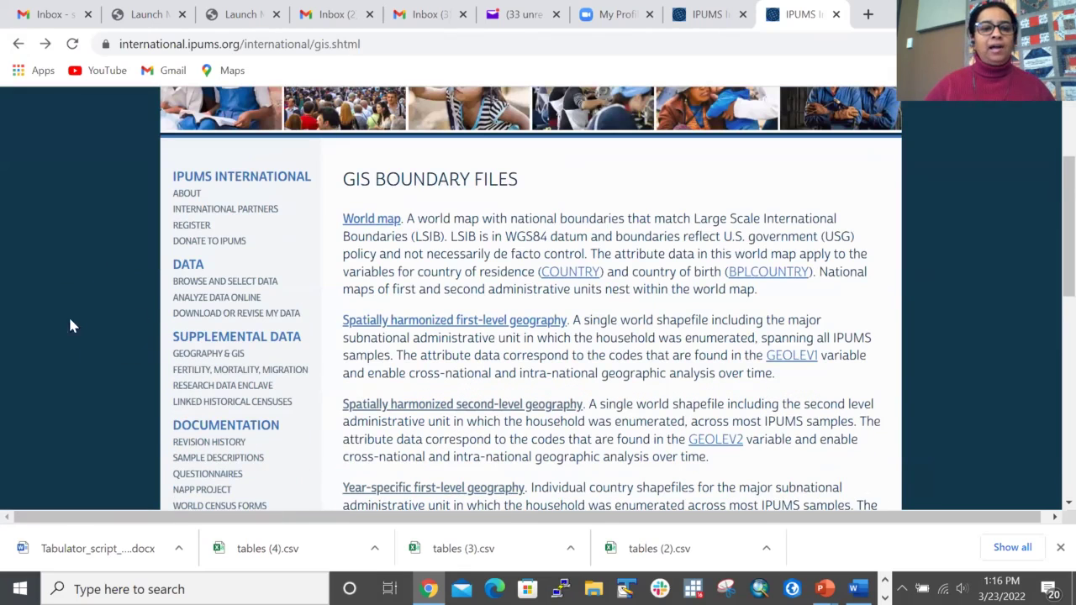
left_click(236, 300)
scroll(516, 288, "down", 2)
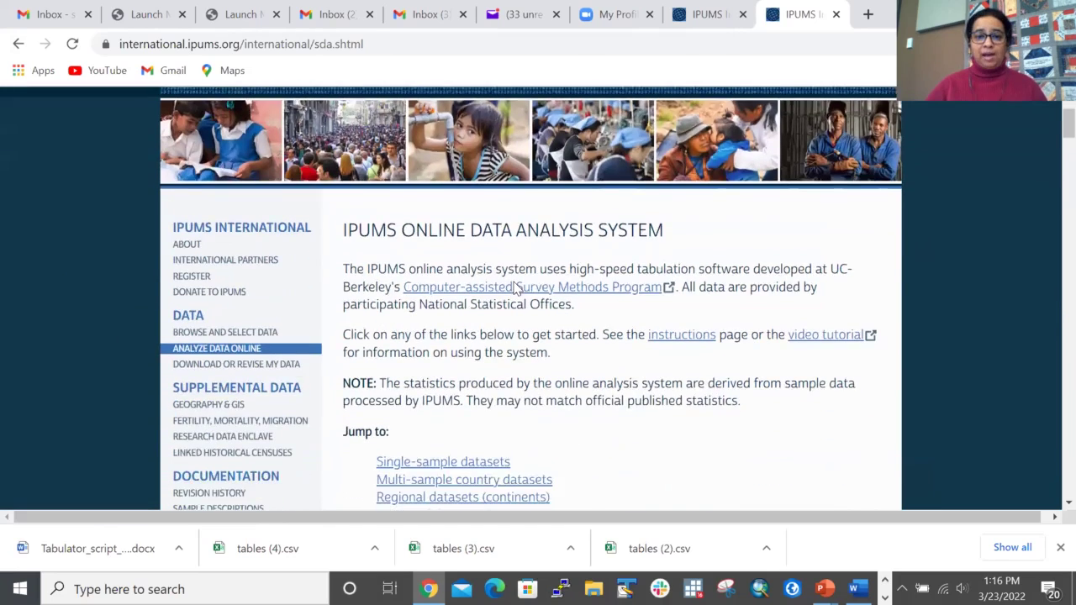
Step: Scroll the dataset tables to find Ghana 1984-2010 under multi-sample country datasets
scroll(515, 288, "down", 2)
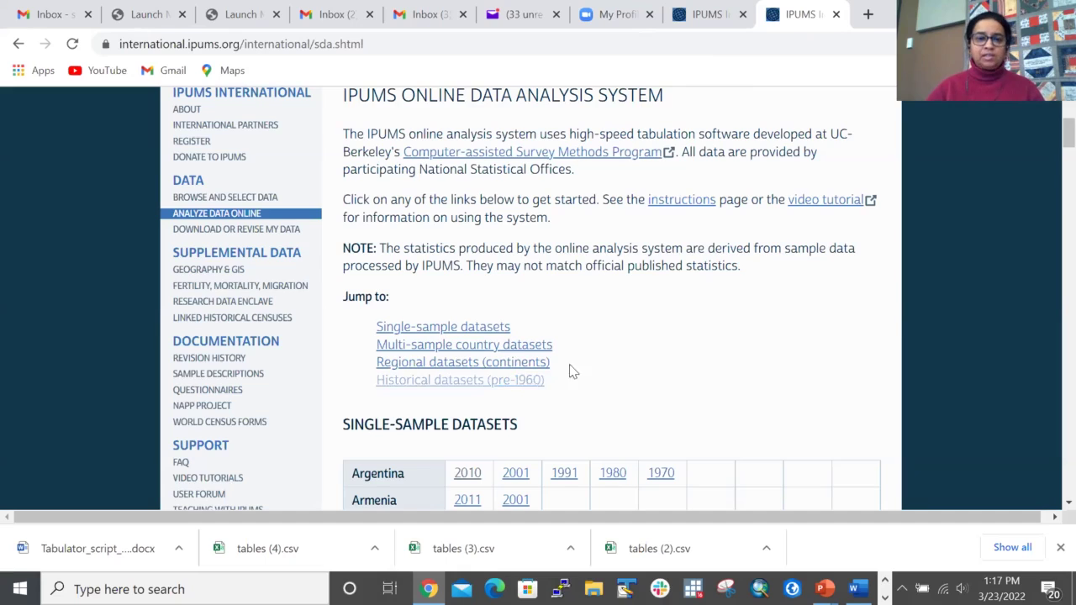
scroll(616, 348, "down", 2)
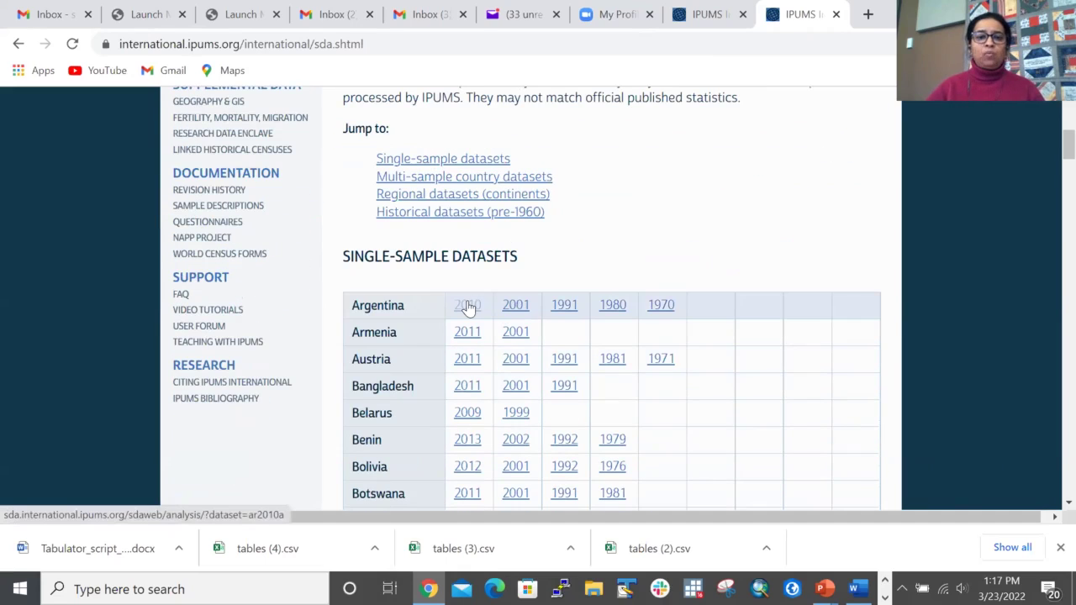
scroll(515, 303, "down", 18)
scroll(515, 309, "down", 15)
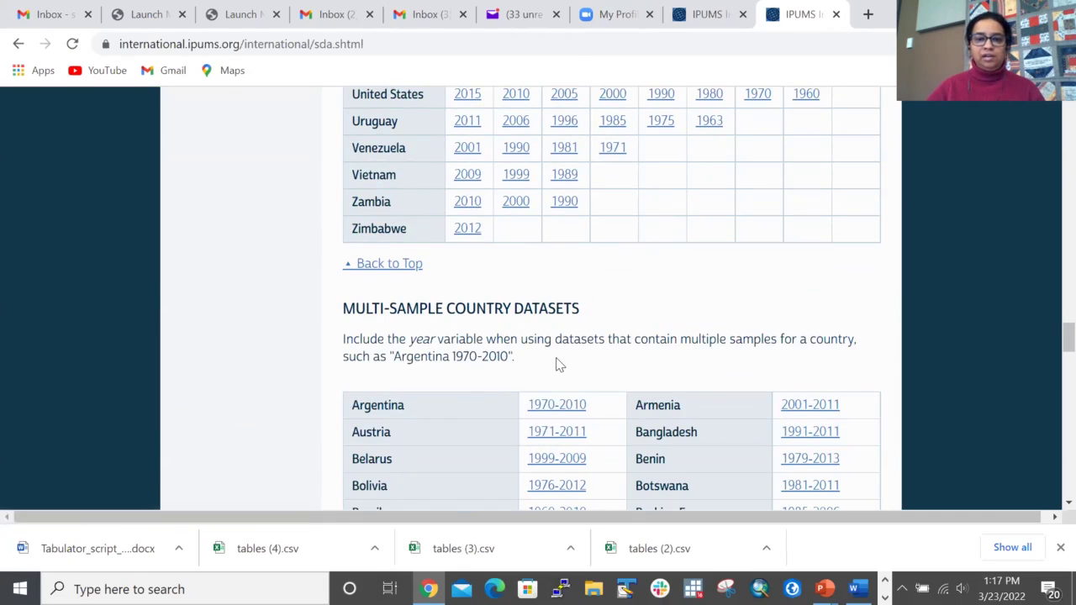
scroll(552, 319, "down", 13)
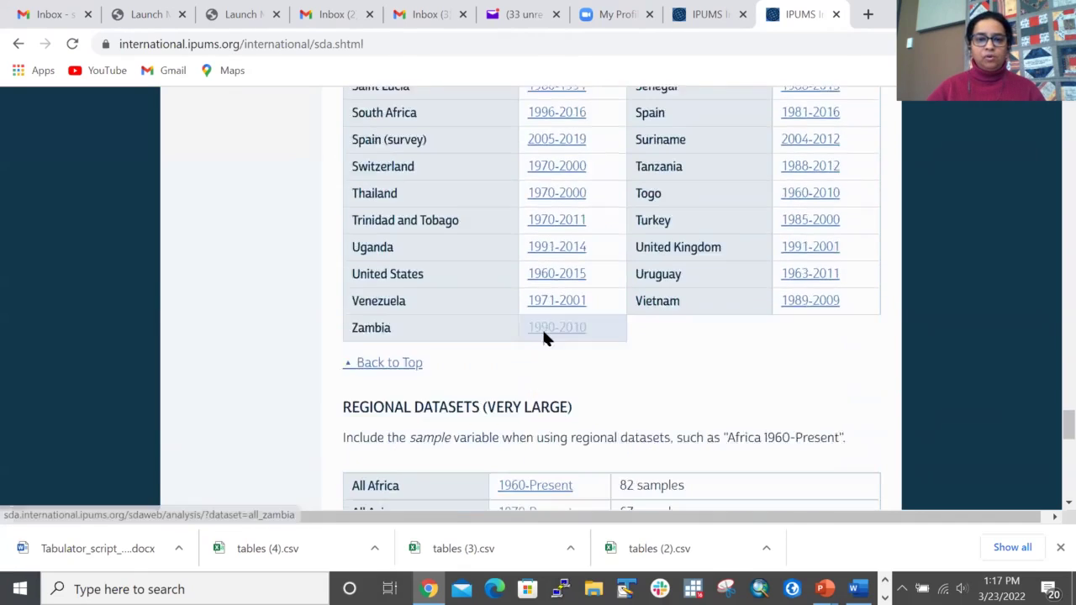
scroll(545, 337, "down", 9)
scroll(537, 328, "up", 3)
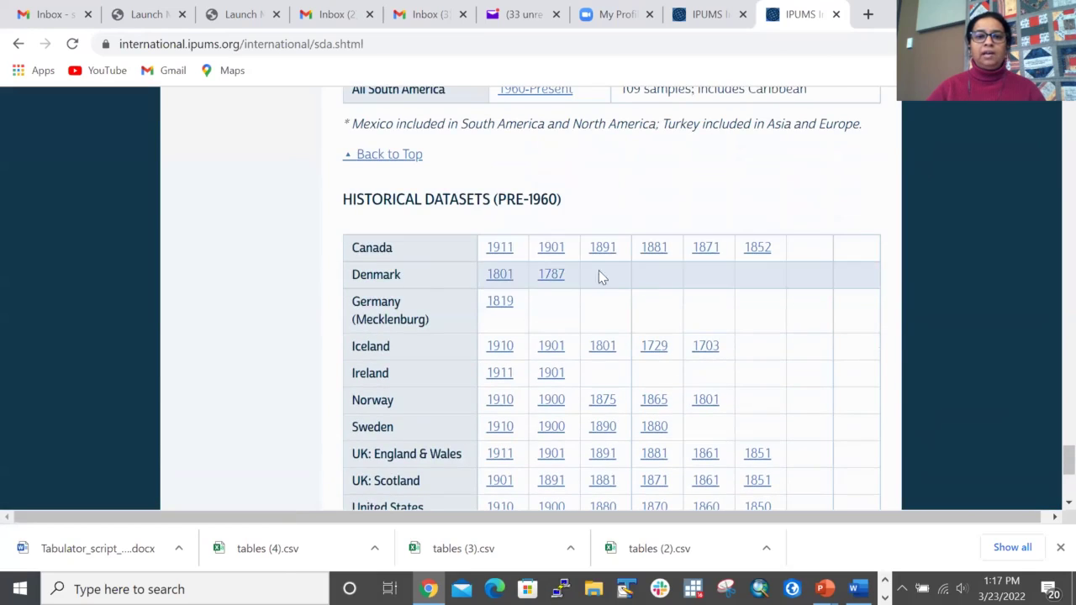
scroll(473, 177, "up", 3)
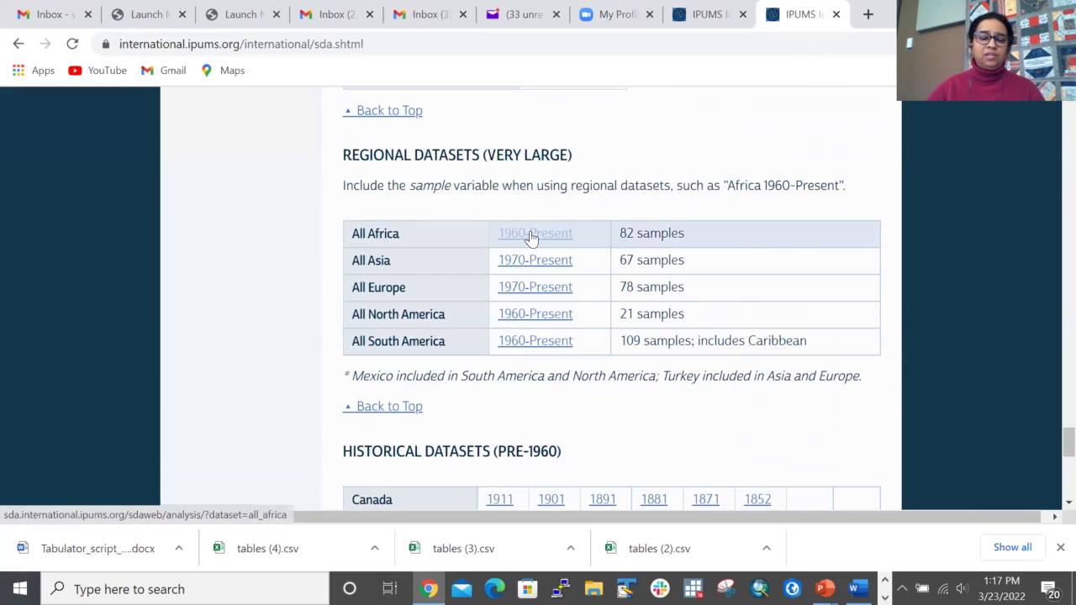
scroll(581, 278, "up", 4)
scroll(579, 271, "up", 5)
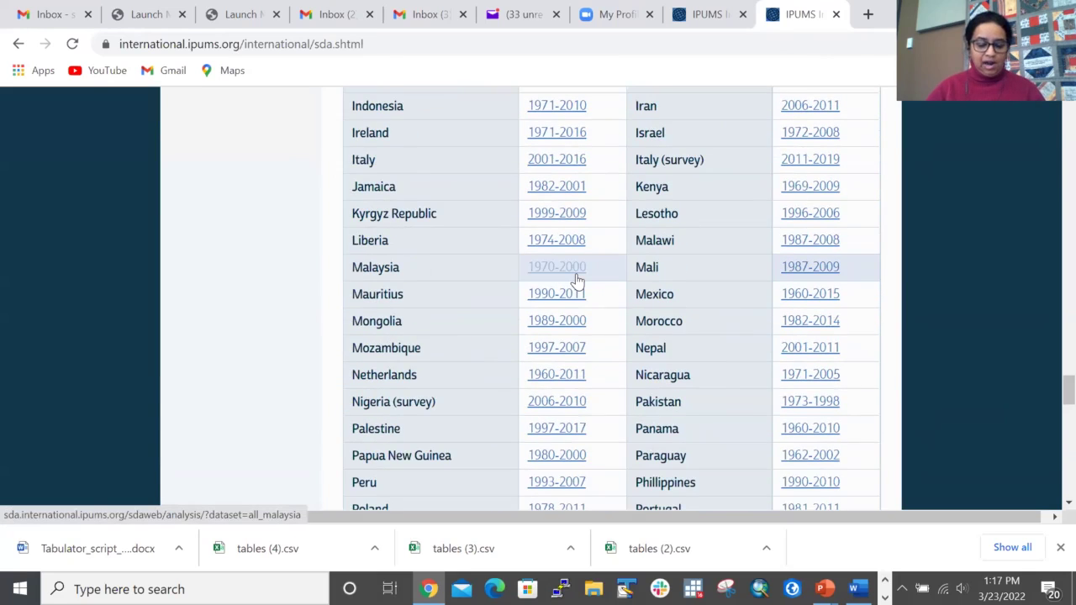
scroll(576, 280, "up", 5)
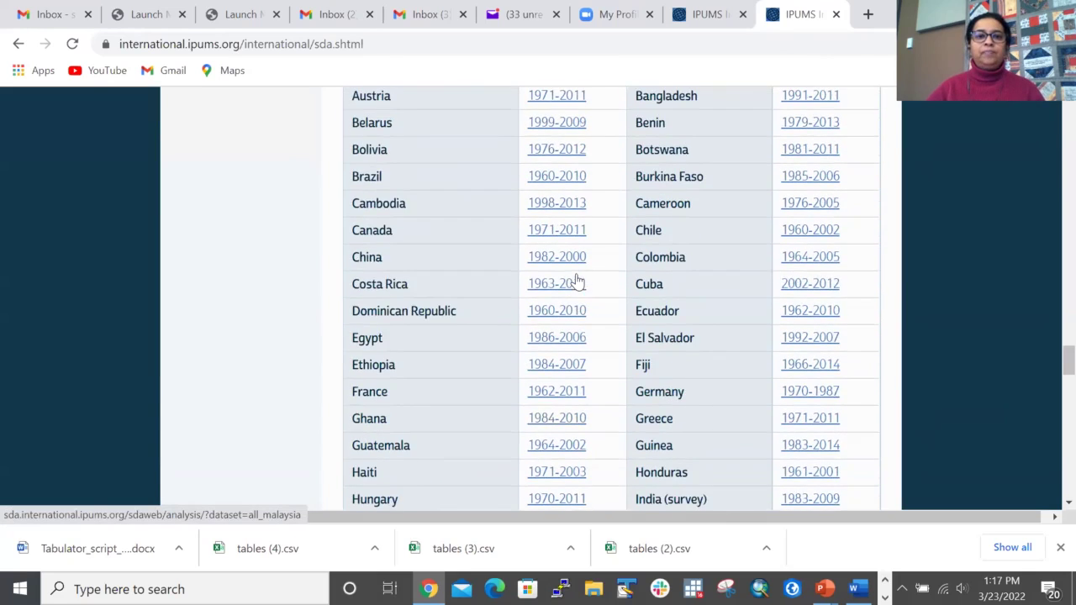
Step: Open the Ghana 1984-2010 dataset, retrying after the first attempt hits an error page
left_click(563, 423)
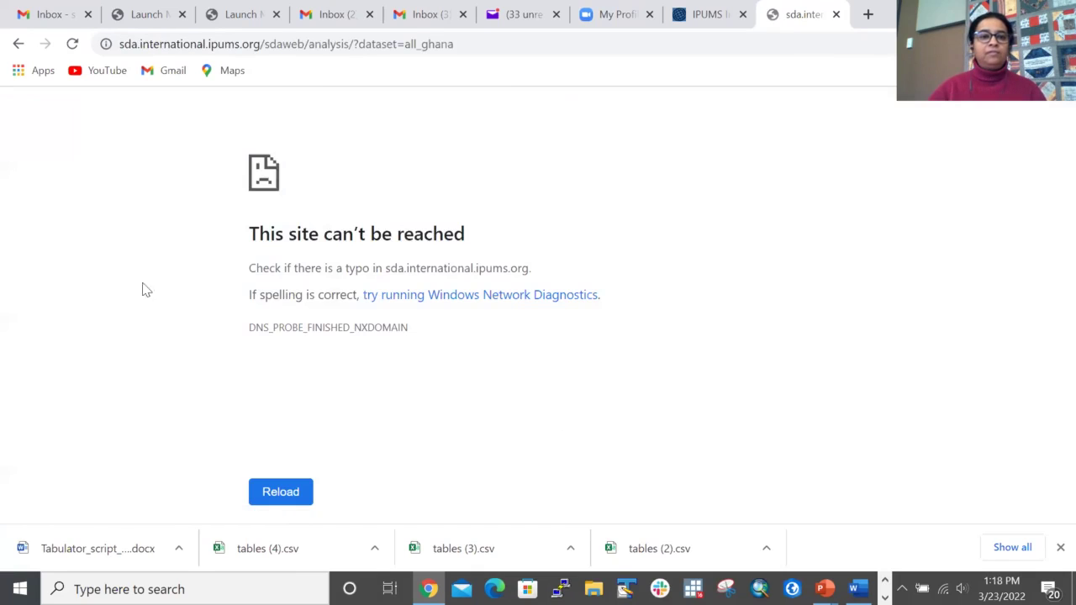
left_click(18, 45)
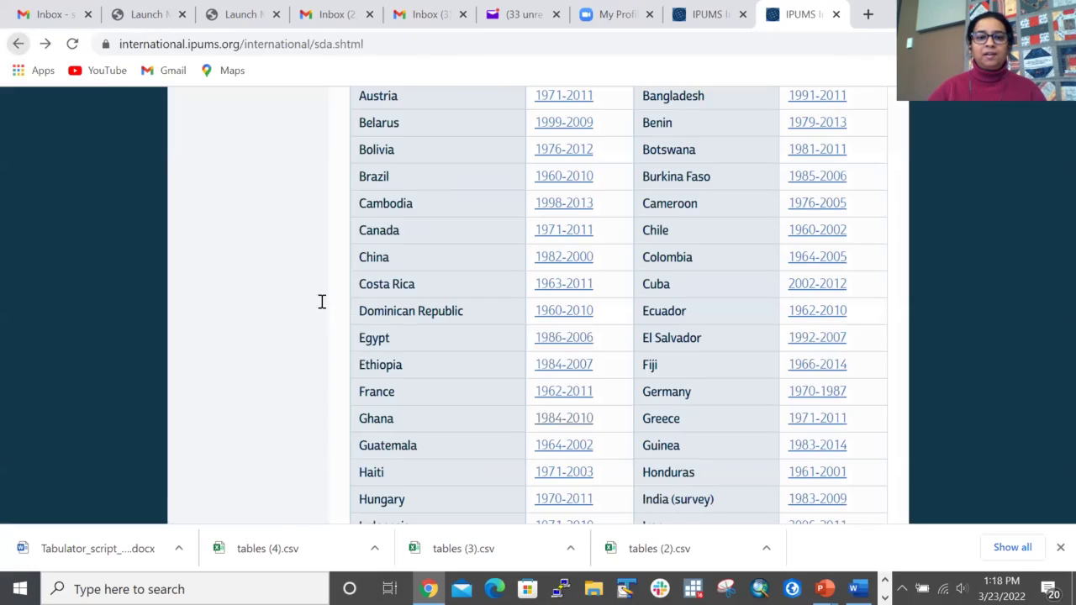
left_click(553, 417)
Step: Sign in with the account e-mail and password
left_click(101, 381)
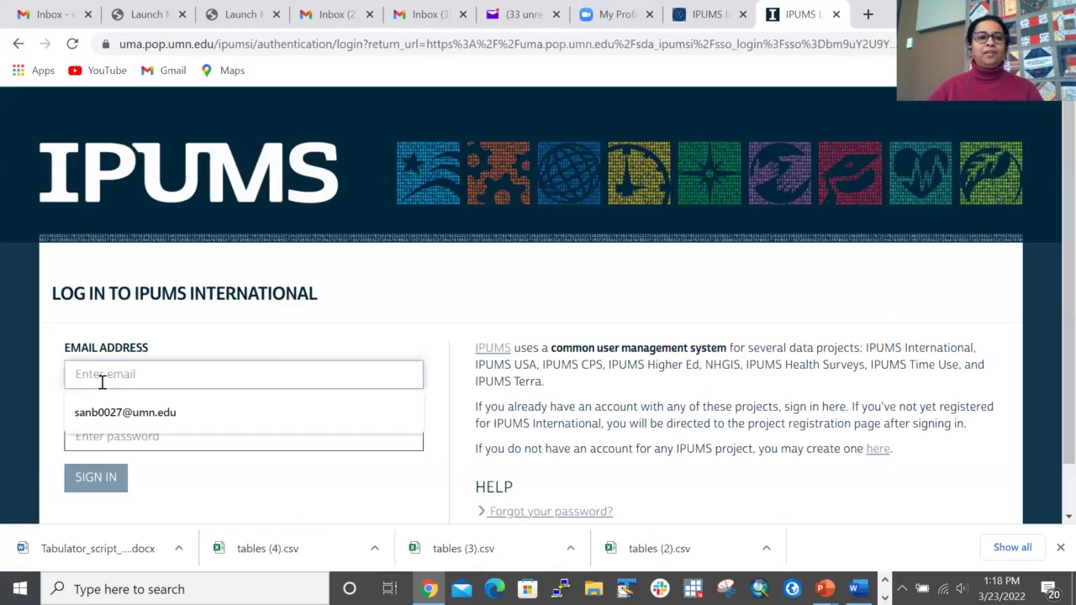
left_click(209, 338)
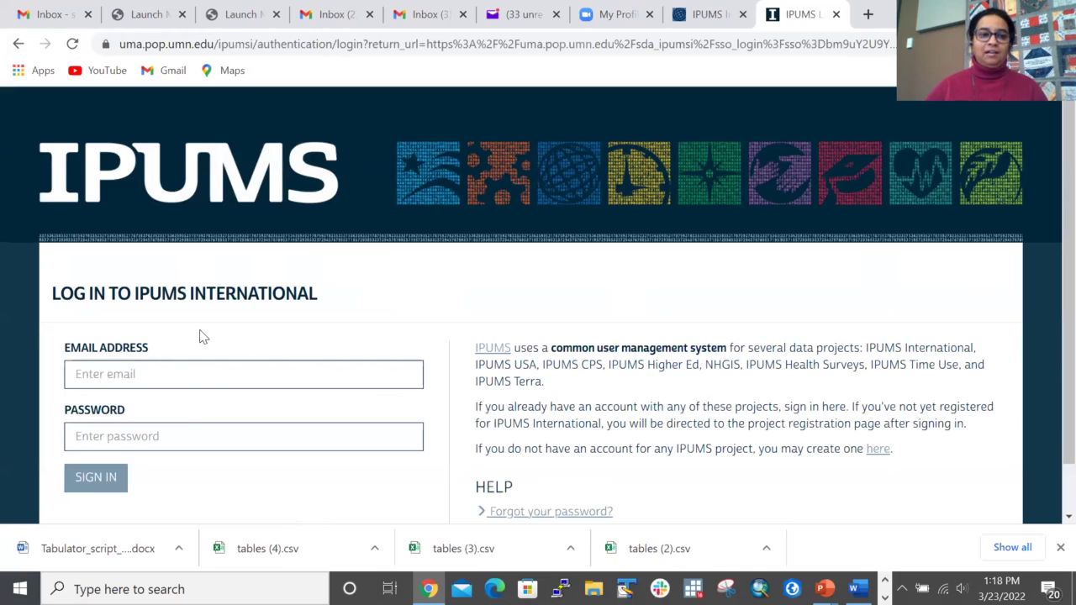
left_click(185, 378)
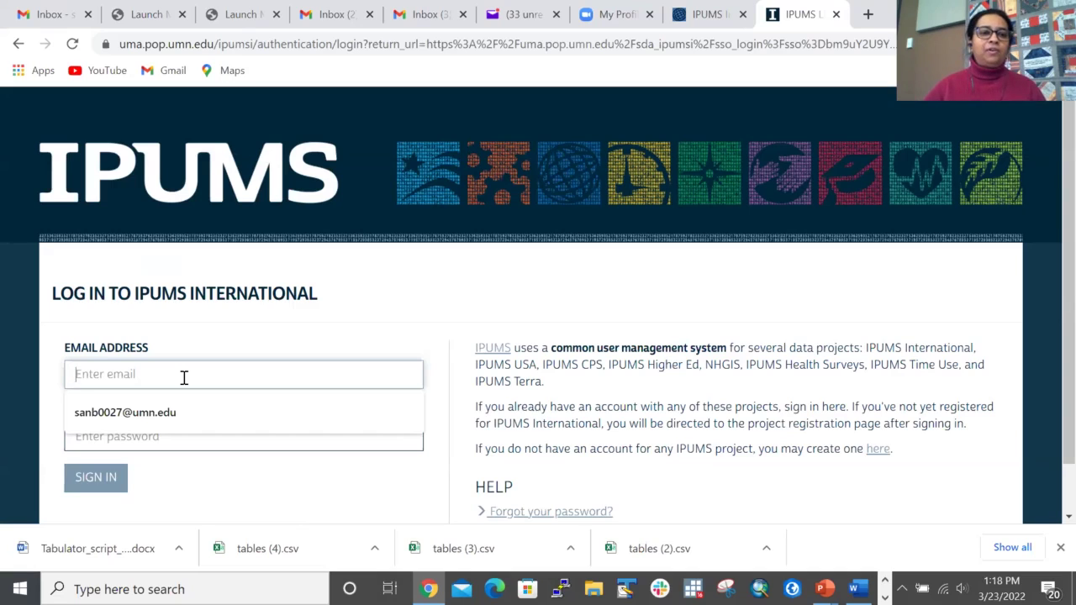
left_click(192, 421)
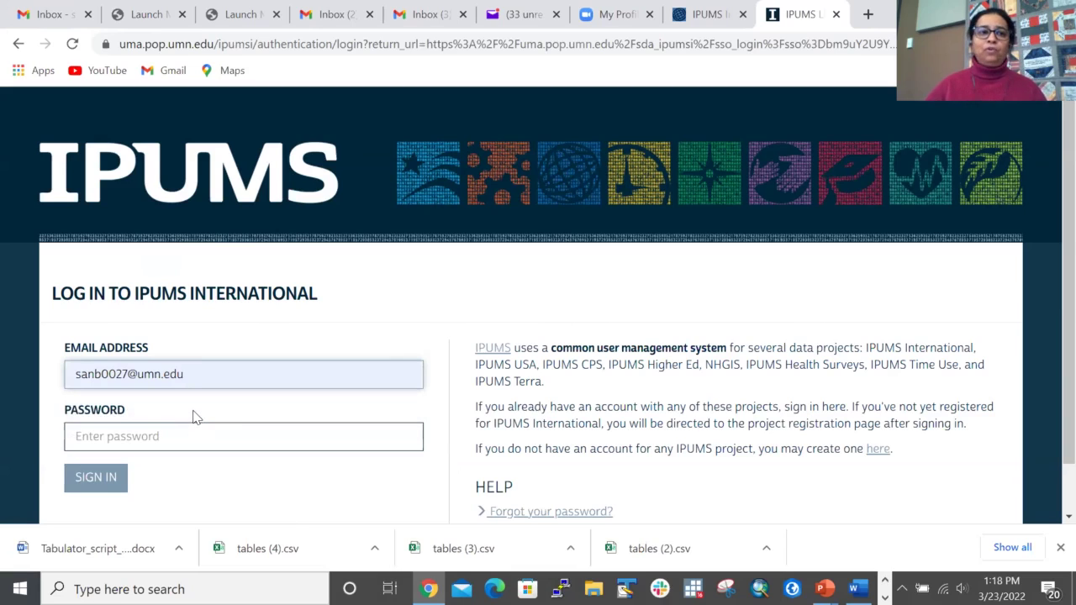
left_click(193, 437)
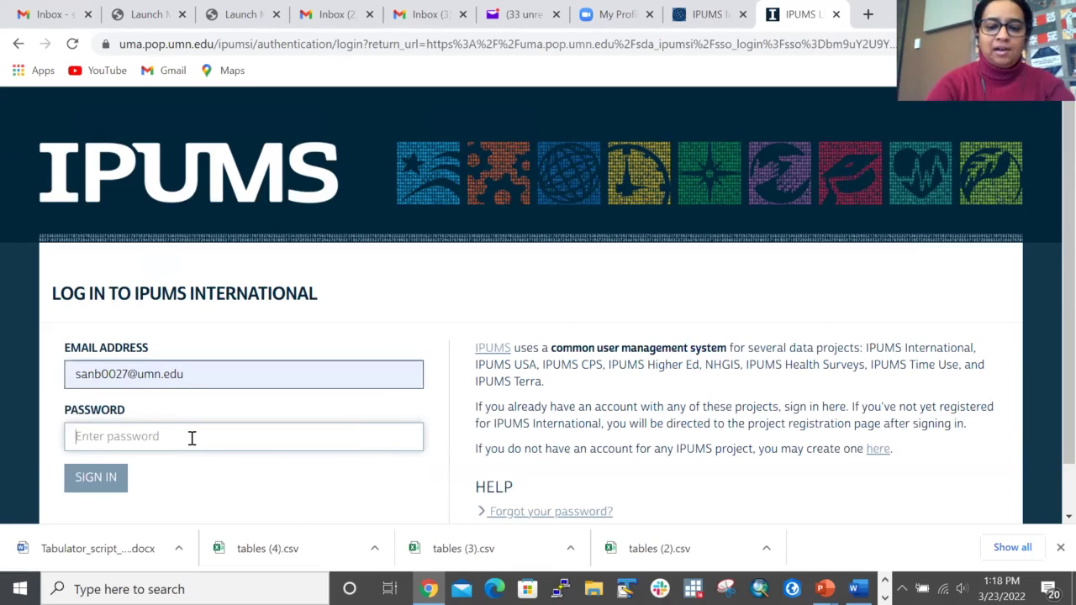
type("•••••")
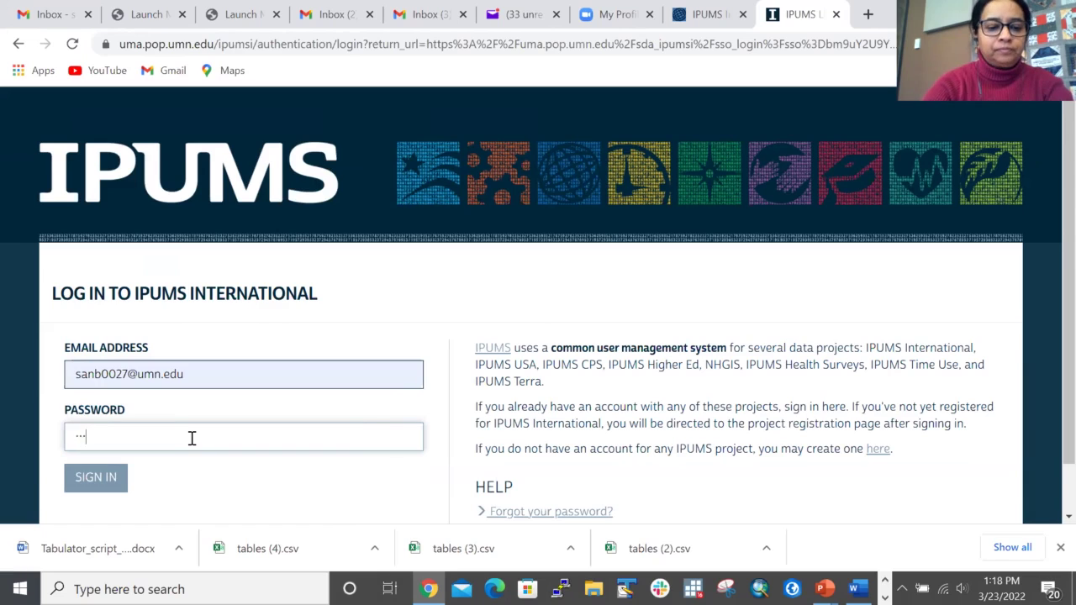
type("••")
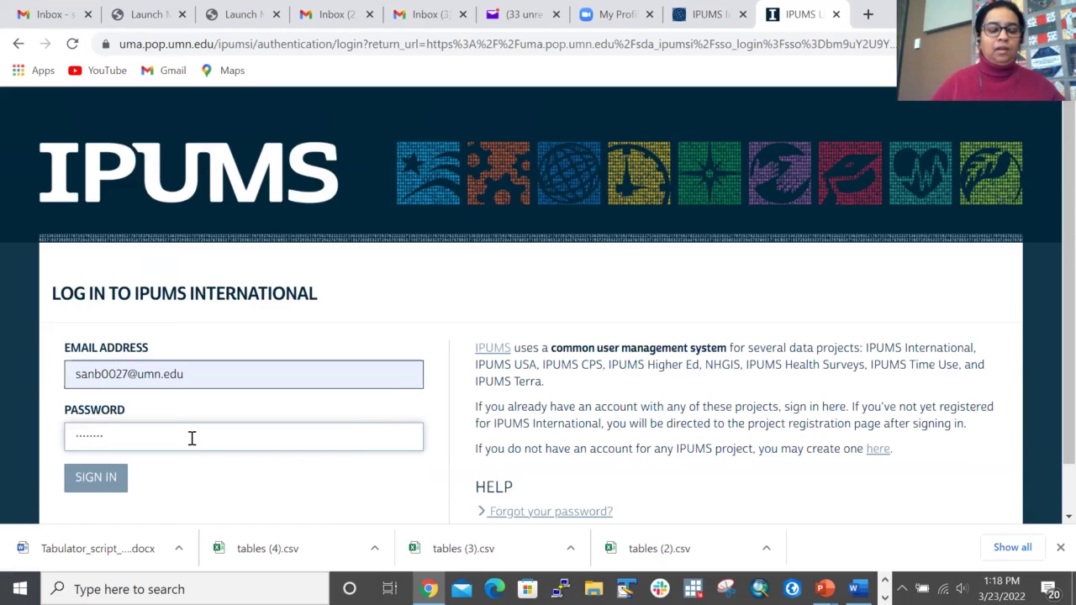
left_click(120, 481)
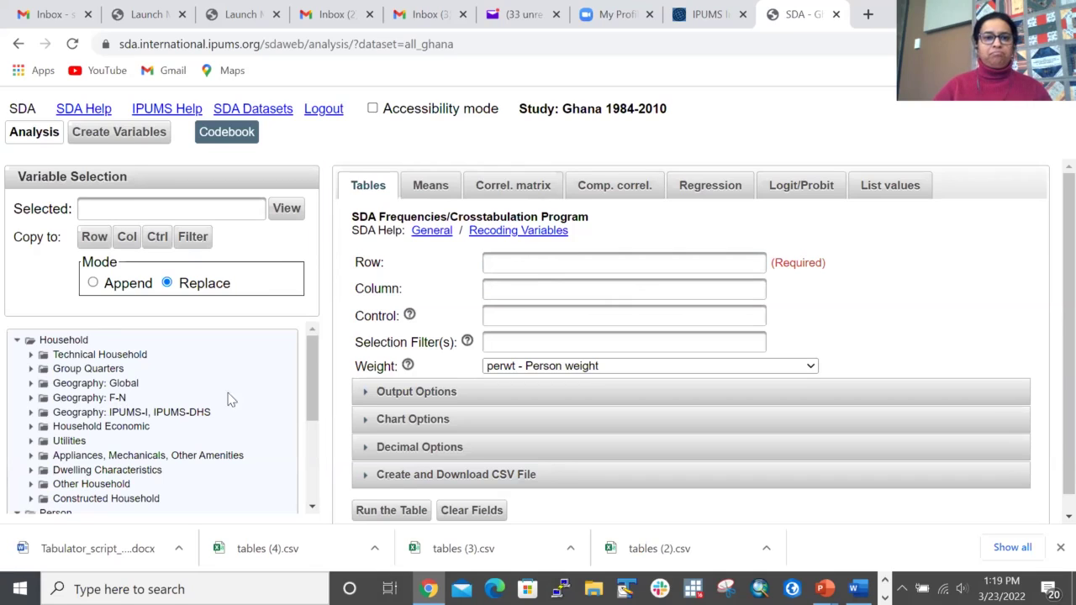
Step: Expand Person > Demographic and copy the sex variable into the Row field
left_click_drag(313, 370, 313, 424)
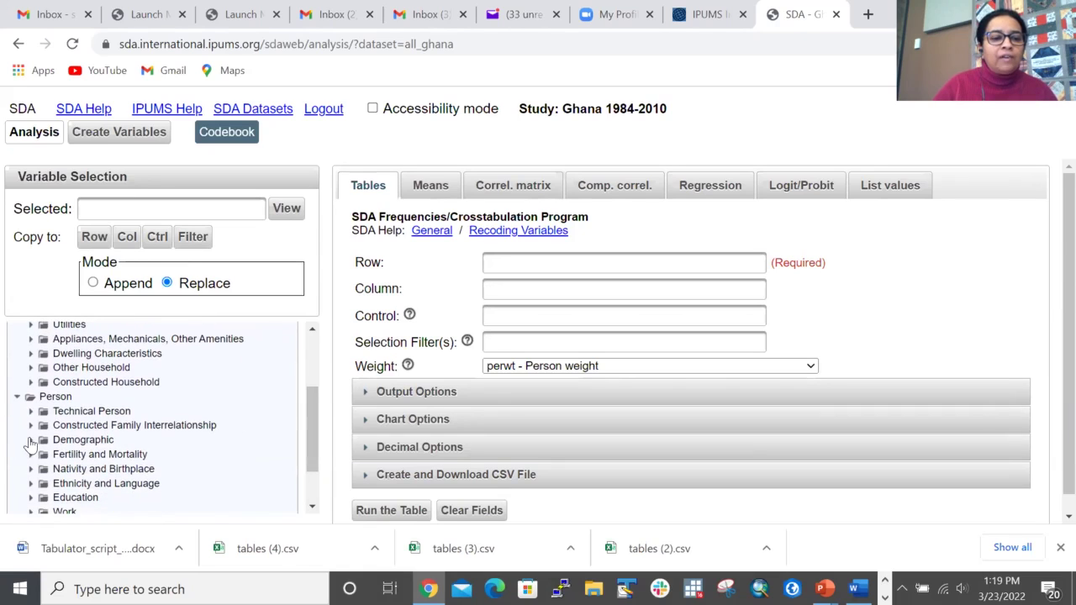
left_click(31, 440)
left_click_drag(310, 384, 295, 407)
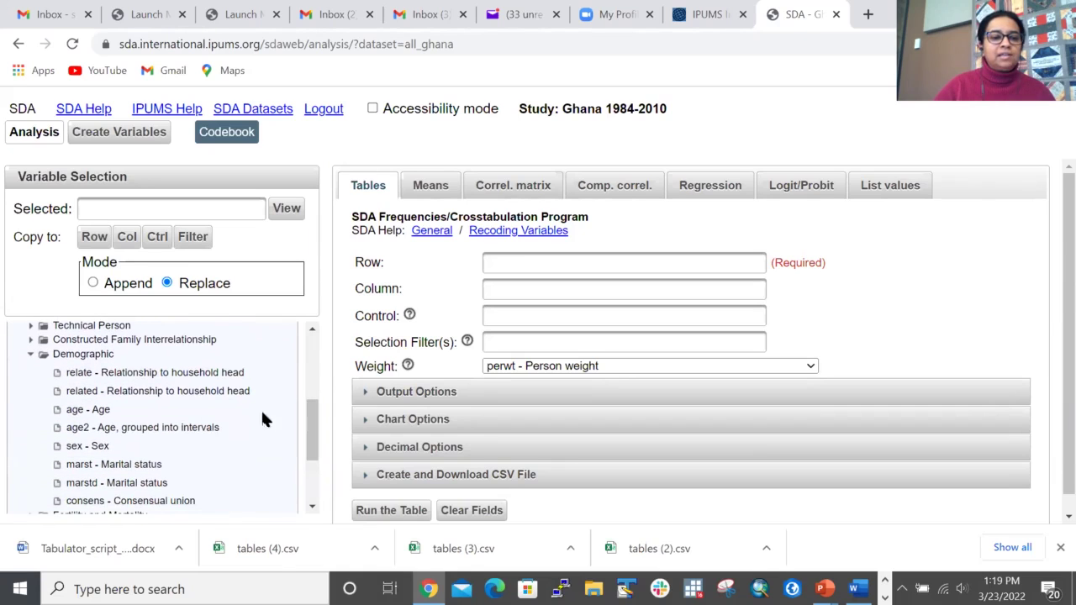
left_click(98, 447)
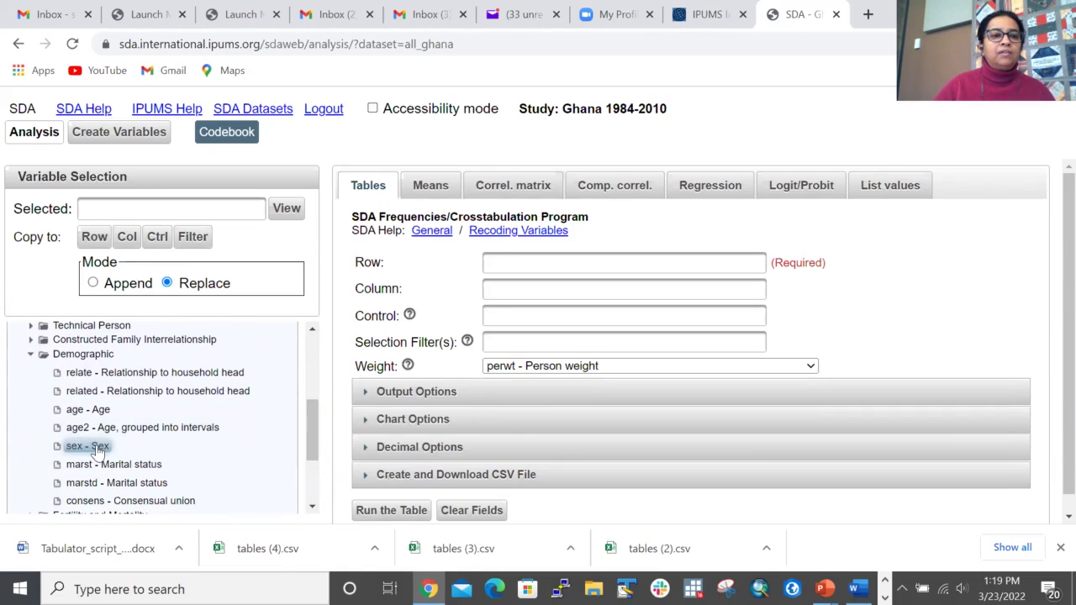
left_click(97, 447)
left_click(97, 238)
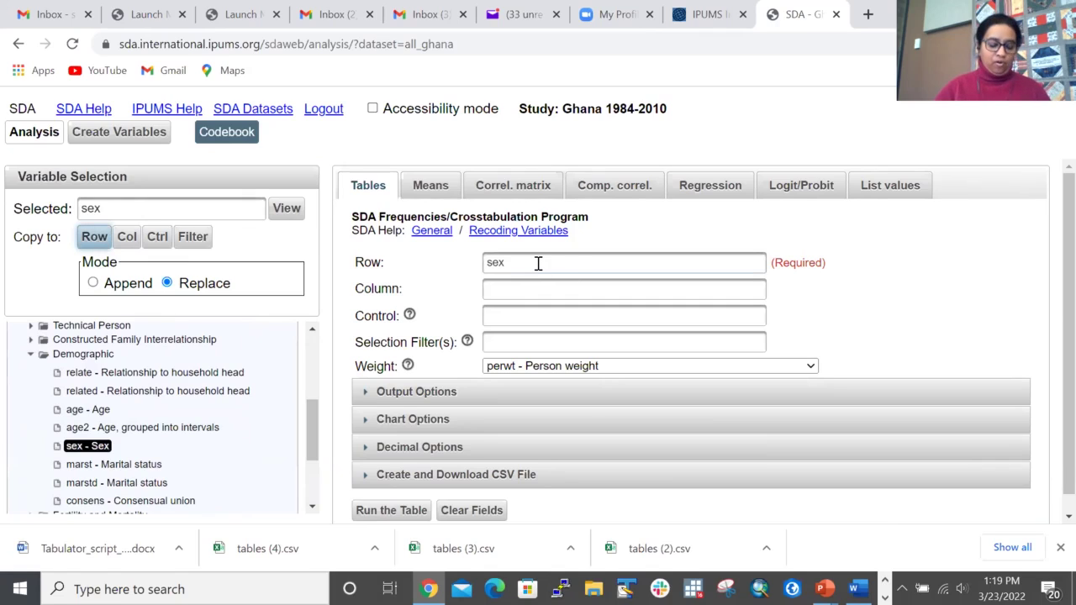
left_click(384, 512)
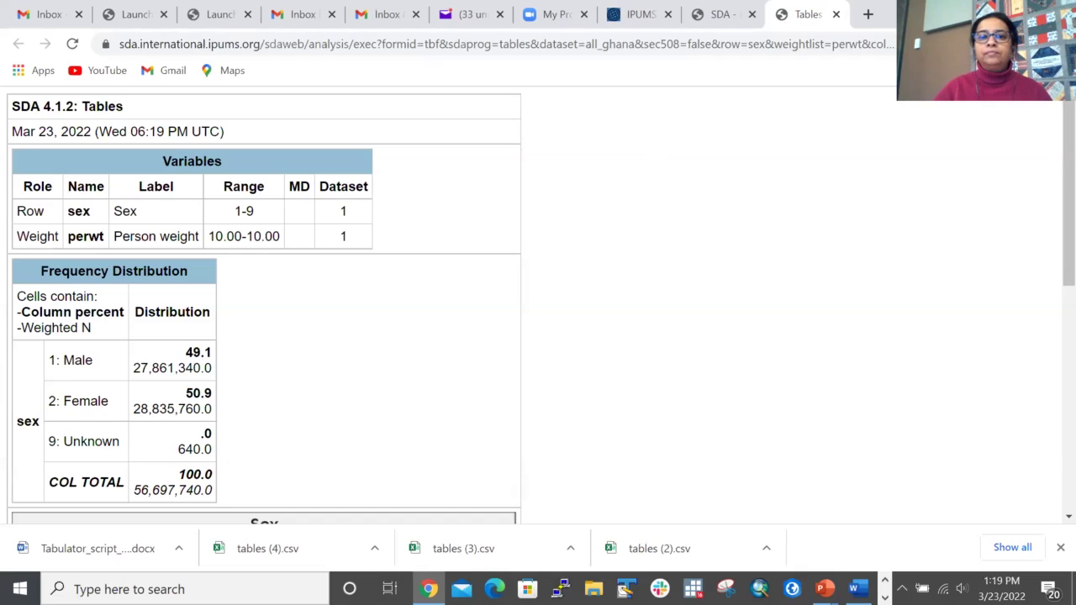
key("super+Down")
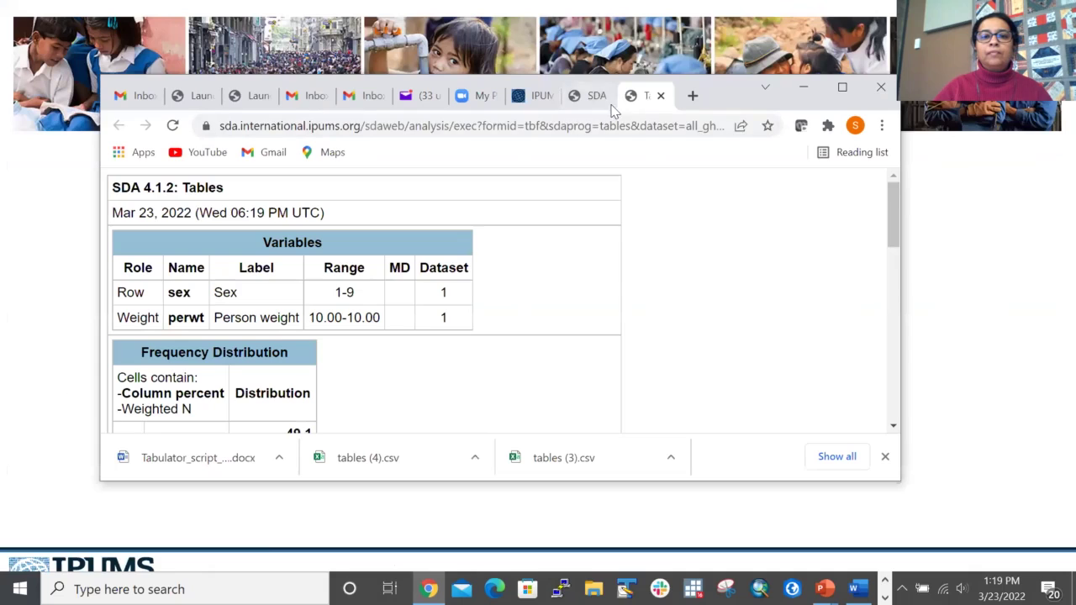
left_click(595, 99)
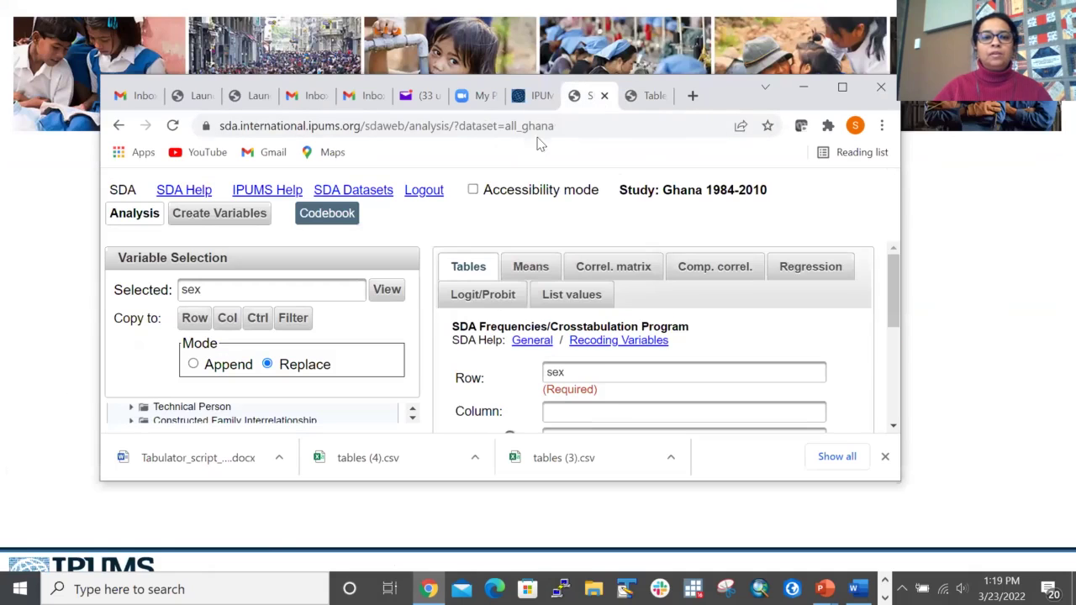
left_click(654, 98)
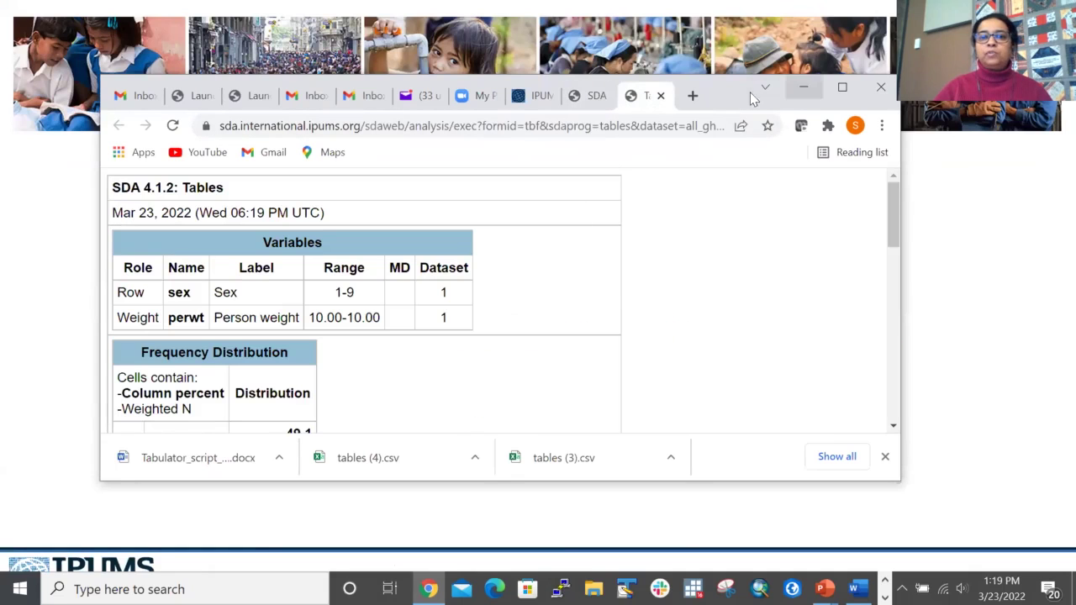
left_click(841, 87)
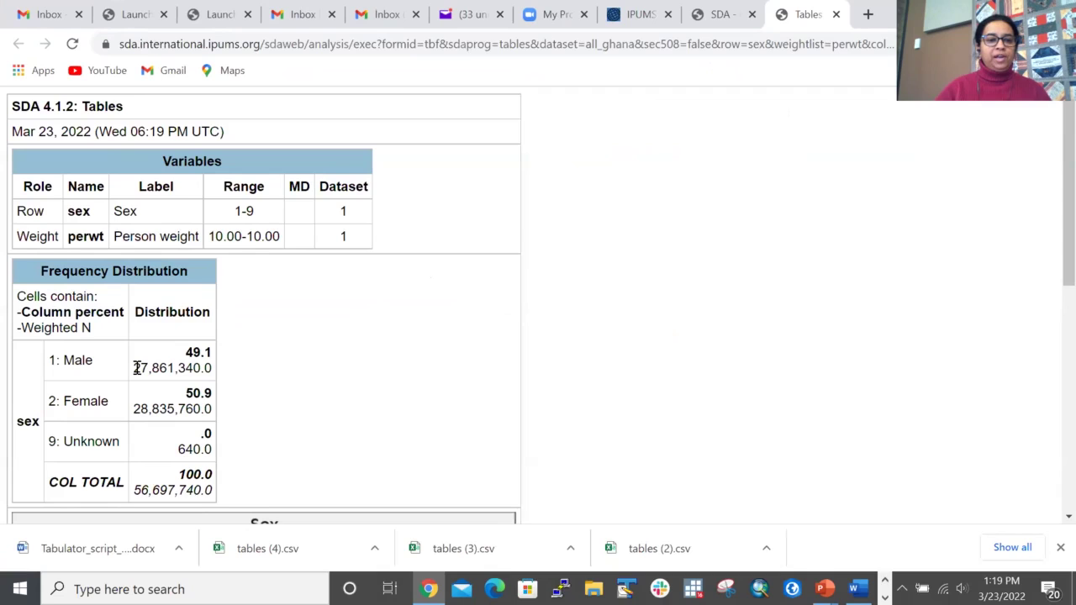
scroll(364, 393, "down", 7)
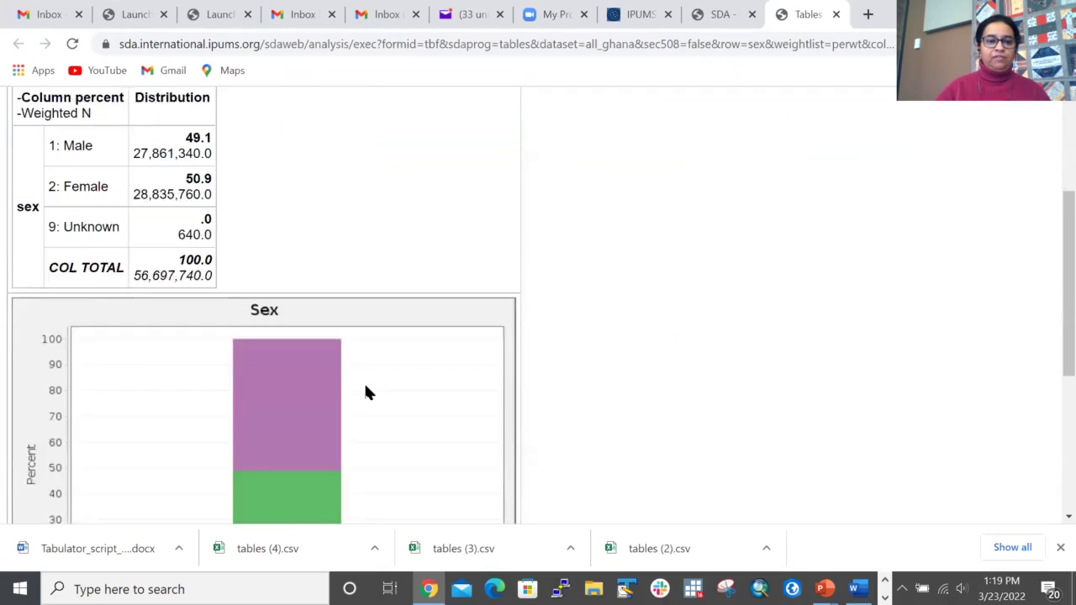
scroll(300, 248, "up", 2)
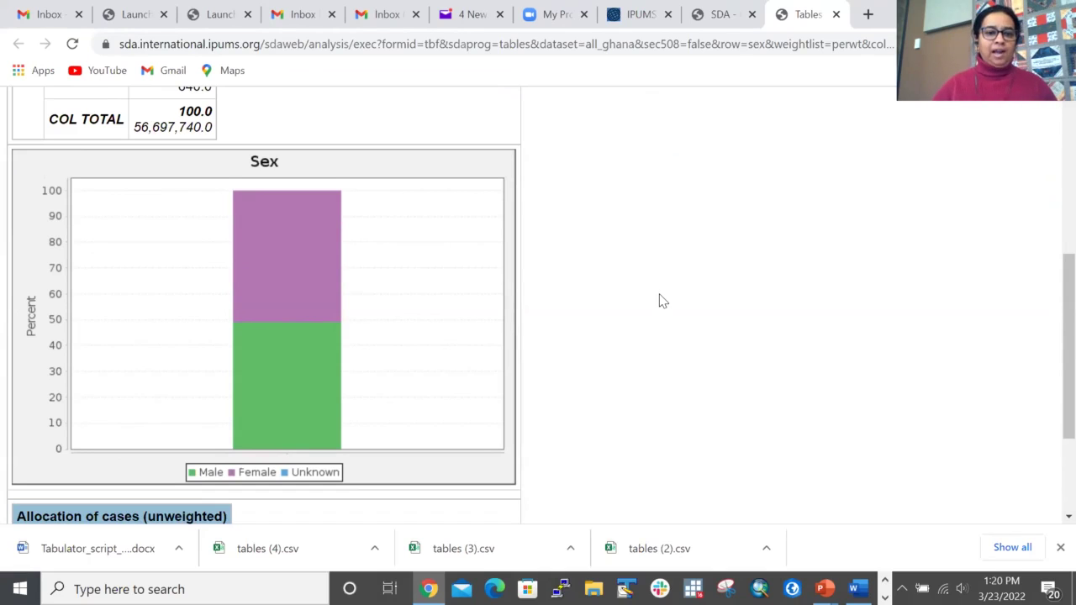
scroll(660, 301, "down", 2)
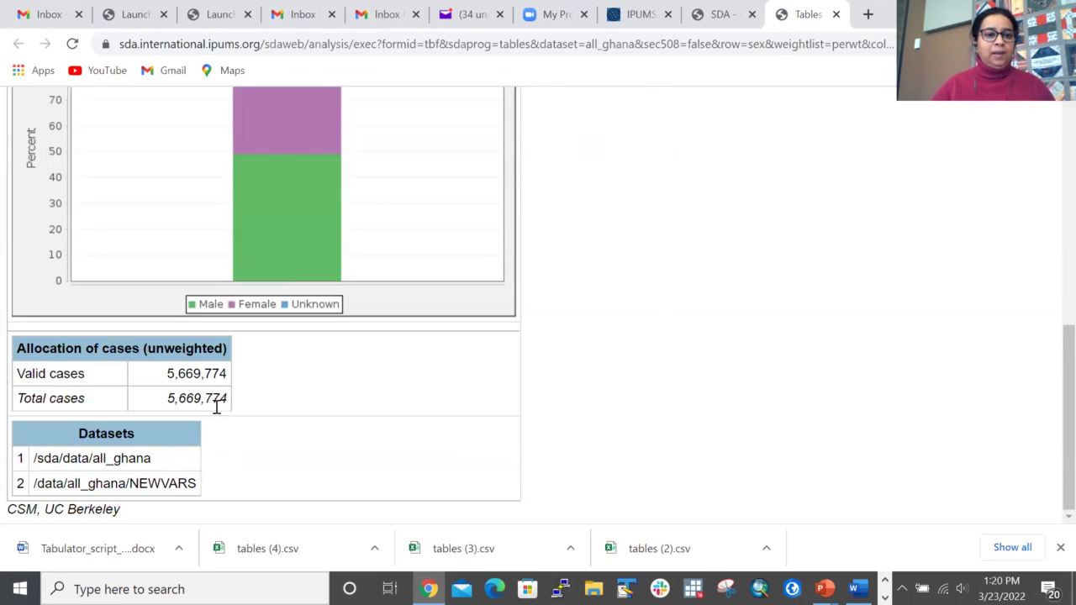
scroll(616, 304, "up", 10)
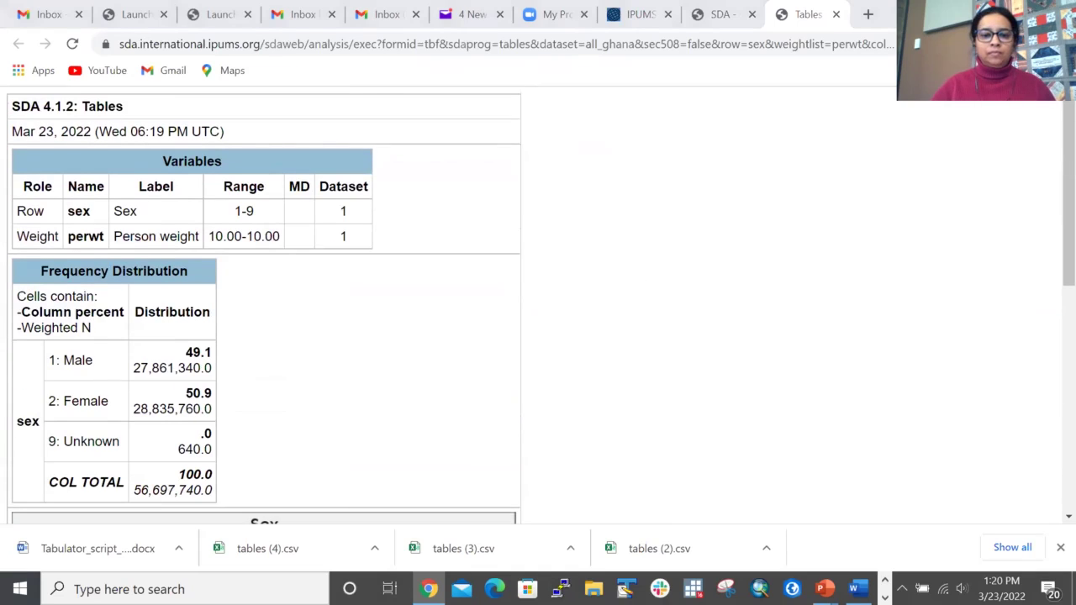
Step: Set Weight to None and run the unweighted frequency table of sex
left_click(721, 17)
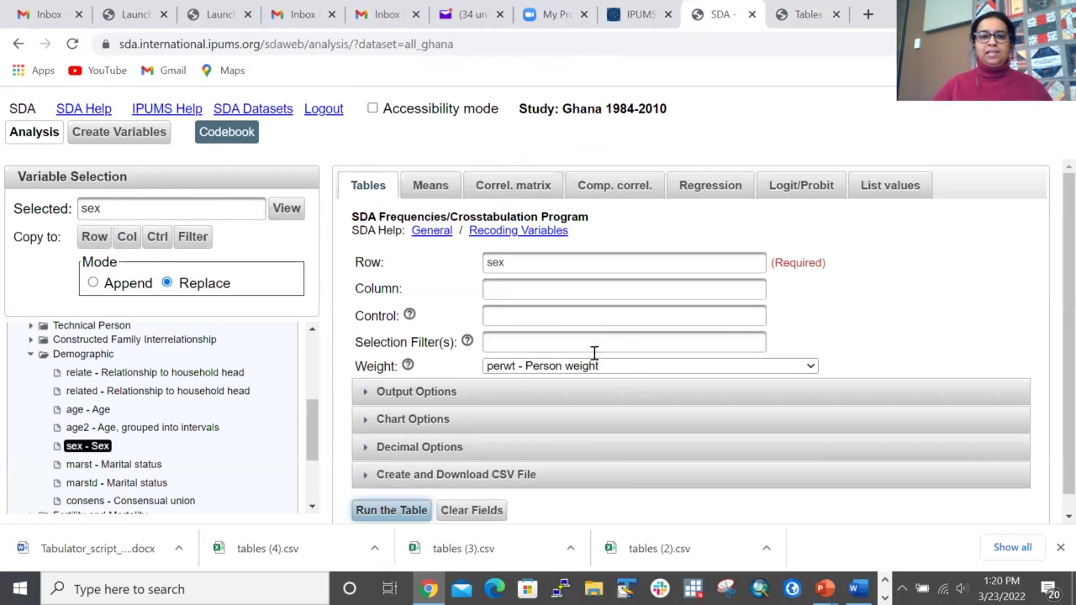
left_click(811, 366)
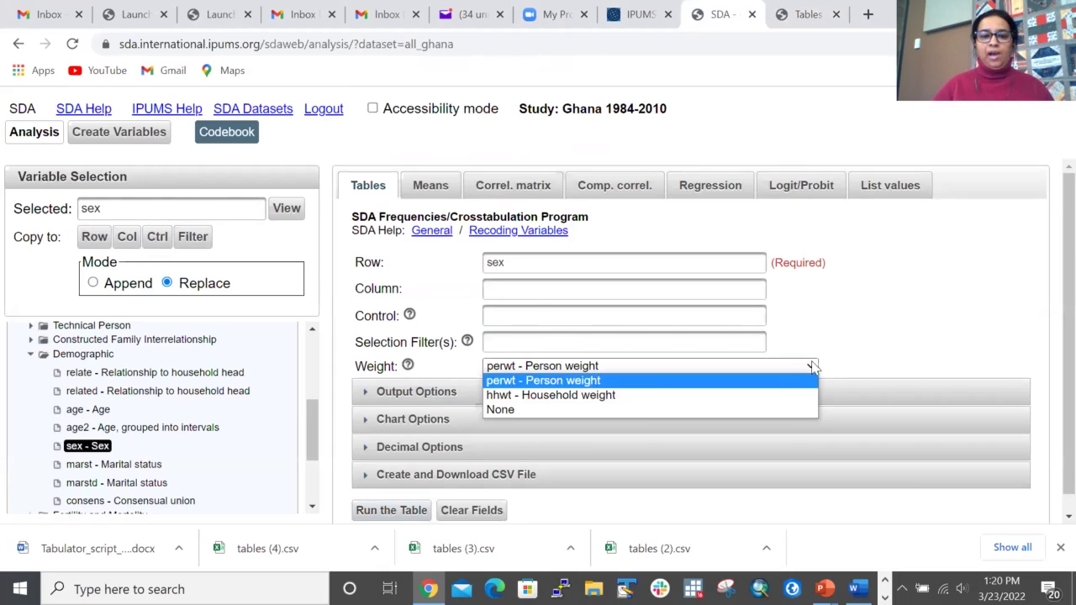
left_click(532, 410)
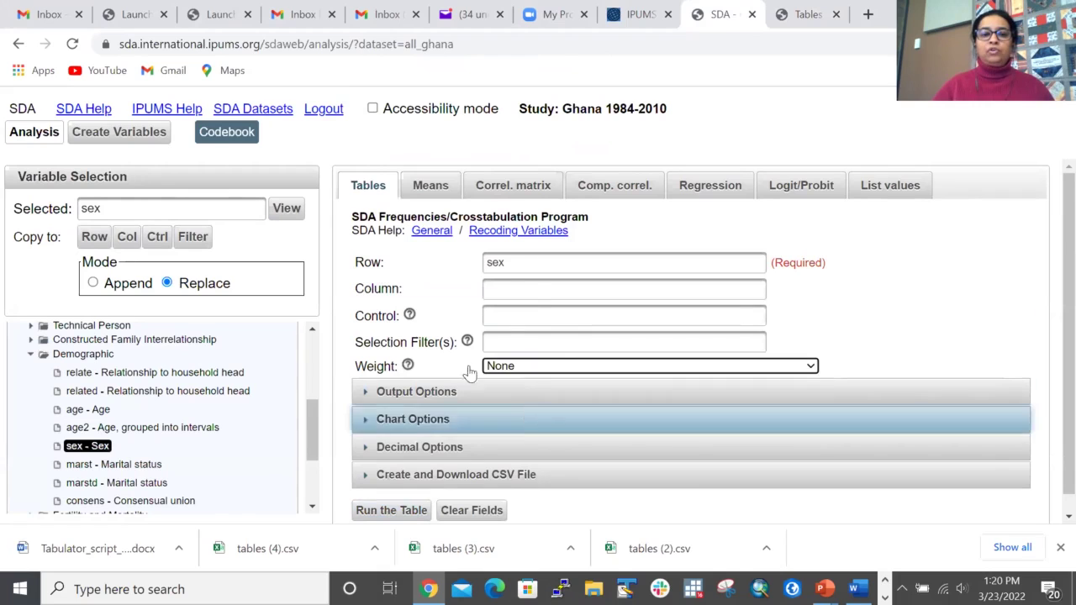
scroll(529, 320, "down", 1)
scroll(462, 393, "up", 1)
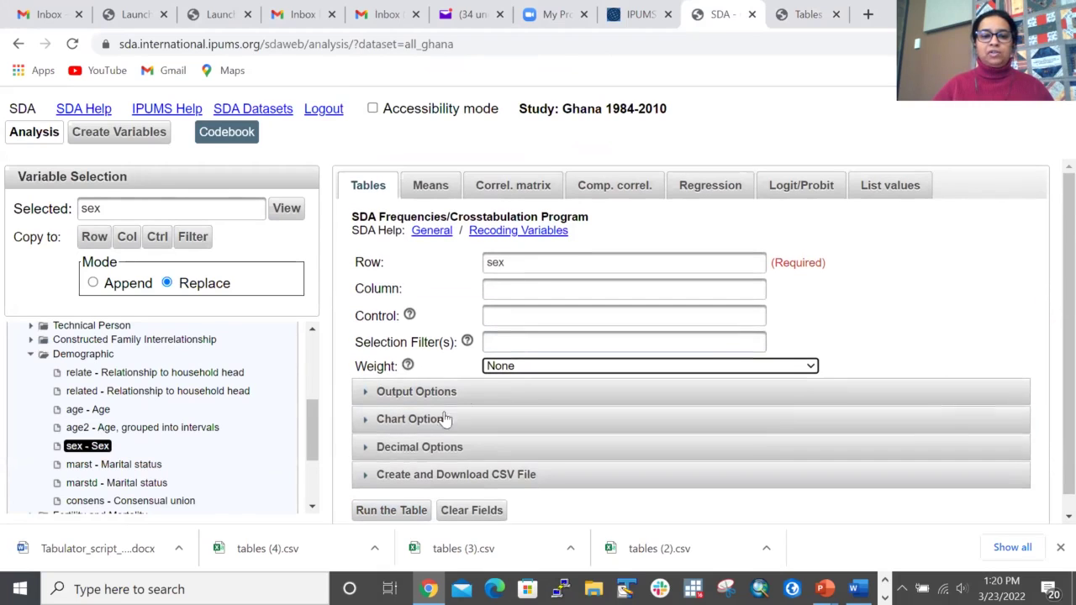
scroll(420, 453, "down", 1)
left_click(399, 493)
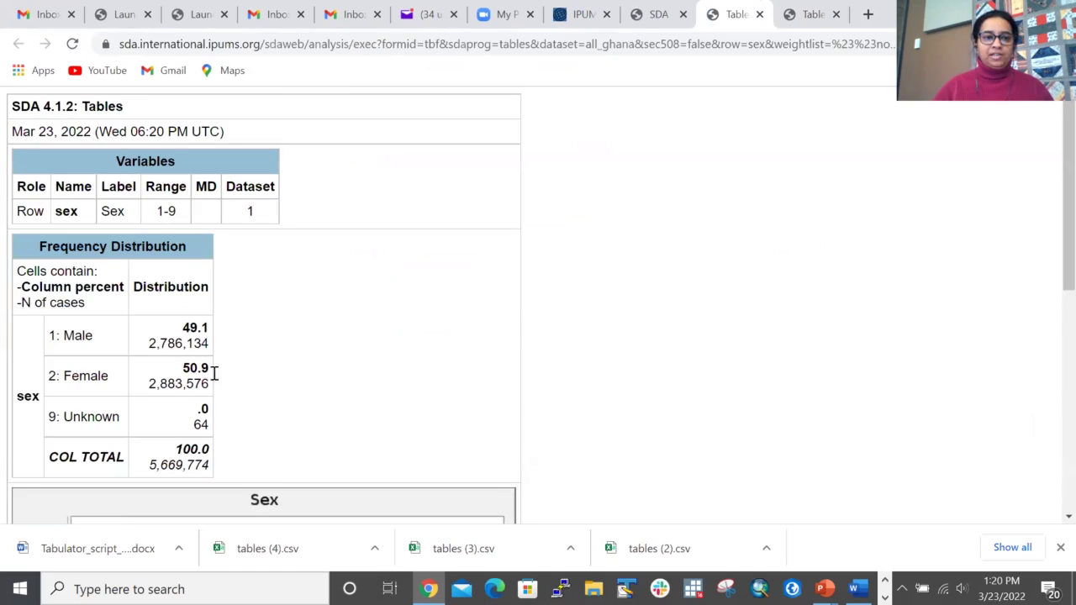
Step: Compare the 5,669,774 unweighted cases against the 56,697,740 weighted total, then return to the form
left_click(805, 16)
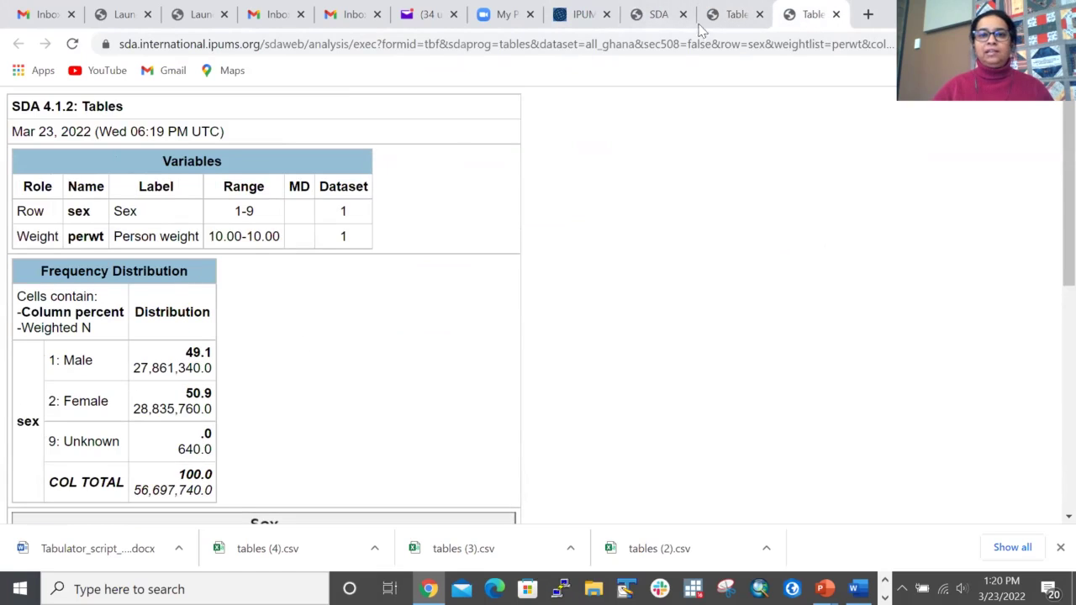
left_click(732, 17)
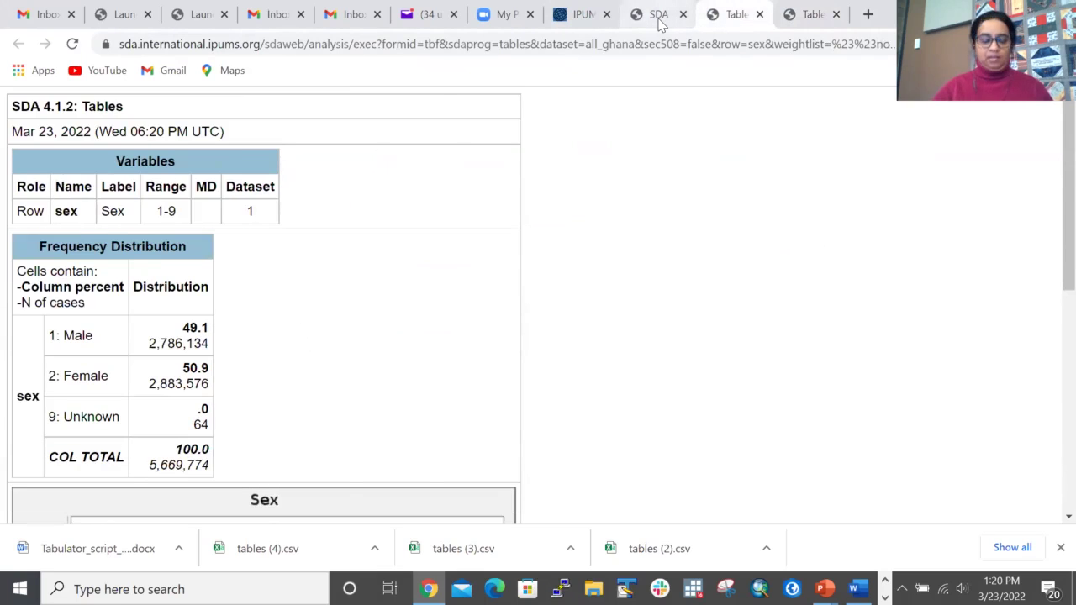
left_click(659, 17)
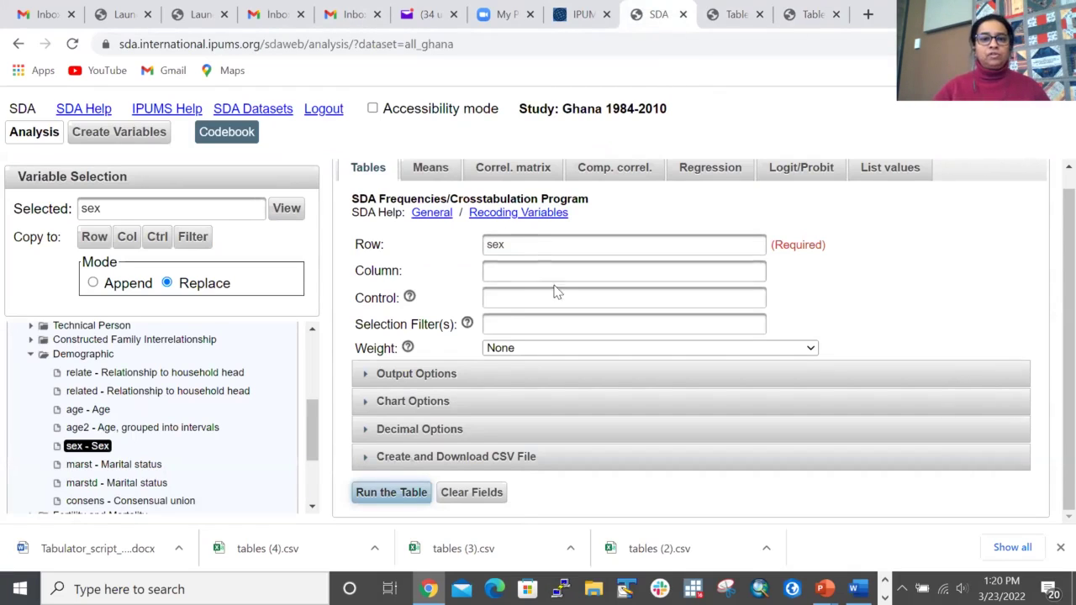
Step: Put year from the Technical Household group into the Column field against sex
left_click(507, 268)
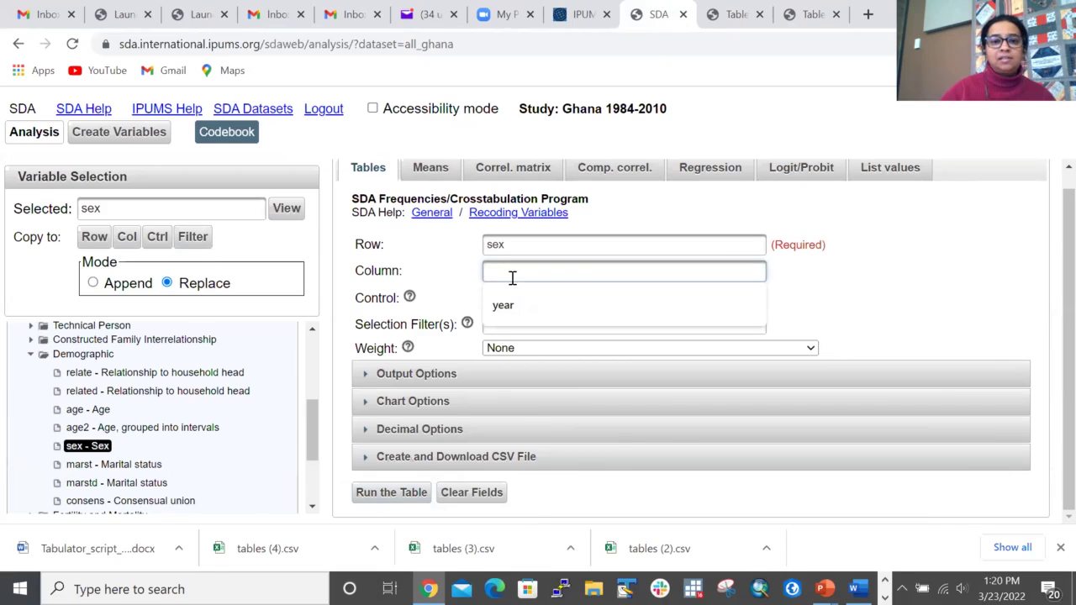
left_click(30, 354)
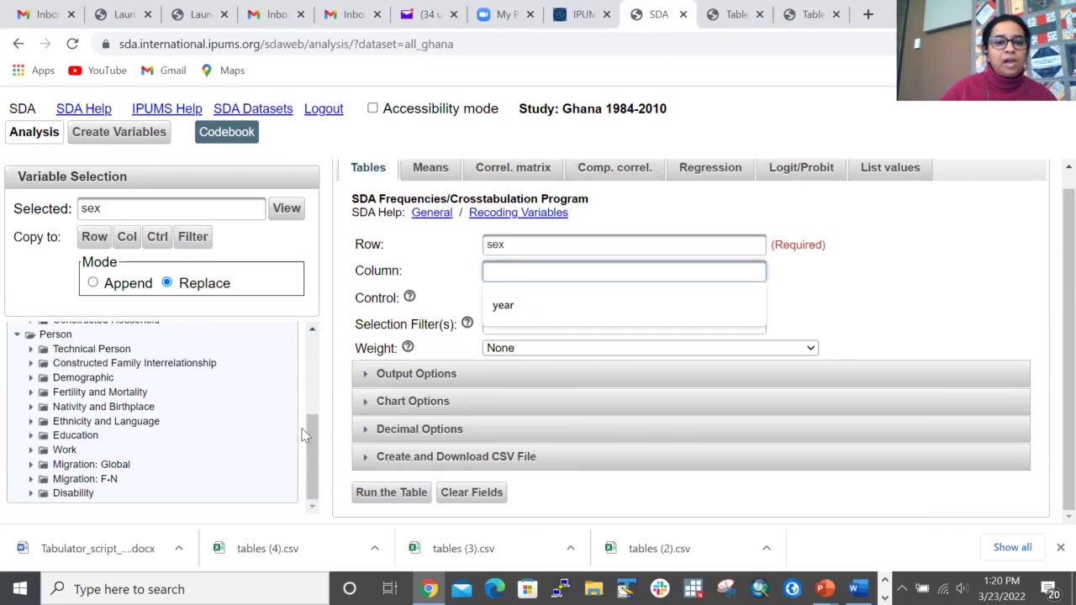
left_click_drag(309, 431, 312, 345)
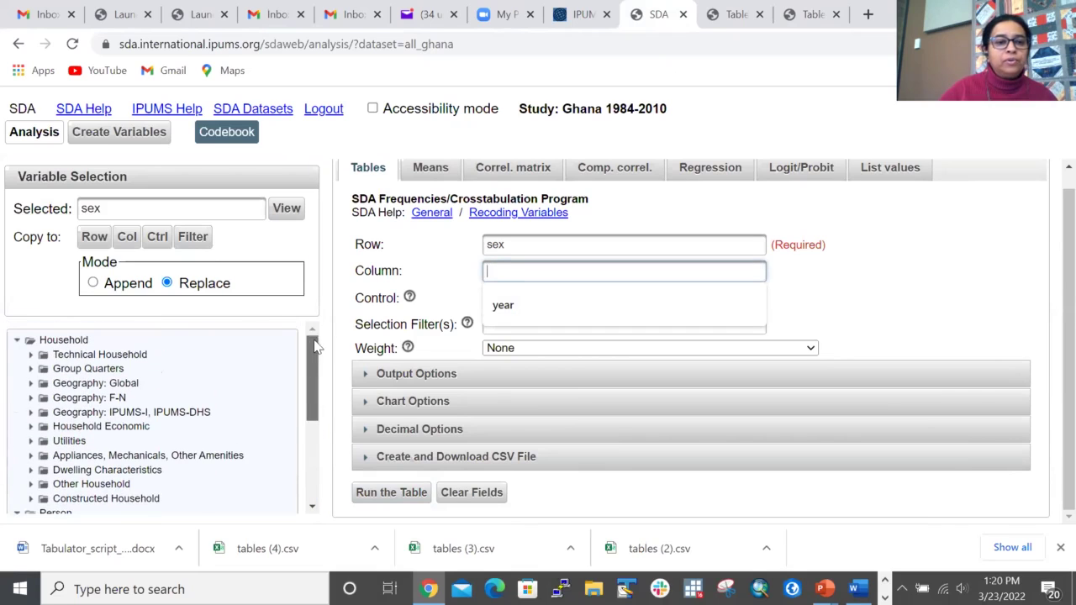
left_click(30, 355)
left_click(89, 391)
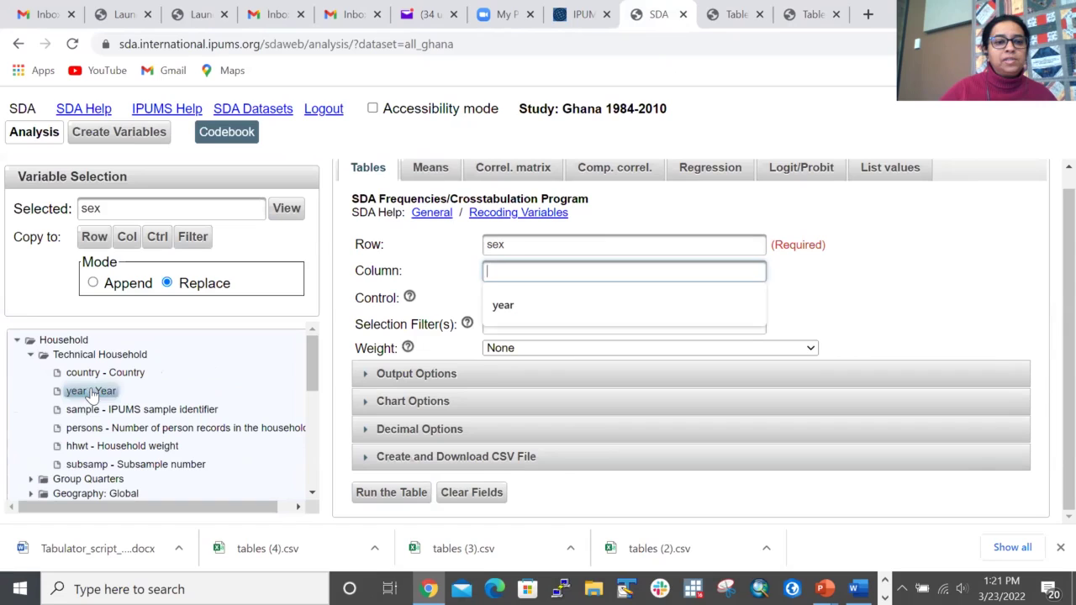
left_click(127, 239)
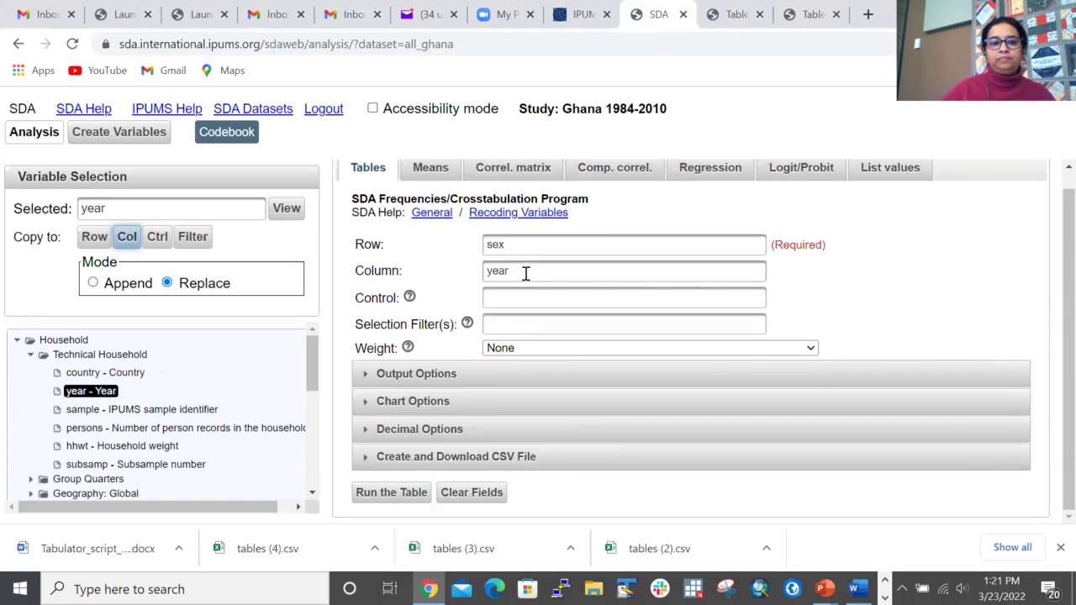
Step: Restore perwt weighting, run the sex-by-year table, and review its results and bar chart
left_click(780, 350)
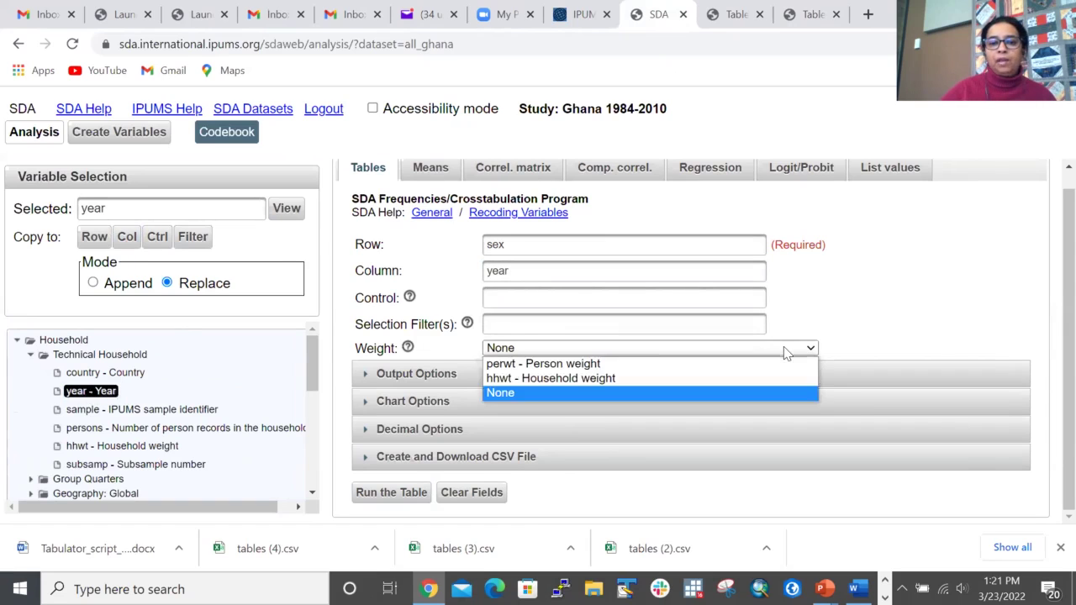
left_click(520, 366)
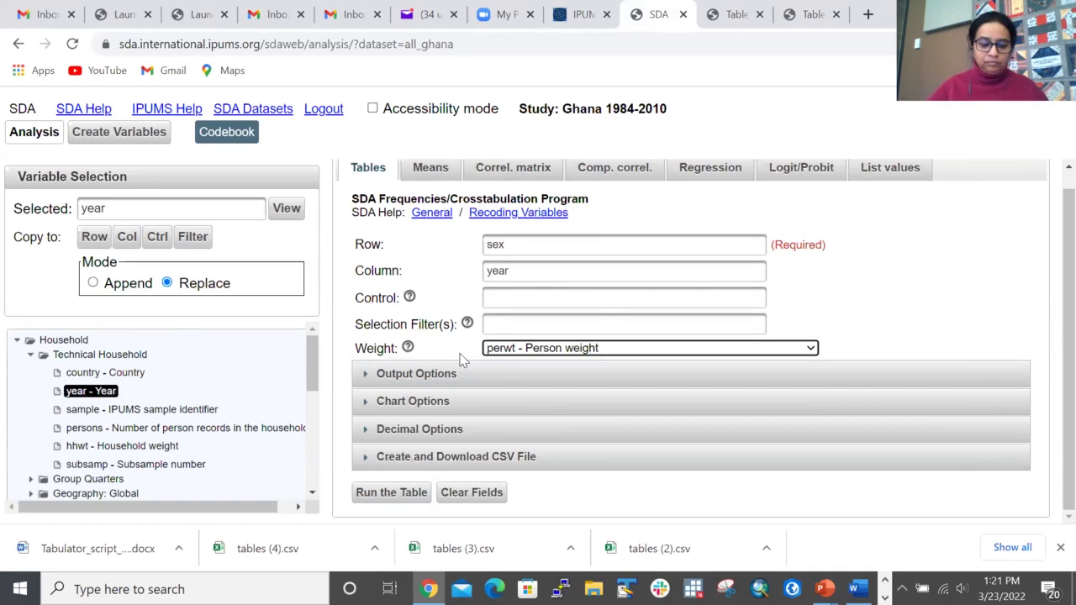
left_click(394, 490)
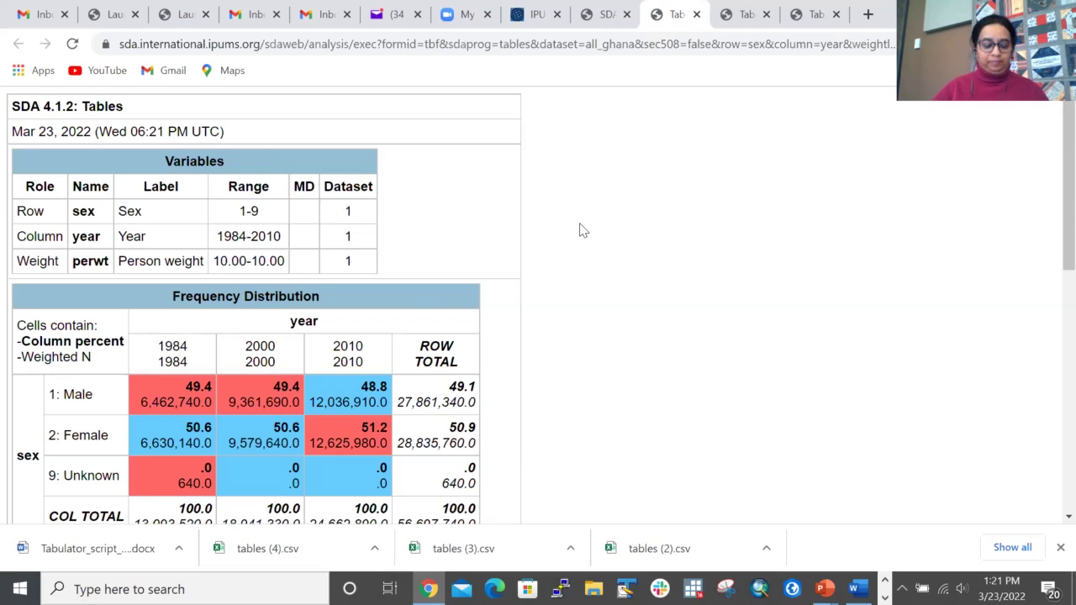
scroll(580, 229, "down", 6)
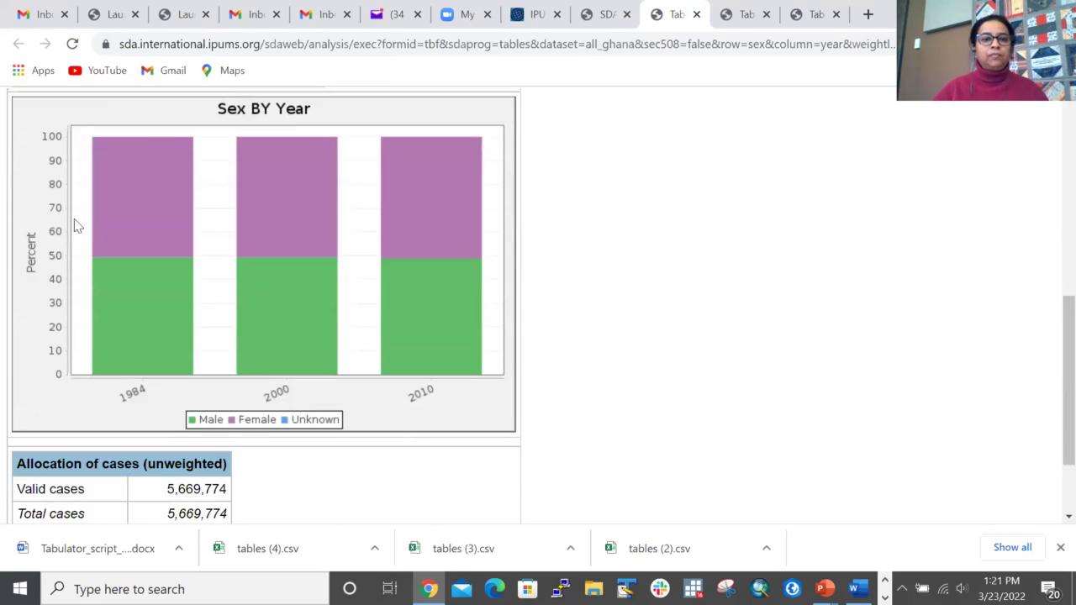
scroll(586, 267, "down", 2)
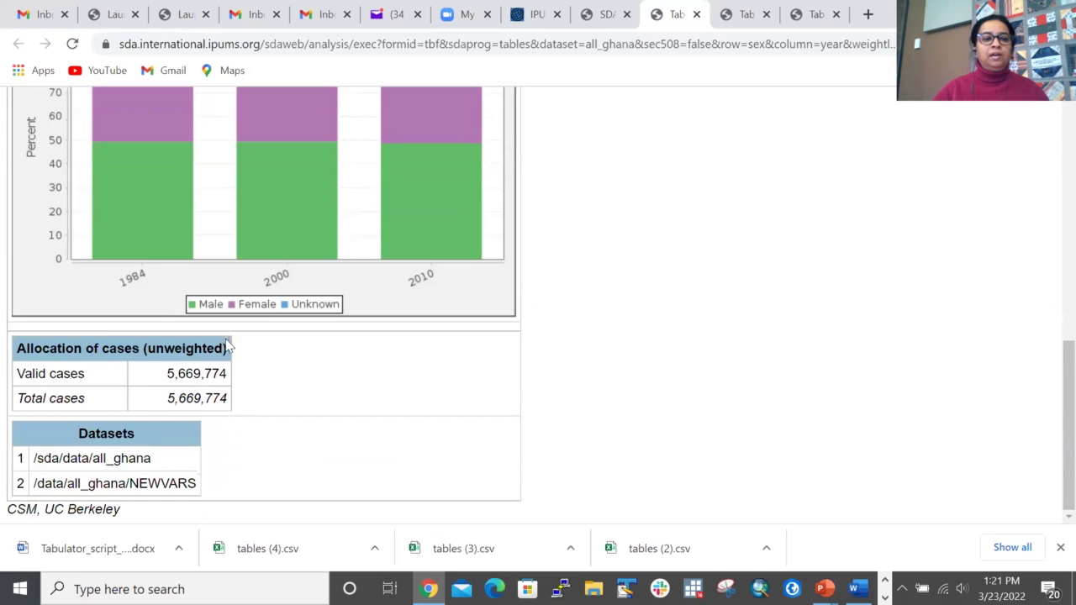
scroll(555, 289, "up", 1)
scroll(555, 288, "up", 8)
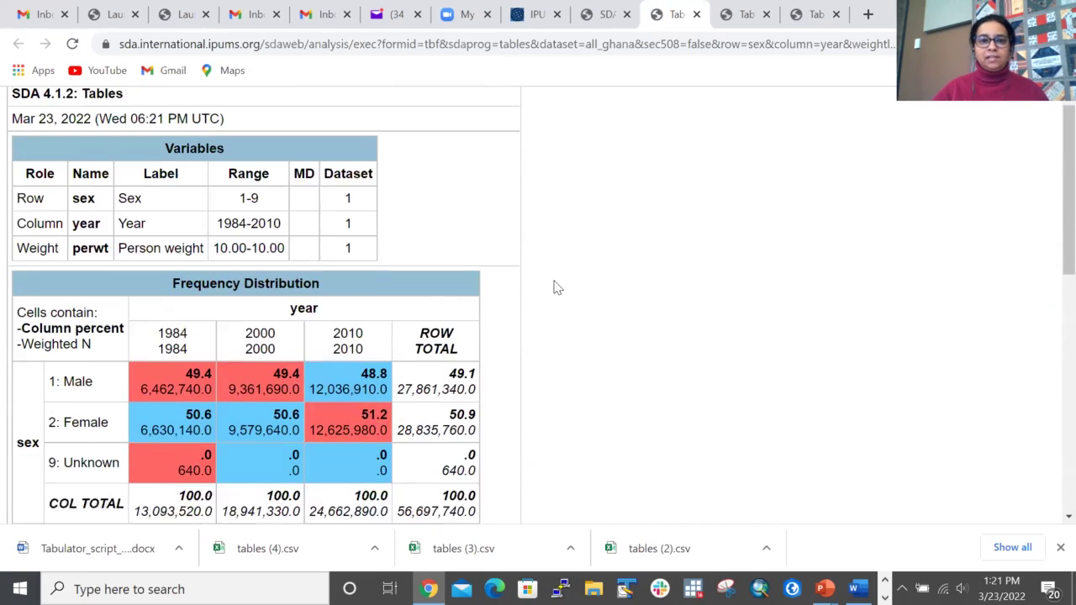
left_click(606, 14)
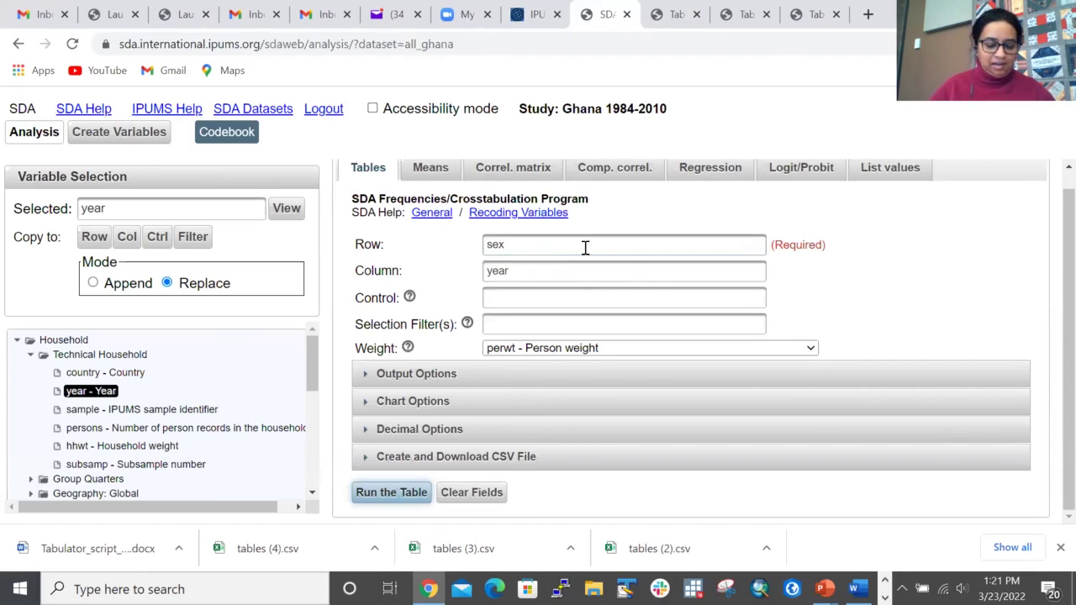
Step: Clear sex from the Row field and year from the Column field
double_click(512, 245)
key("BackSpace")
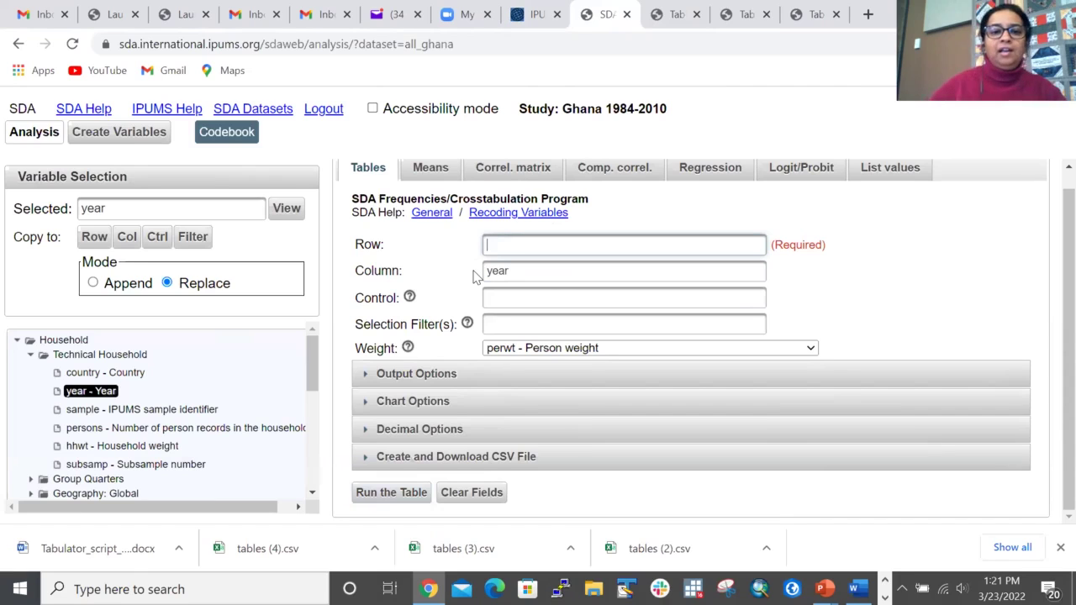
double_click(546, 270)
key("BackSpace")
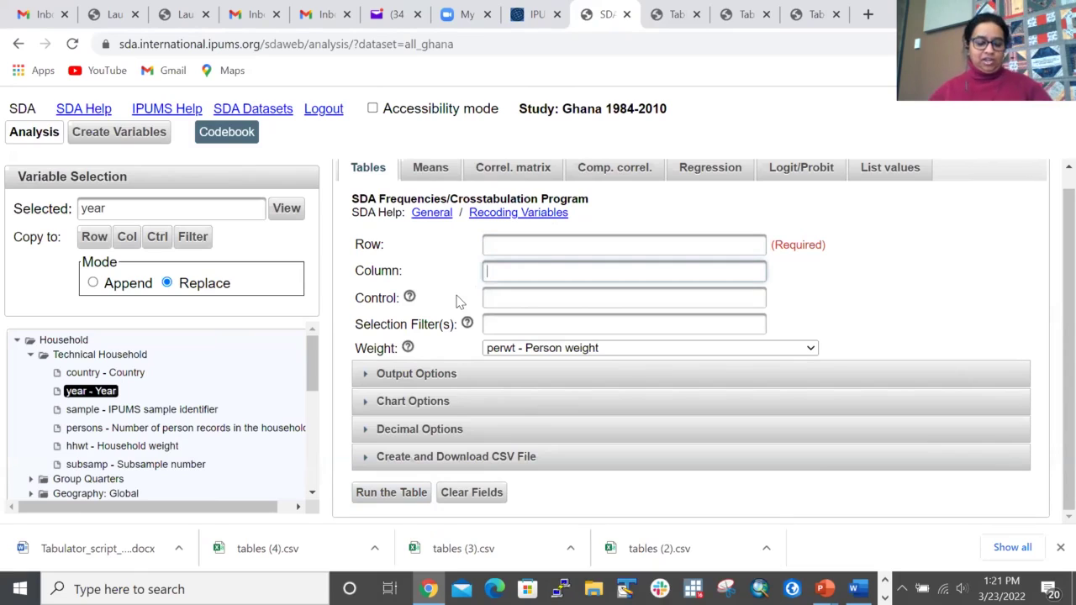
Step: Look up the EDATTAIN codes under Person > Education on IPUMS International, then return to SDA
left_click(535, 14)
left_click(636, 193)
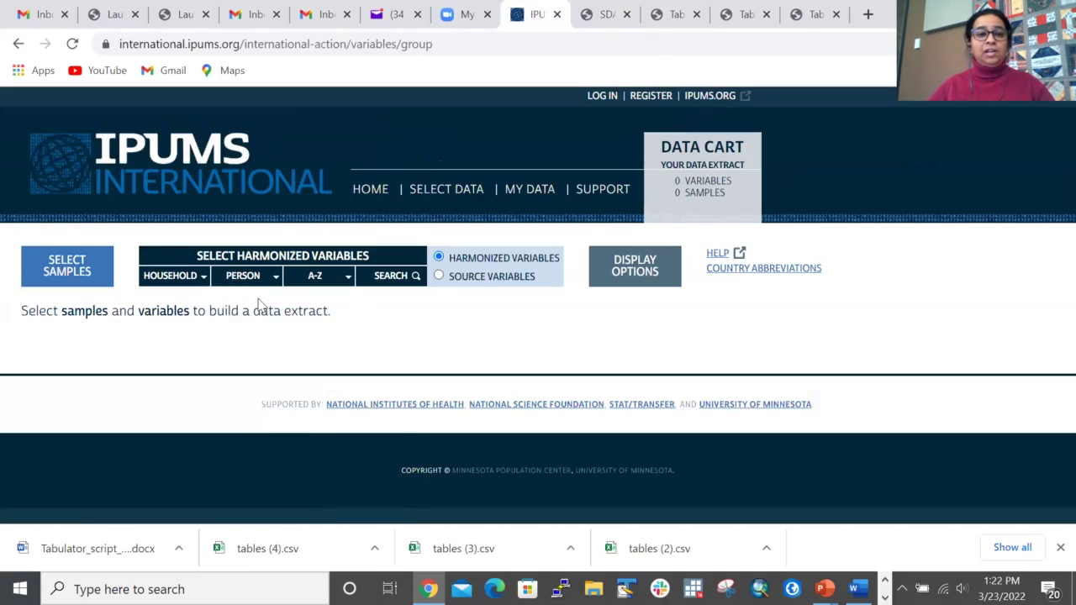
mouse_move(252, 278)
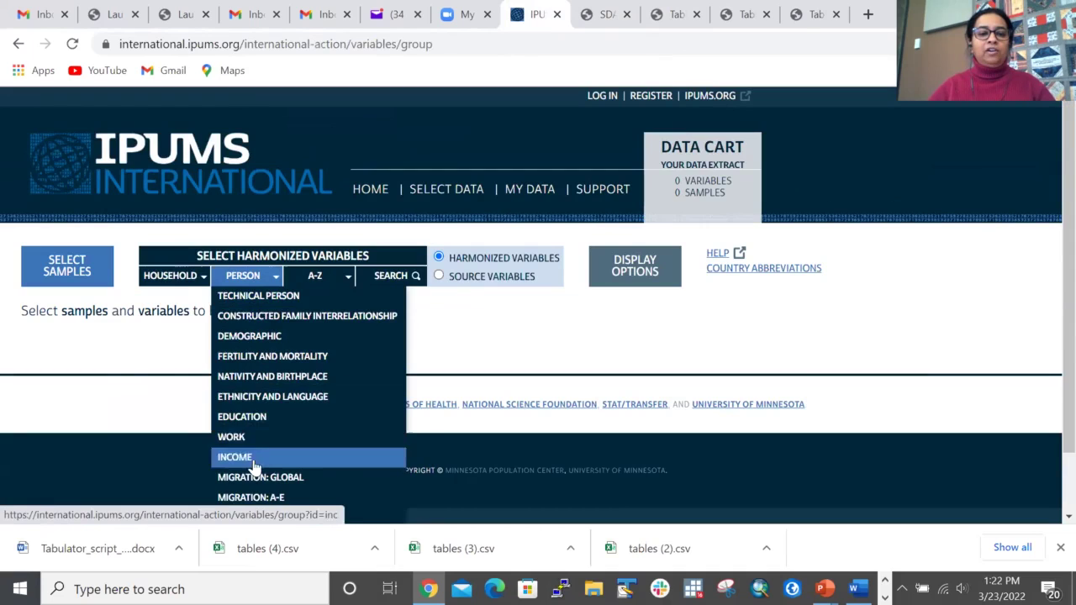
left_click(278, 420)
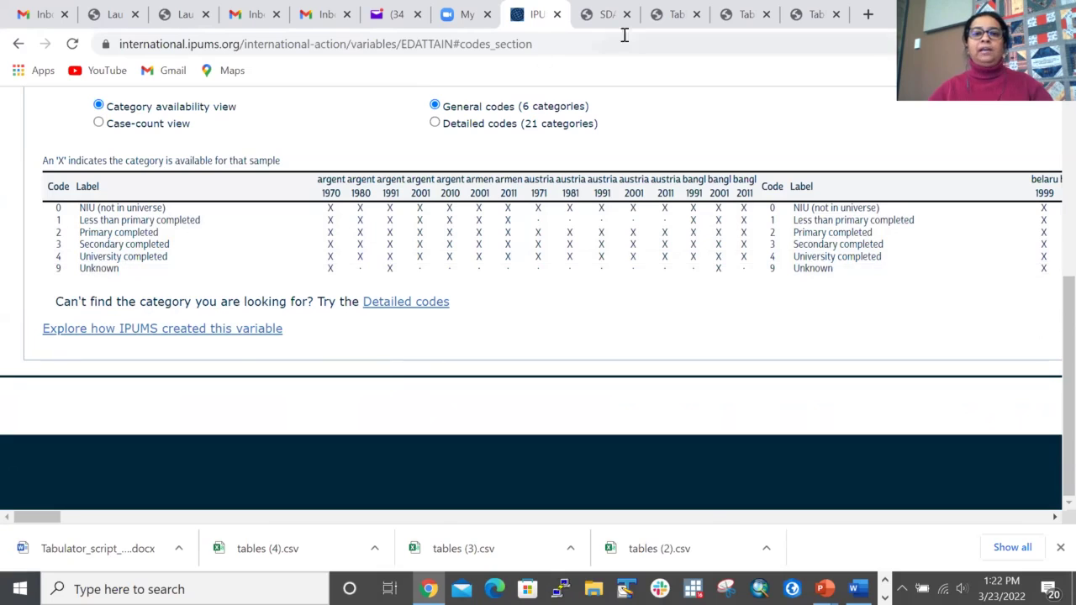
left_click(602, 14)
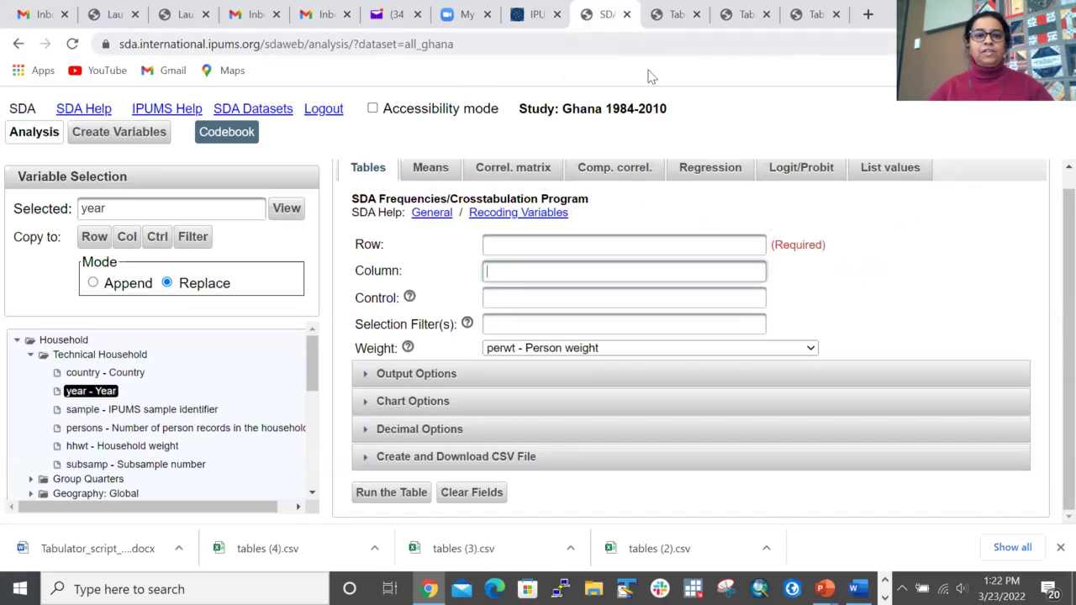
Step: Put edattain in the Row field via the Person > Education tree and year in Column
left_click(495, 245)
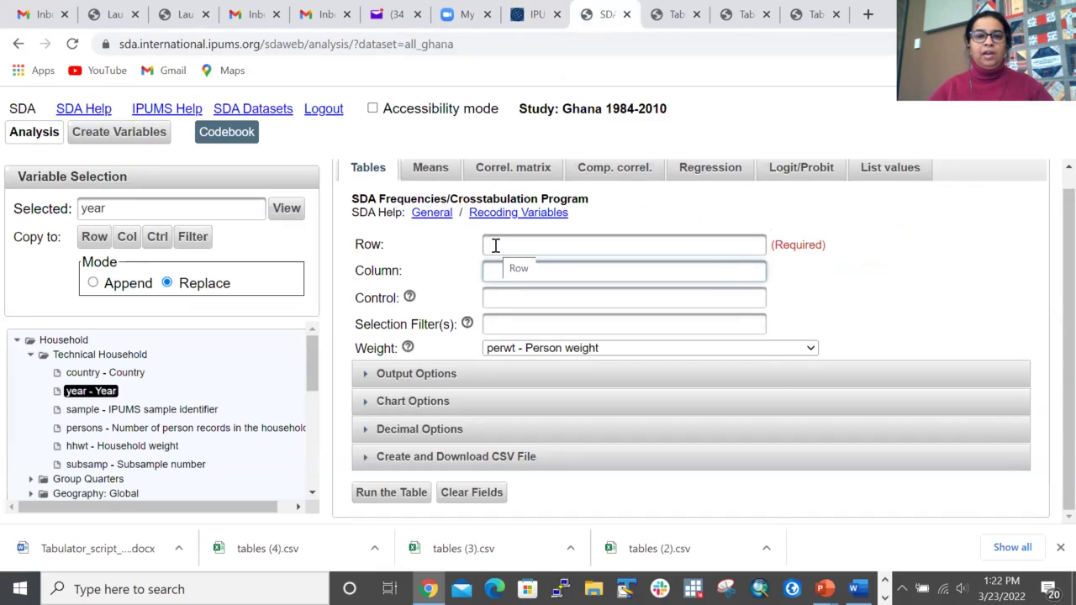
left_click(496, 245)
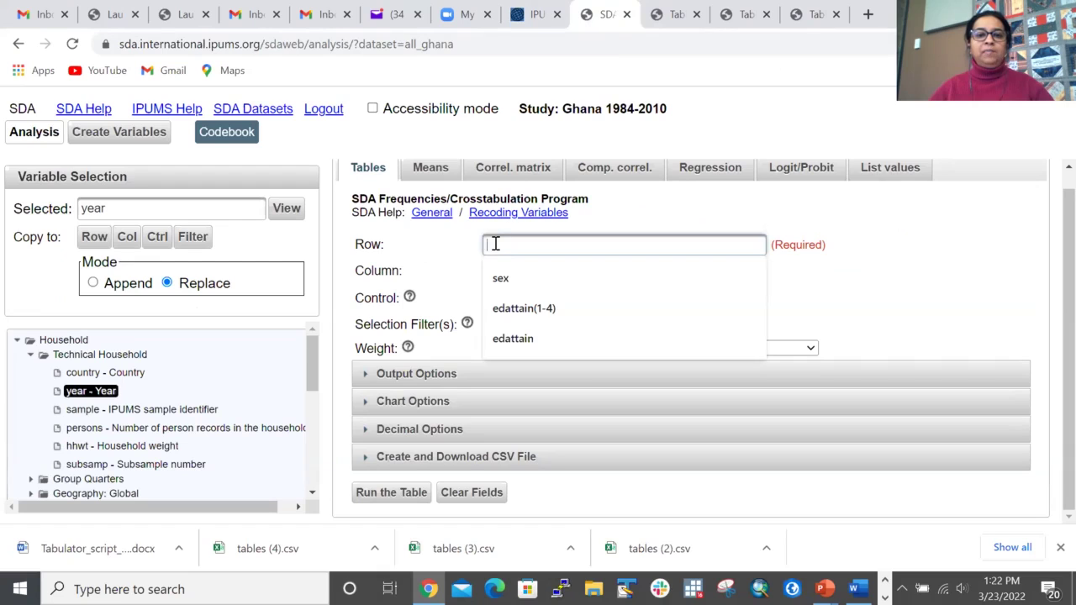
left_click(512, 338)
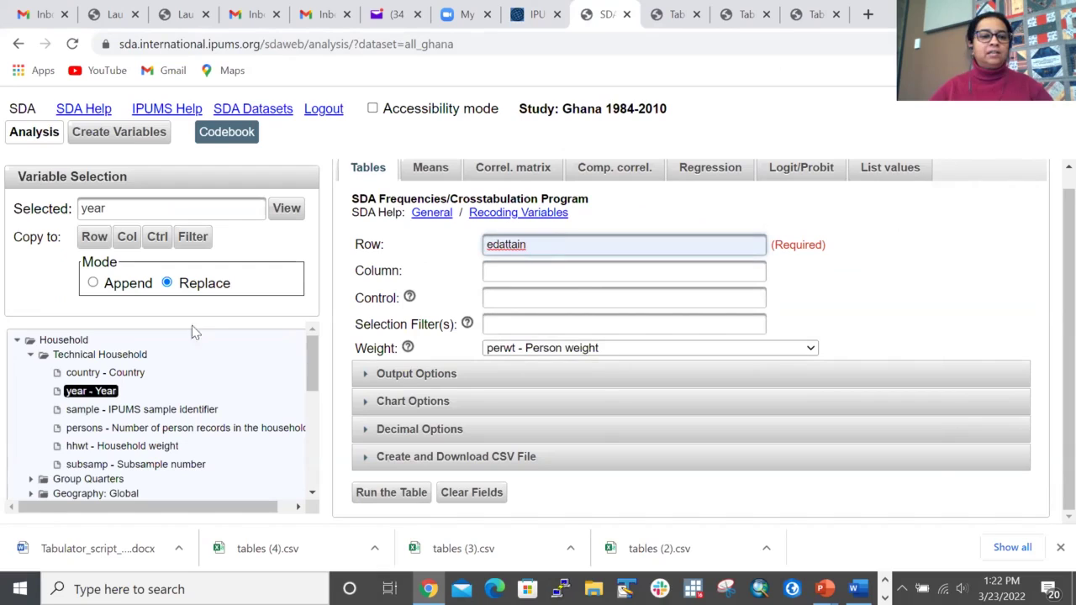
left_click(539, 246)
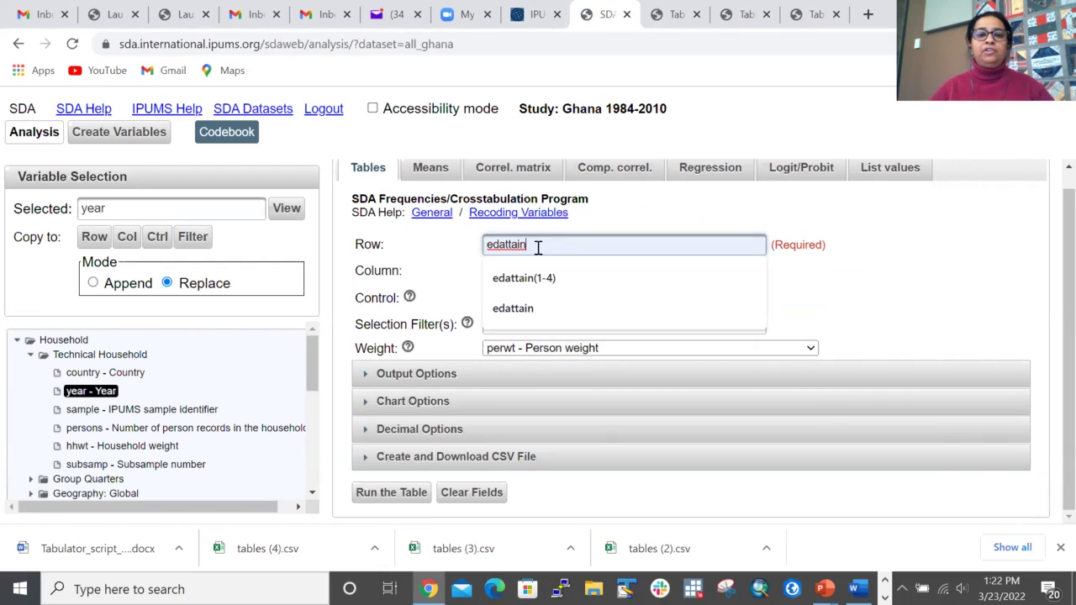
left_click(449, 250)
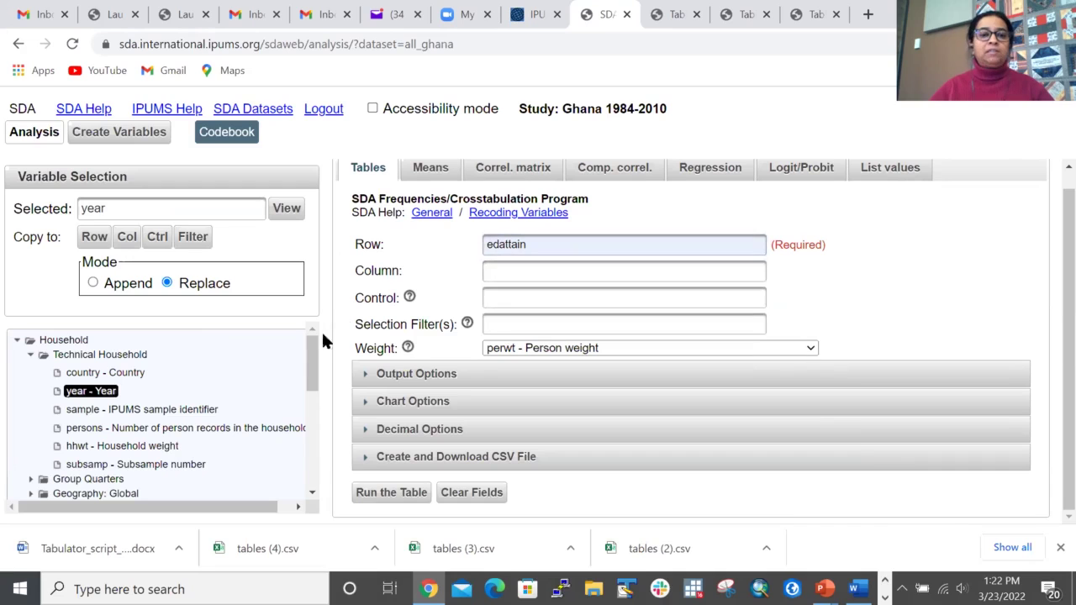
left_click_drag(307, 348, 319, 451)
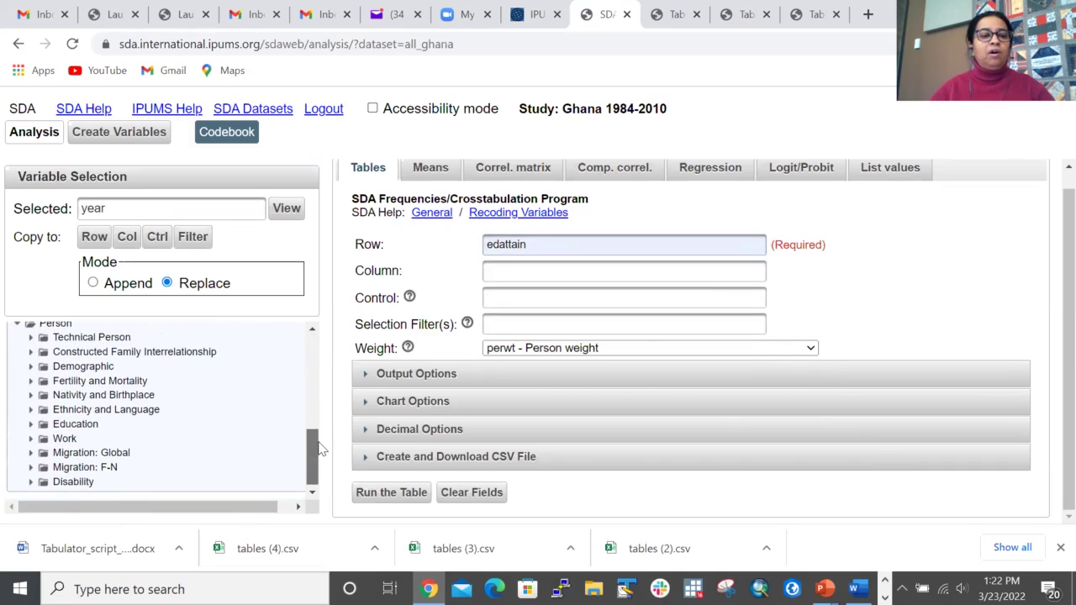
left_click(31, 424)
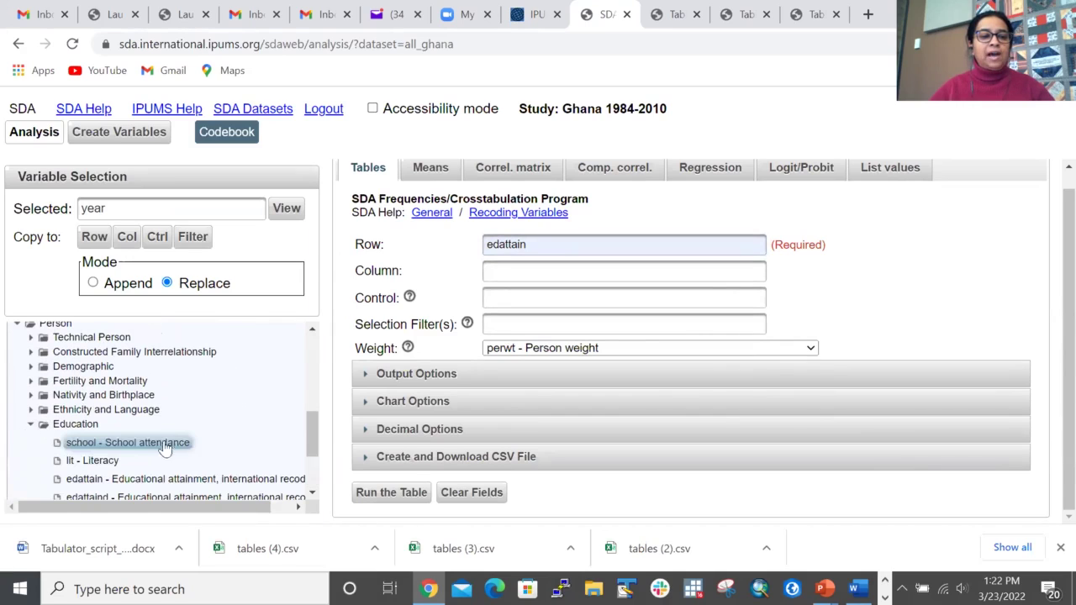
left_click(158, 480)
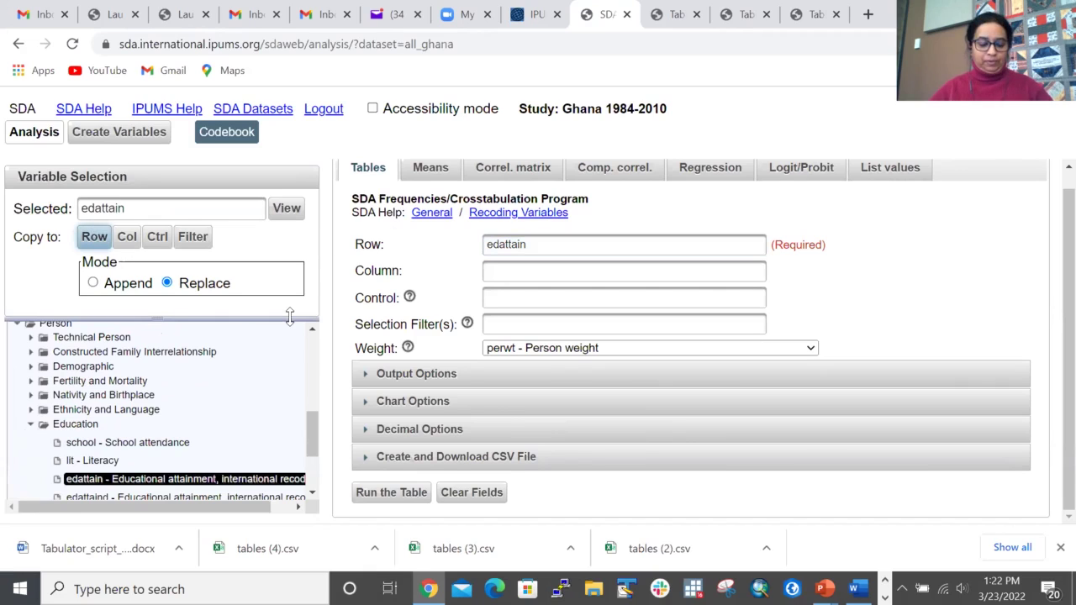
left_click(503, 273)
left_click(504, 305)
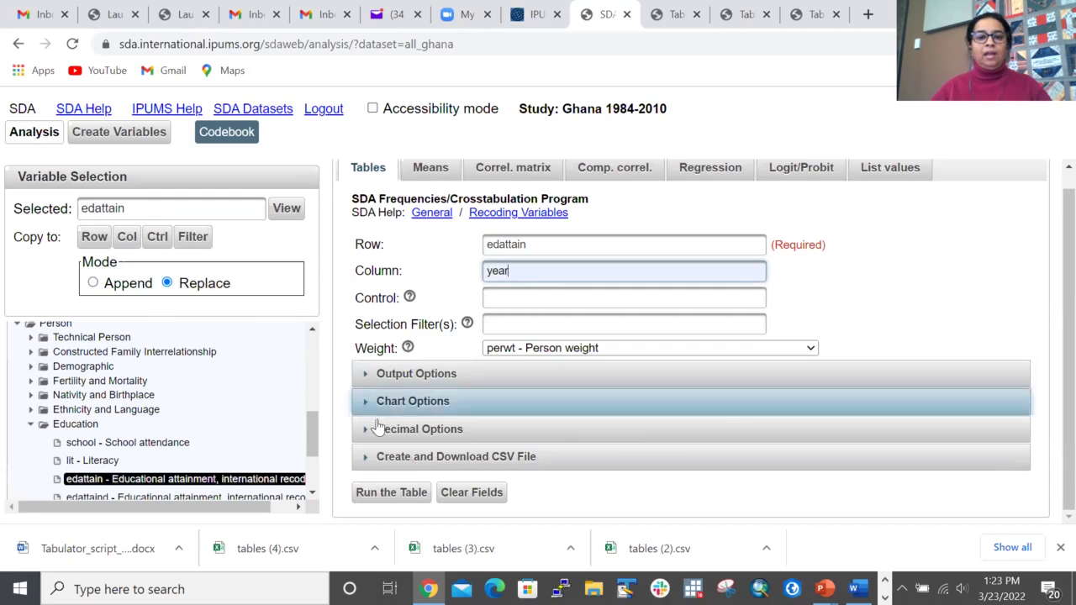
Step: Run the edattain-by-year table, review the 1984, 2000 and 2010 results, and return to the form
left_click(391, 492)
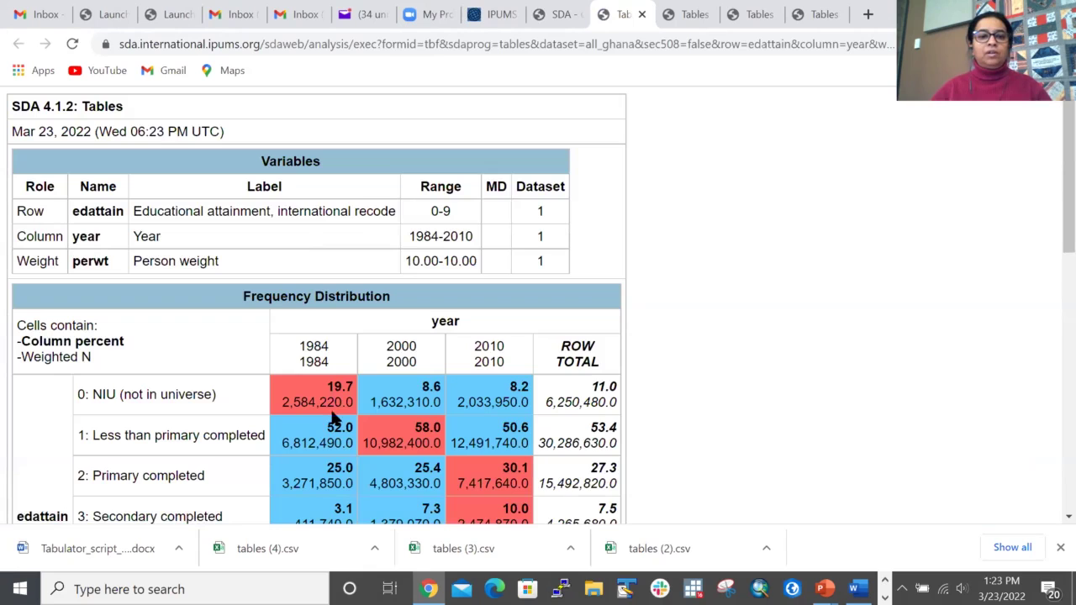
scroll(529, 402, "down", 1)
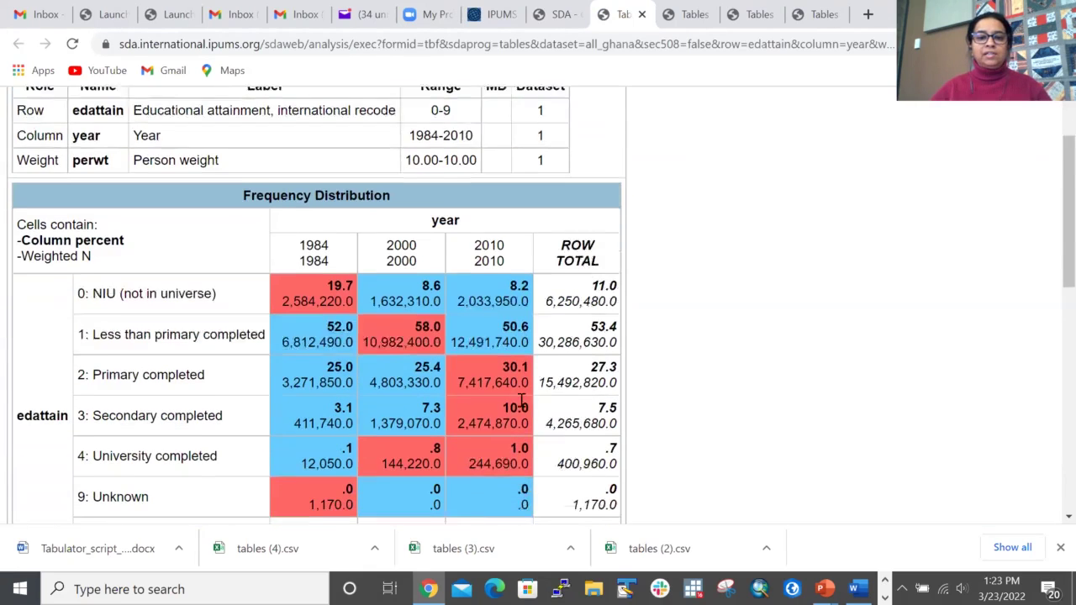
scroll(529, 402, "down", 1)
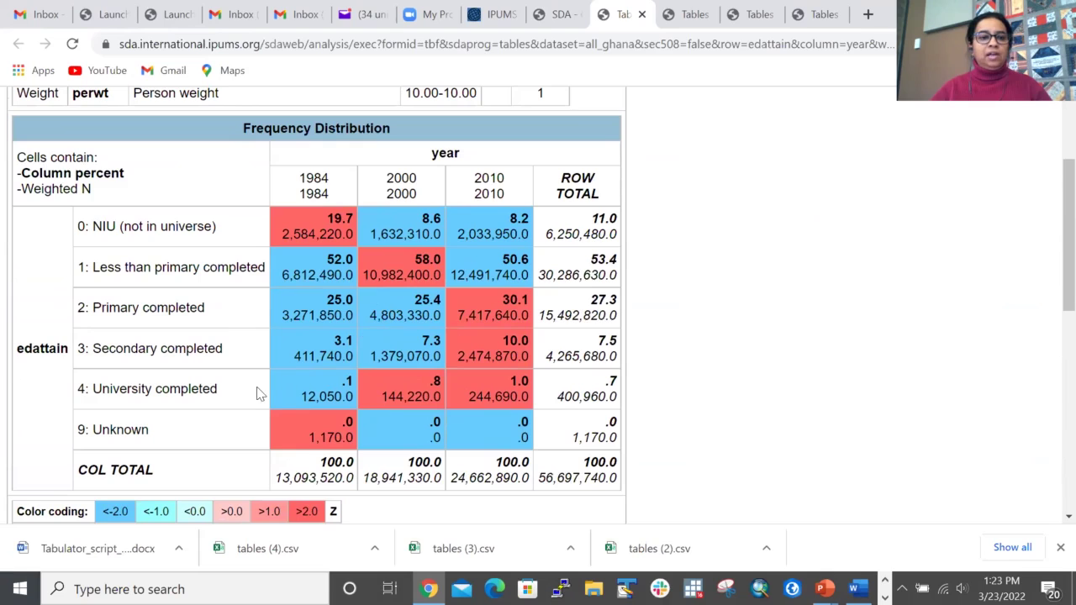
left_click(555, 15)
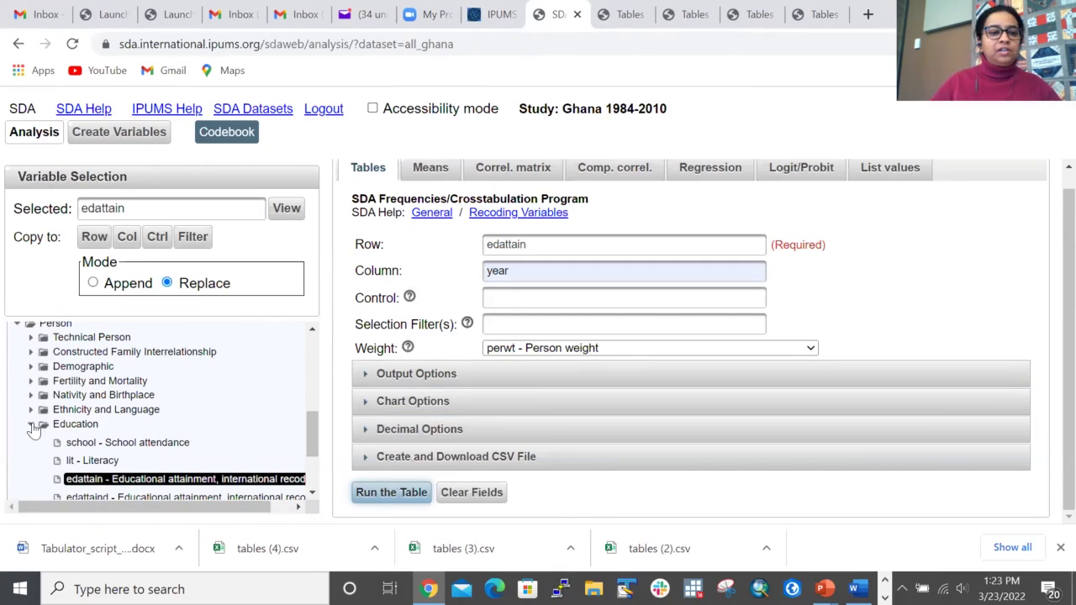
Step: Add age from the Demographic group as a selection filter with range 25-60
left_click(31, 425)
left_click(31, 366)
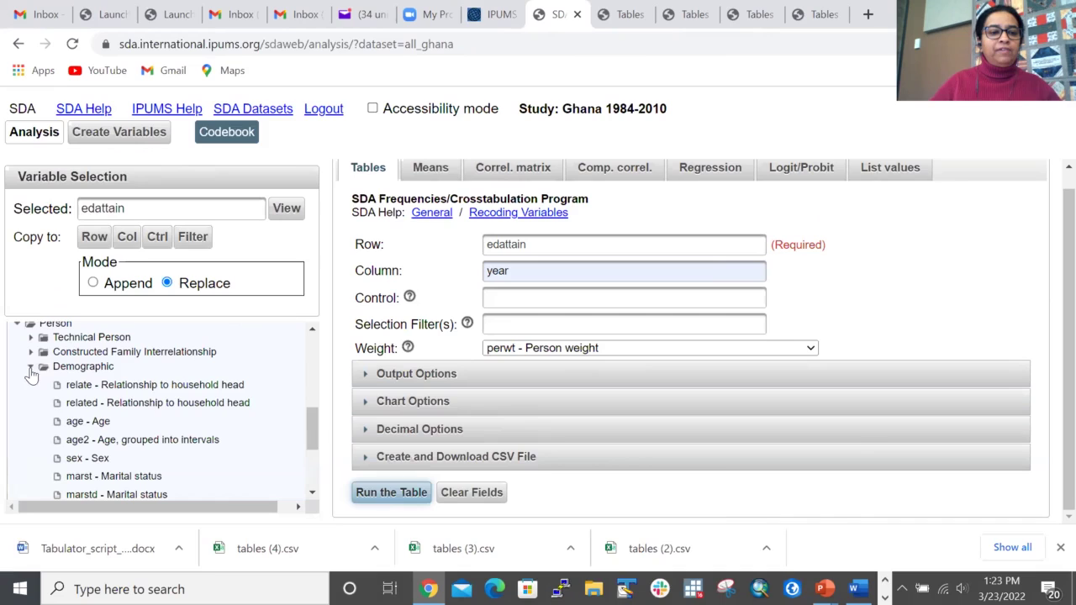
left_click(88, 421)
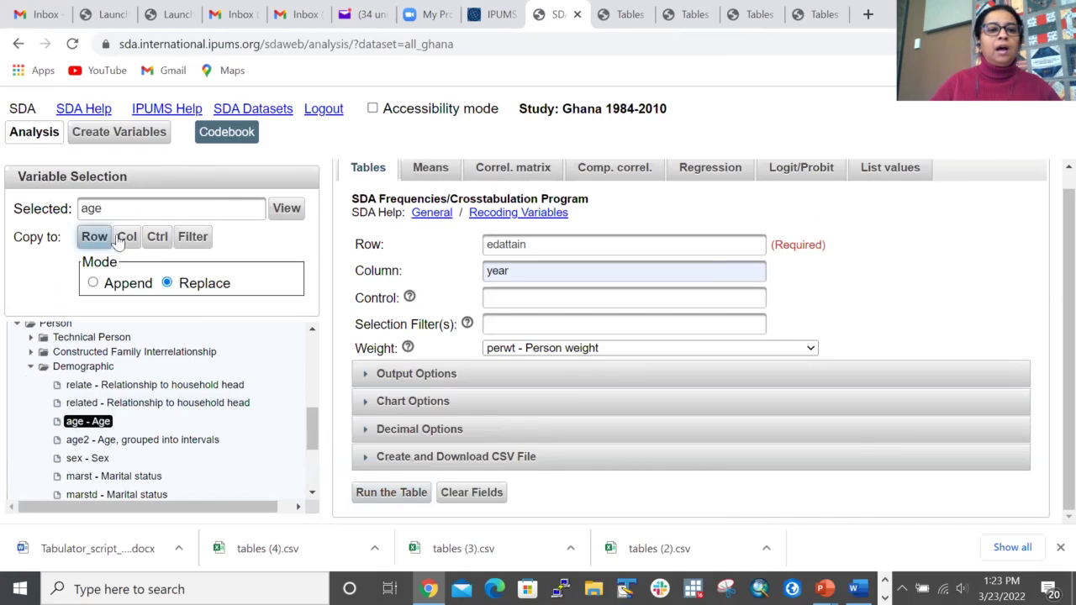
left_click(190, 240)
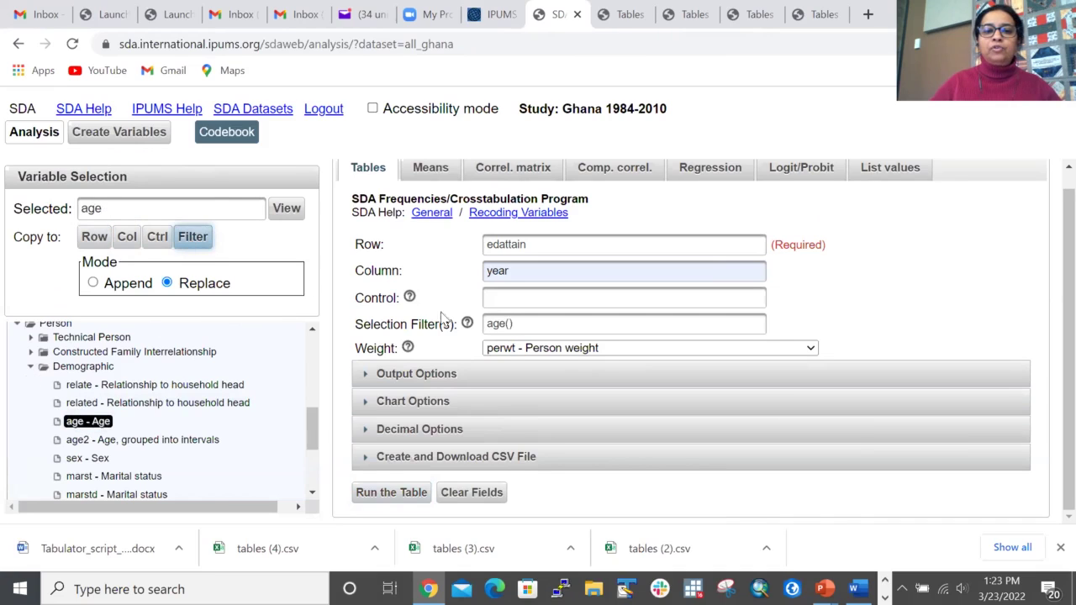
left_click(512, 325)
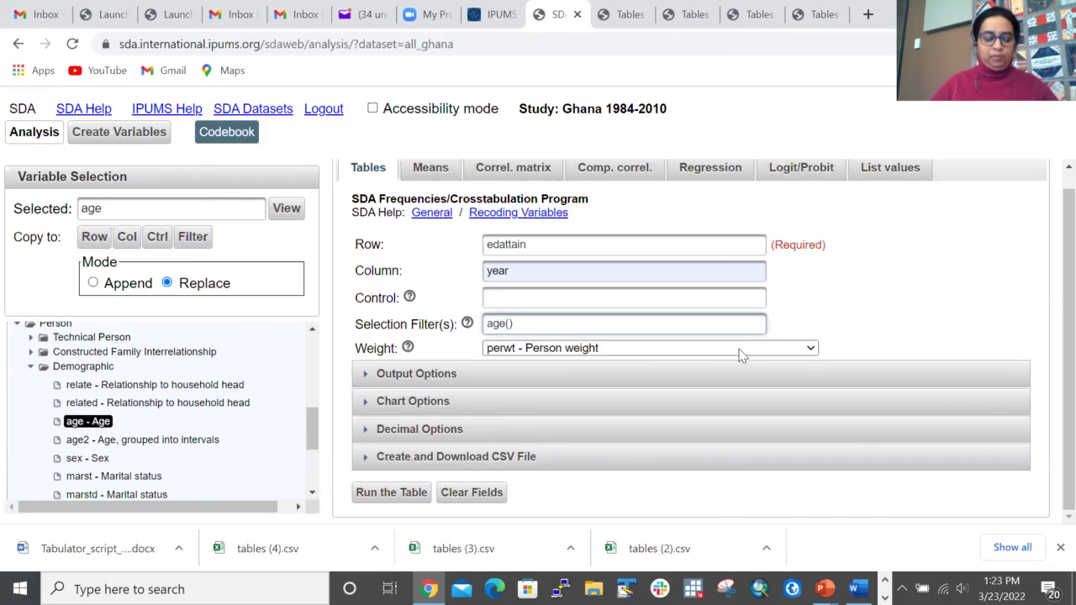
type("25")
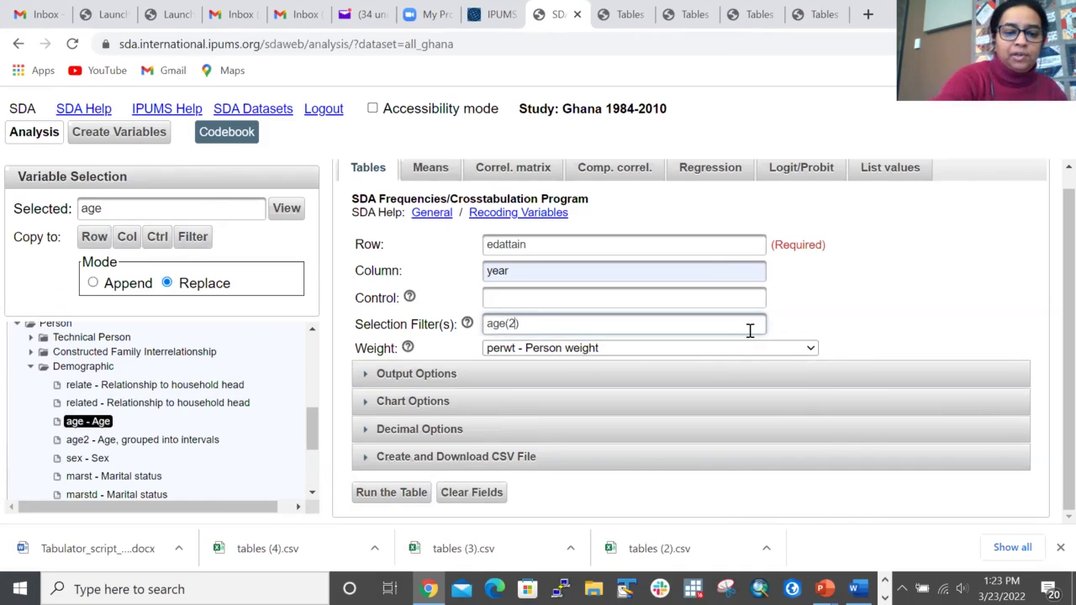
type("-60")
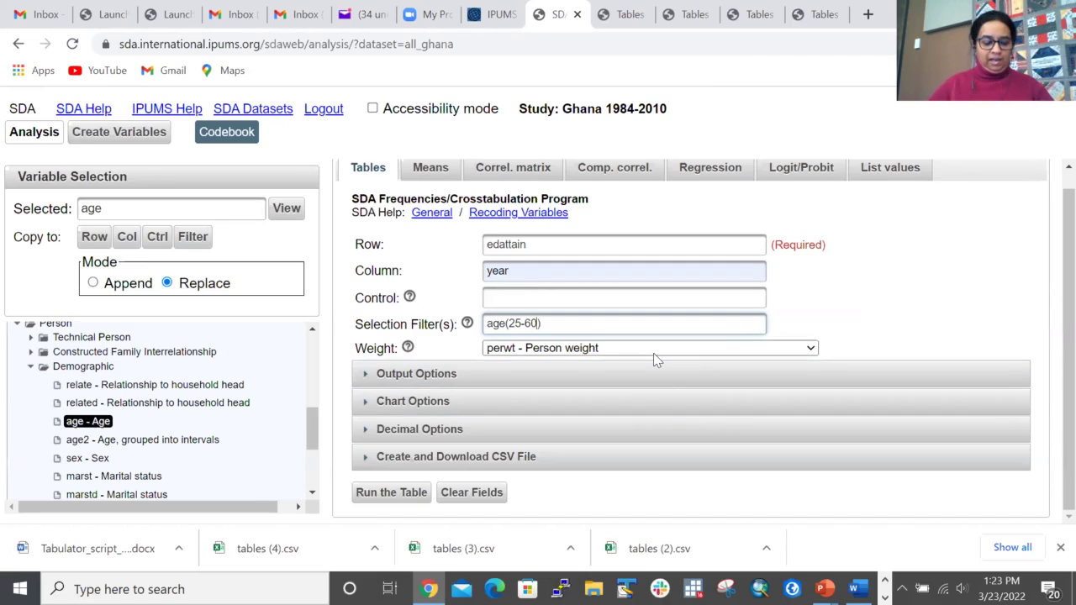
Step: Change the row variable to edattain(1-4), checking the EDATTAIN codes on the IPUMS tab
left_click(539, 245)
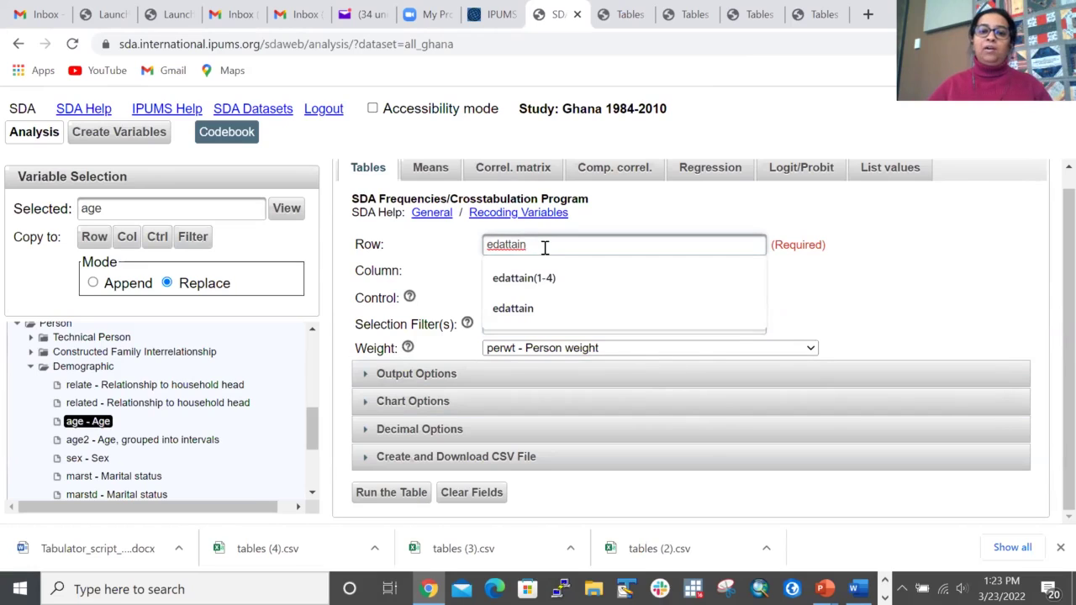
left_click(543, 277)
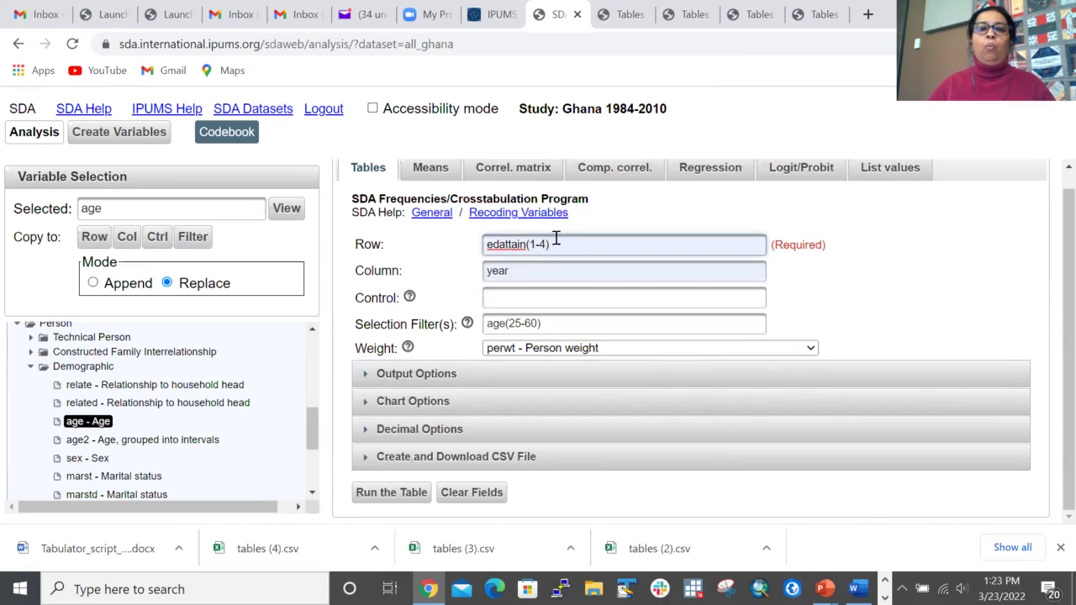
left_click(494, 14)
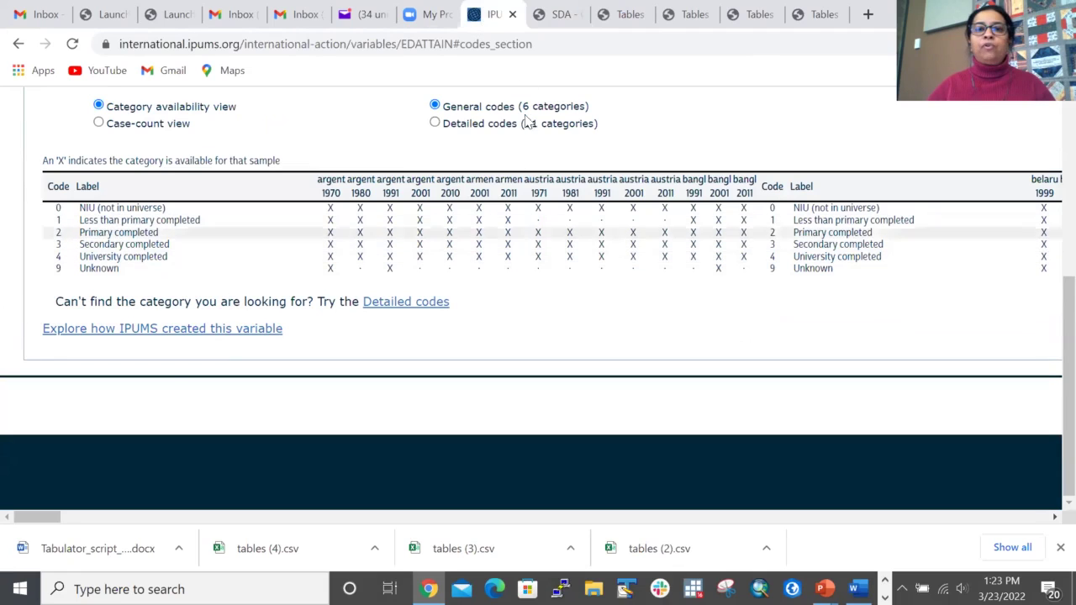
left_click(554, 19)
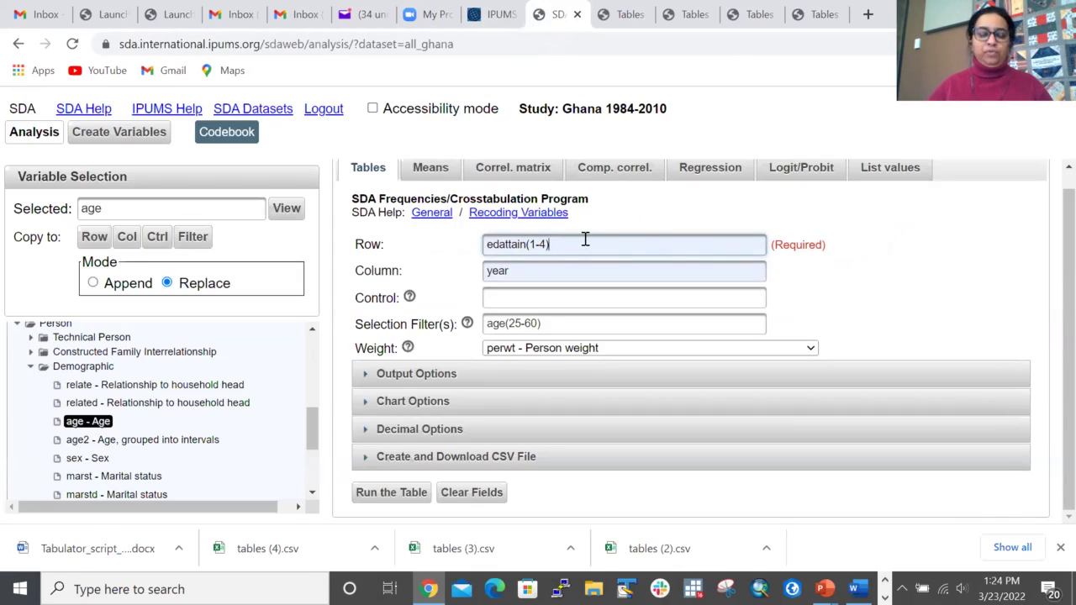
Step: Run the age-filtered table and compare with the unfiltered one: less-than-primary drops from 61.7% to 39.8%
left_click(388, 492)
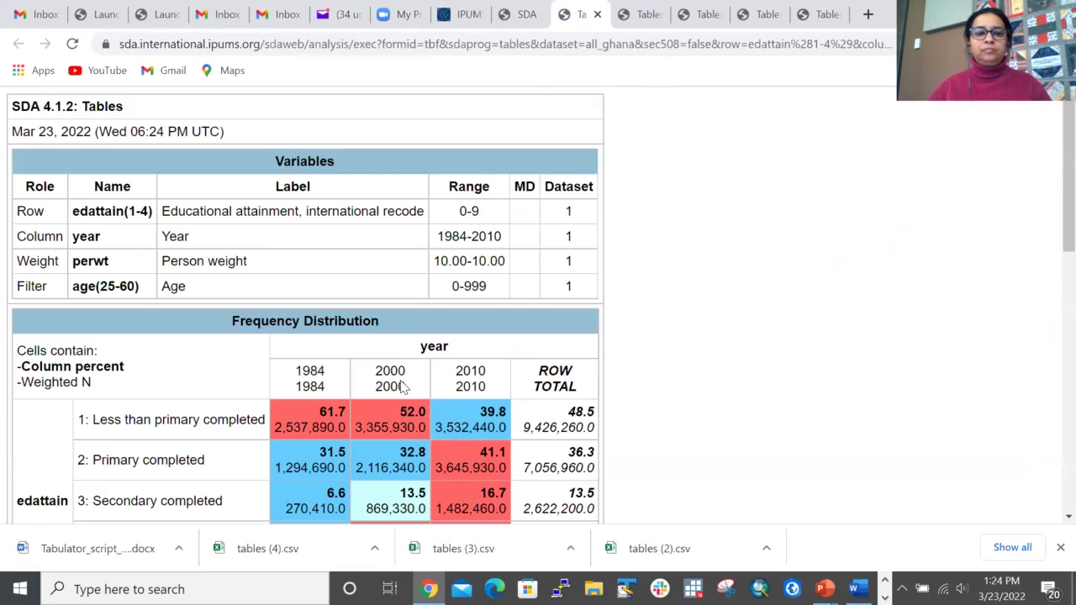
scroll(408, 409, "down", 3)
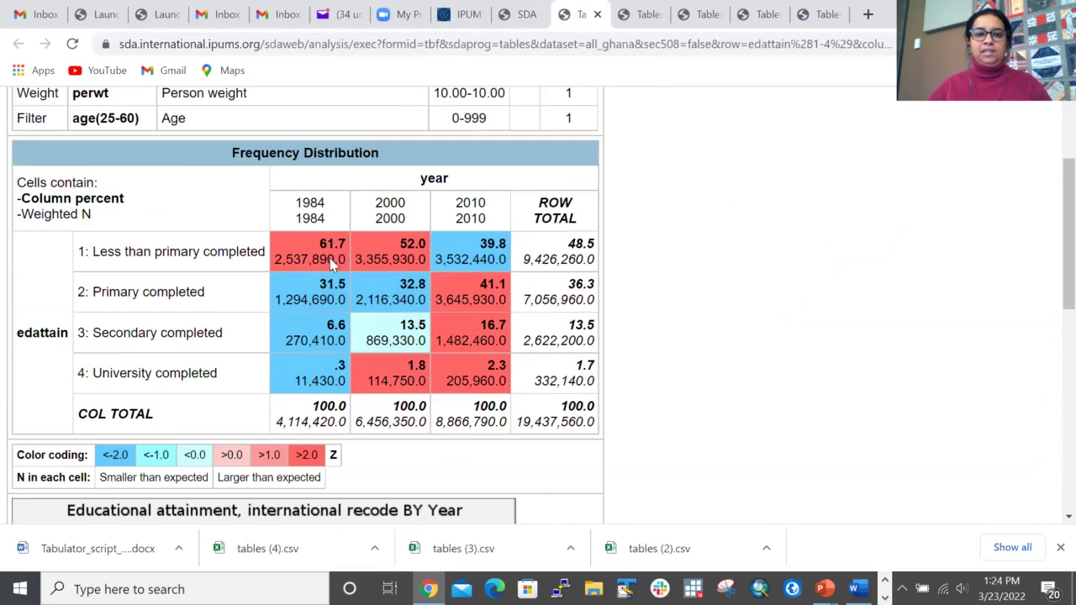
left_click(645, 15)
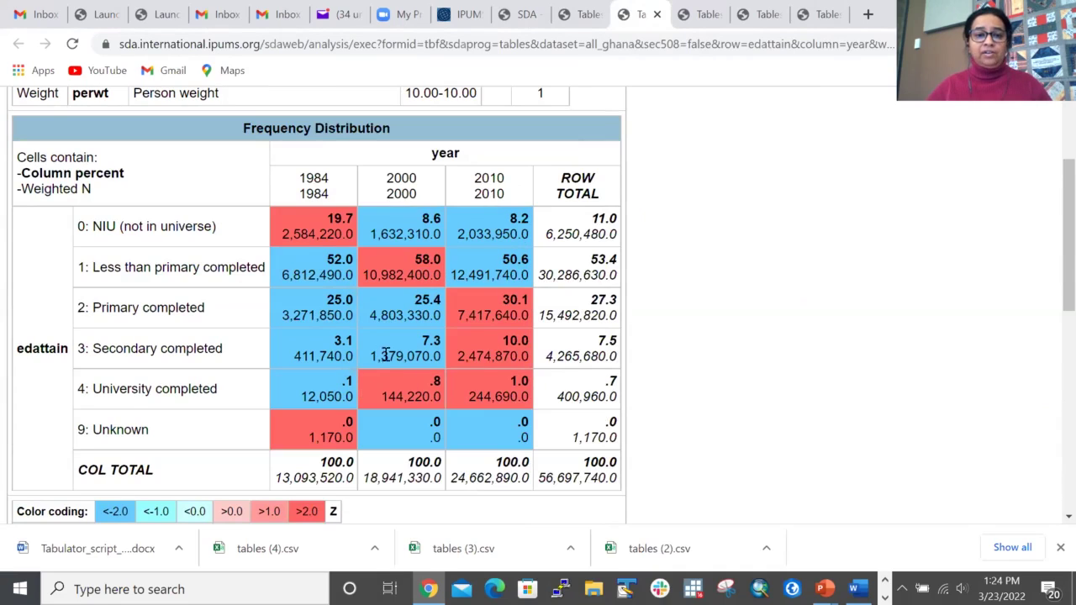
left_click(587, 18)
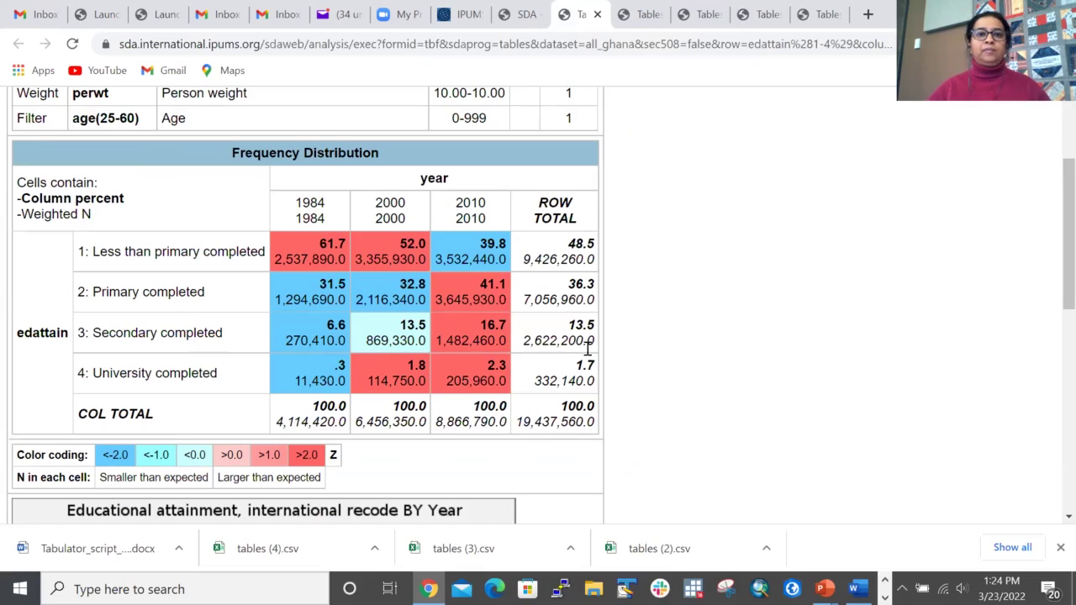
left_click(523, 14)
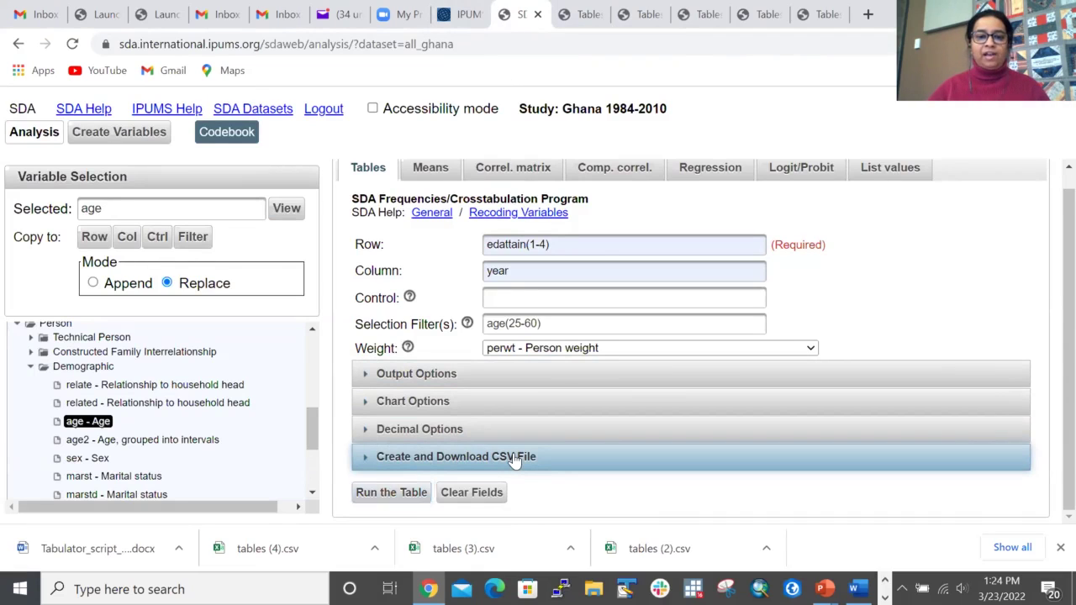
Step: Create and download the table as tables (5).csv and review it in Excel
left_click(514, 459)
scroll(546, 368, "down", 3)
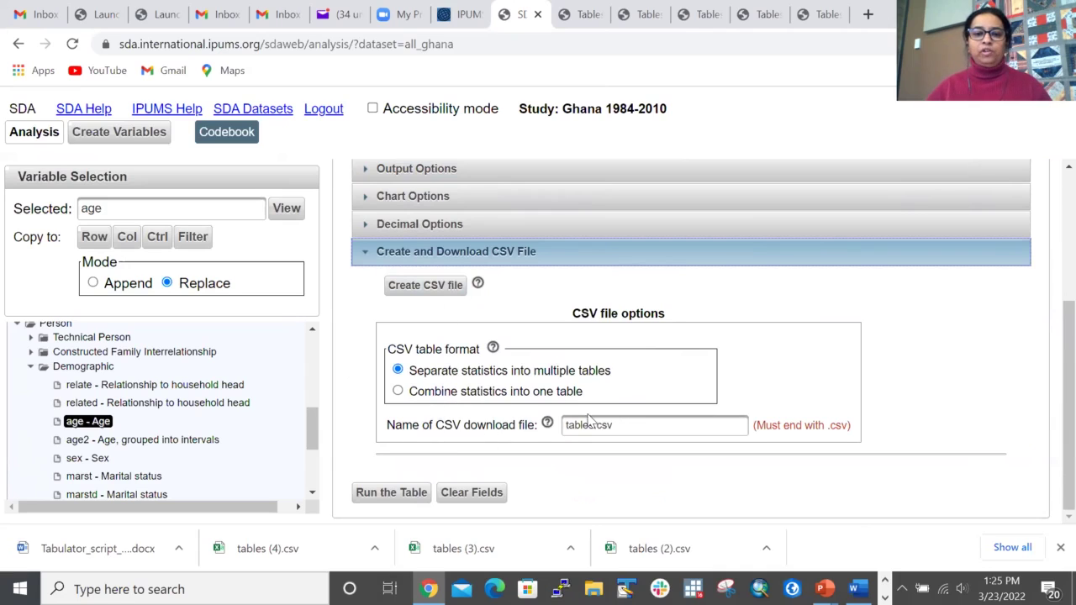
left_click(425, 288)
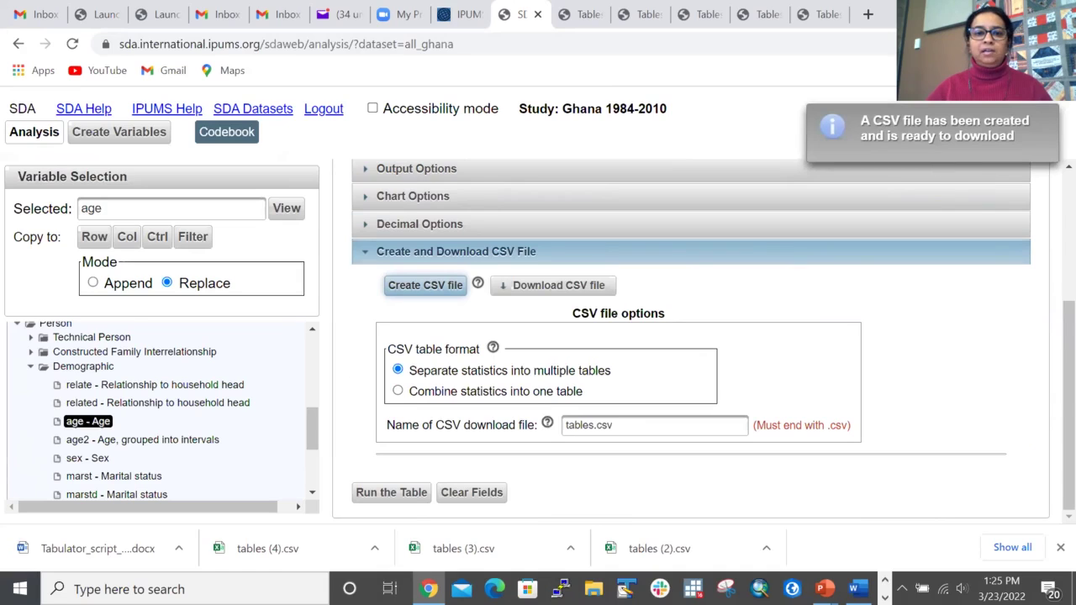
left_click(521, 285)
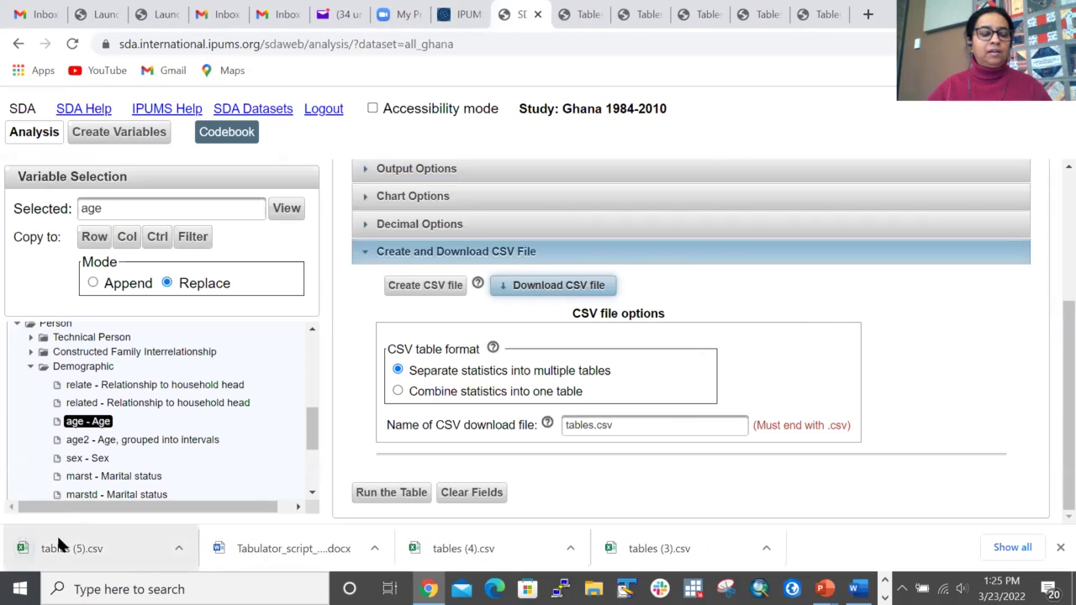
left_click(56, 539)
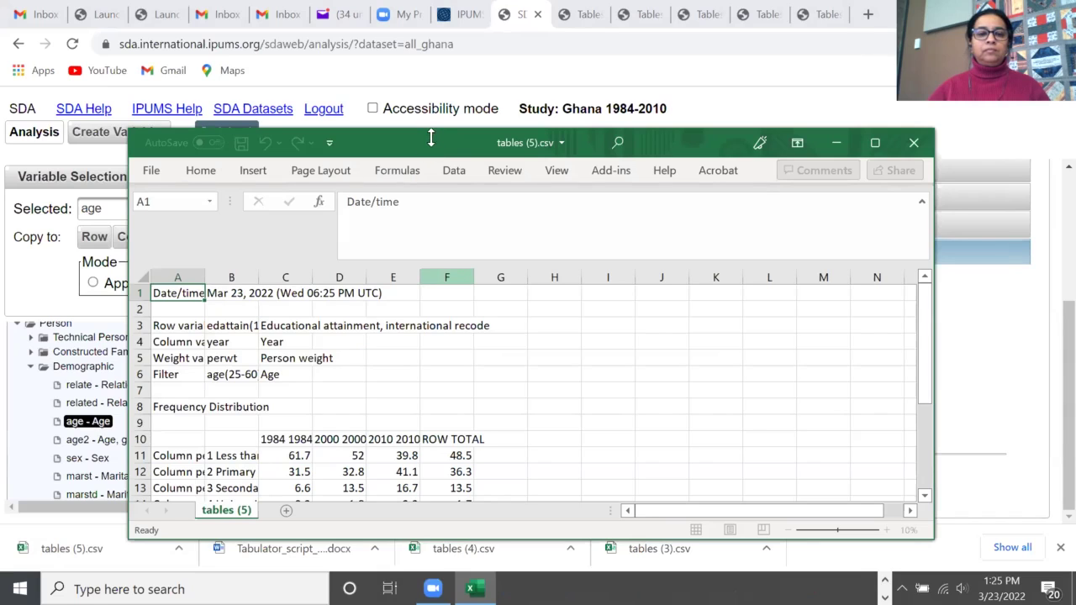
scroll(496, 214, "down", 4)
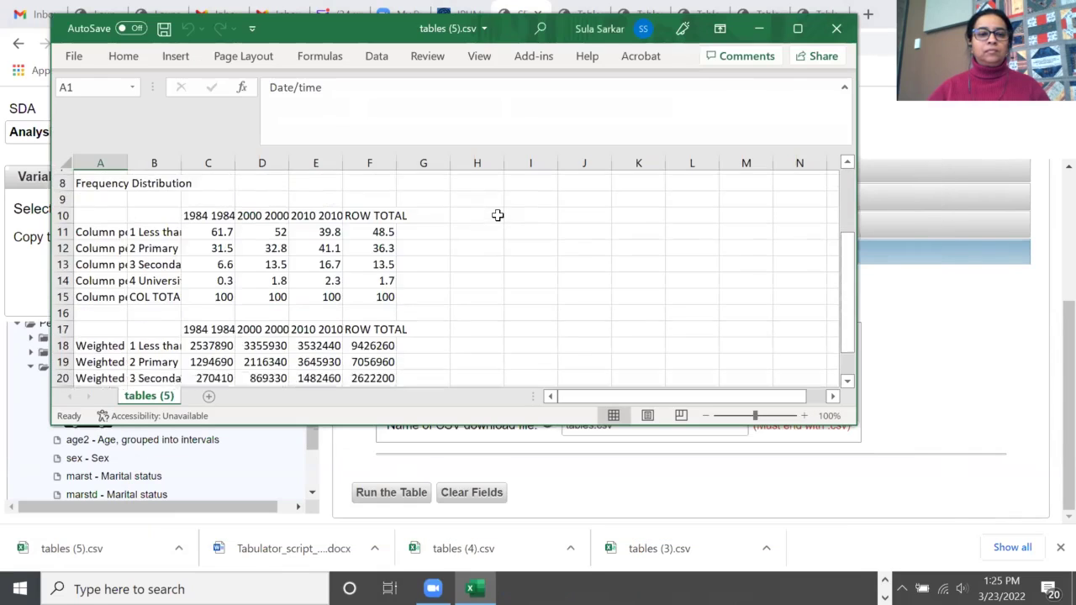
scroll(353, 286, "up", 2)
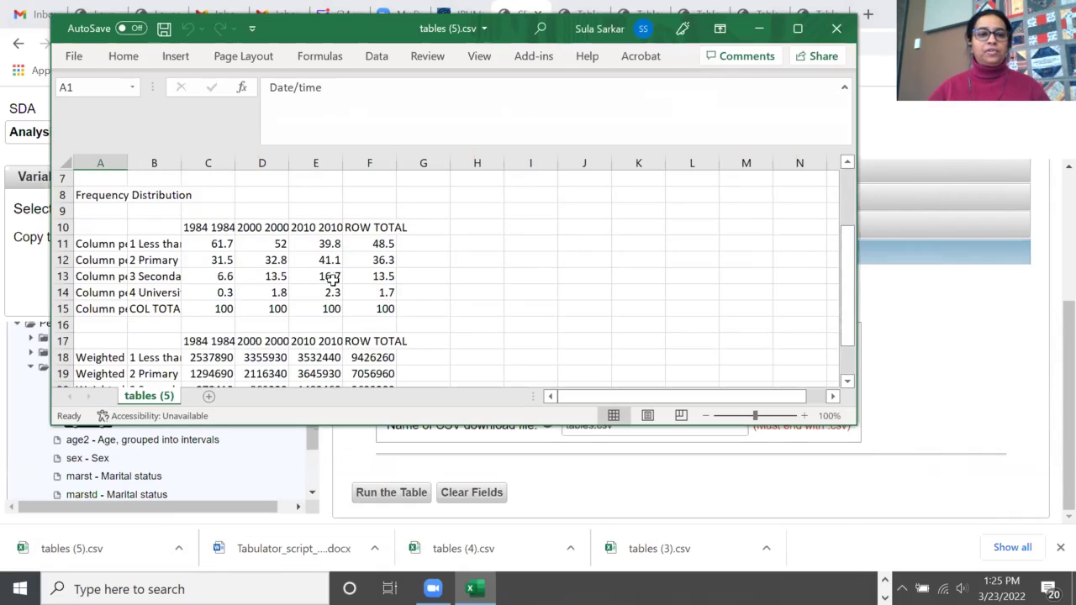
Step: Download the table as a single combined-statistics CSV, tables (6).csv, and review it in Excel
left_click(836, 28)
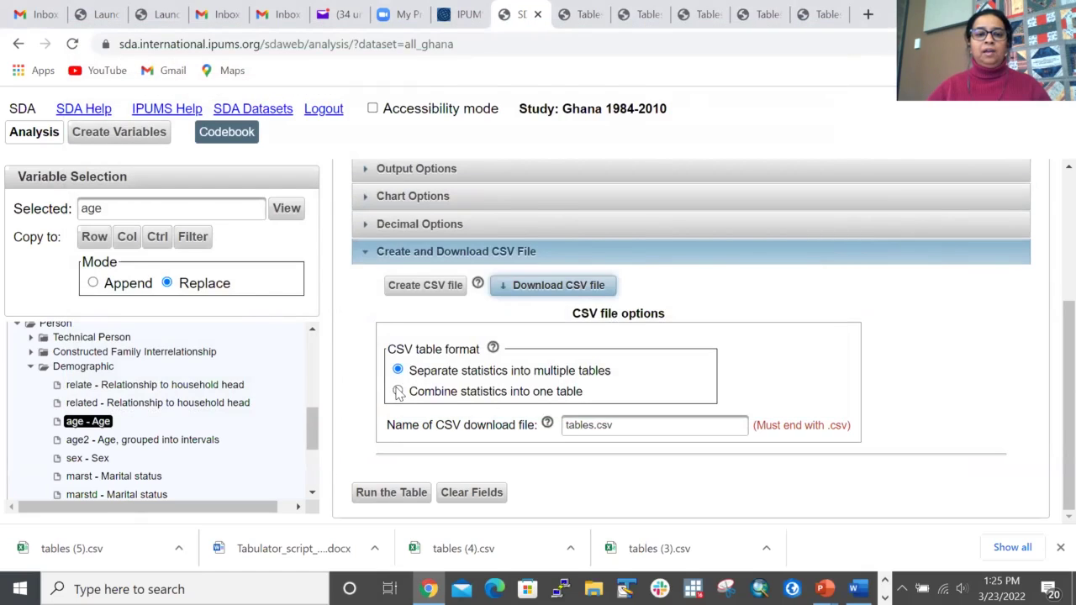
left_click(398, 392)
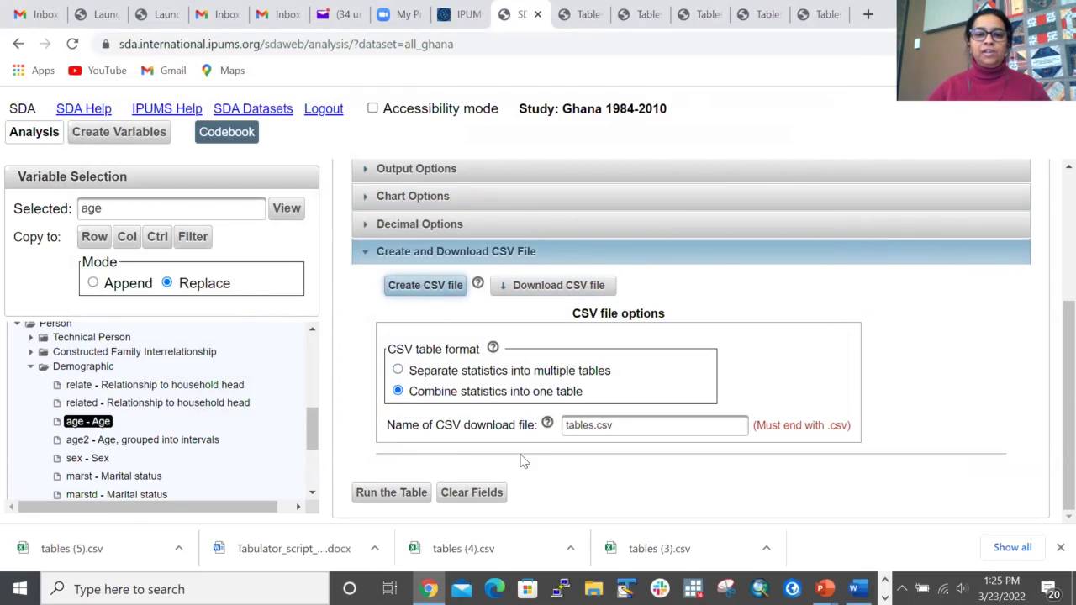
left_click(550, 287)
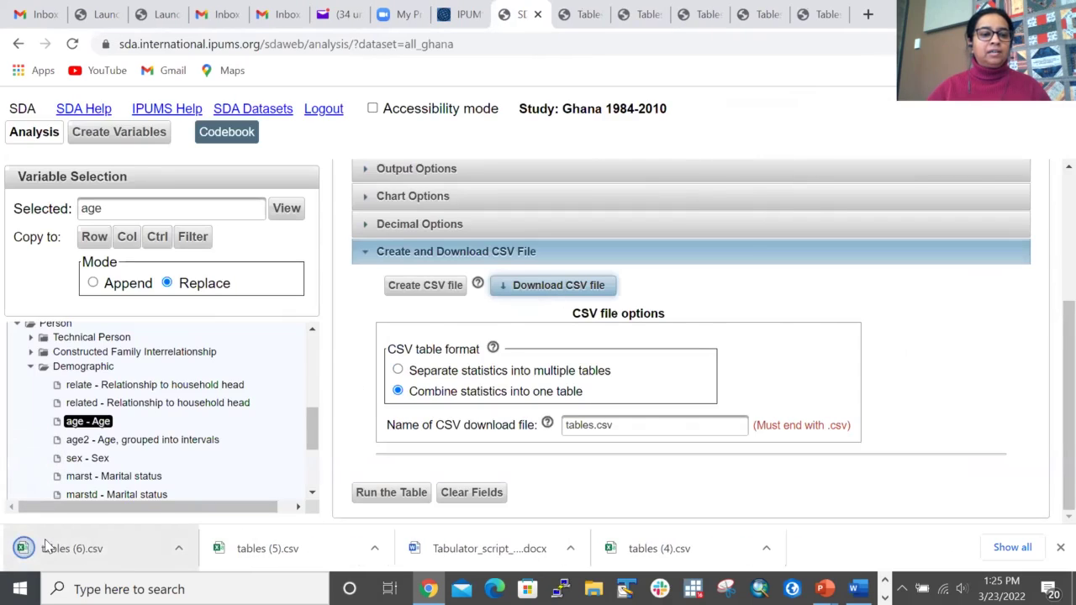
left_click(49, 546)
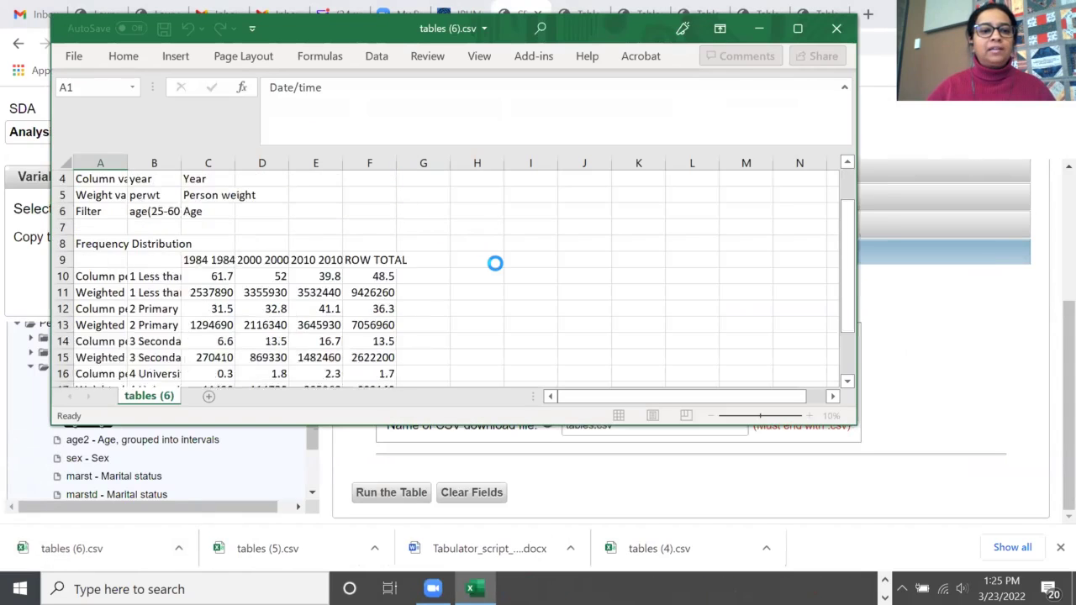
scroll(495, 263, "down", 2)
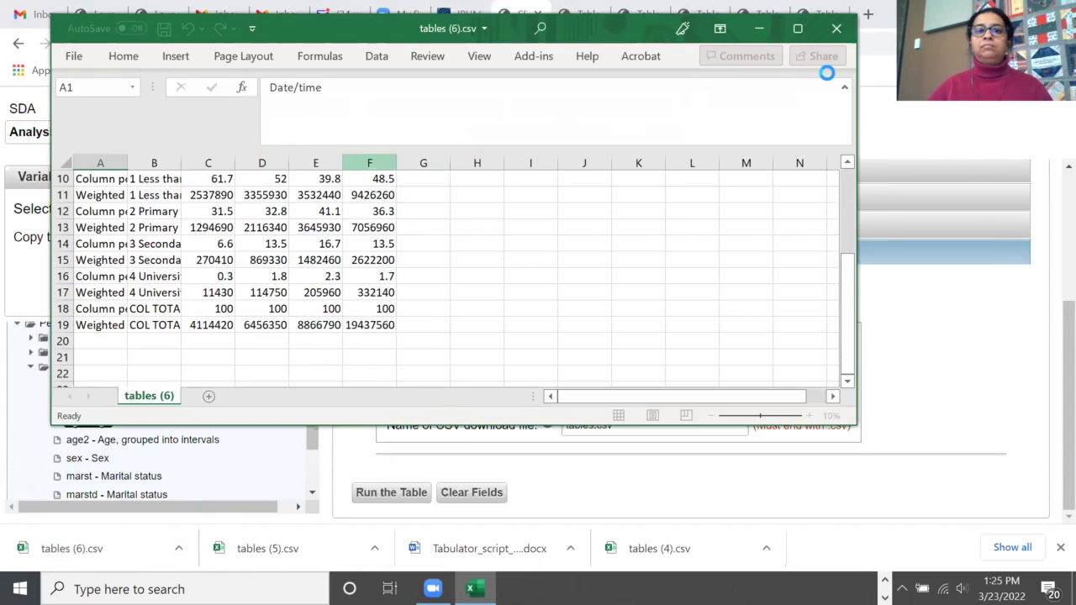
left_click(833, 28)
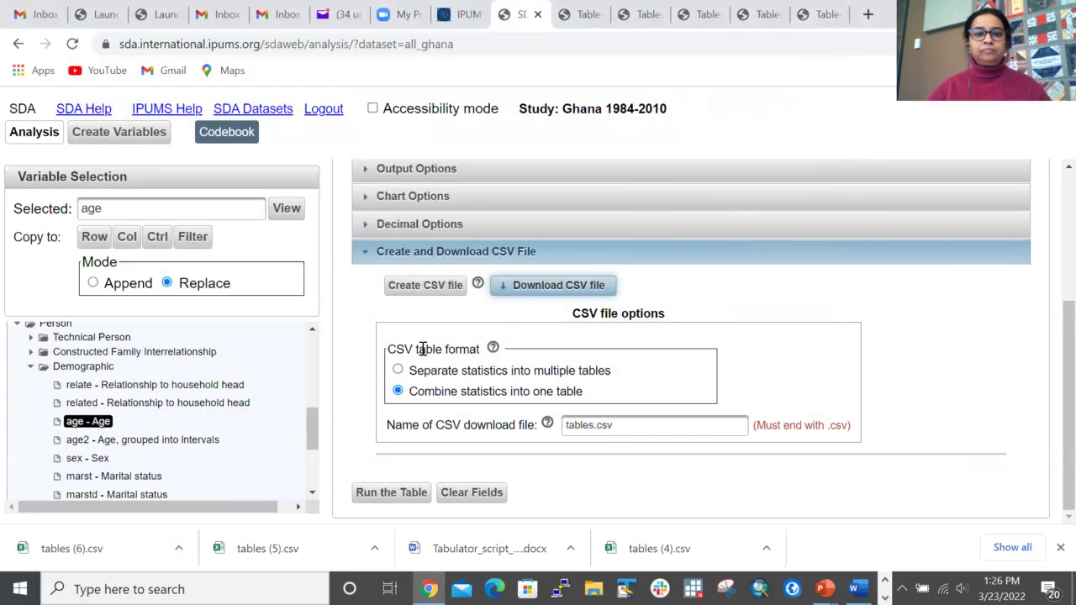
scroll(473, 349, "up", 3)
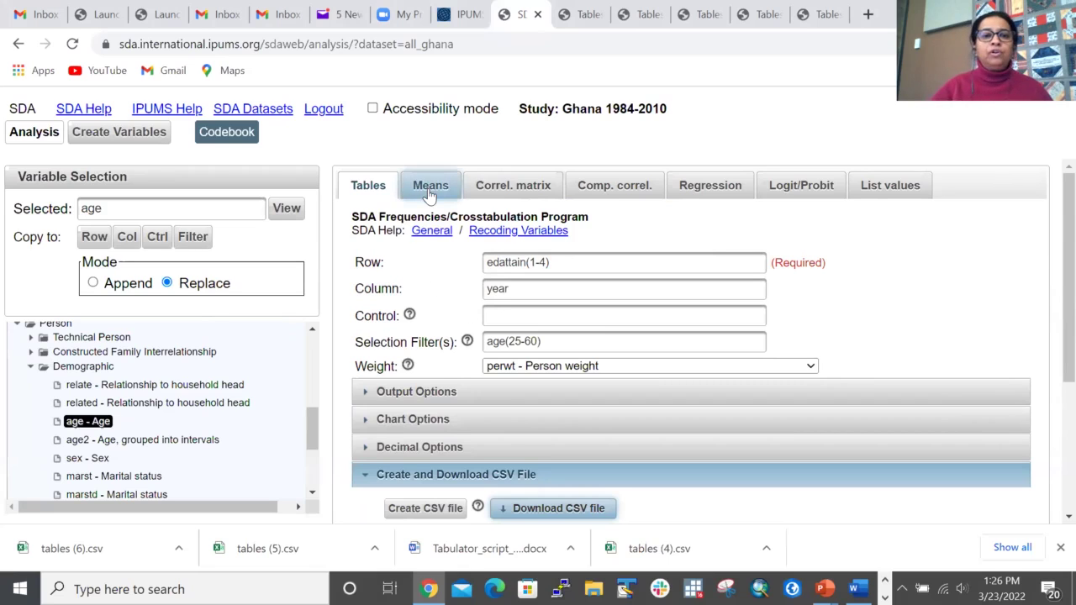
Step: Switch to Comparison of Means and set edattain as the dependent variable
left_click(430, 187)
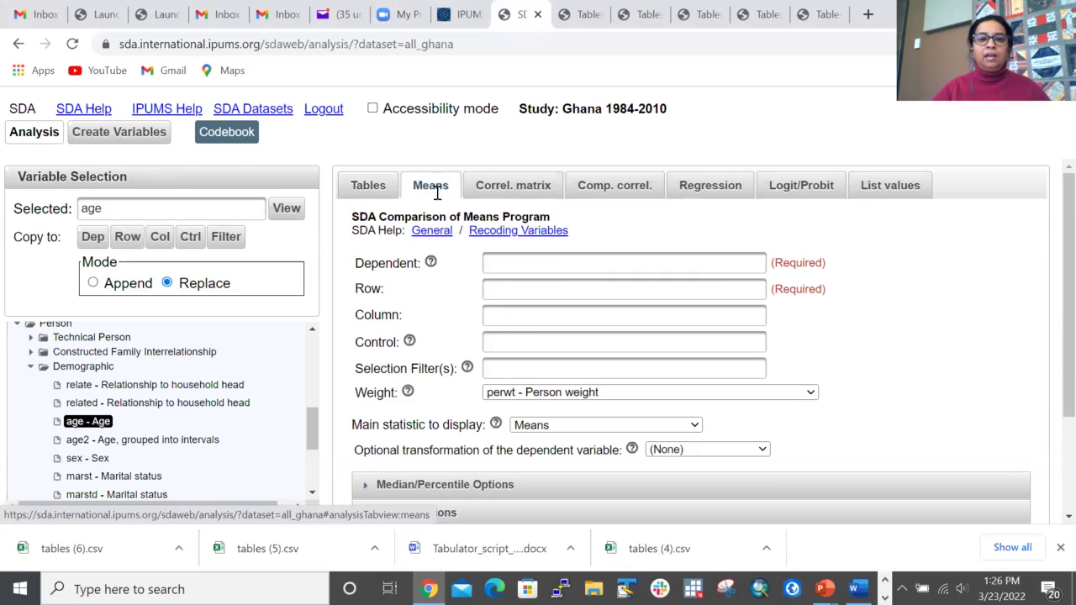
left_click(518, 265)
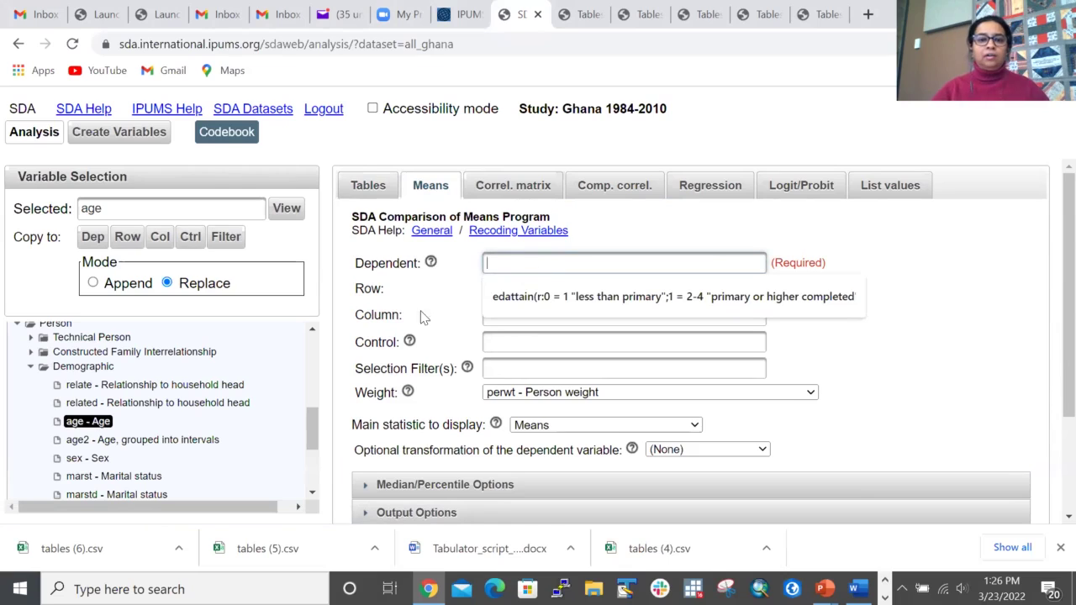
left_click(366, 250)
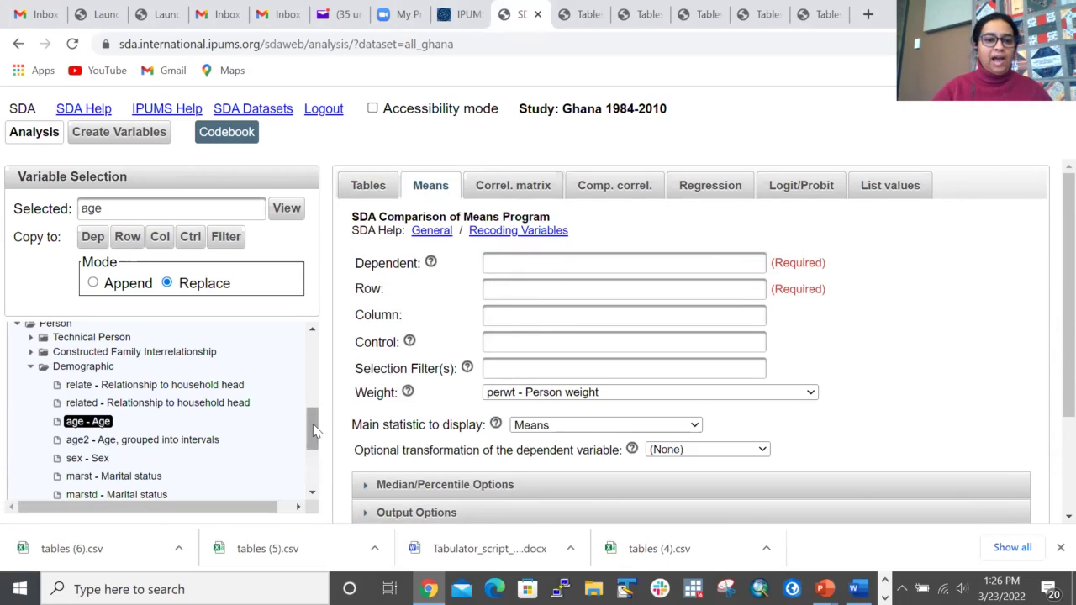
scroll(312, 424, "down", 3)
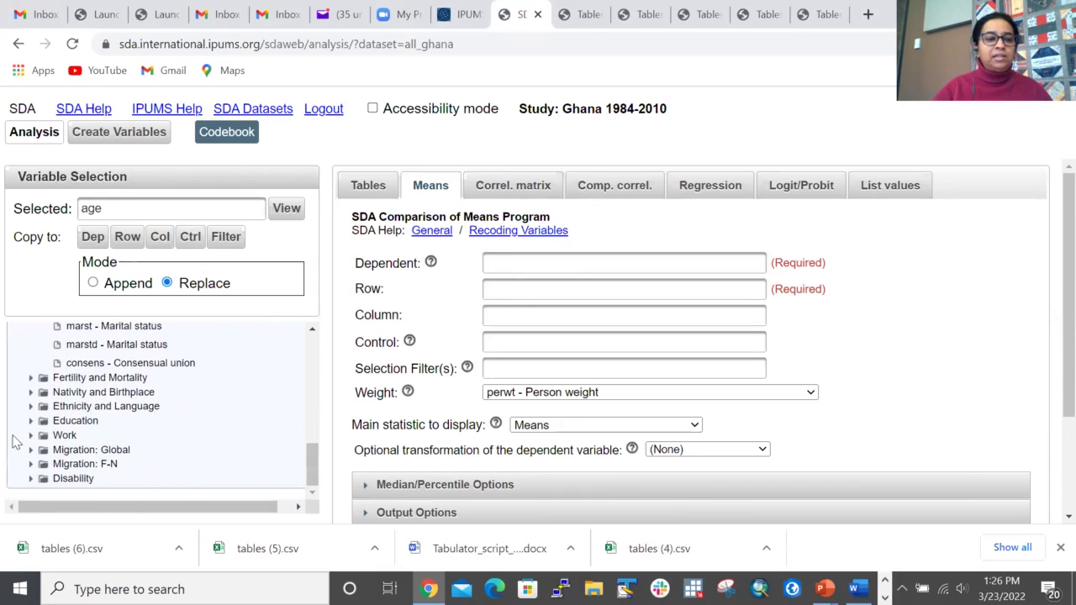
left_click(30, 420)
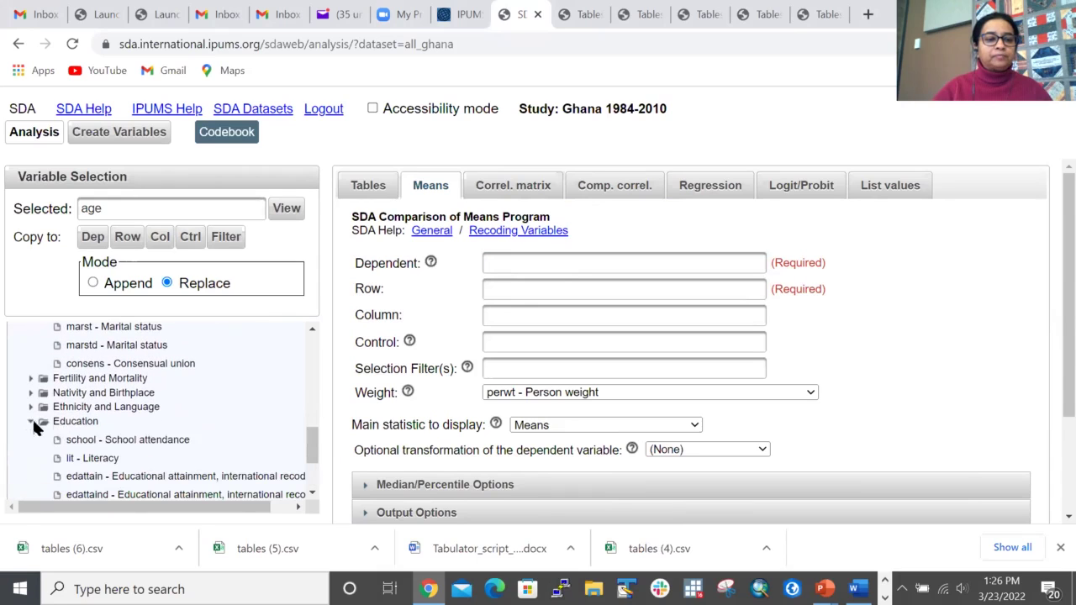
left_click(113, 476)
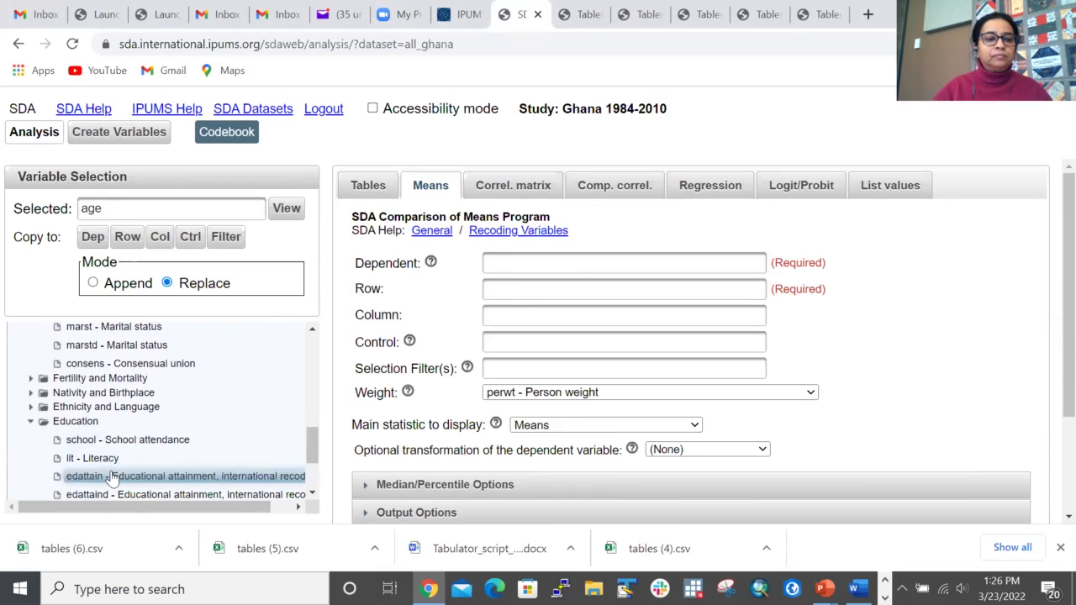
left_click(93, 238)
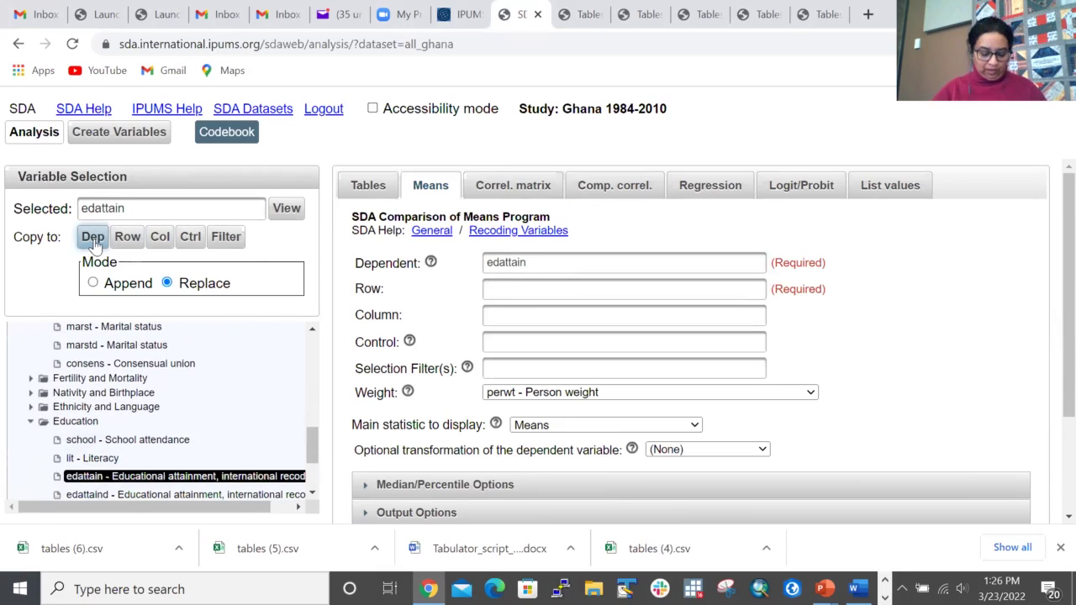
Step: Set geo1_gh, the Ghana region variable from Geography: F-N, as the row variable
left_click(524, 290)
left_click_drag(313, 445, 307, 333)
scroll(128, 416, "down", 1)
scroll(128, 416, "down", 1)
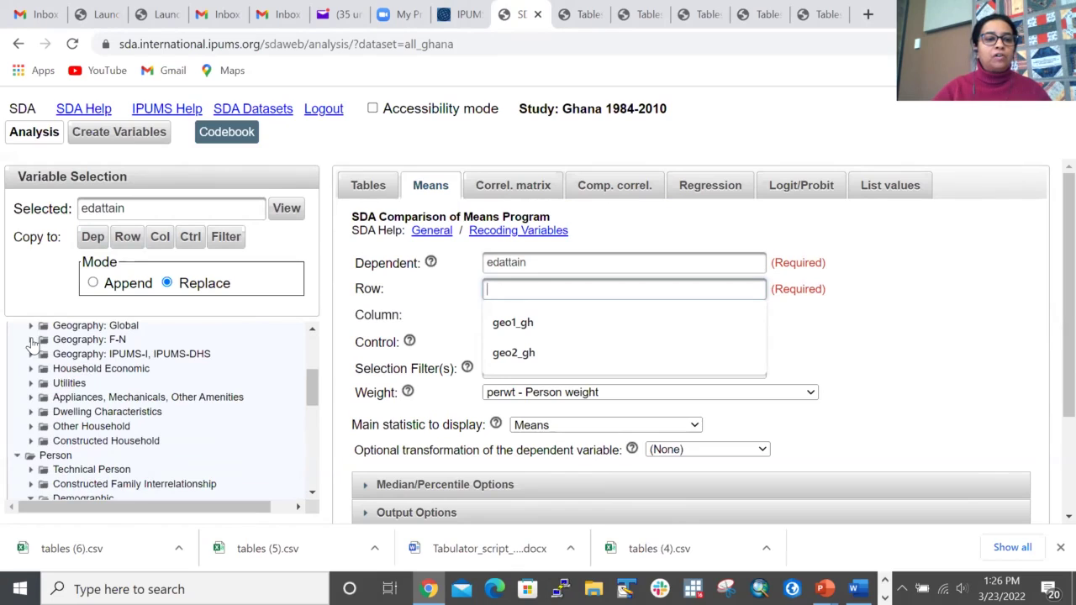
left_click(31, 339)
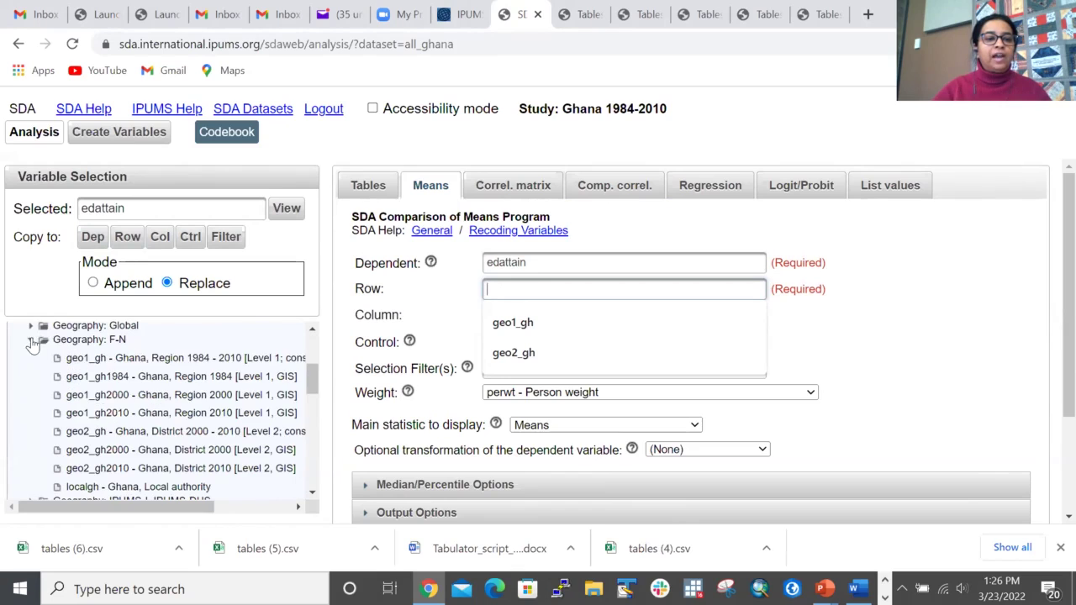
left_click(109, 358)
left_click(126, 239)
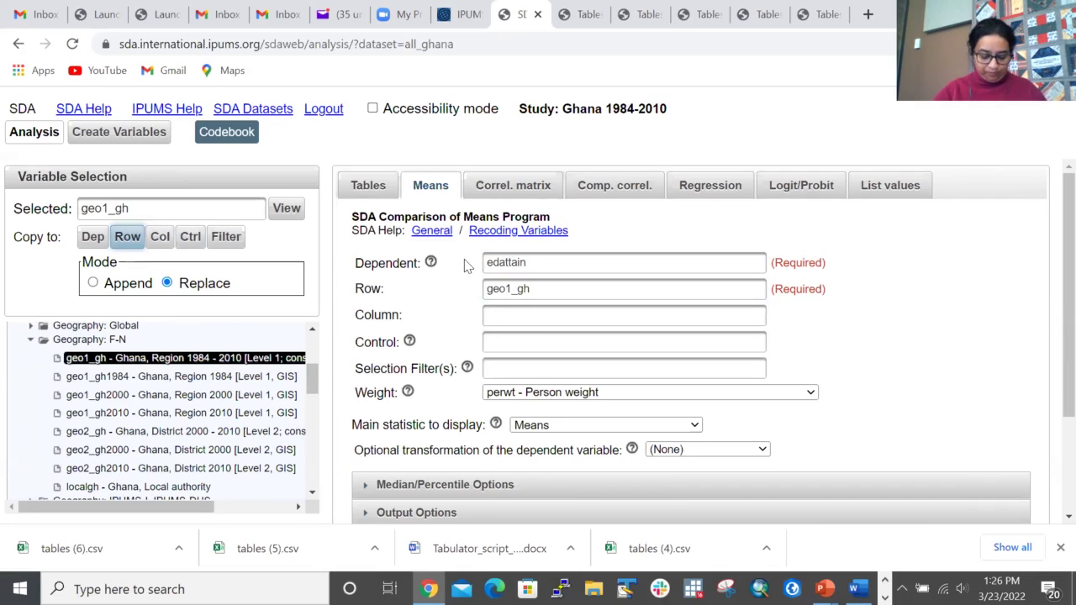
Step: Enter year as the column variable and age(25-60) as the selection filter
left_click(509, 318)
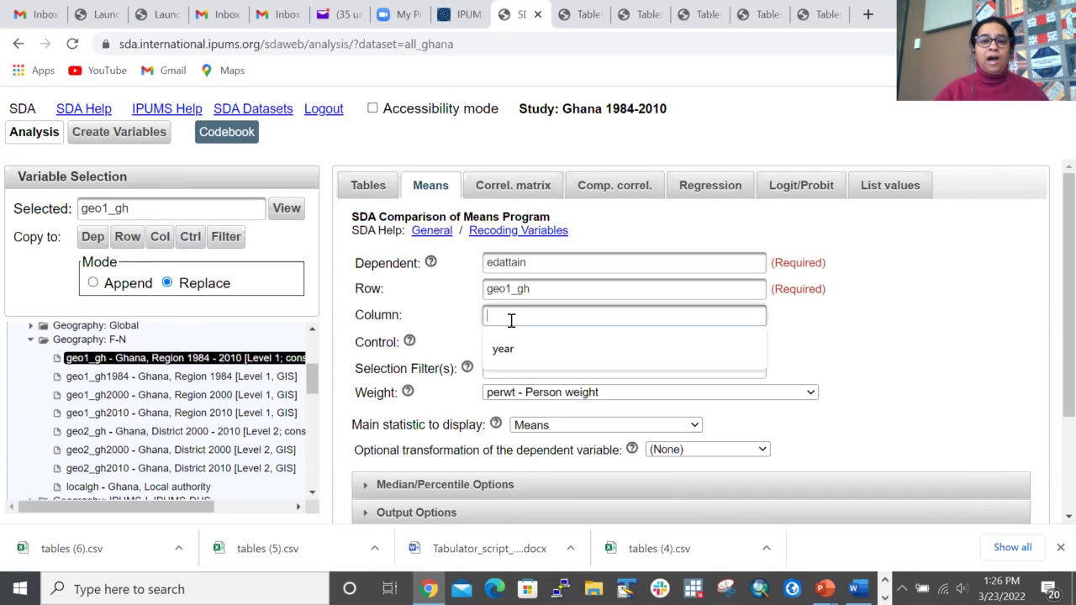
left_click(505, 351)
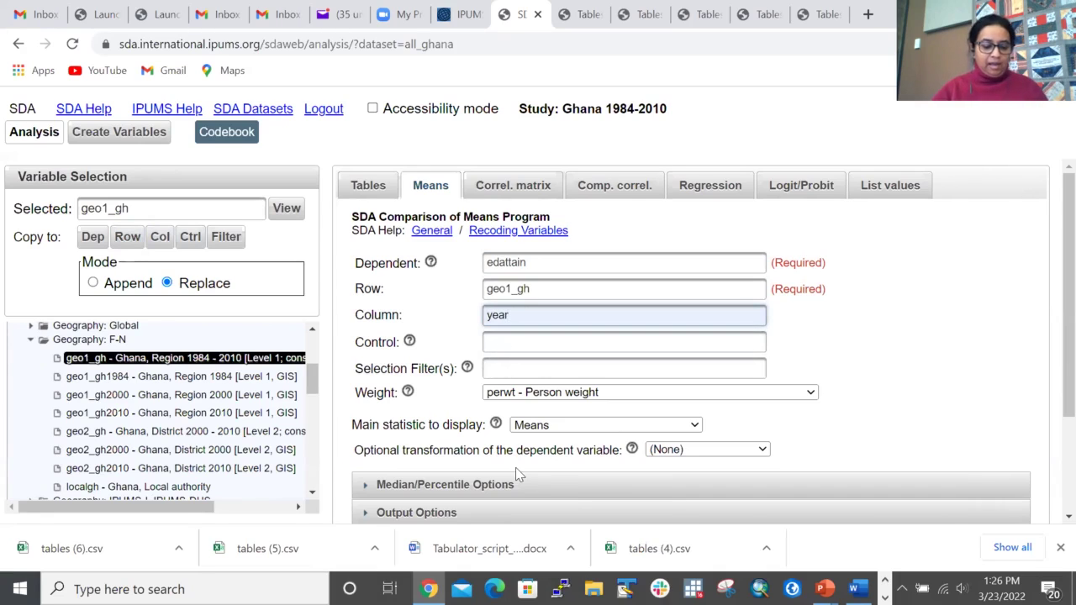
left_click(510, 365)
left_click(519, 400)
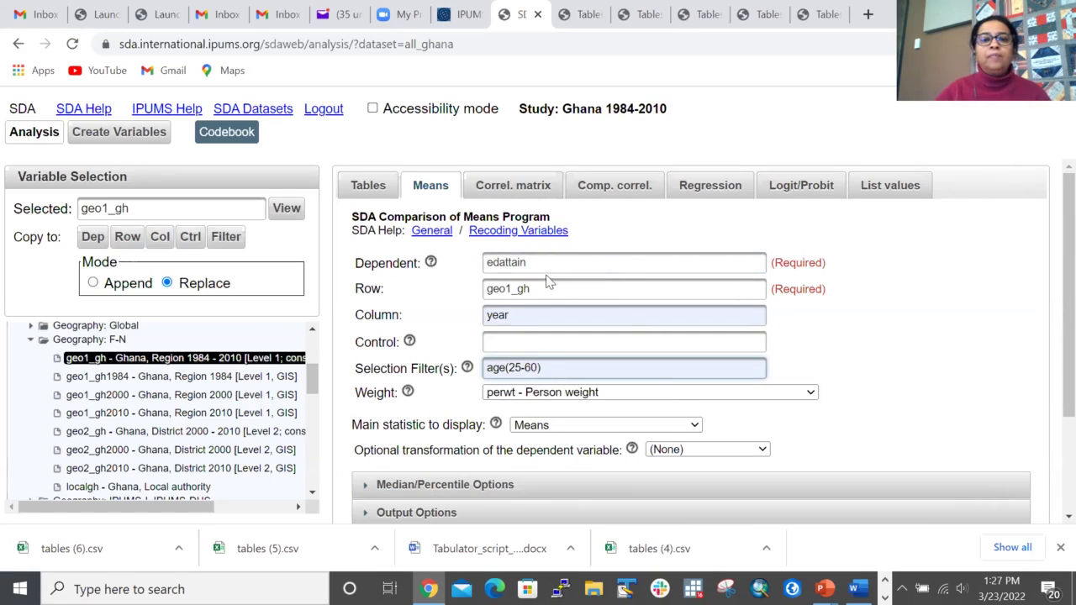
Step: Choose the saved recode edattain(r:0 = 1; 1 = 2-4) as dependent, then review row, column and filter
left_click(551, 257)
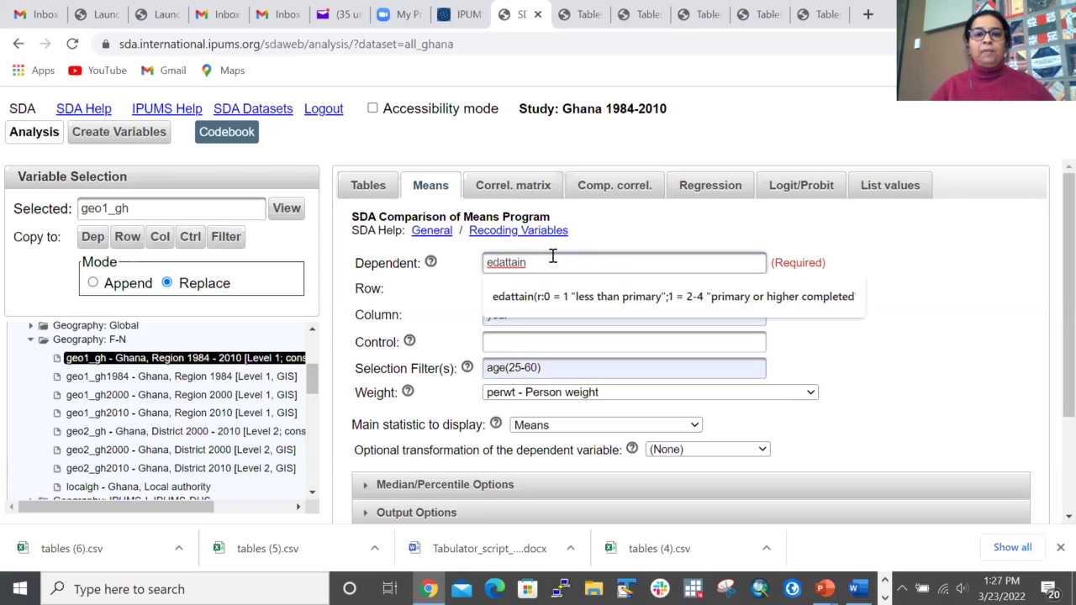
left_click(568, 290)
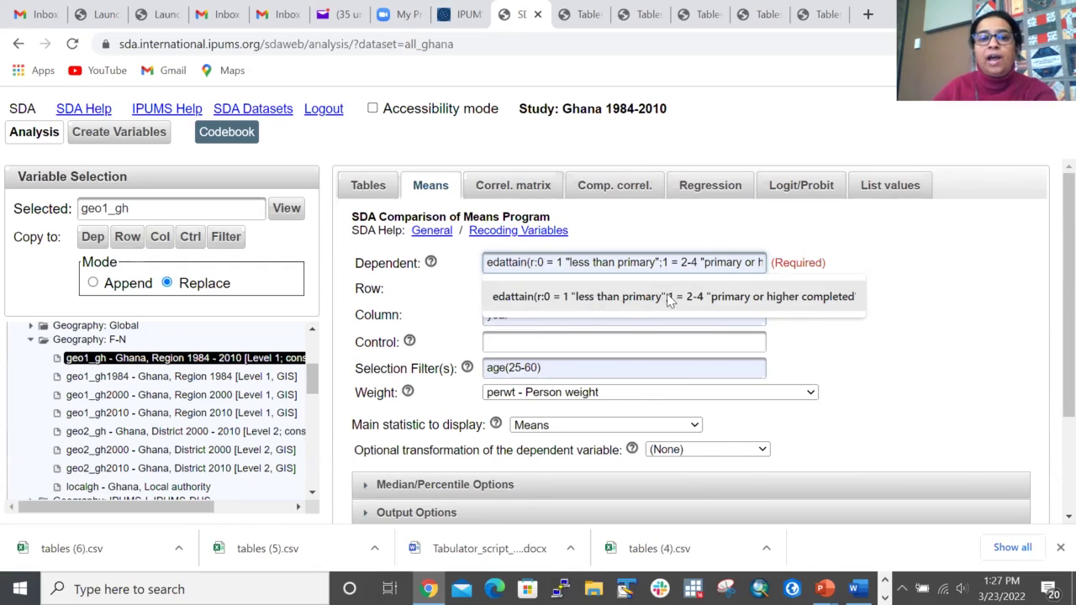
left_click(667, 293)
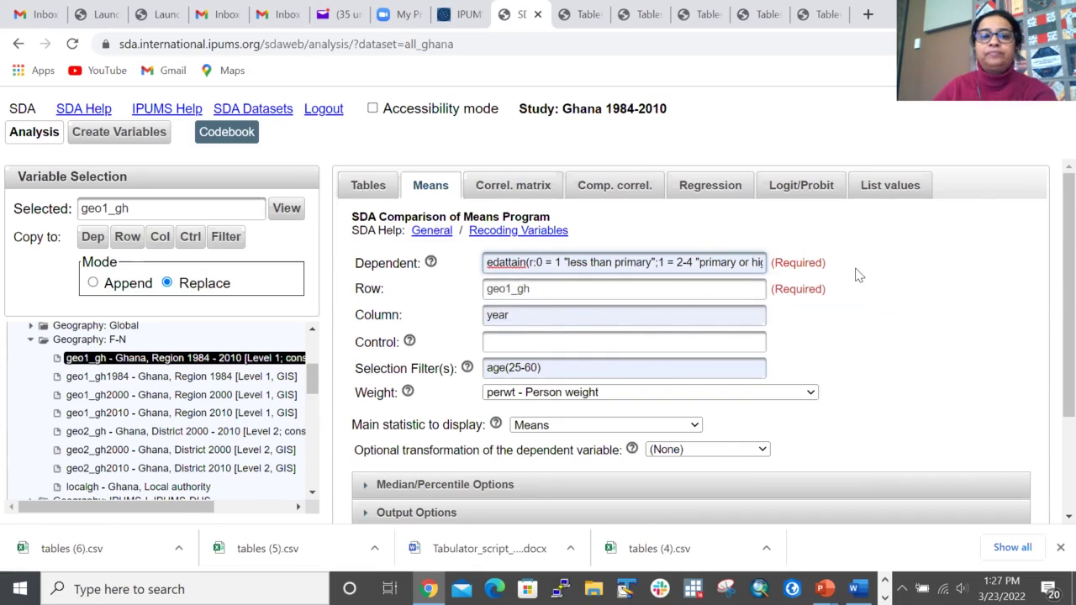
left_click(561, 289)
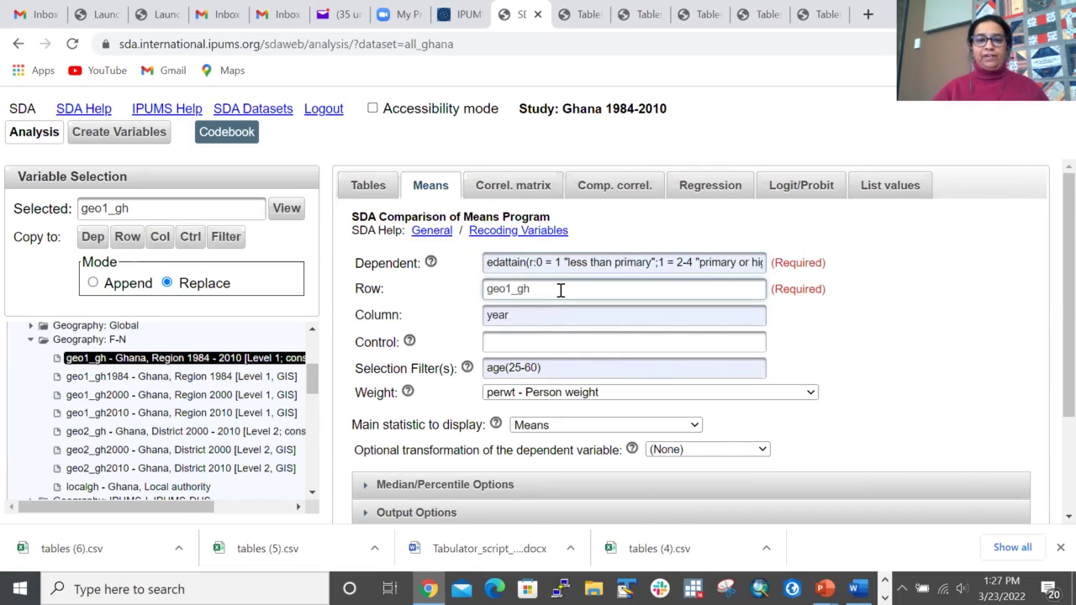
left_click(530, 315)
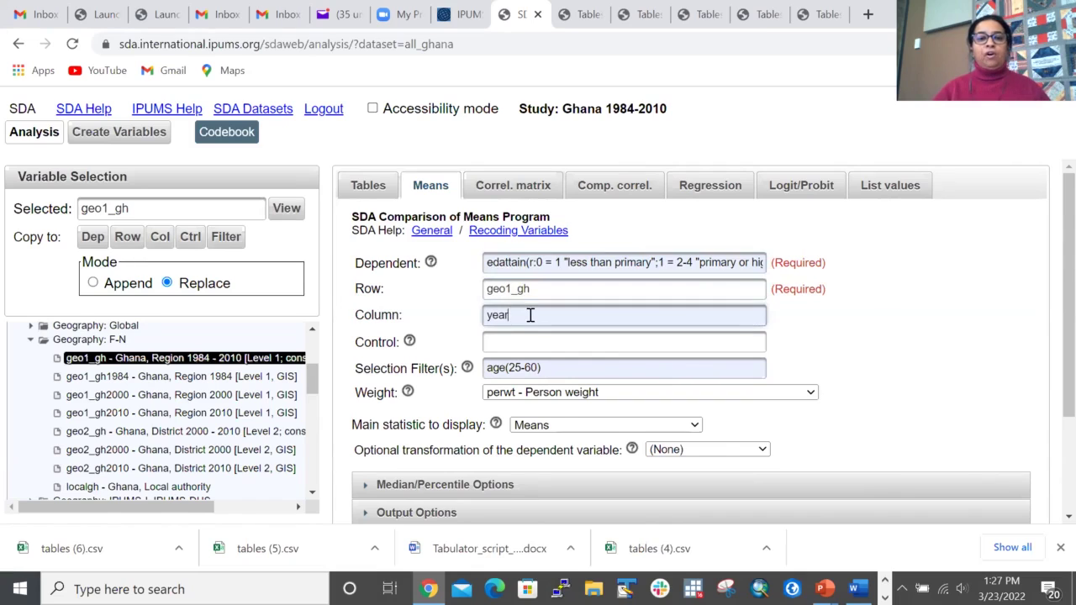
left_click(566, 368)
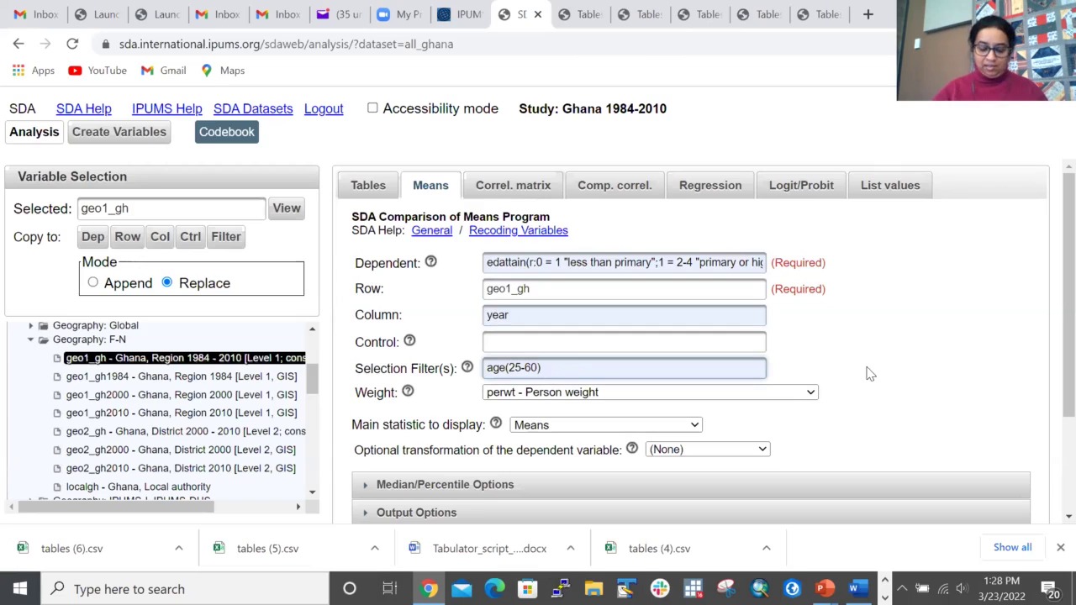
scroll(874, 337, "down", 3)
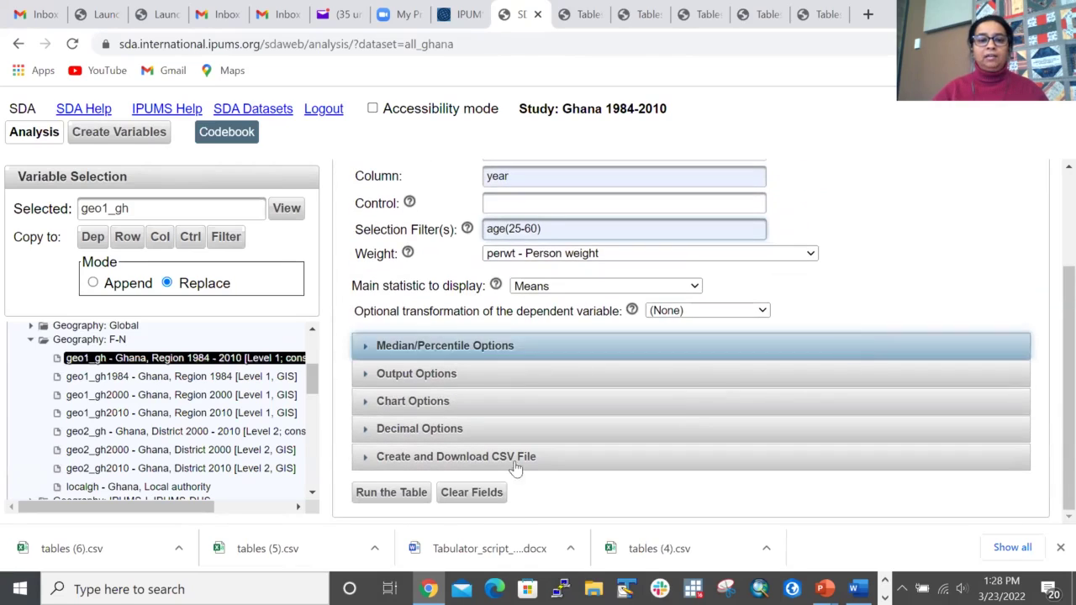
Step: Rerun the means table after an error and review it: Greater Accra .81, Northern .18 in 2010
left_click(410, 493)
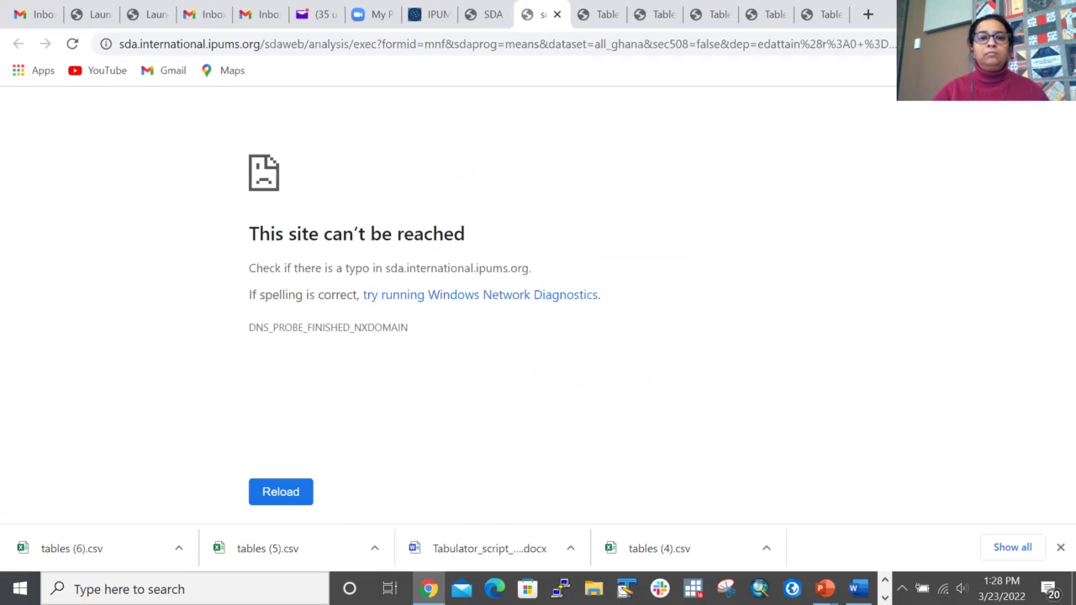
left_click(484, 14)
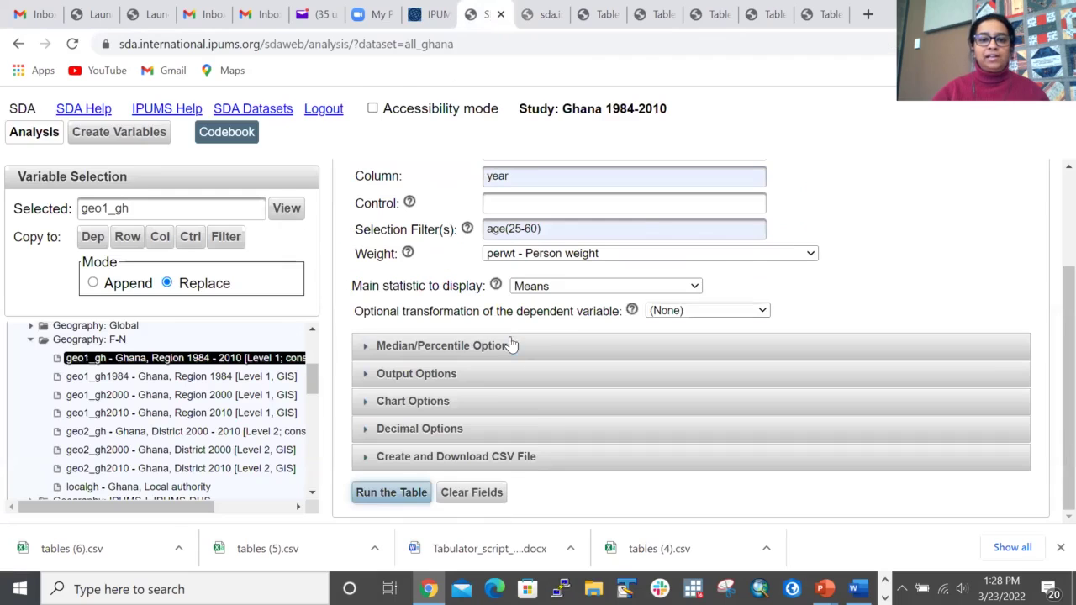
left_click(391, 493)
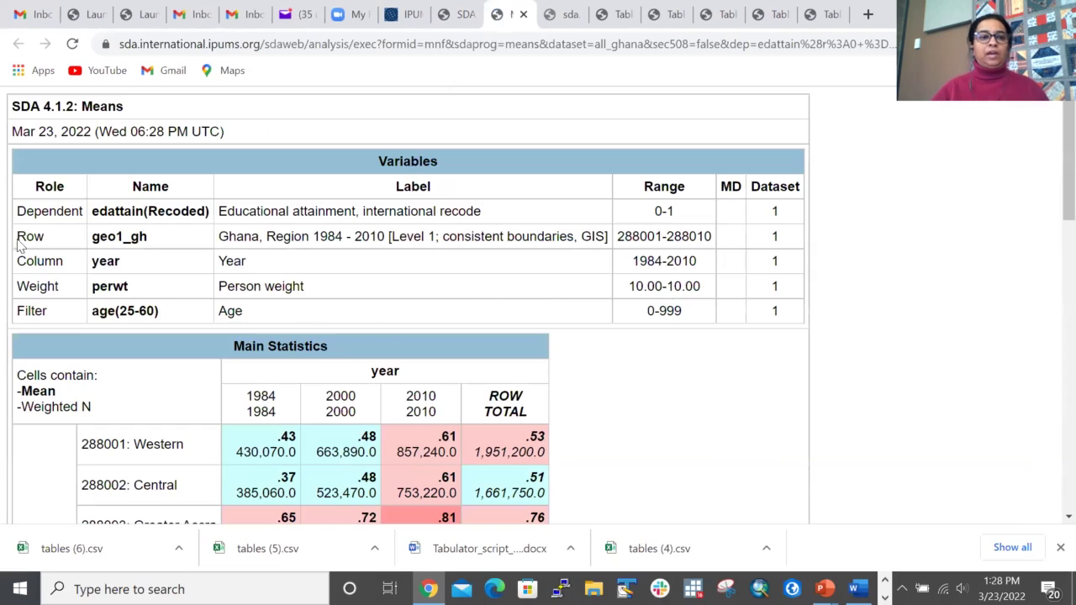
scroll(456, 278, "down", 5)
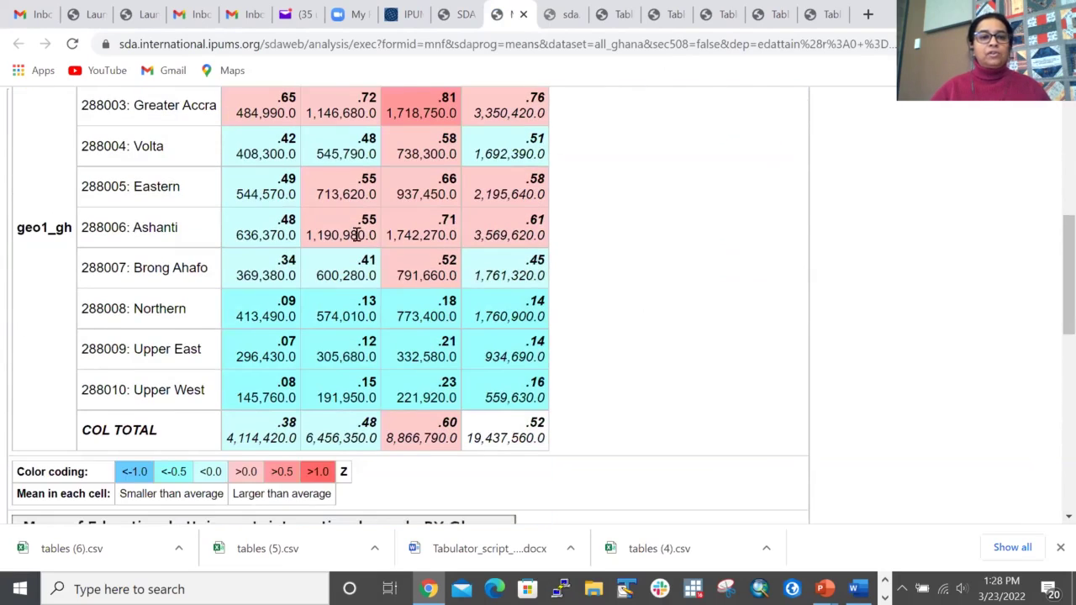
scroll(357, 233, "up", 4)
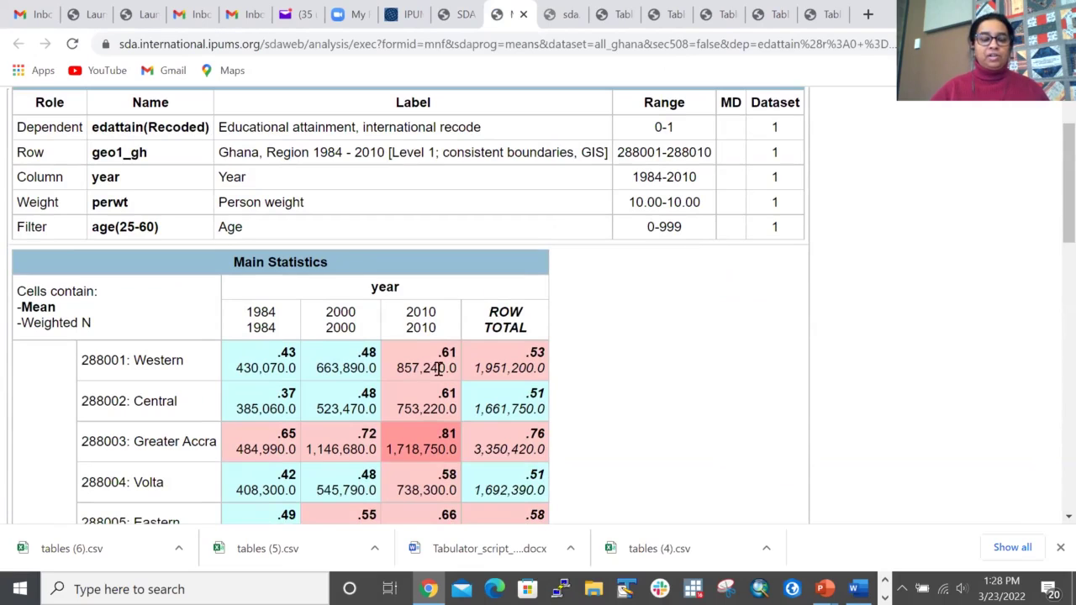
scroll(569, 316, "down", 8)
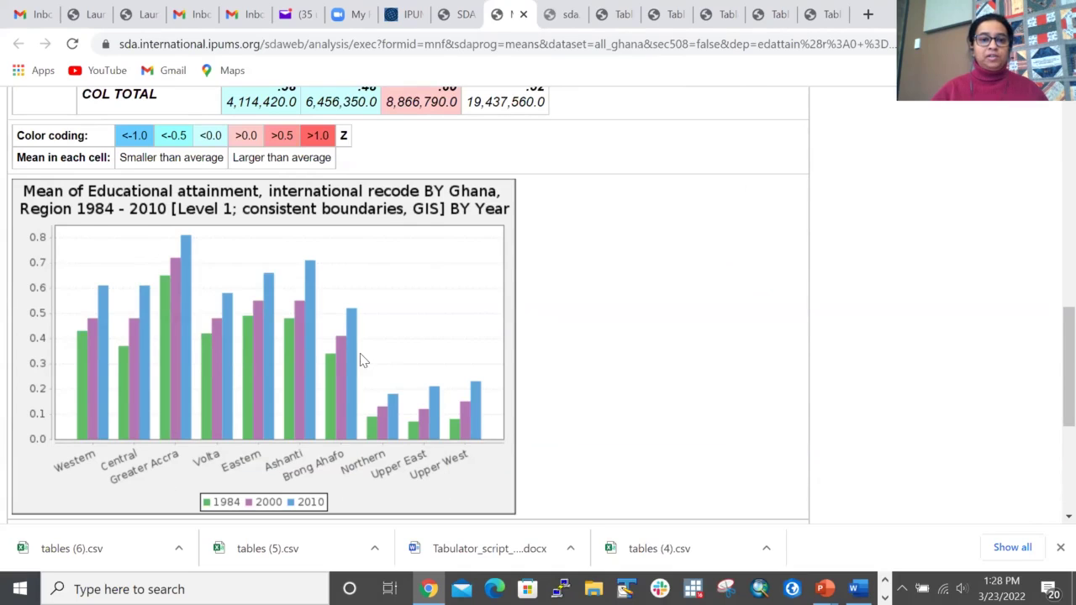
scroll(538, 336, "down", 4)
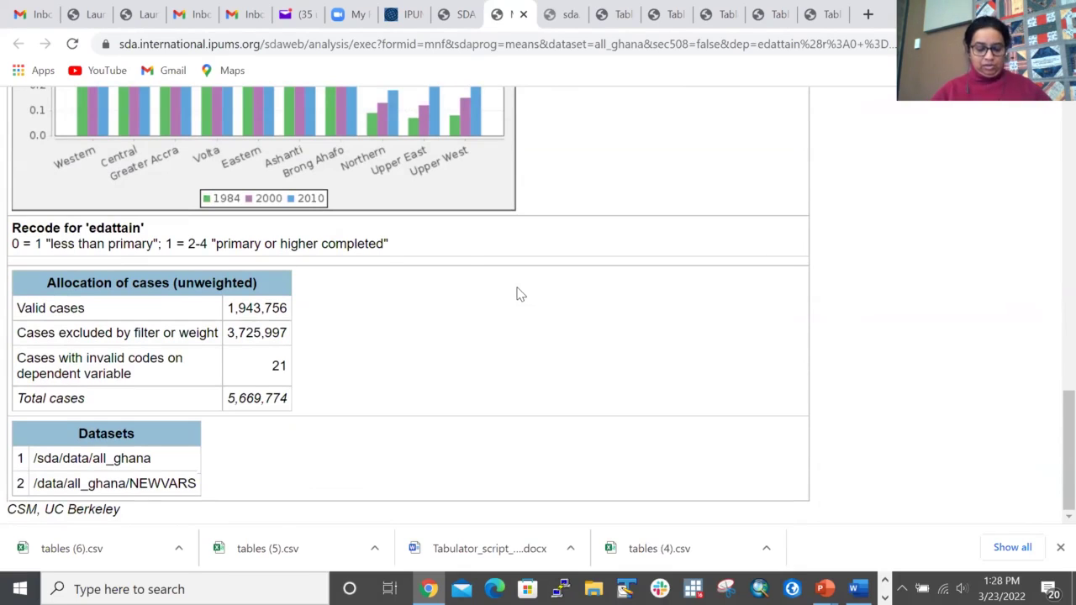
scroll(463, 244, "up", 10)
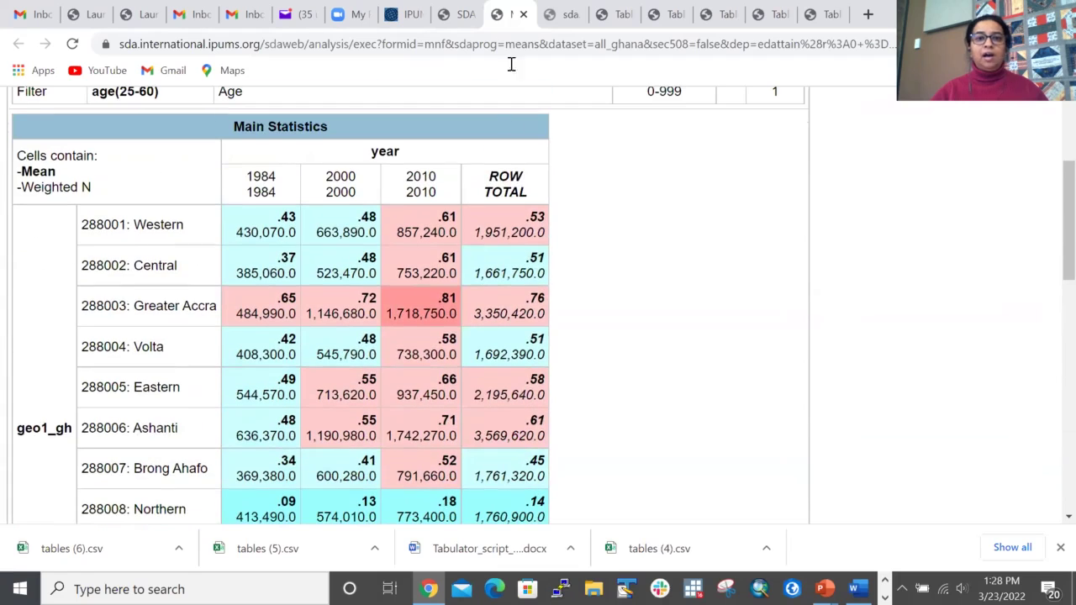
left_click(458, 15)
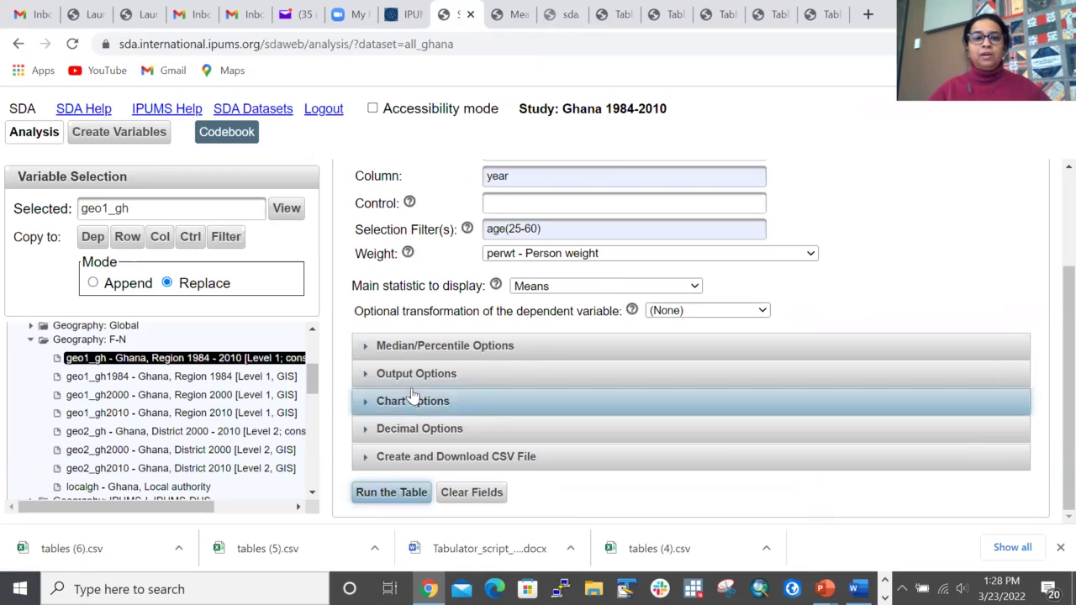
Step: Turn off Weighted N in Output Options and rerun the means table to review it
left_click(437, 378)
scroll(596, 392, "down", 2)
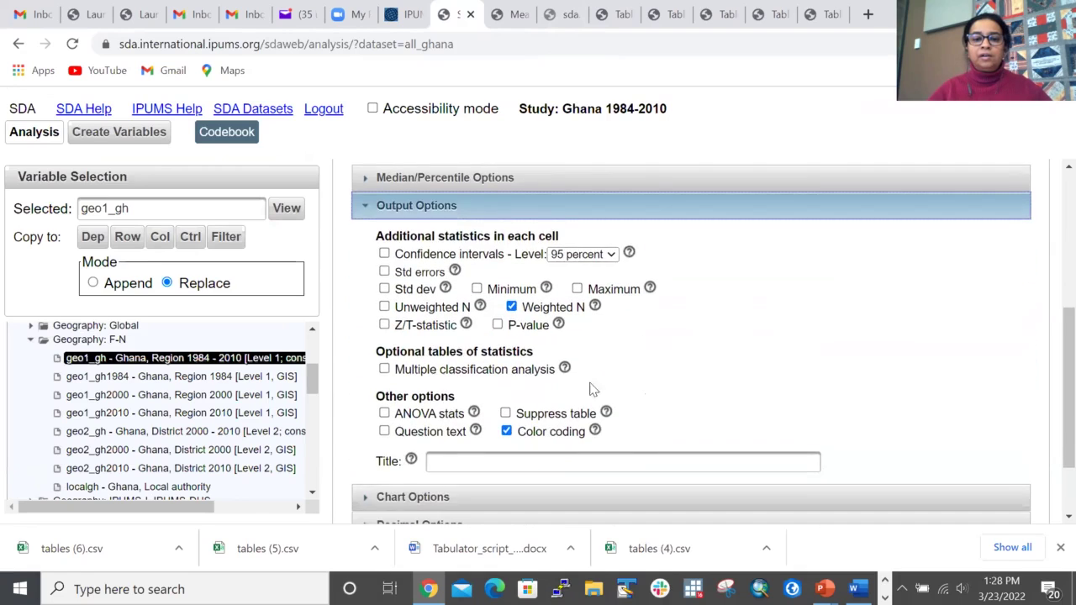
left_click(512, 309)
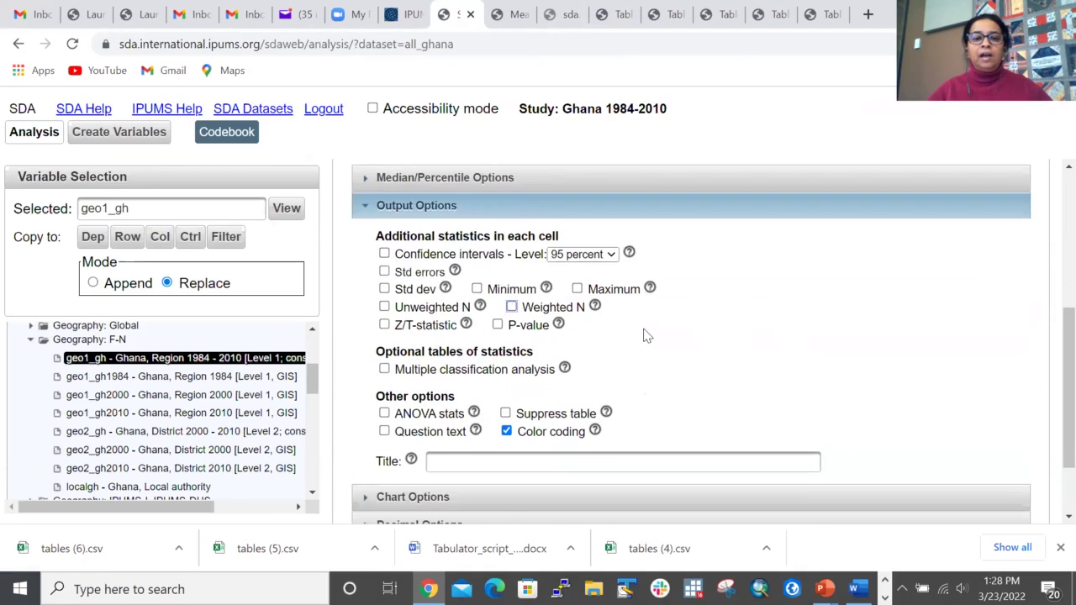
scroll(644, 331, "down", 1)
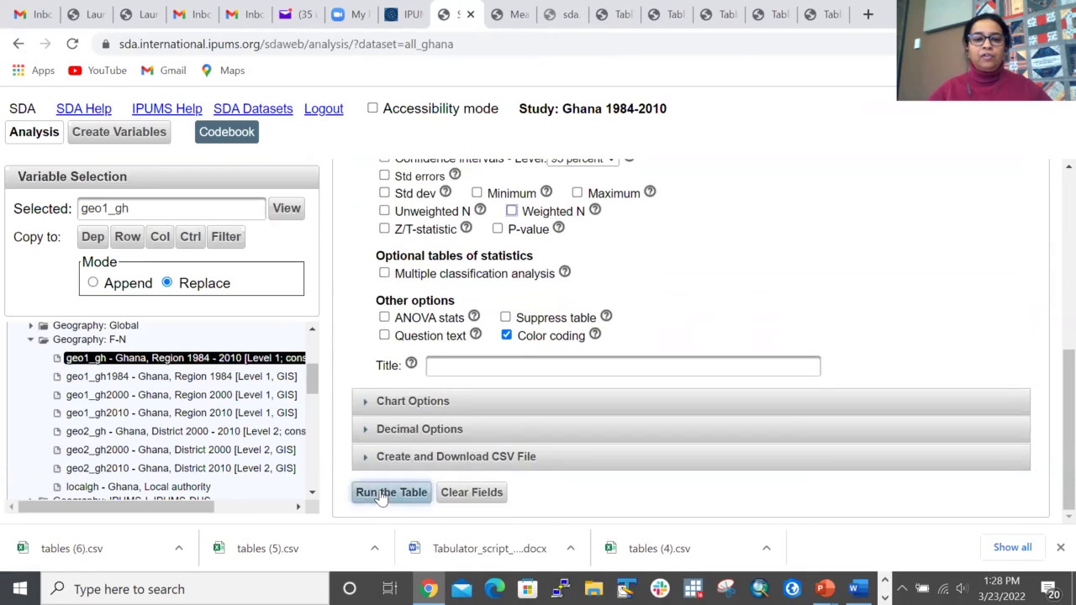
left_click(380, 491)
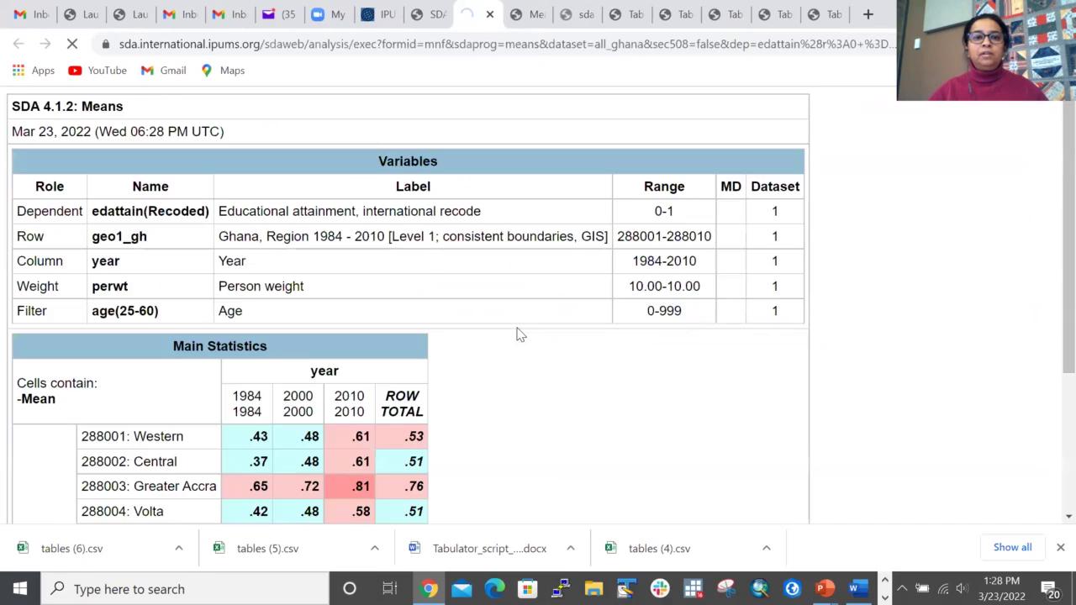
scroll(512, 334, "down", 3)
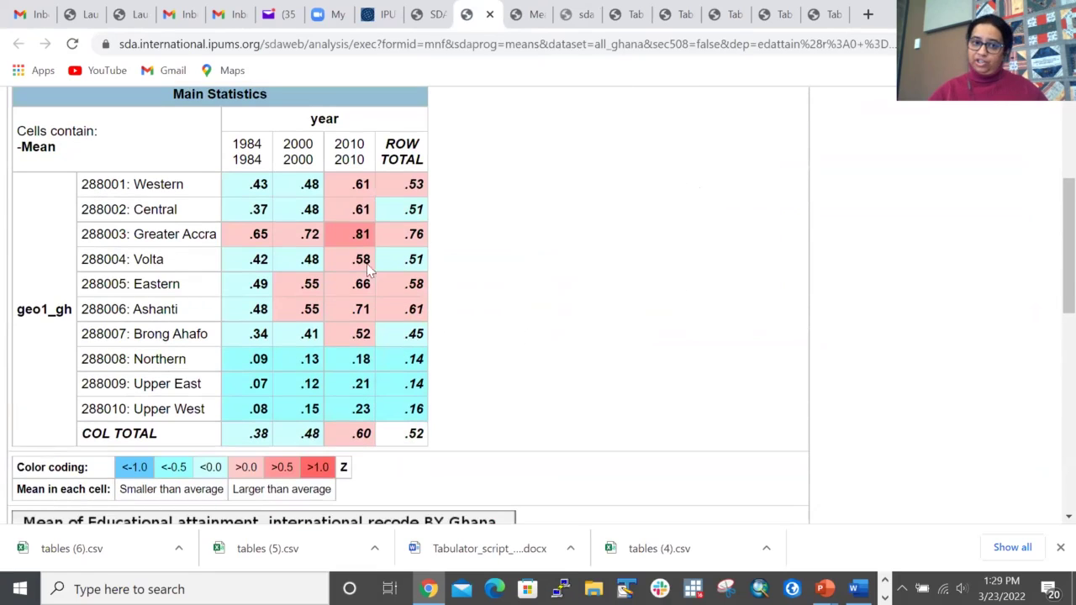
scroll(423, 311, "down", 4)
scroll(429, 244, "up", 5)
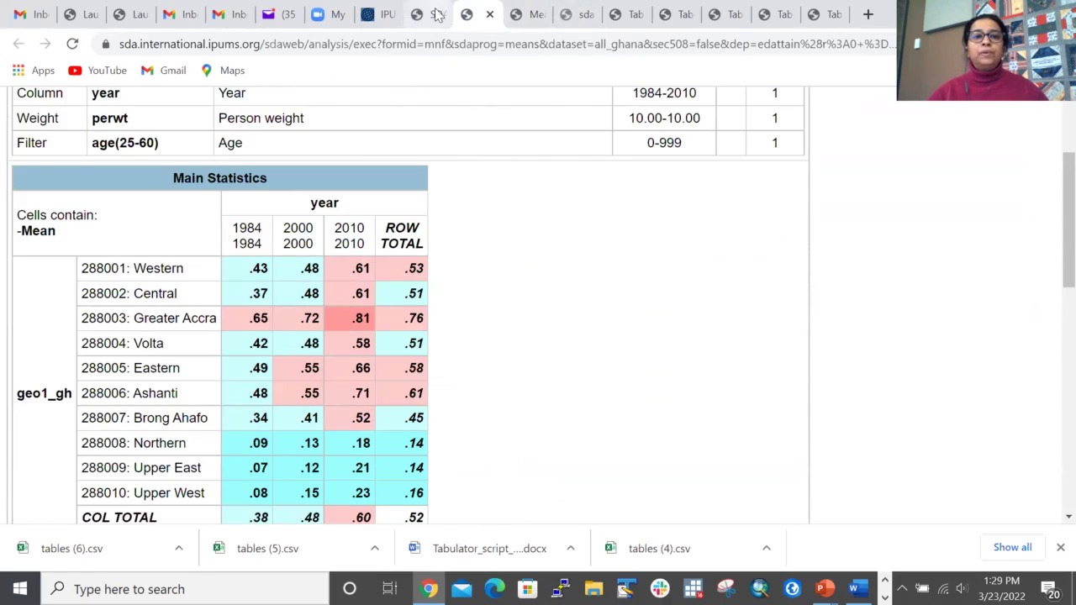
Step: Back on the analysis form, expand the Chart Options and collapse them again
left_click(427, 15)
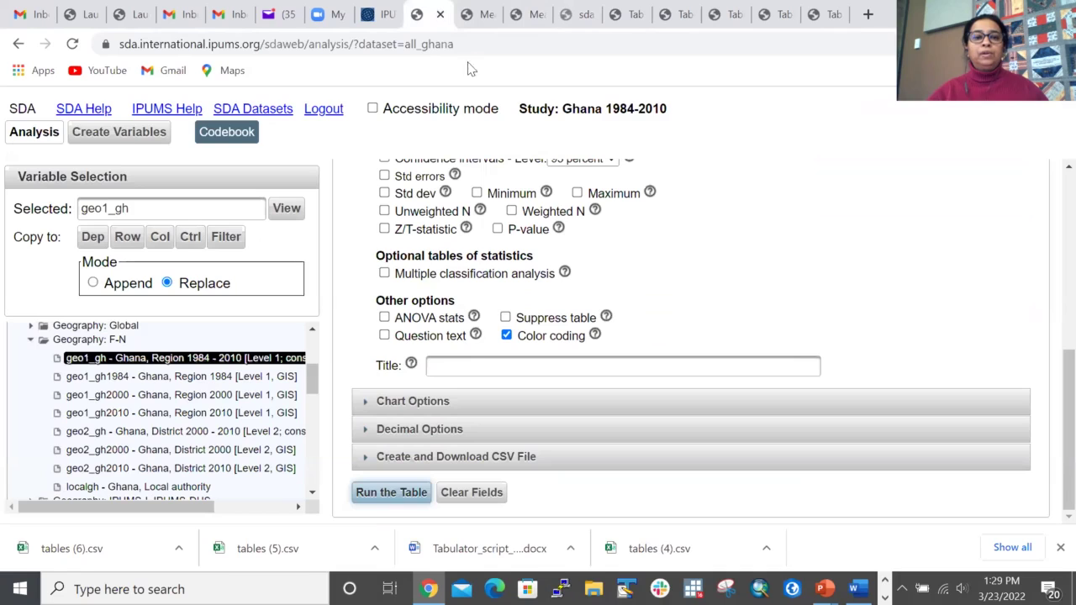
left_click(425, 403)
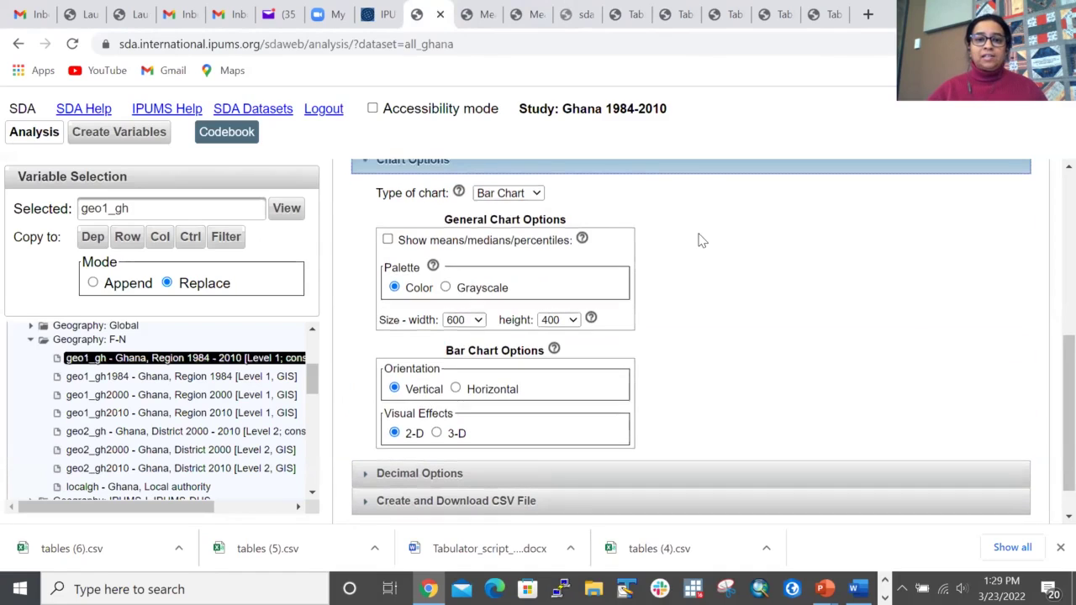
scroll(540, 336, "up", 3)
left_click(504, 408)
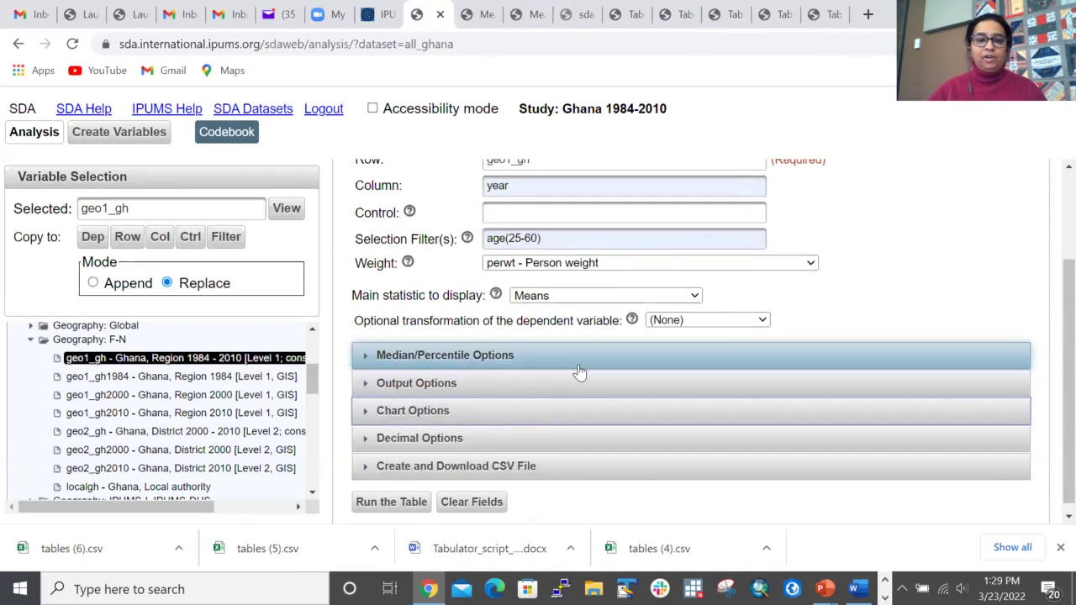
scroll(579, 371, "down", 1)
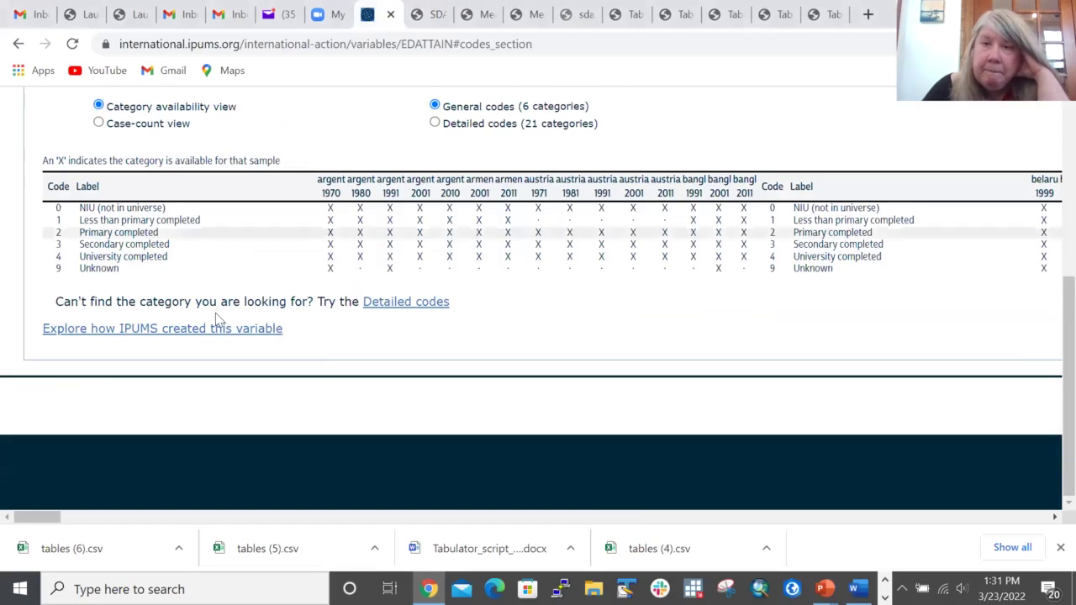
Step: Go from the IPUMS International home page to the IPUMS Bibliography
scroll(214, 302, "up", 5)
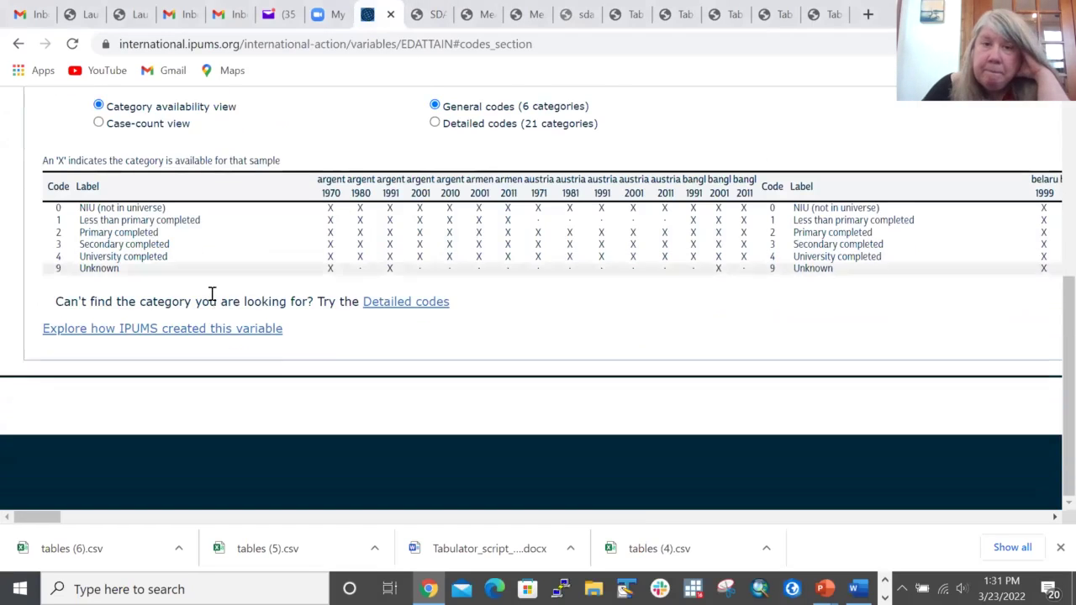
left_click(72, 175)
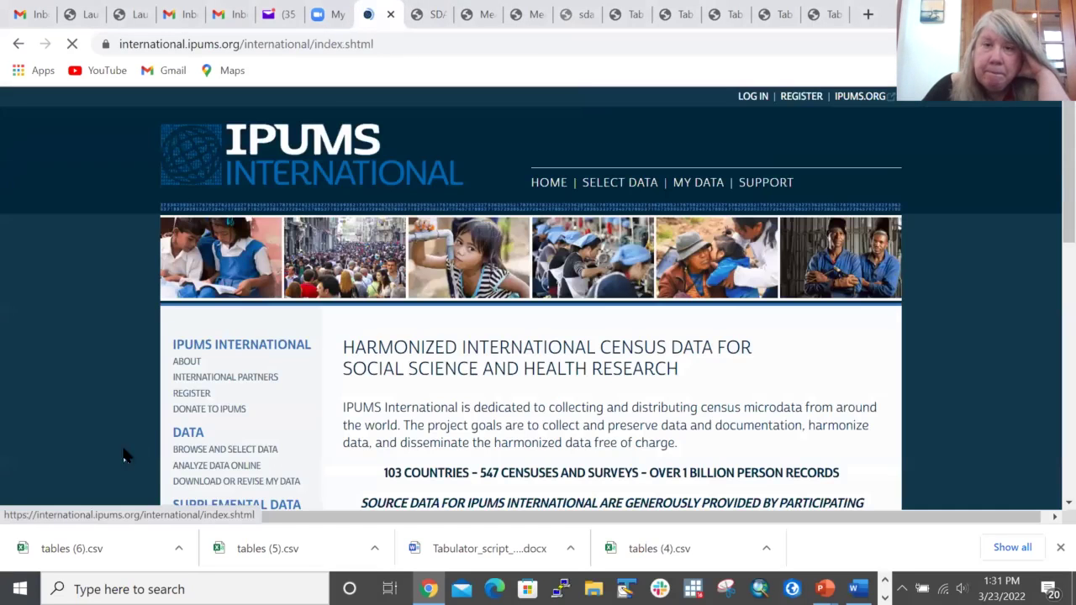
scroll(107, 409, "down", 4)
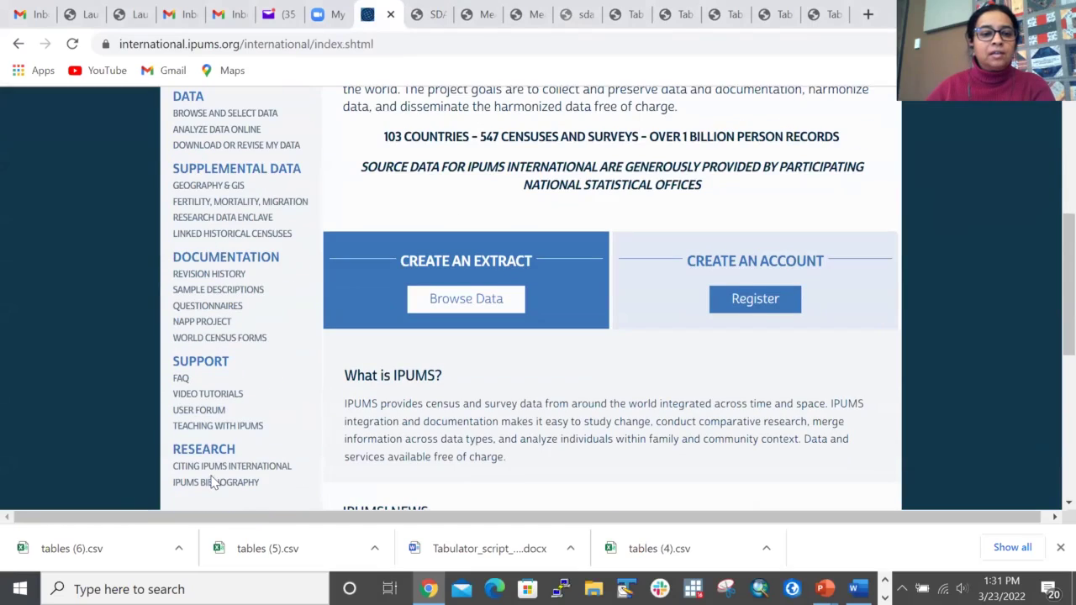
left_click(208, 481)
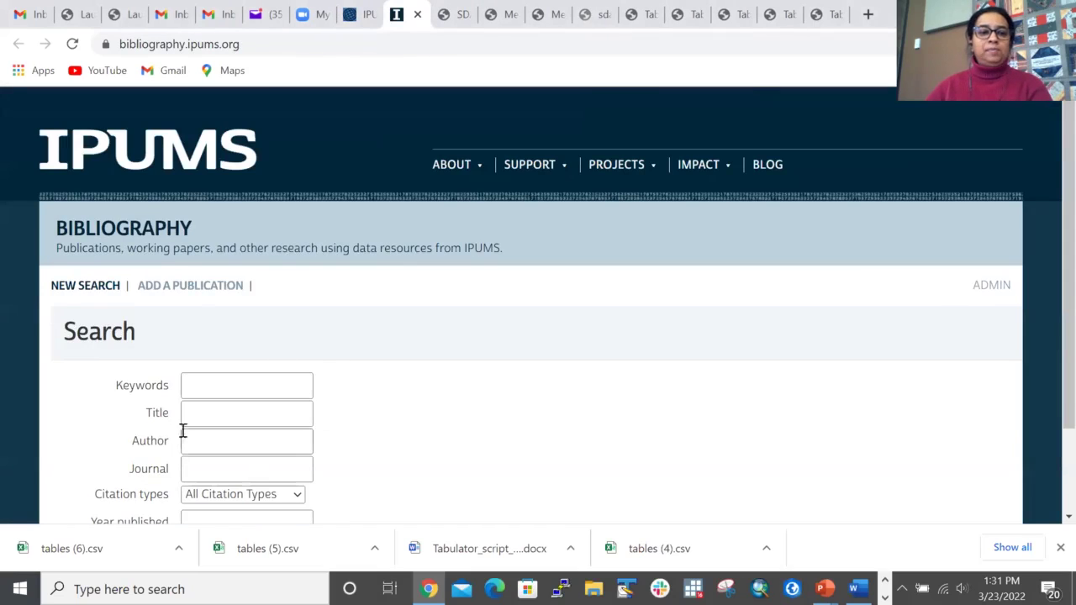
Step: Check the bibliography's Data Collections filter list and close it without choosing one
scroll(579, 360, "down", 2)
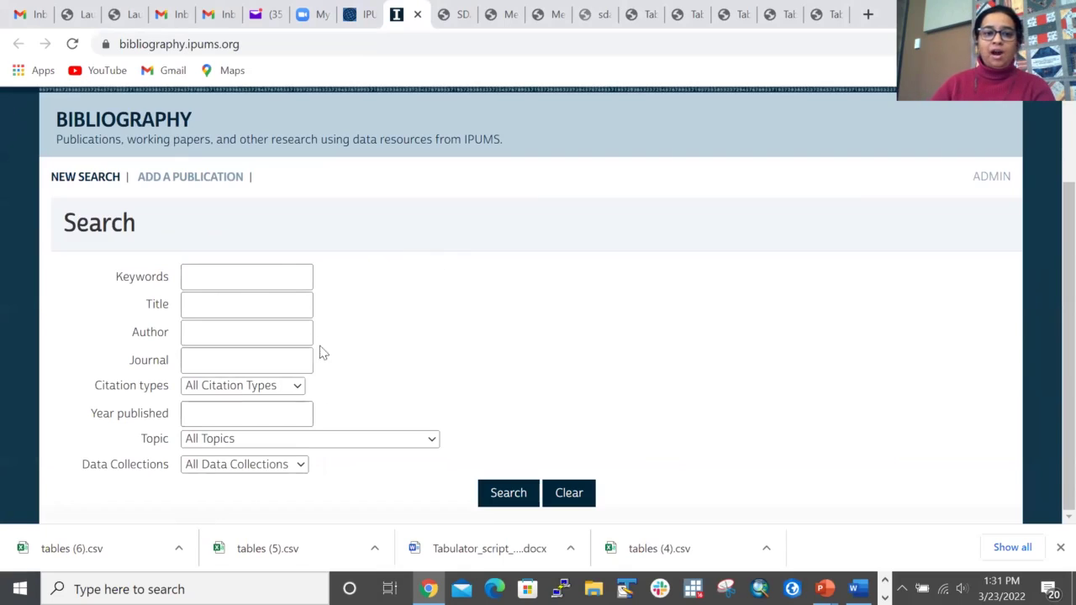
left_click(289, 468)
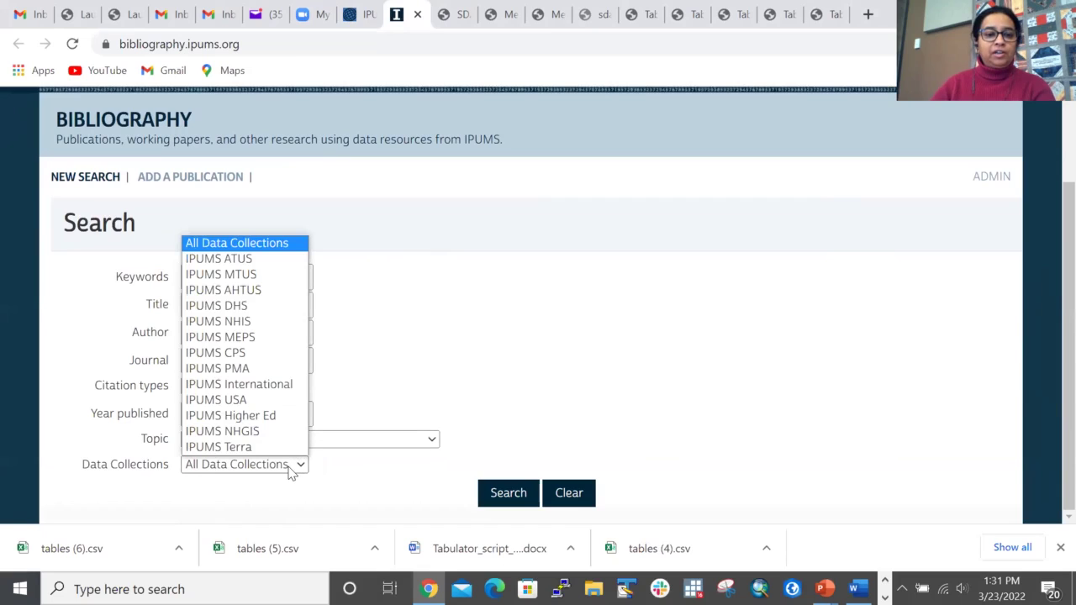
left_click(438, 377)
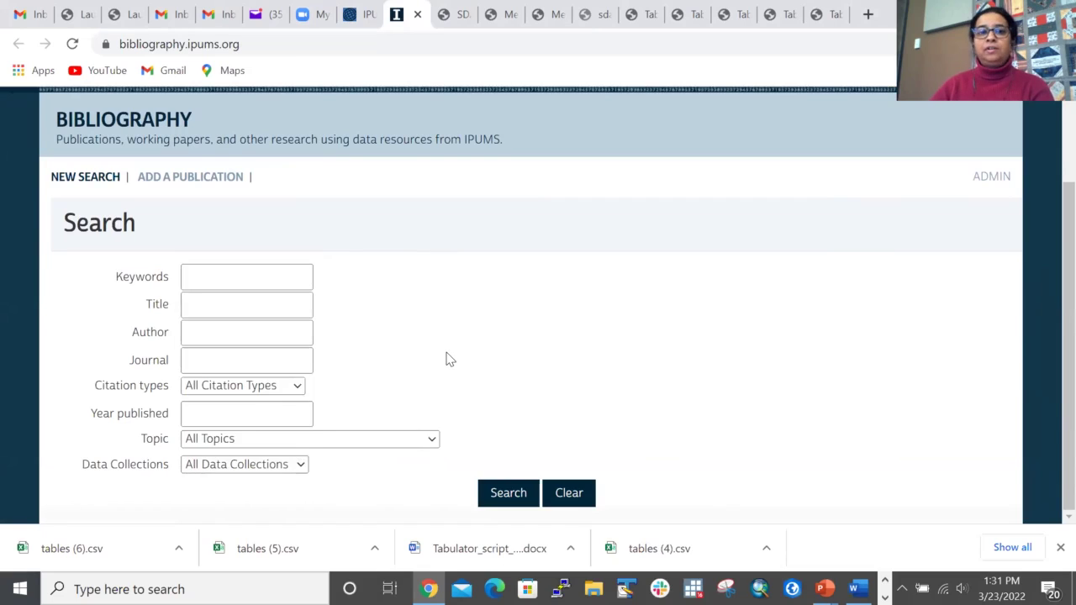